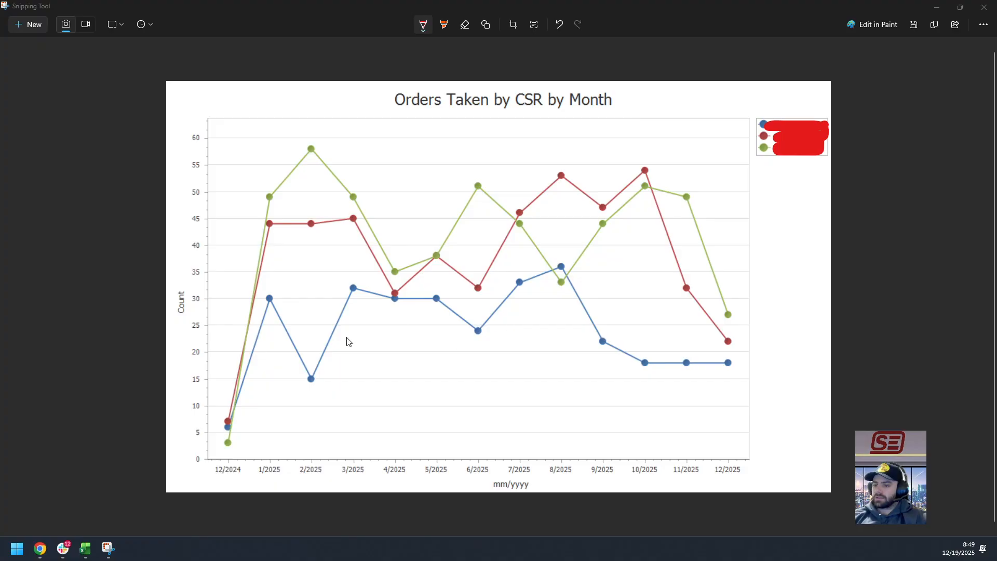
- Close the chart screenshot and name the new report "(SE) Estimates By CSR By Month"
click(984, 6)
click(461, 146)
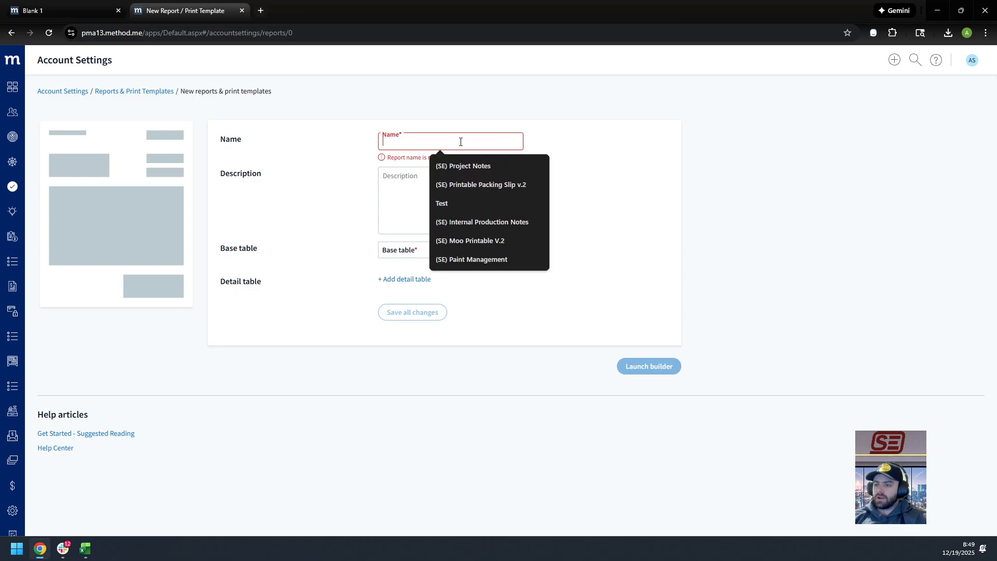
text(()
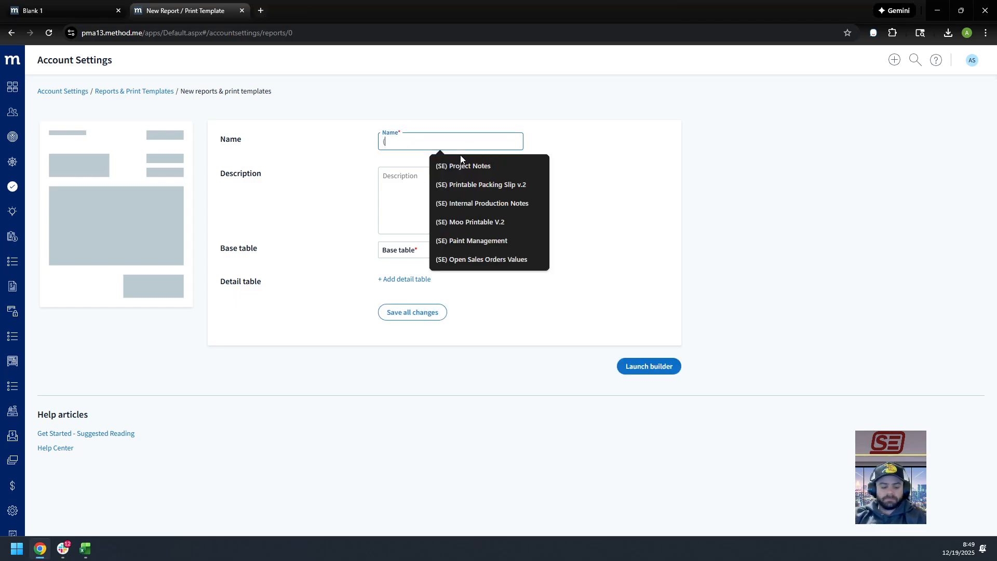
text(SE) E)
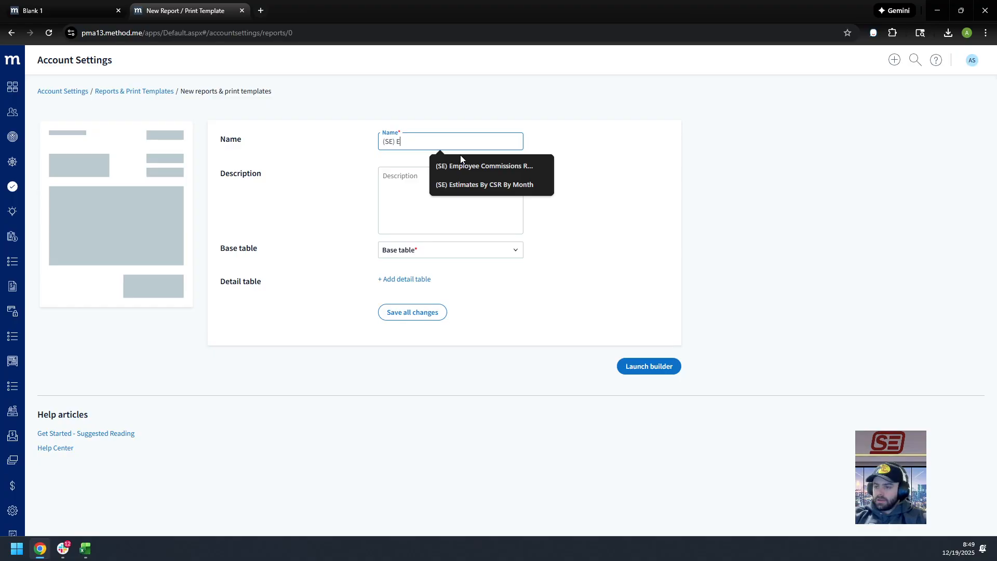
click(465, 185)
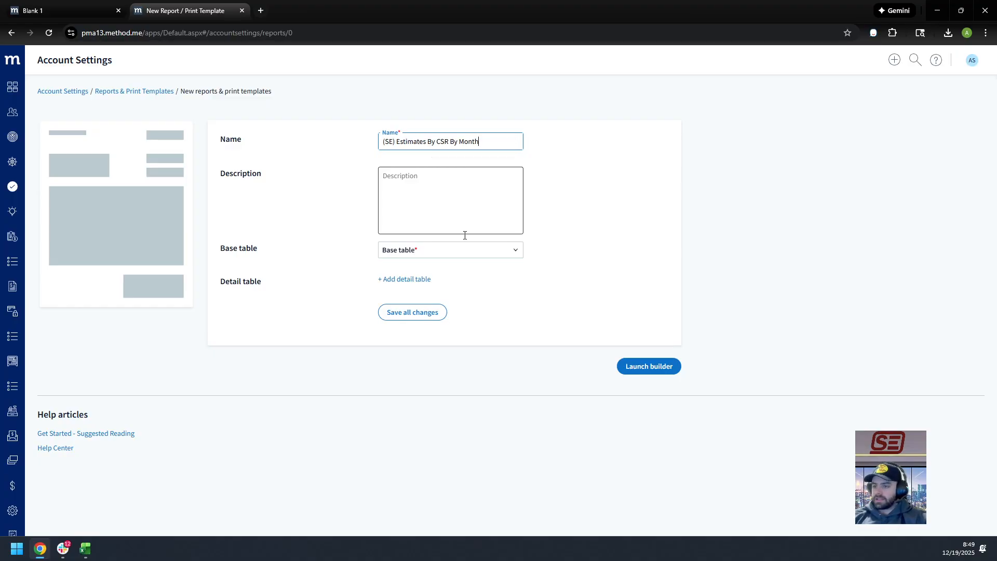
- Set the report's base table to Estimate and launch the report builder
click(515, 252)
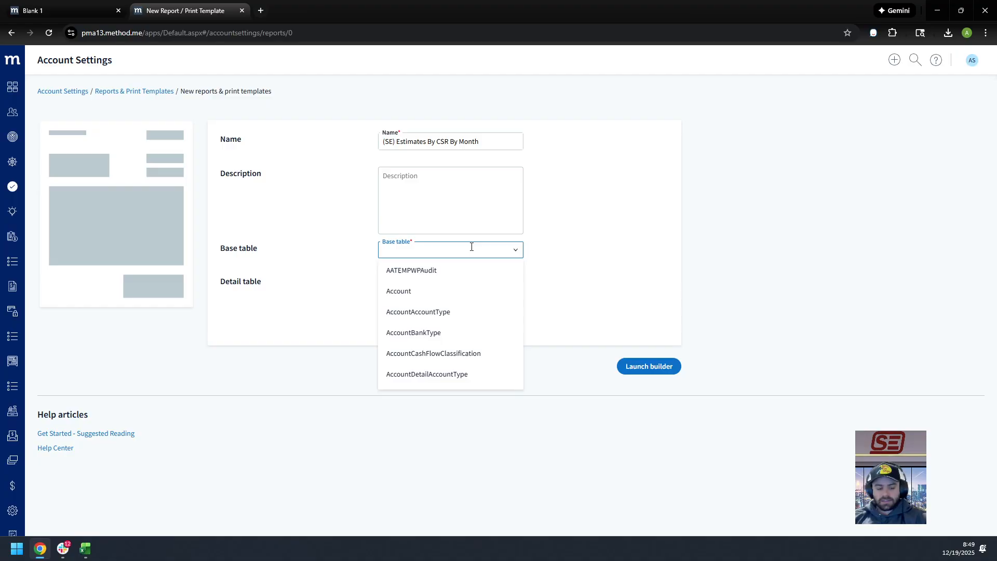
text(est)
click(455, 270)
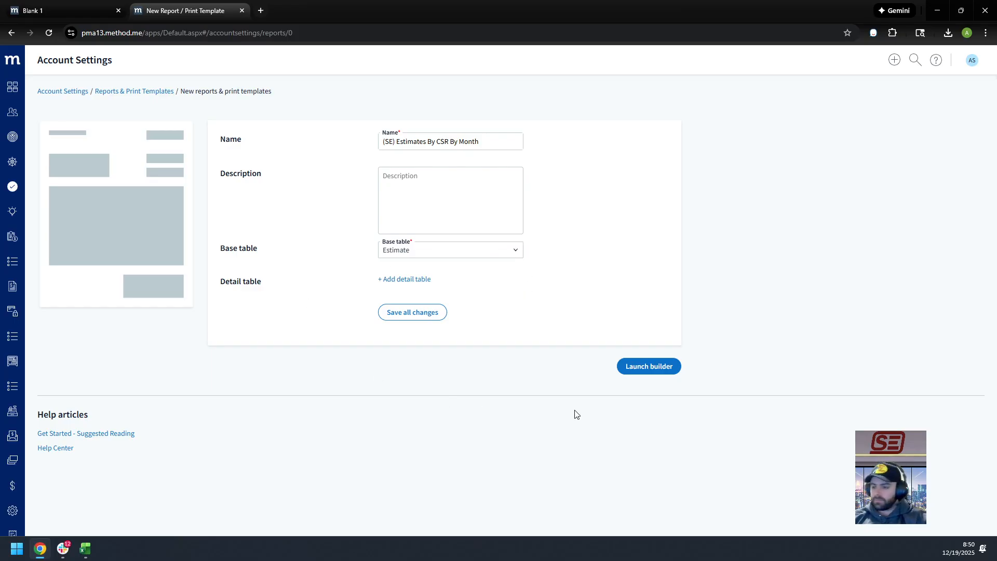
click(640, 372)
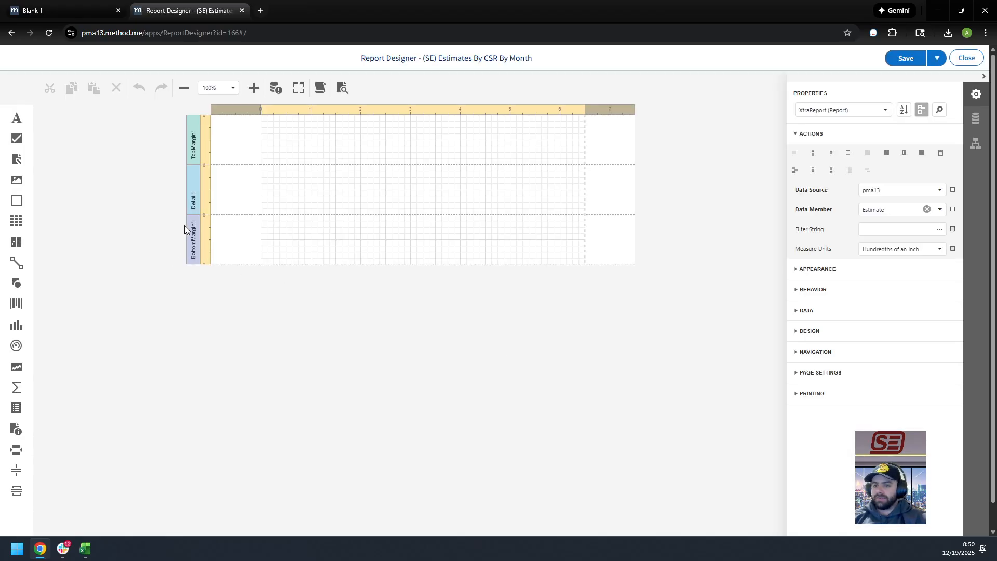
- Enlarge the Detail band to about 3.4 inches tall and collapse the top and bottom margin bands to zero height
drag(193, 213, 191, 334)
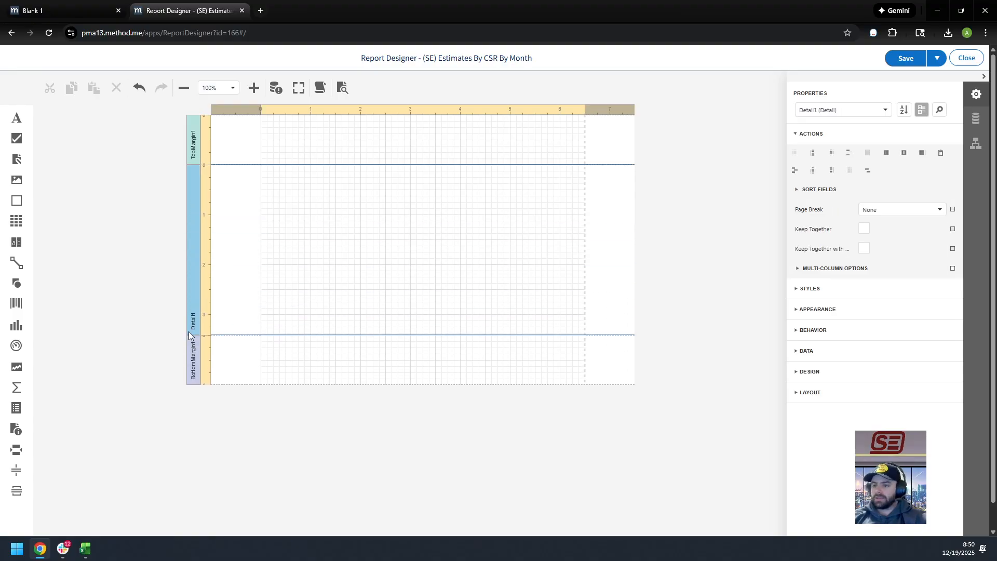
click(195, 159)
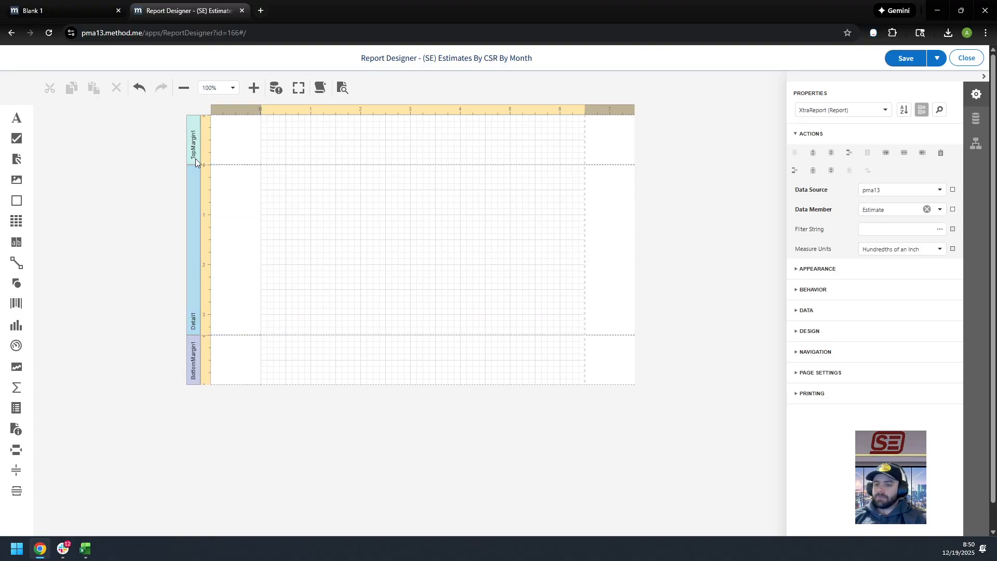
drag(195, 164, 208, 109)
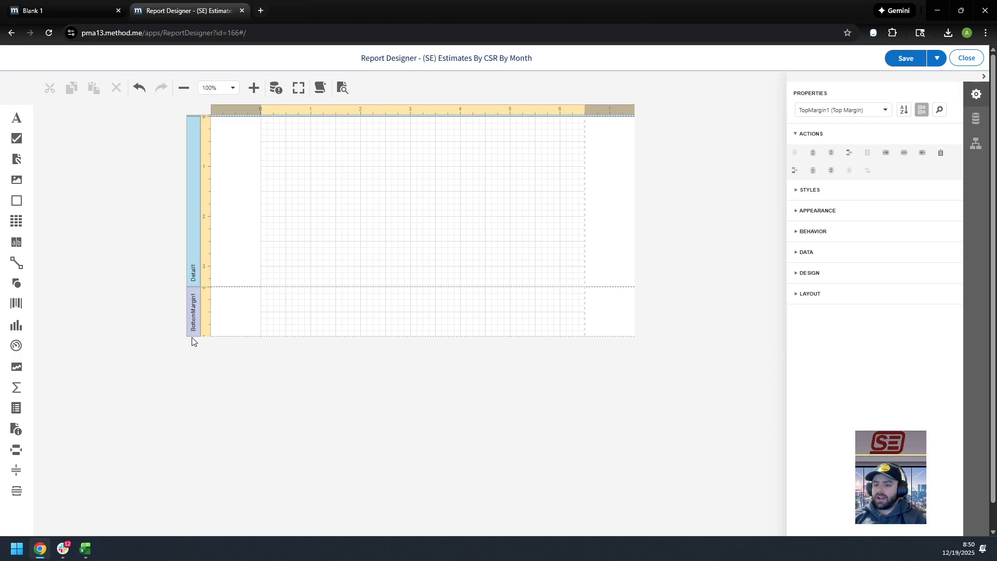
drag(192, 341, 194, 284)
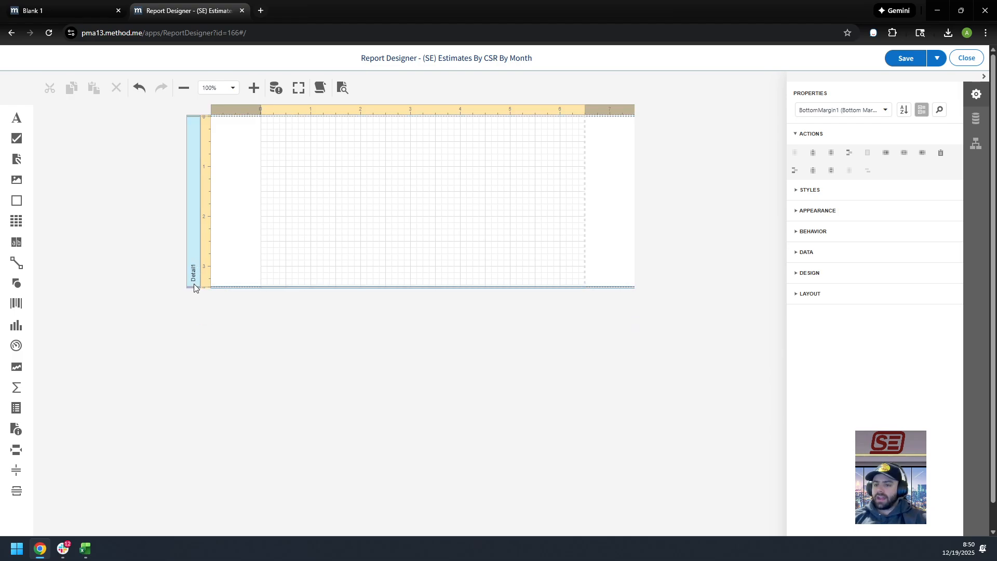
- Add a page footer band and a report footer band to the report
click(194, 273)
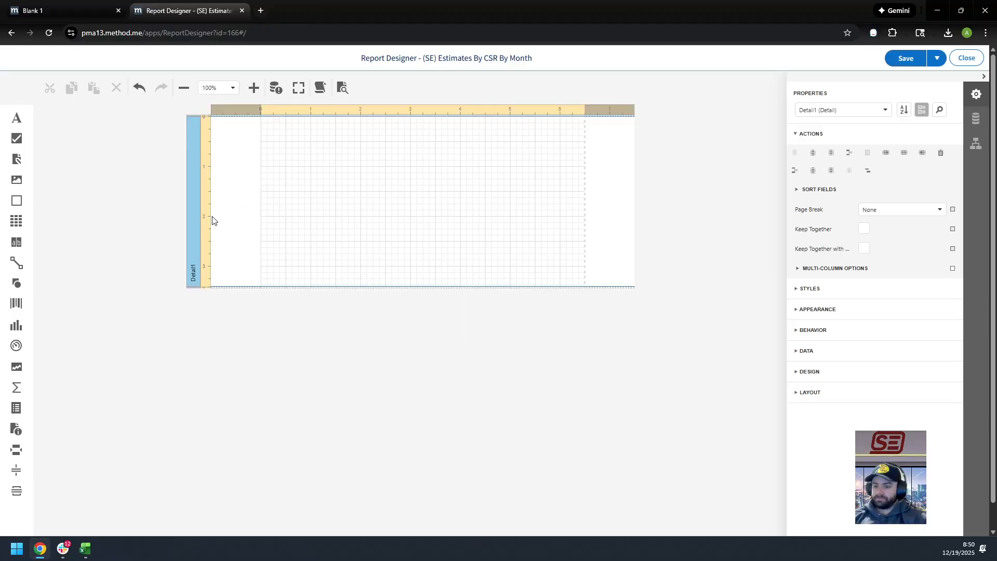
click(195, 197)
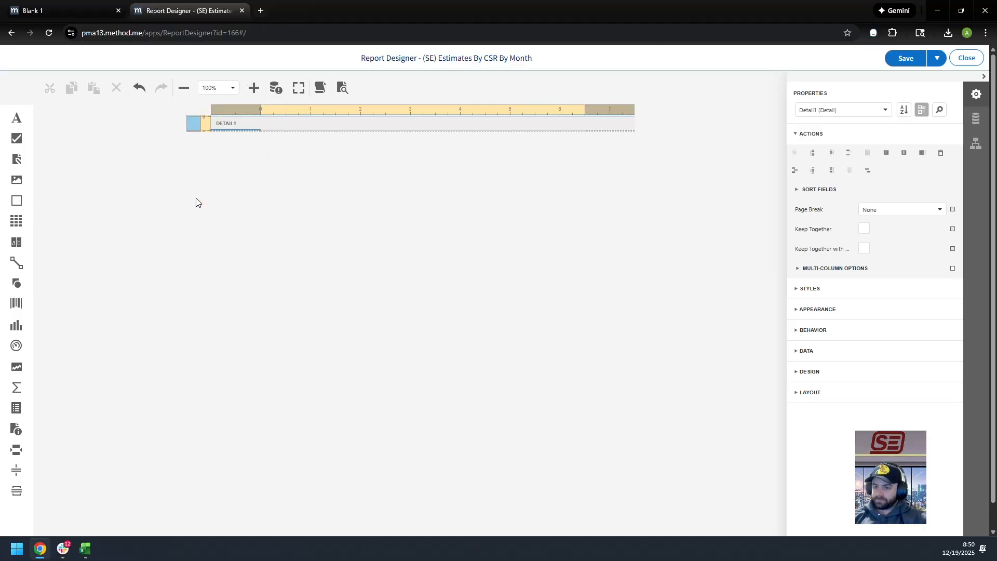
click(195, 126)
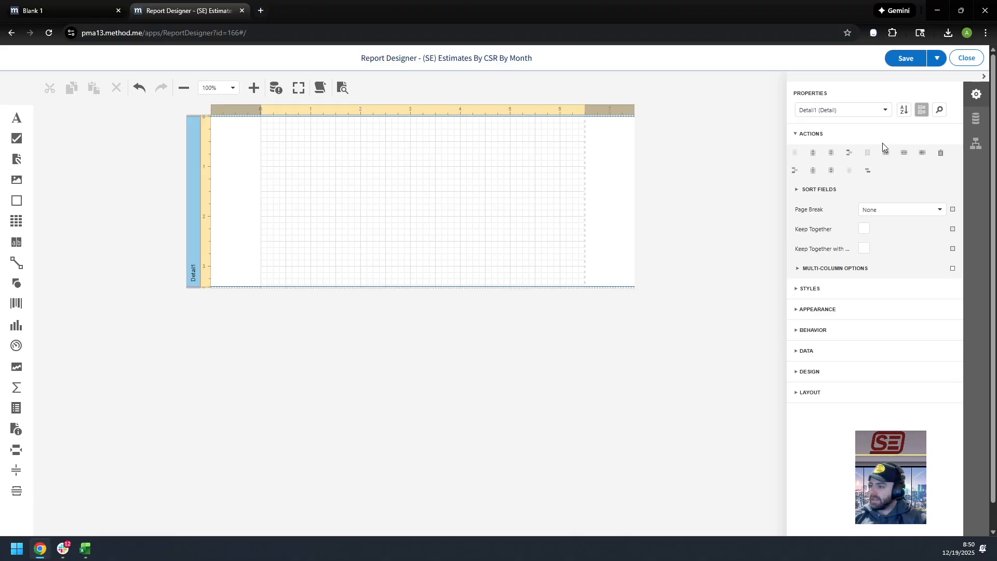
click(832, 169)
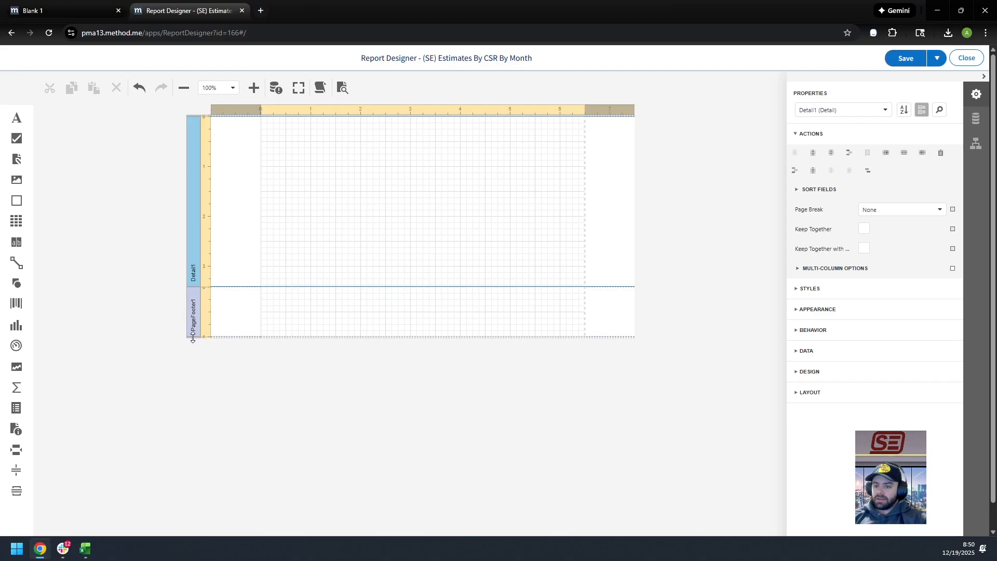
click(814, 170)
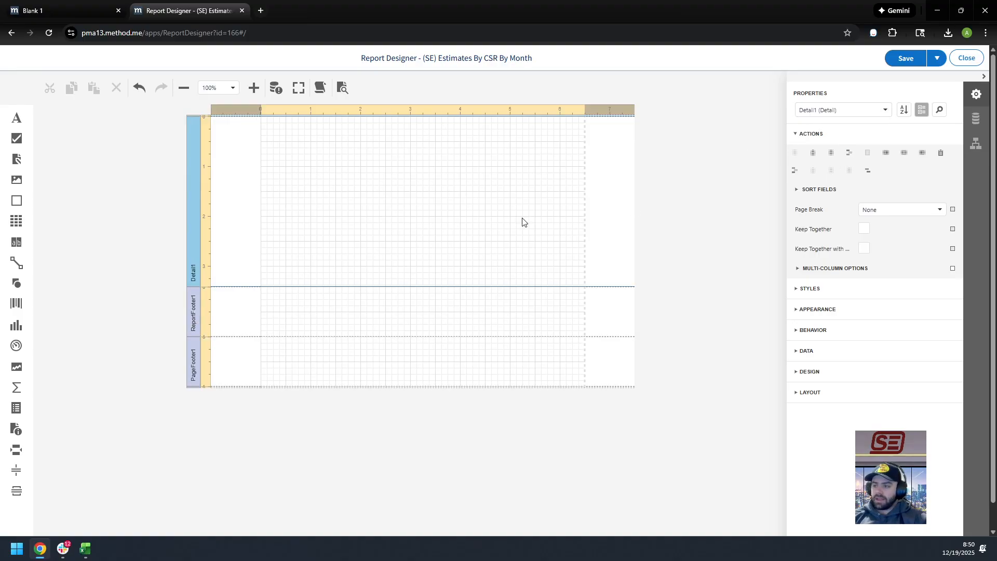
- Delete the page footer band from the report structure, keeping the report footer
click(976, 119)
click(795, 116)
click(805, 147)
click(805, 147)
click(975, 144)
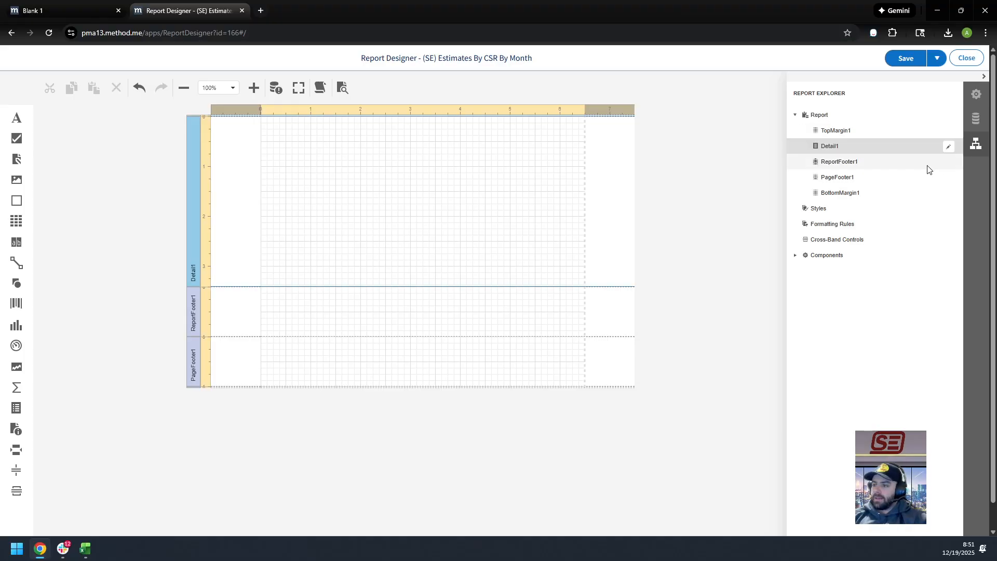
click(847, 178)
click(850, 163)
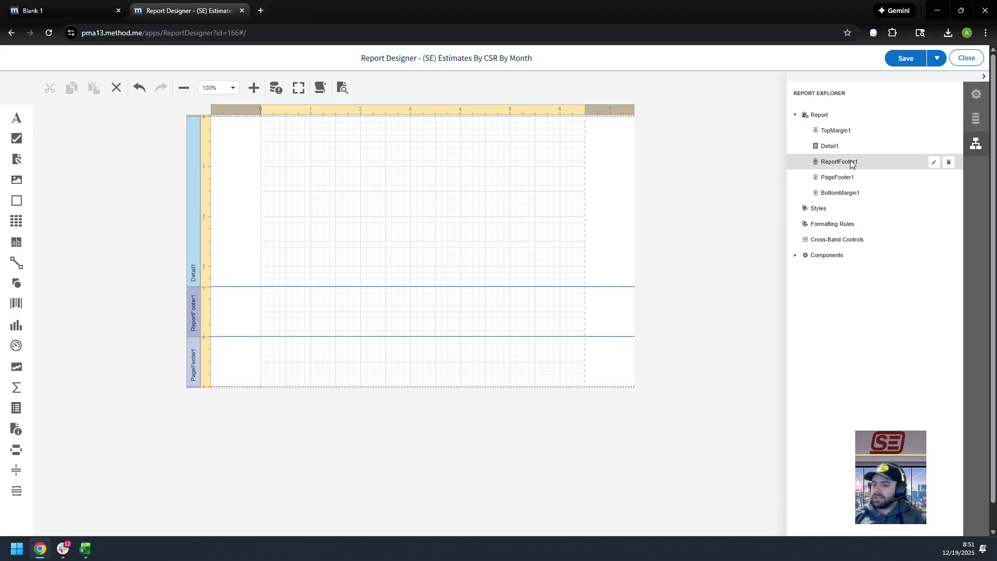
click(883, 177)
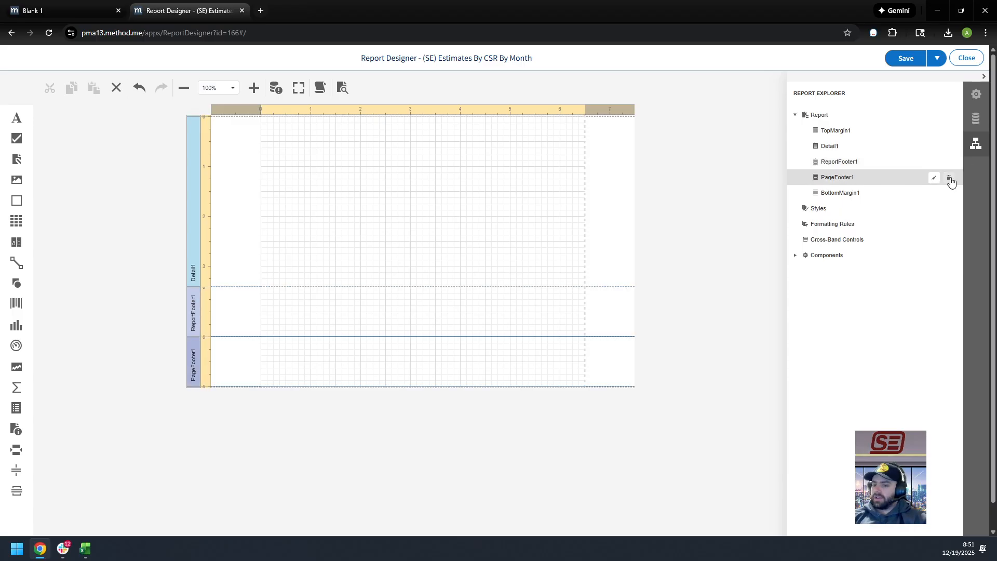
click(949, 178)
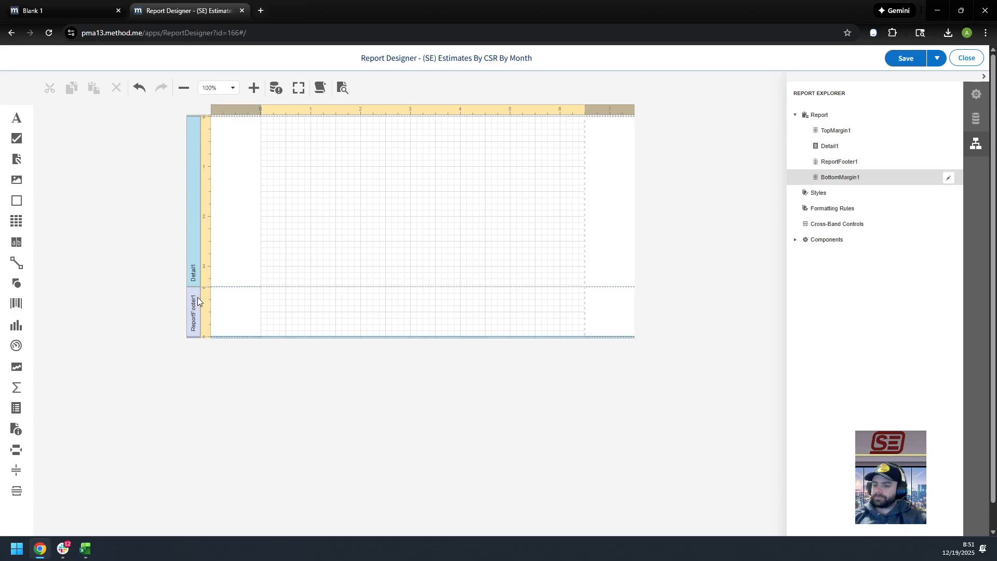
- Collapse the Detail band and place a chart in the report footer, enlarged to about 5.6 inches tall
drag(193, 286, 213, 114)
drag(193, 169, 167, 398)
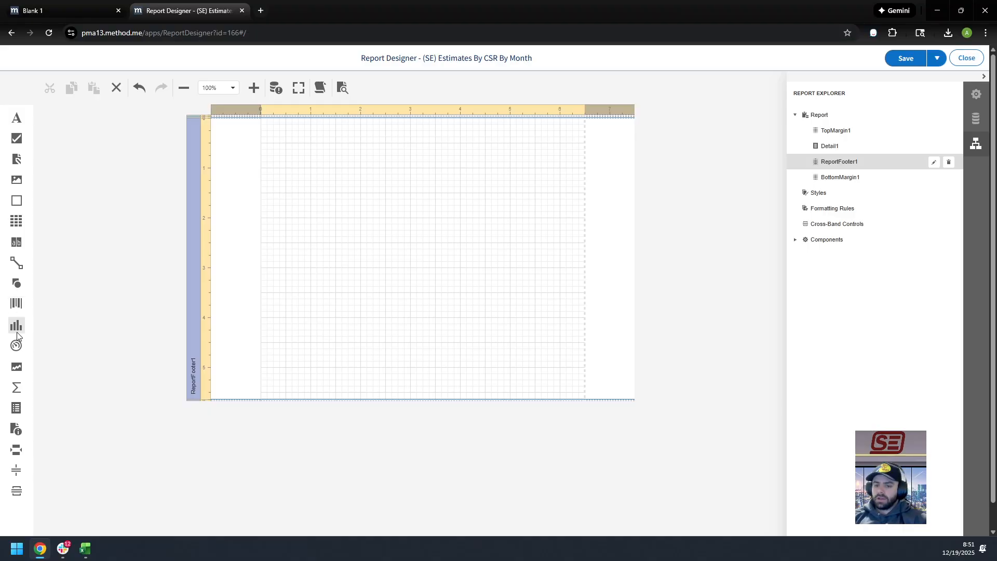
drag(16, 325, 324, 163)
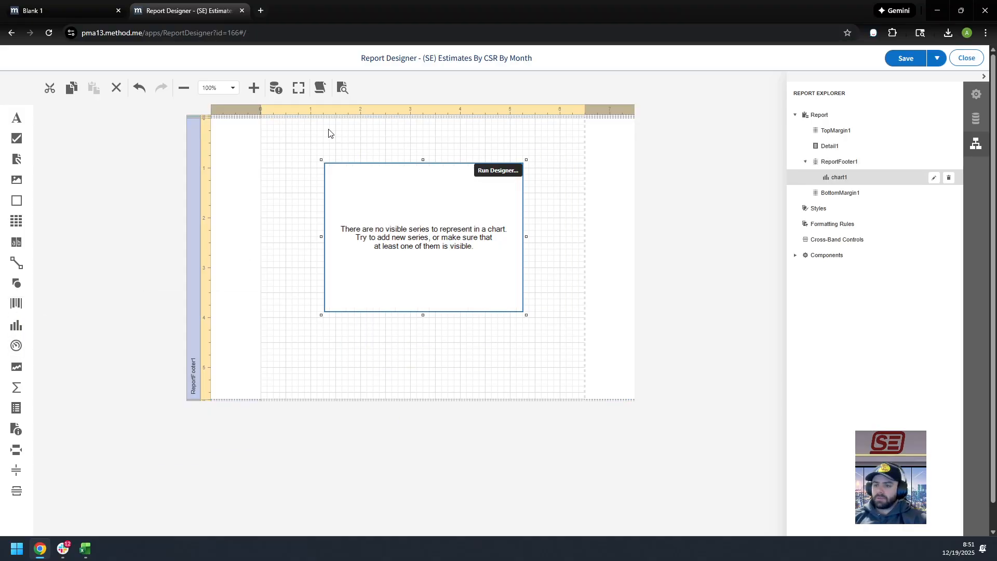
- Set the report page to landscape and reduce its left and right margins to zero
click(976, 94)
click(797, 276)
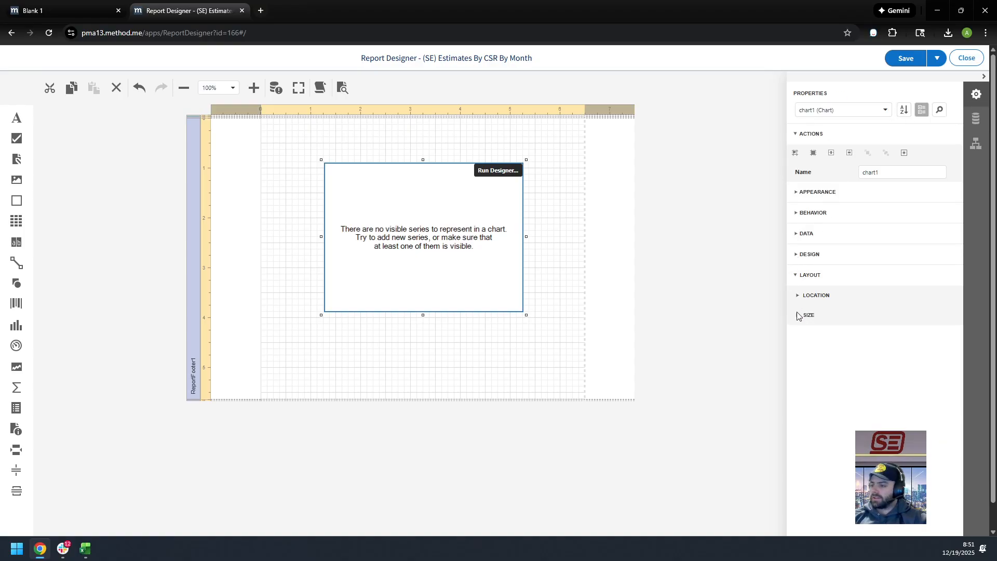
click(885, 111)
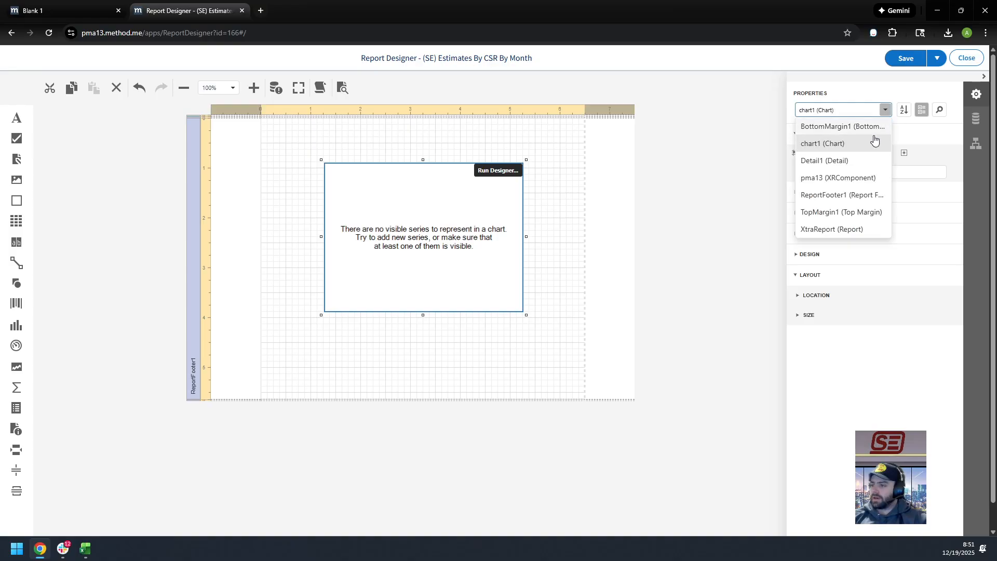
click(834, 227)
scroll(841, 296, down, 1)
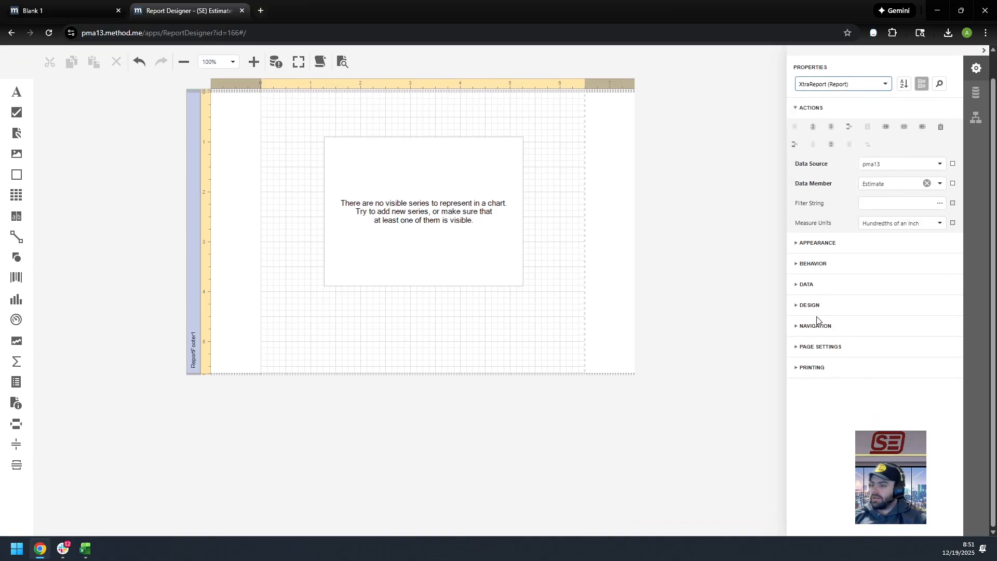
click(795, 368)
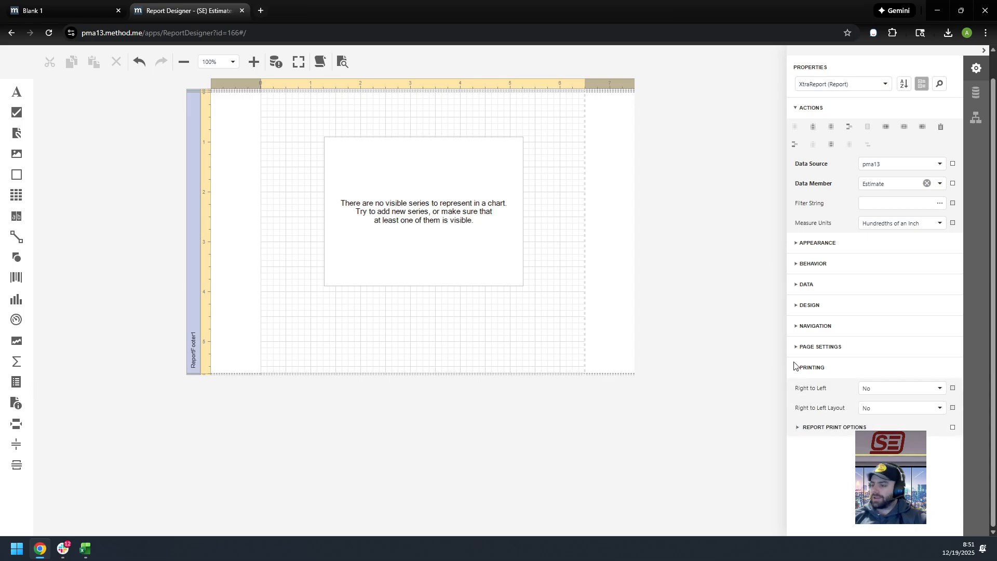
click(795, 355)
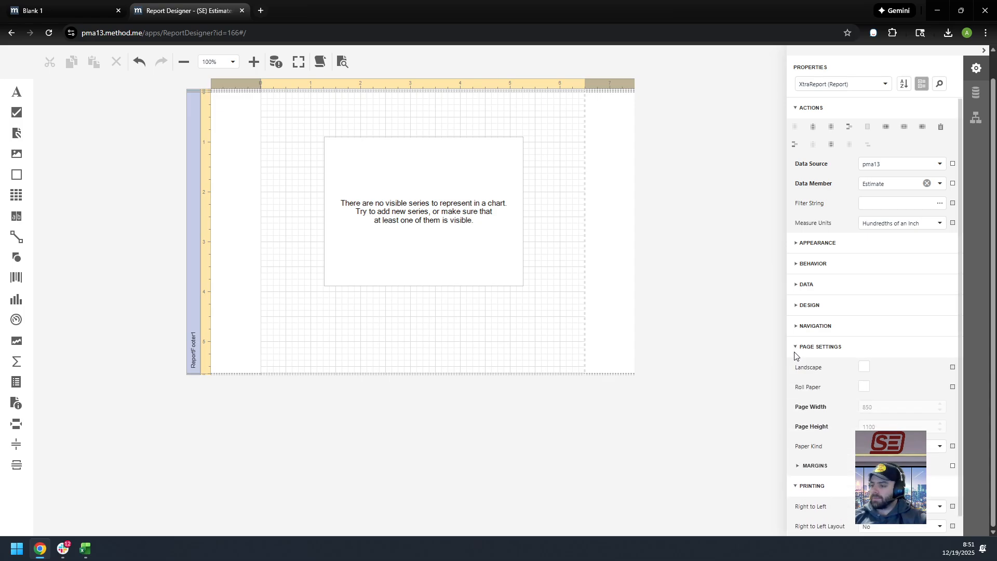
click(863, 366)
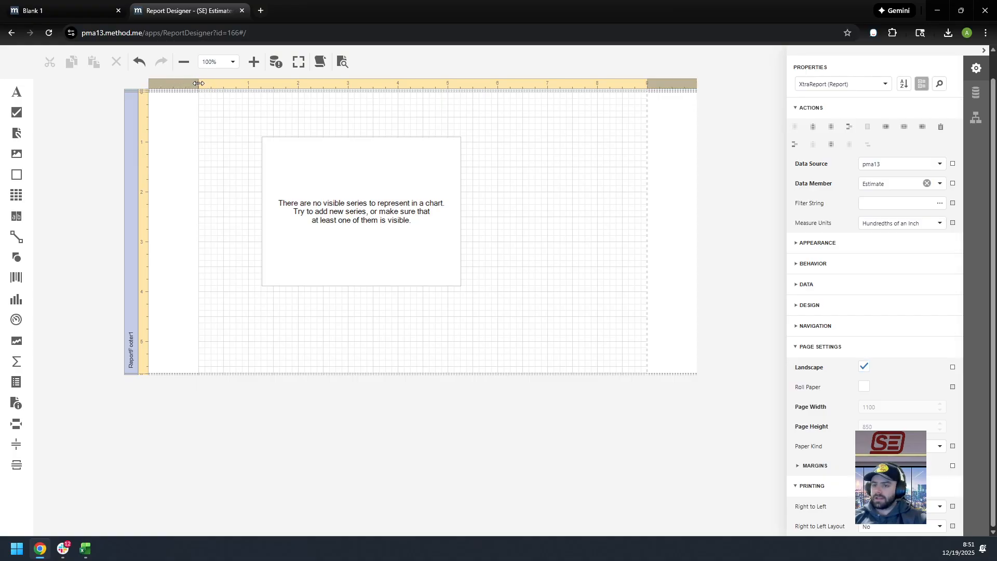
drag(198, 83, 149, 83)
drag(642, 84, 725, 88)
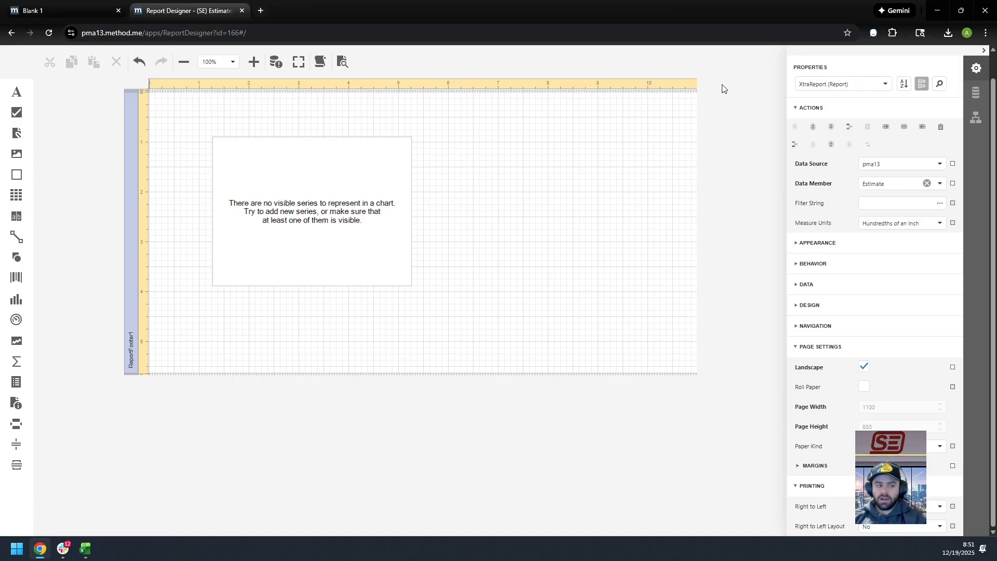
- Move the chart to the report footer's upper-left corner and enlarge it to fill the band, about 11 by 5.6 inches
click(372, 179)
drag(318, 201, 254, 157)
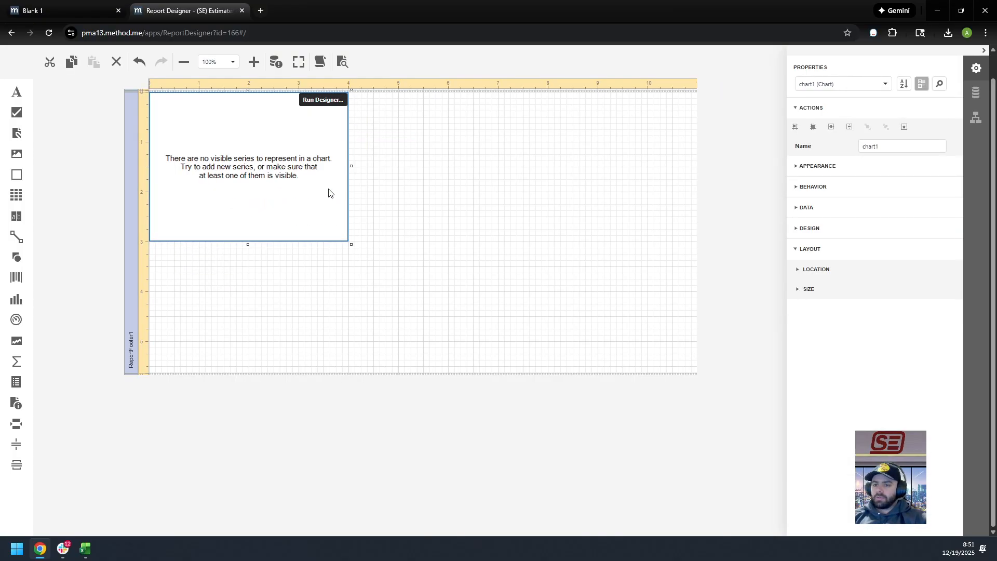
drag(350, 244, 696, 372)
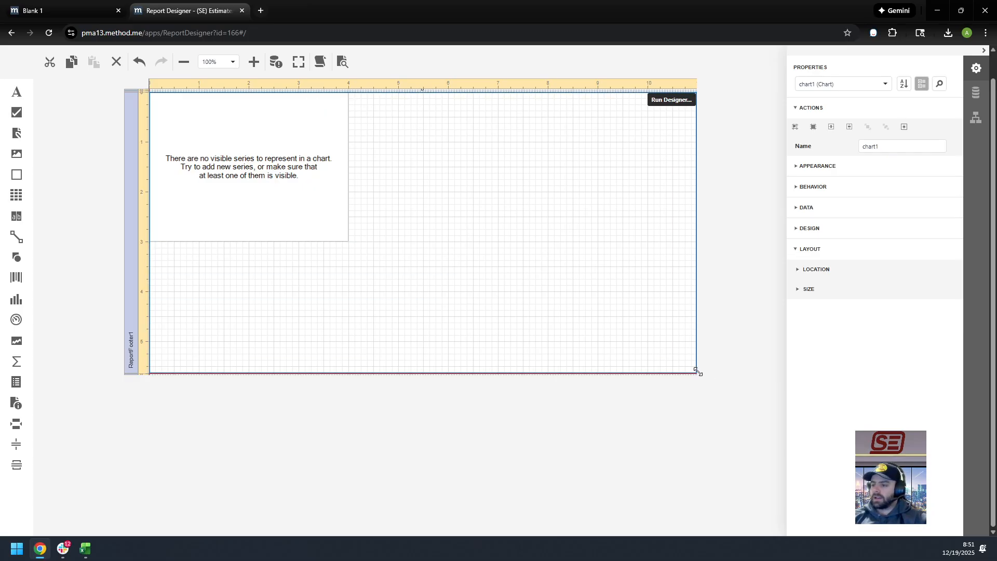
click(670, 100)
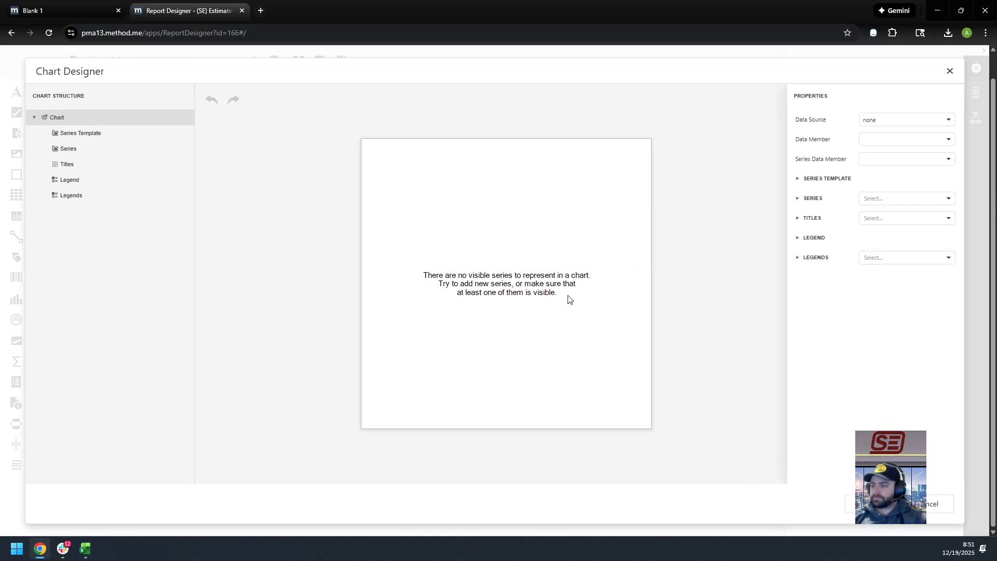
click(950, 71)
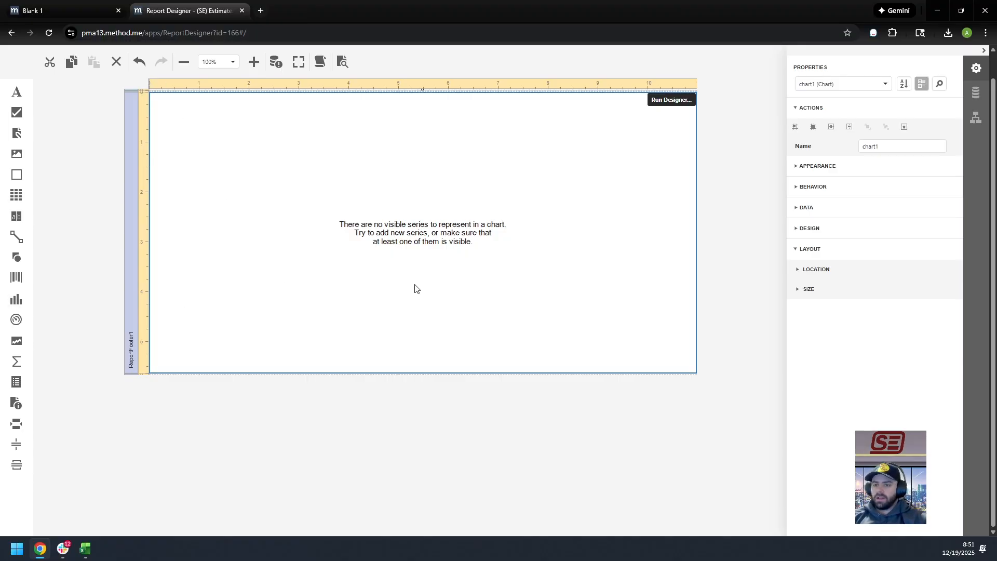
- Set the Detail band's height to 2
click(885, 84)
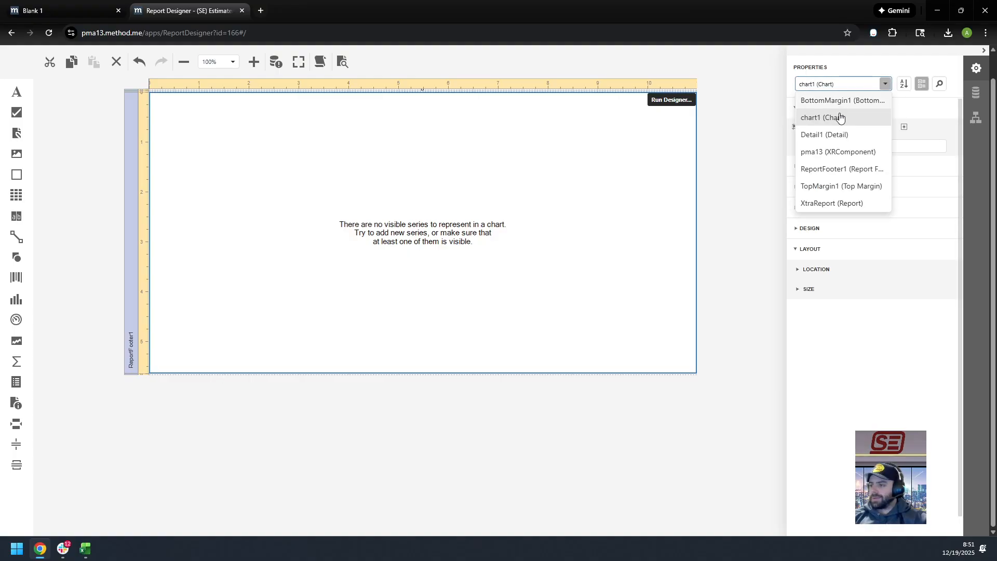
click(837, 137)
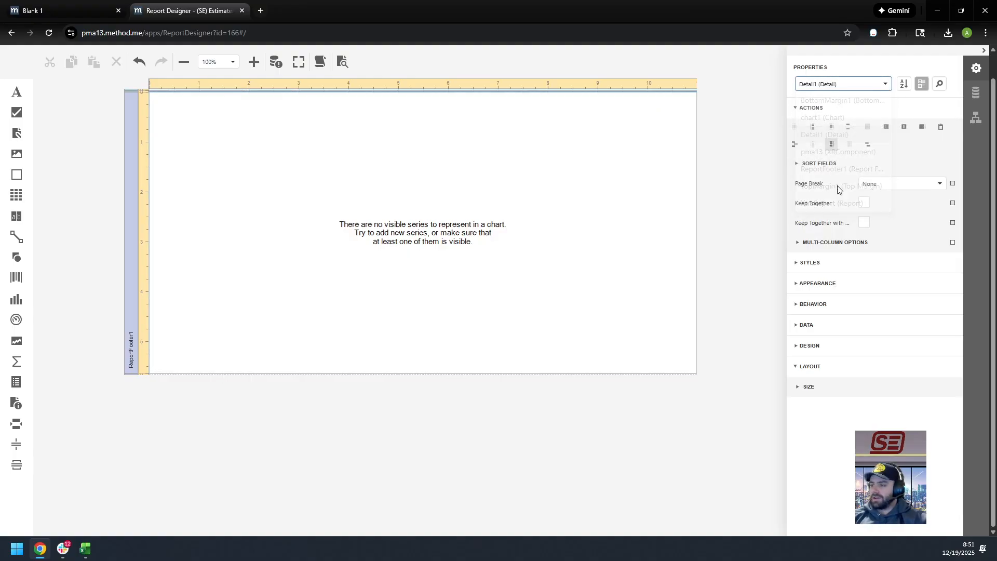
click(800, 387)
click(879, 407)
text(2)
key(Return)
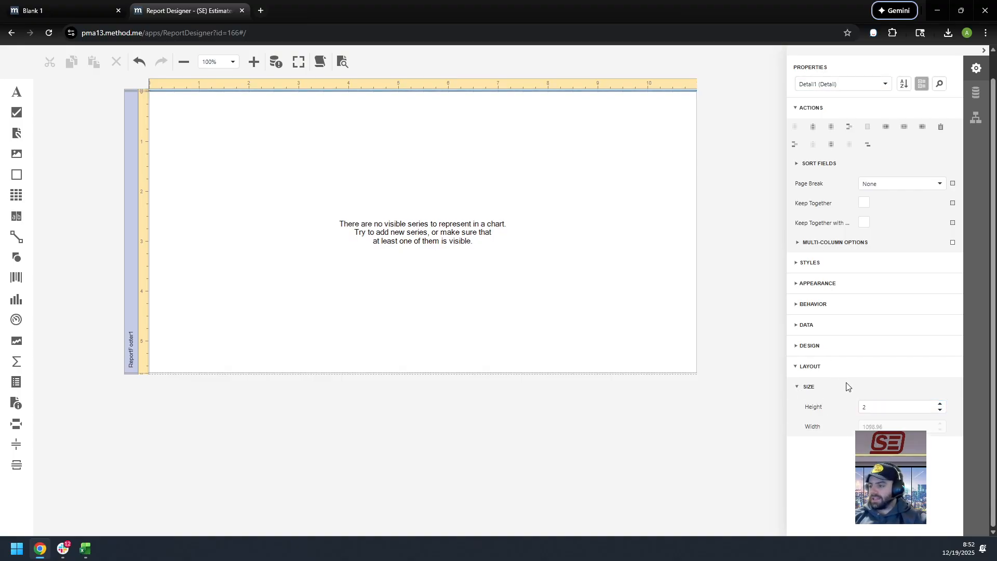
- Set the top margin band's height to 2
click(884, 85)
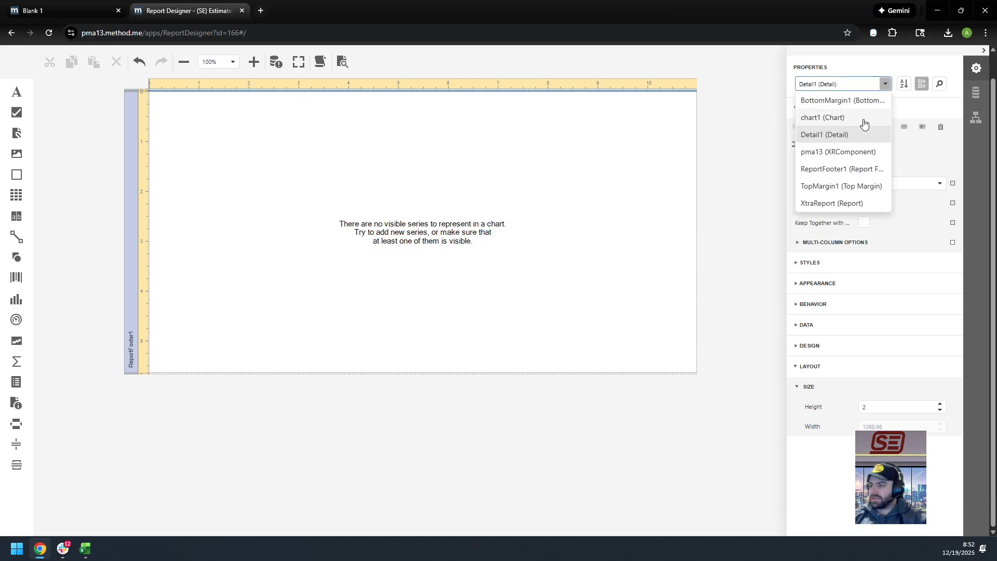
click(856, 186)
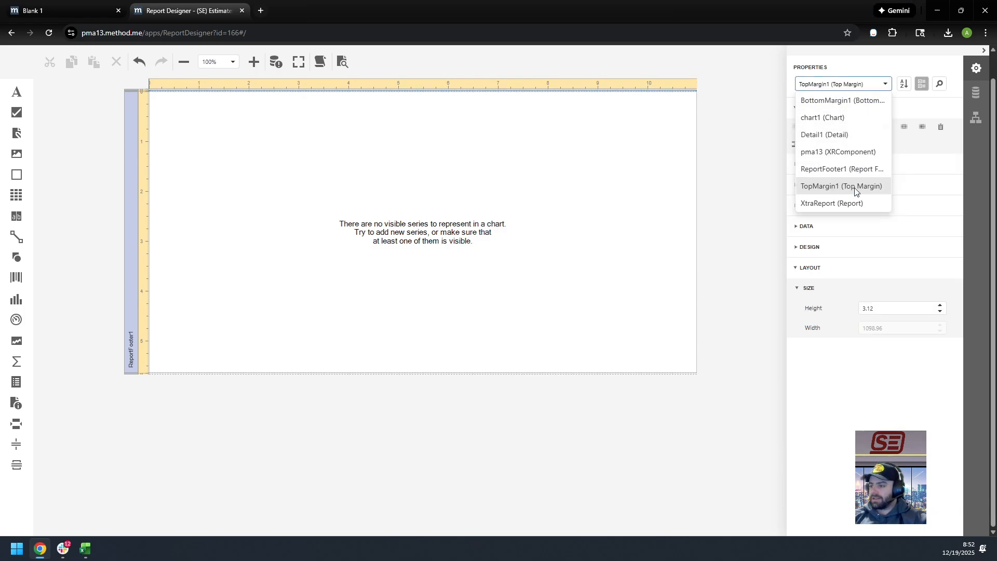
double_click(872, 310)
text(2)
key(Return)
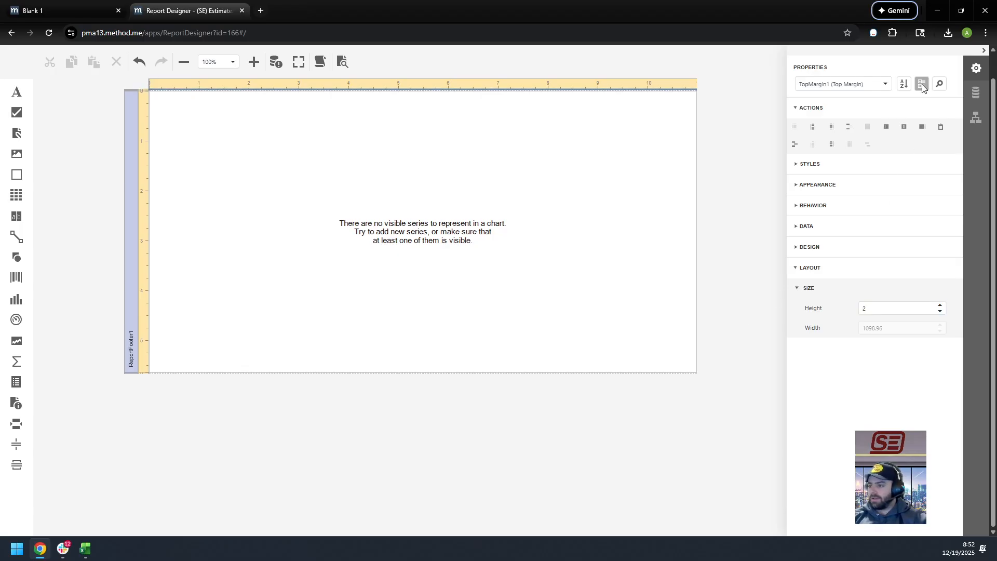
- Set the bottom margin band's height to 2
click(885, 85)
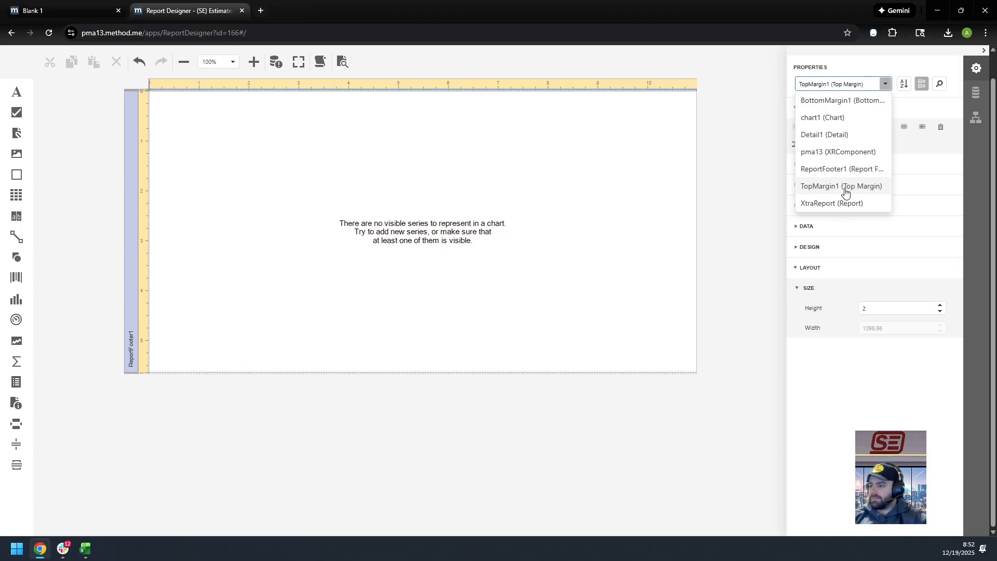
click(818, 102)
click(890, 308)
double_click(891, 308)
text(2)
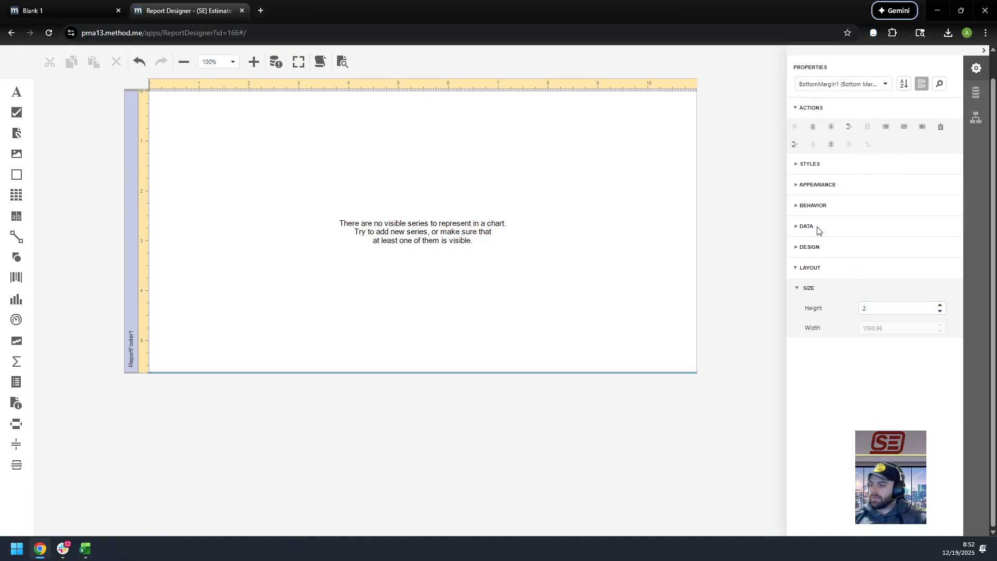
- Examine the report footer band's layout size settings
click(882, 86)
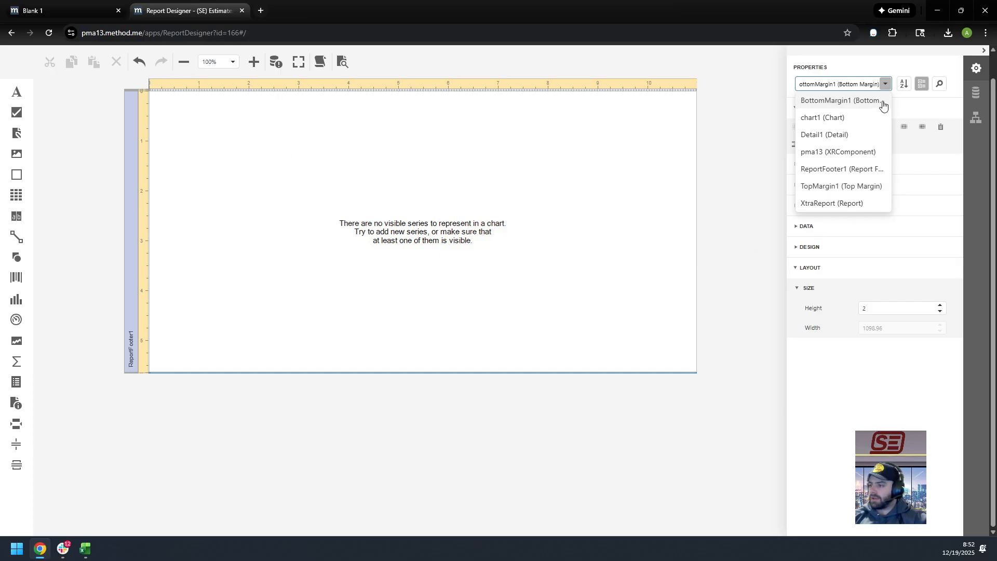
click(887, 84)
click(888, 83)
click(832, 170)
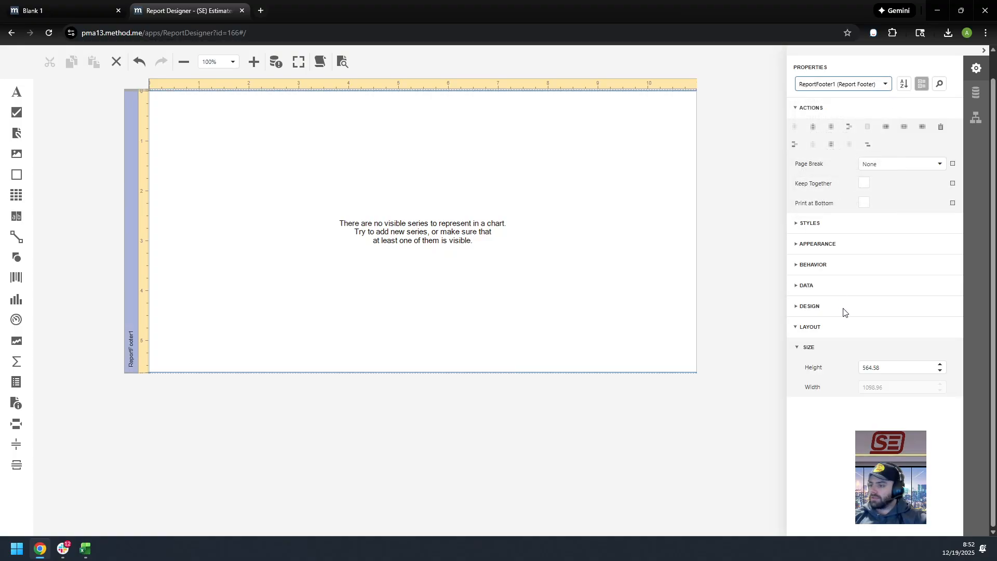
click(795, 332)
click(795, 328)
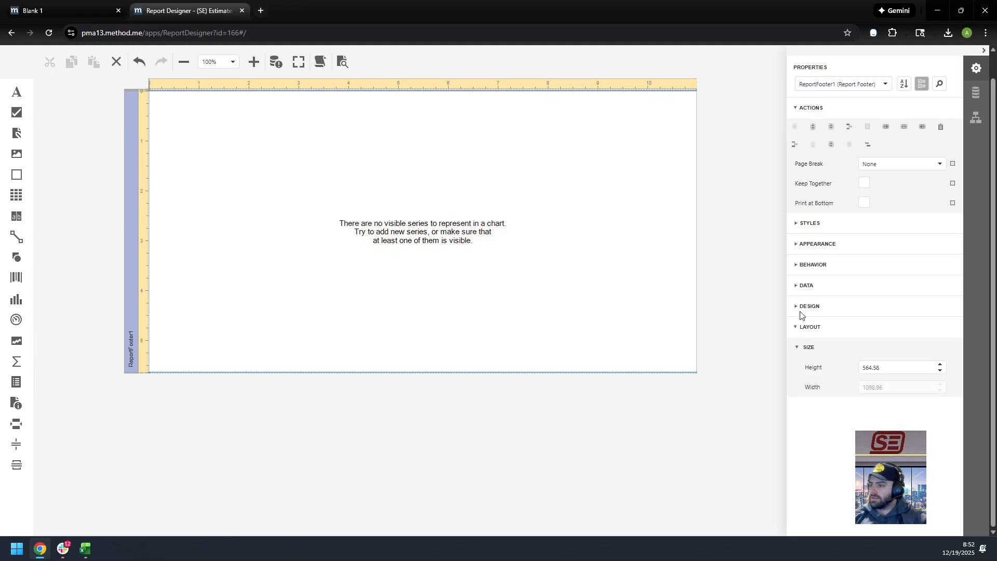
- Set the report's left page margin to 0
click(885, 84)
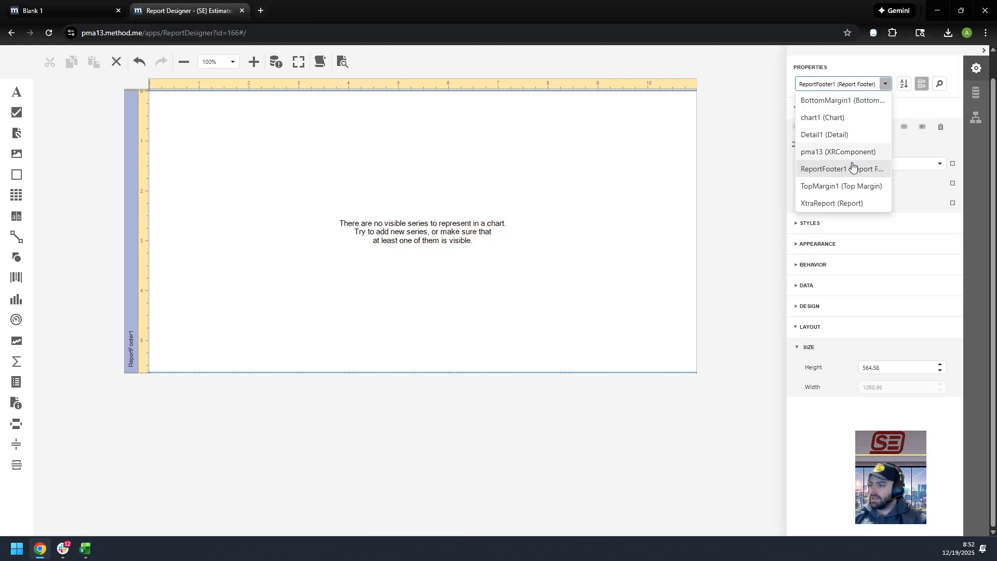
click(849, 204)
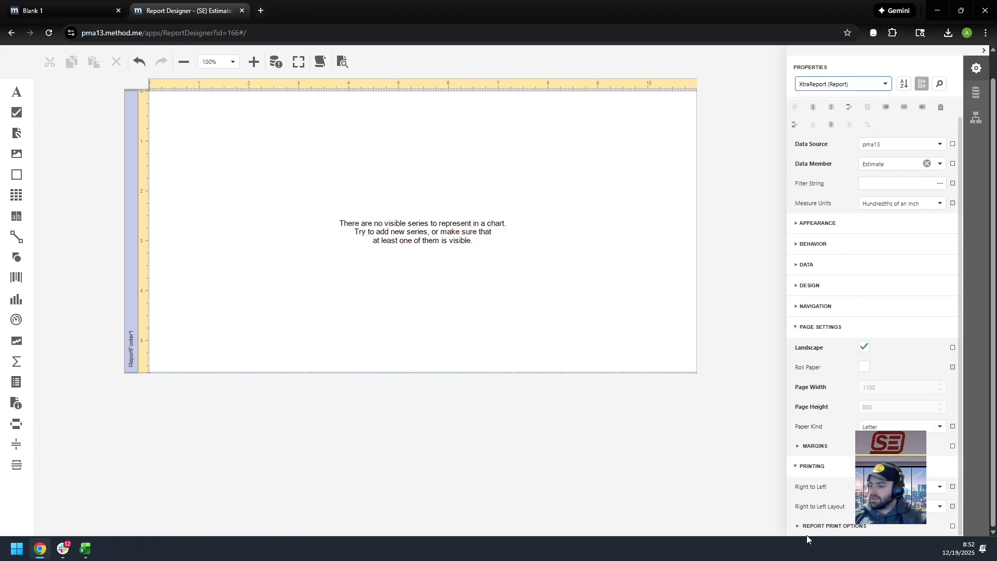
click(799, 448)
scroll(814, 441, down, 1)
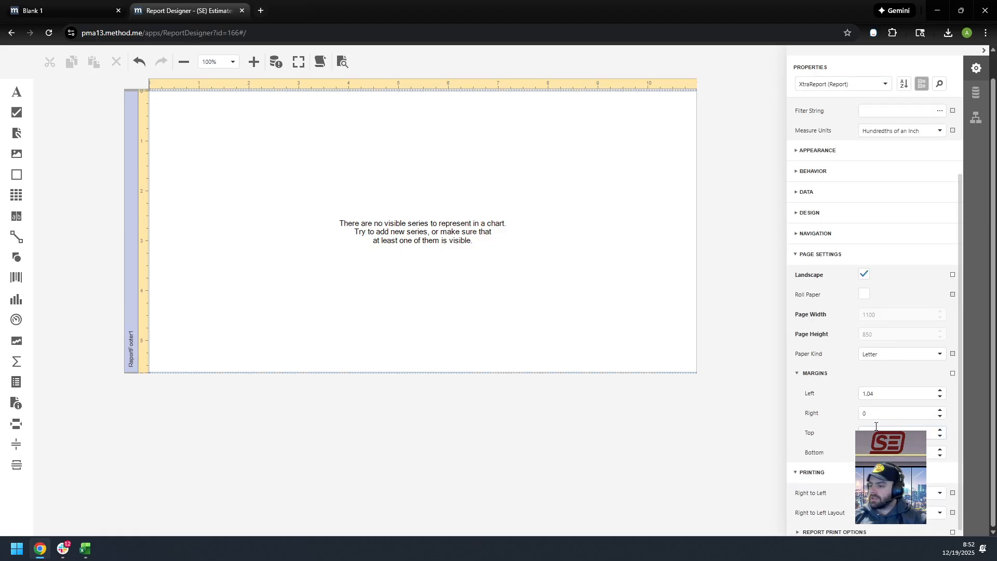
click(892, 398)
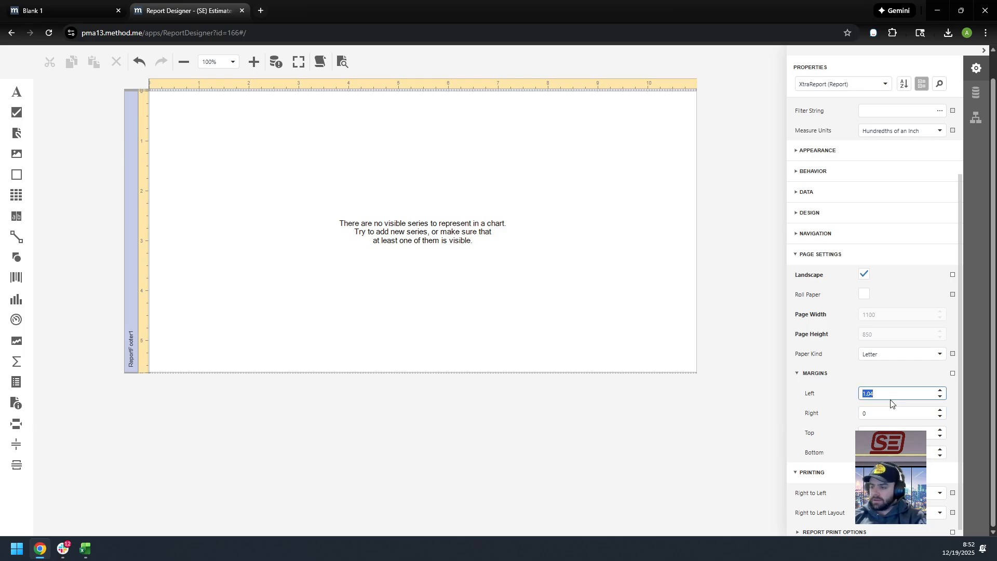
text(0)
click(850, 382)
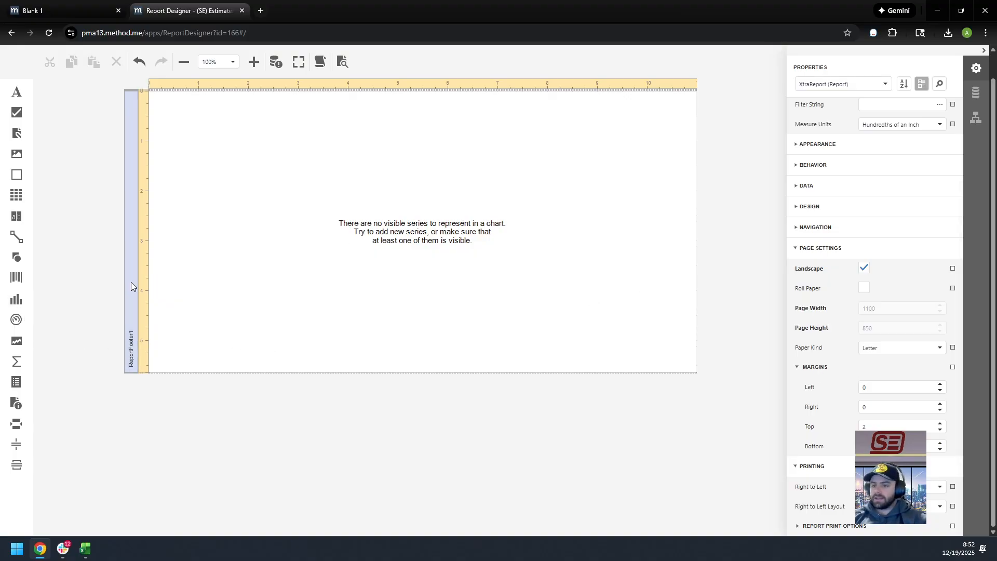
- Open the report footer's chart in the Chart Designer and widen the designer's properties area
click(281, 206)
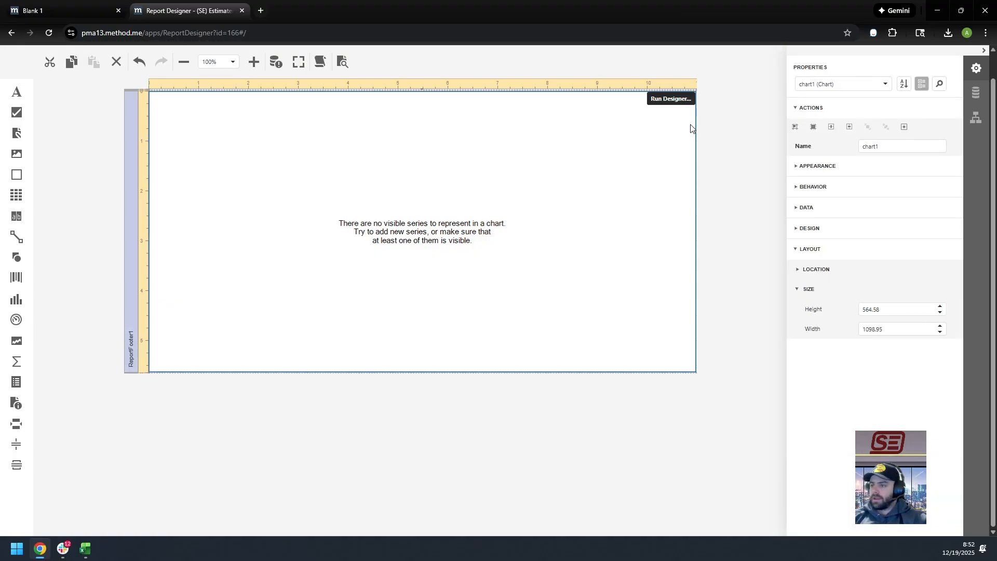
click(686, 99)
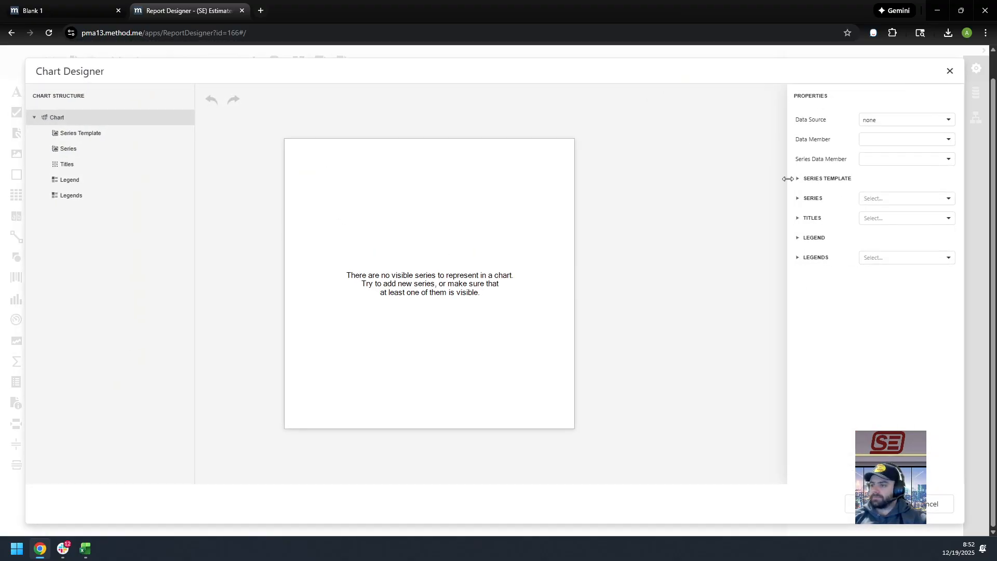
drag(786, 182, 589, 207)
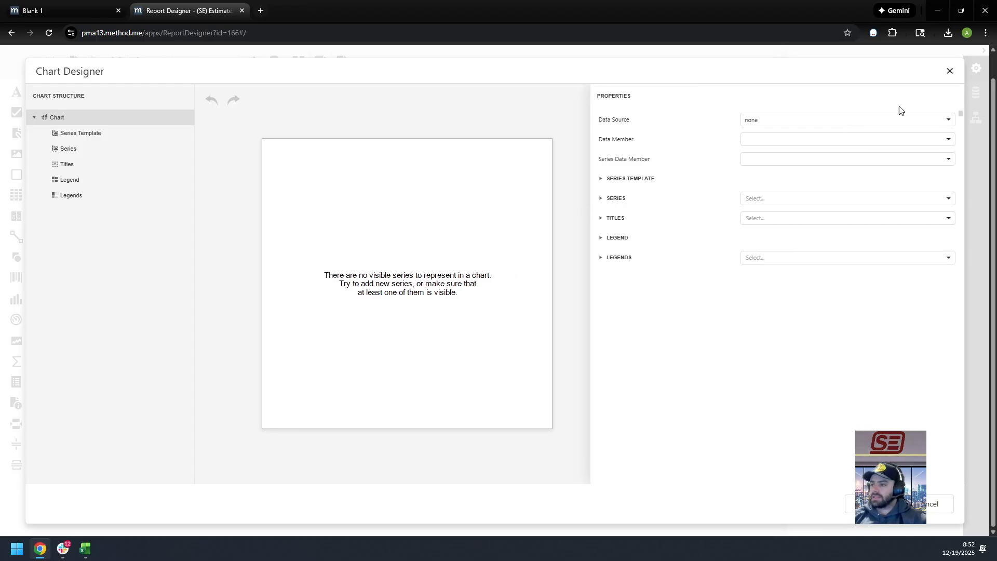
- Try pma13 as the chart's data source and revert it to none
click(946, 121)
click(776, 136)
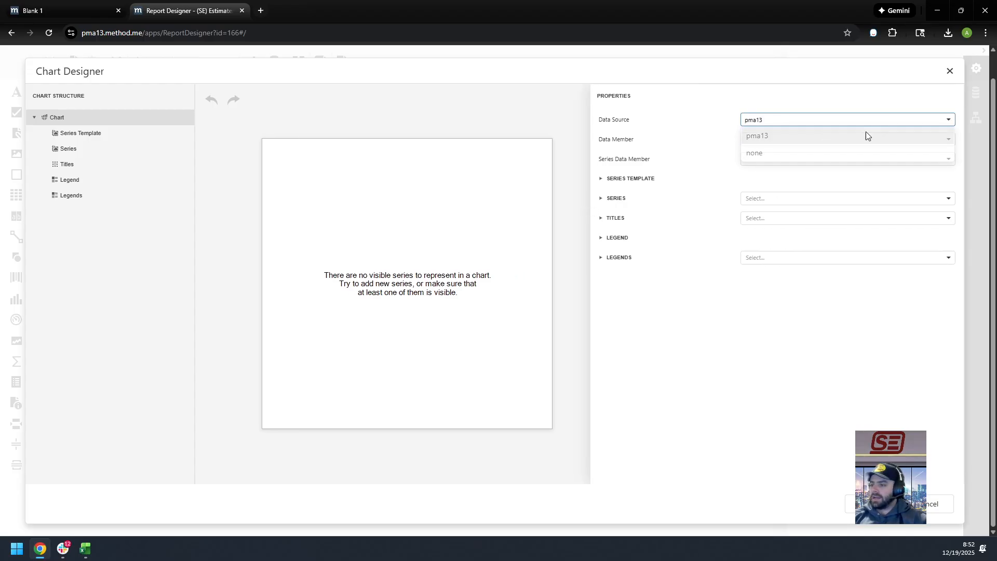
click(948, 120)
click(758, 151)
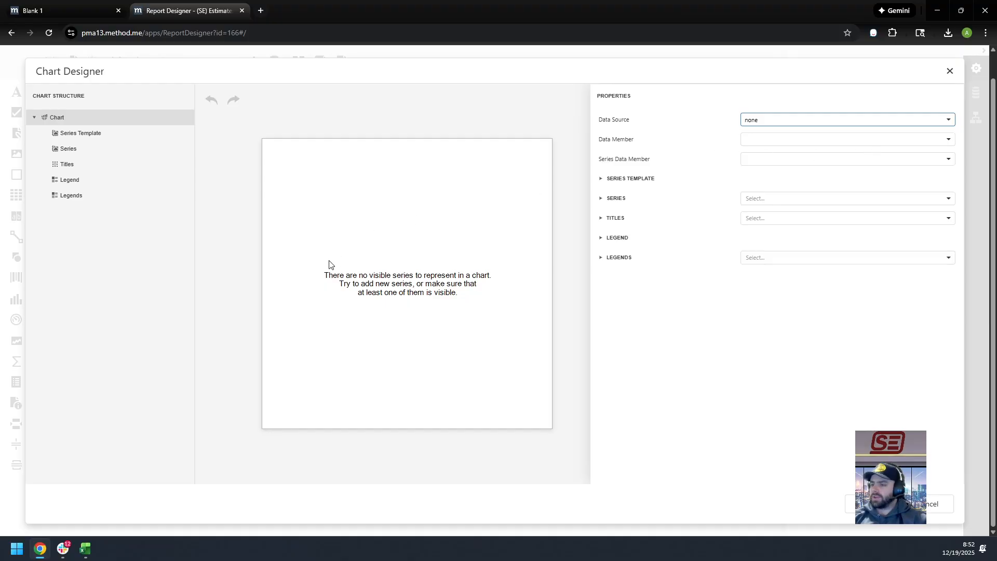
- Set the chart's data member to Estimate and its series data member to AssignedTo_RecordID
click(945, 139)
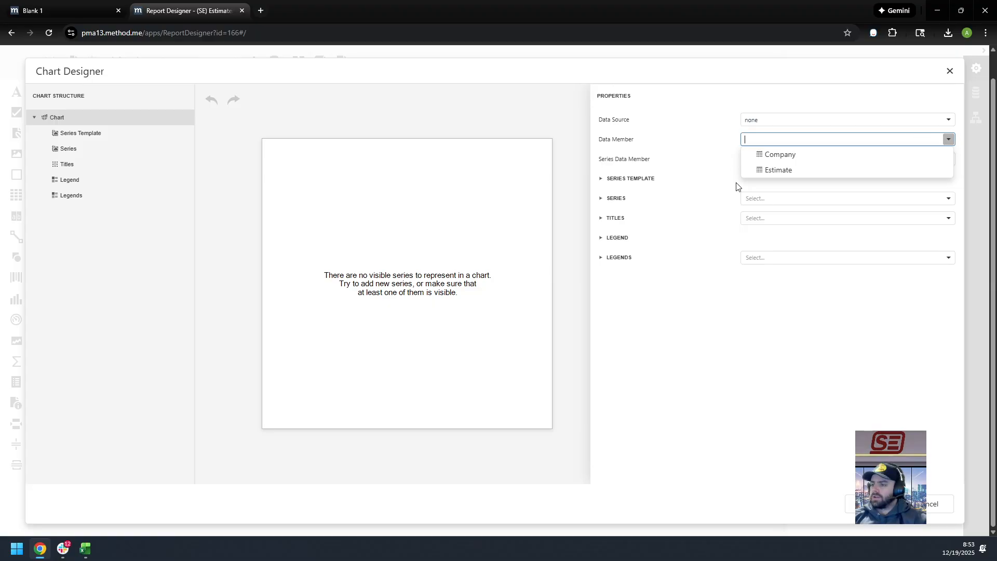
click(784, 167)
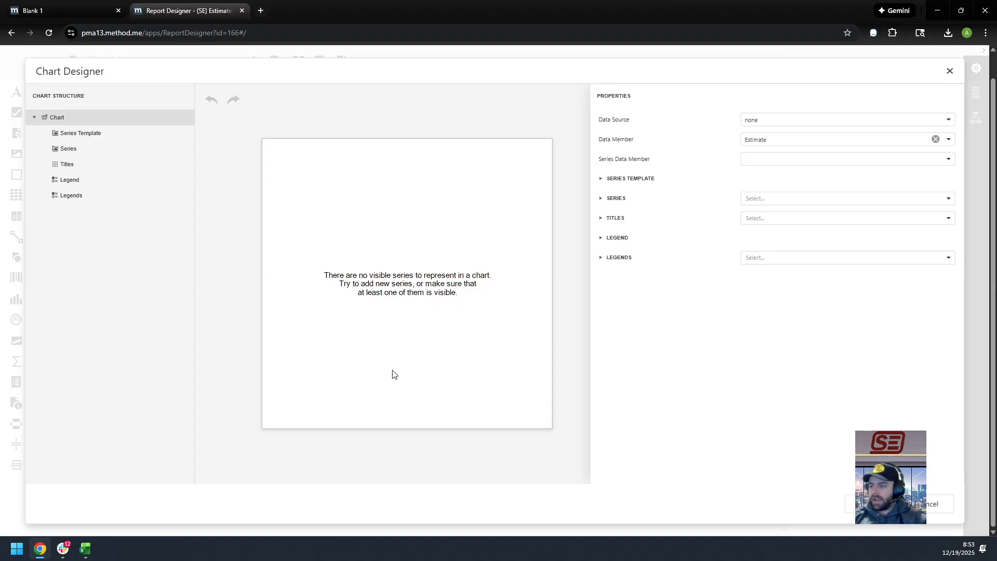
click(948, 160)
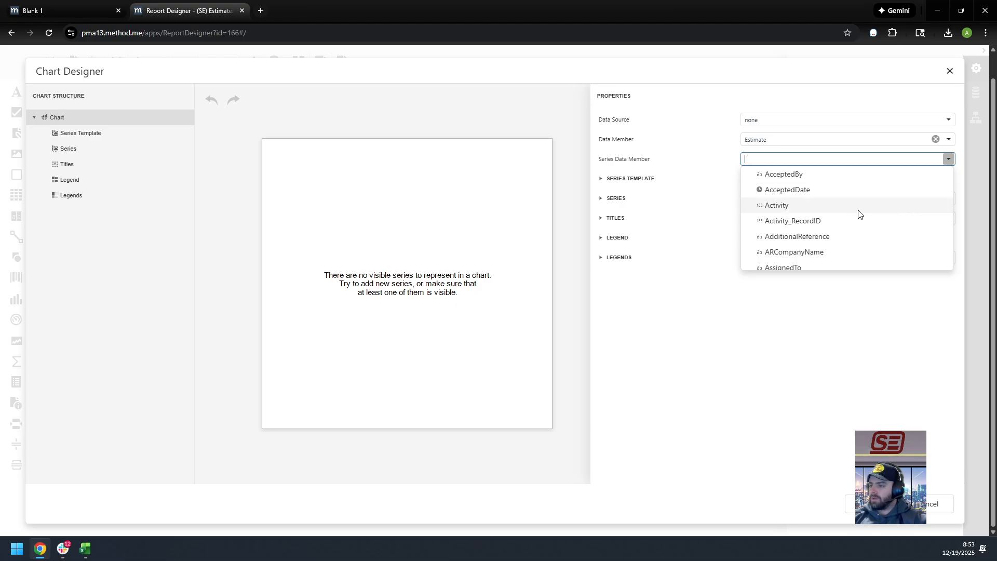
scroll(823, 229, down, 1)
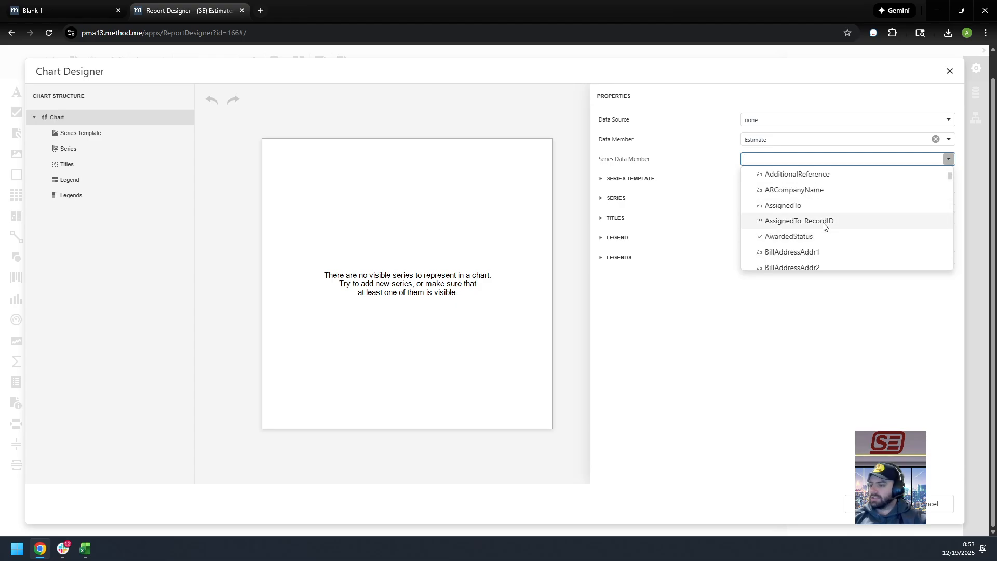
click(826, 221)
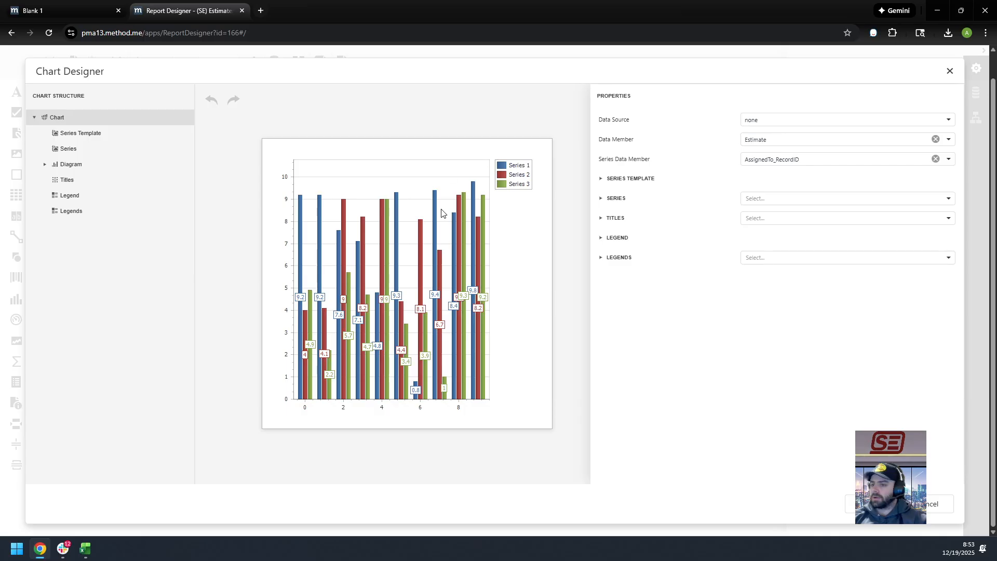
- Change the series template's view to Line, with the designer's properties area resized to suit
drag(588, 195, 453, 202)
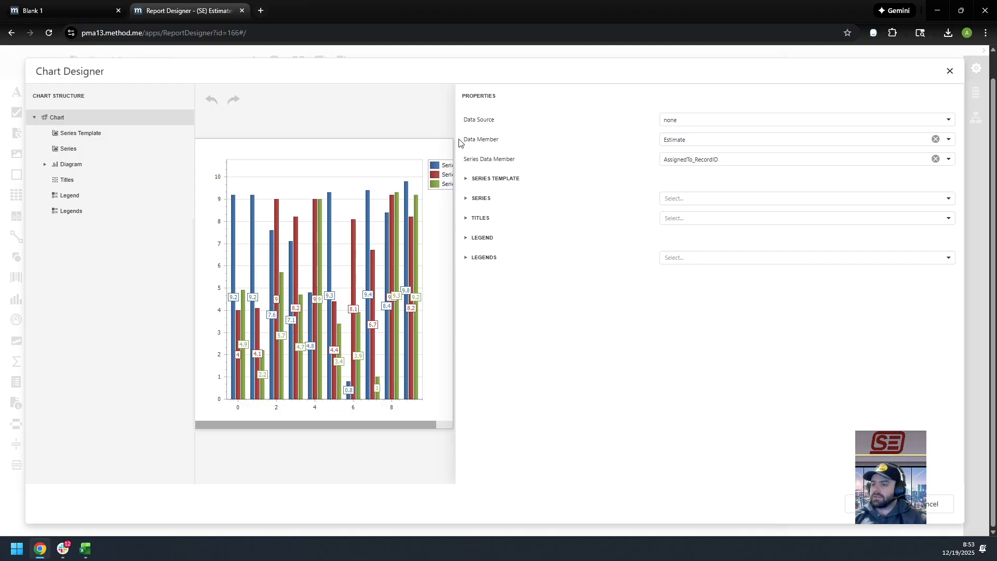
drag(455, 144, 485, 144)
click(499, 179)
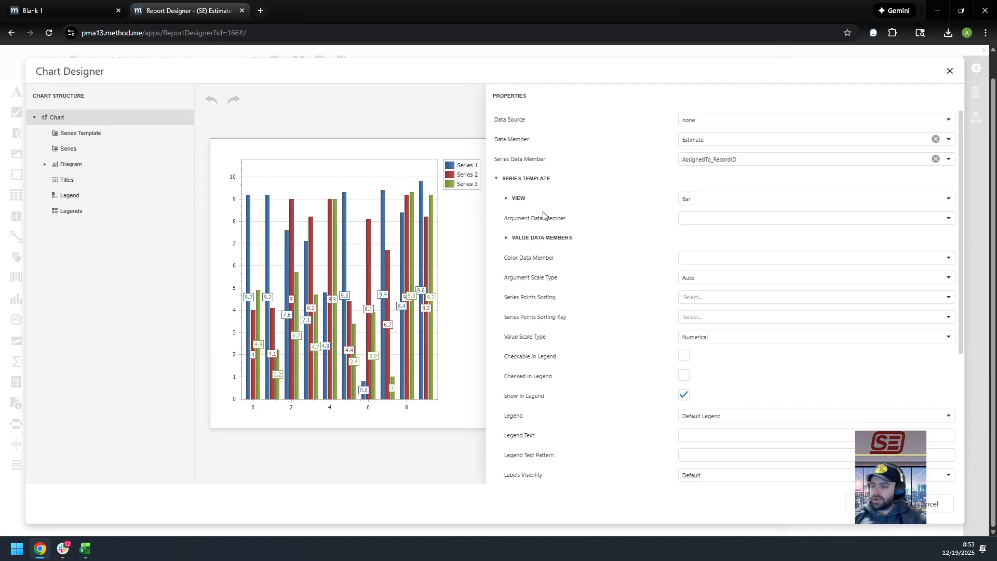
click(947, 199)
scroll(846, 235, down, 1)
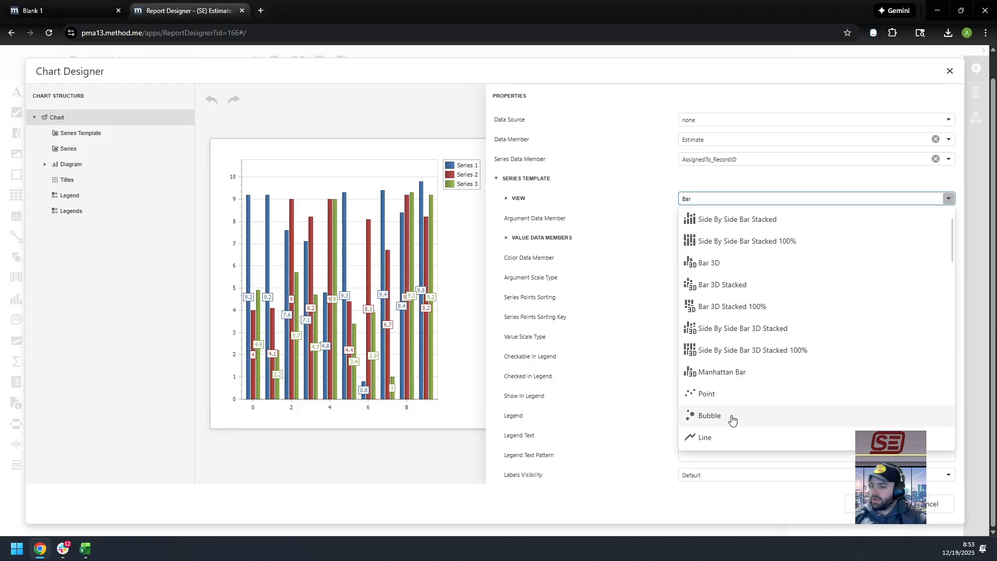
click(724, 448)
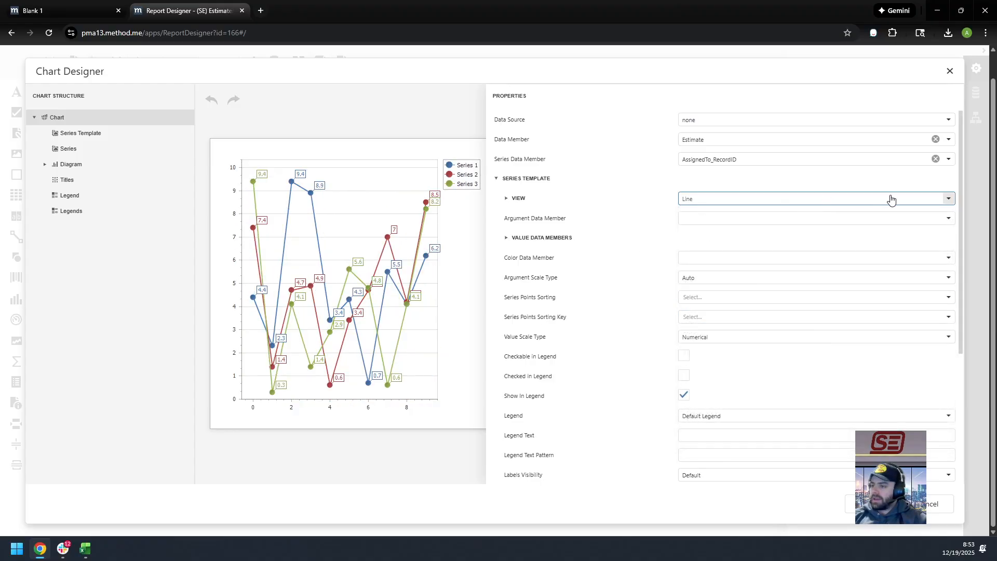
- Set the series template's argument data member to RecordID
click(946, 217)
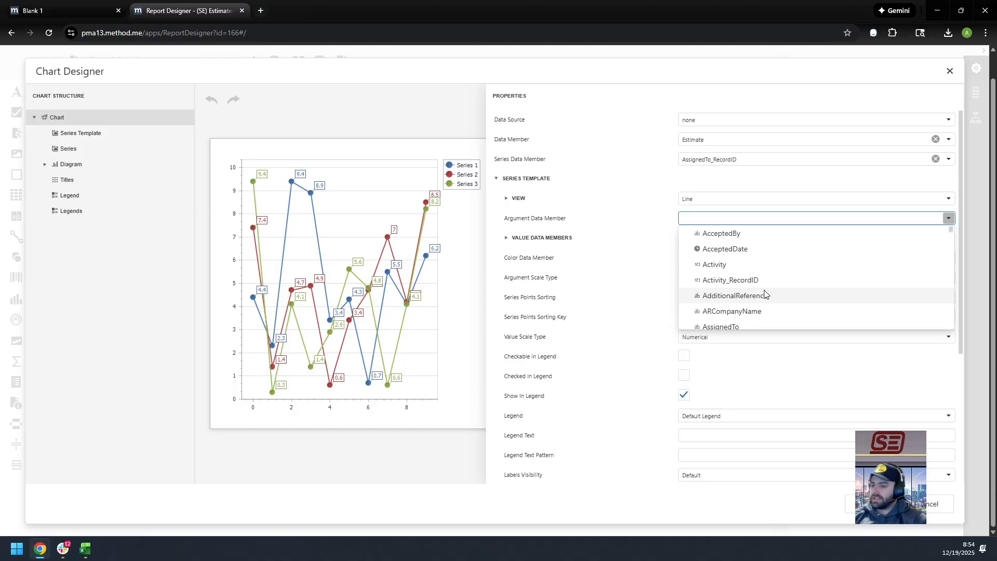
scroll(765, 294, down, 15)
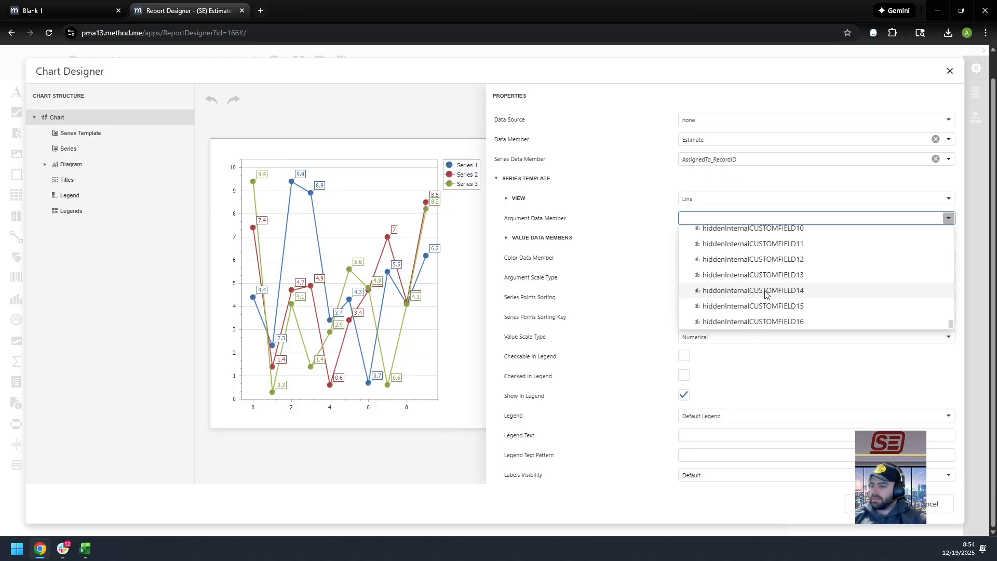
scroll(790, 283, up, 15)
scroll(788, 280, down, 12)
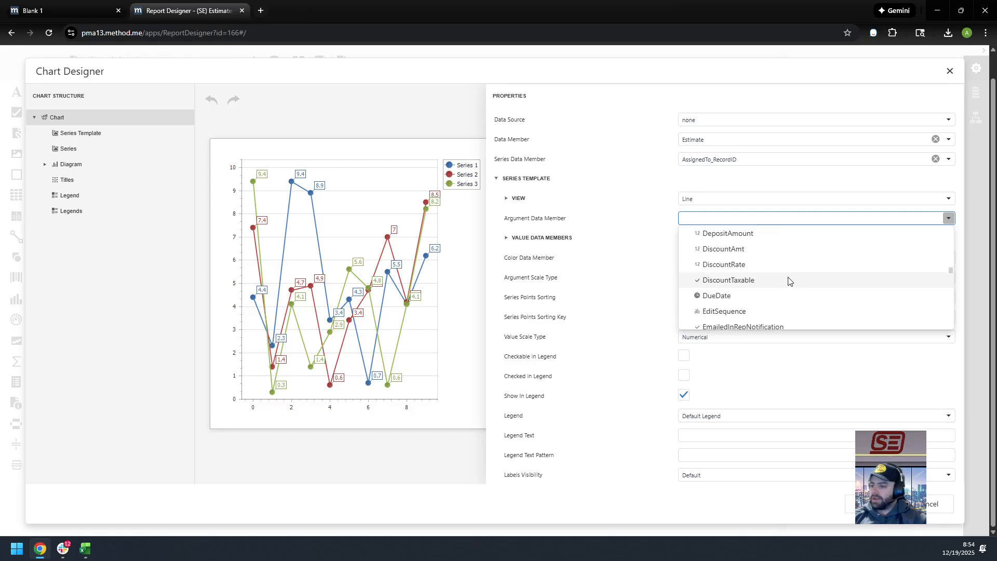
scroll(786, 280, down, 10)
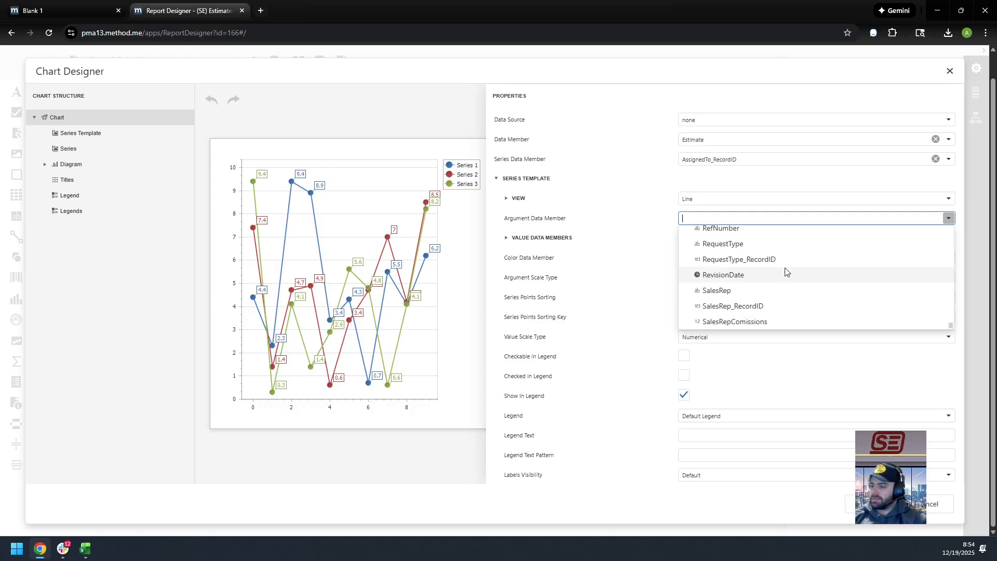
scroll(784, 274, down, 5)
click(745, 276)
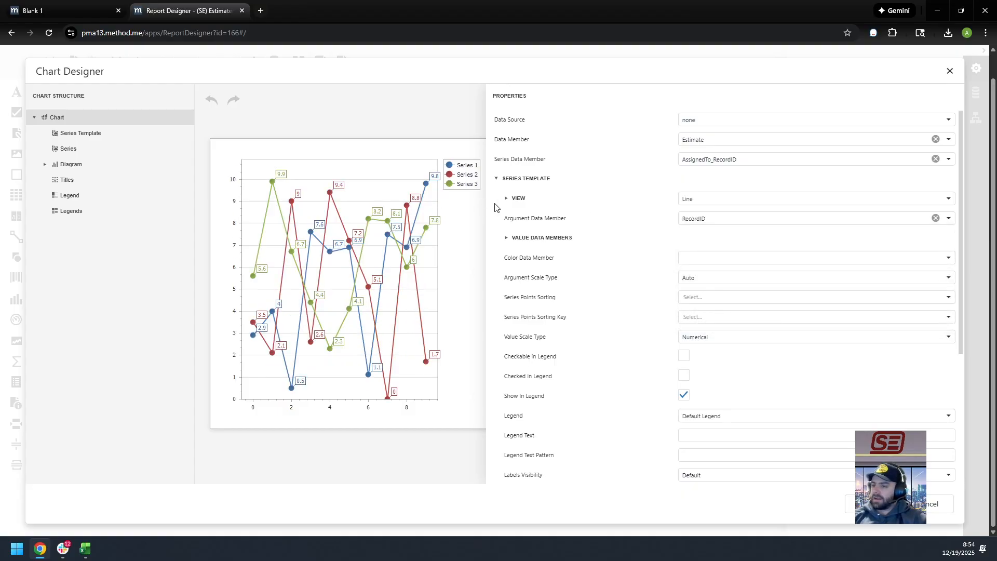
- Set the aggregate function of the series template's Line view to Count, with the properties area widened
drag(483, 203, 401, 204)
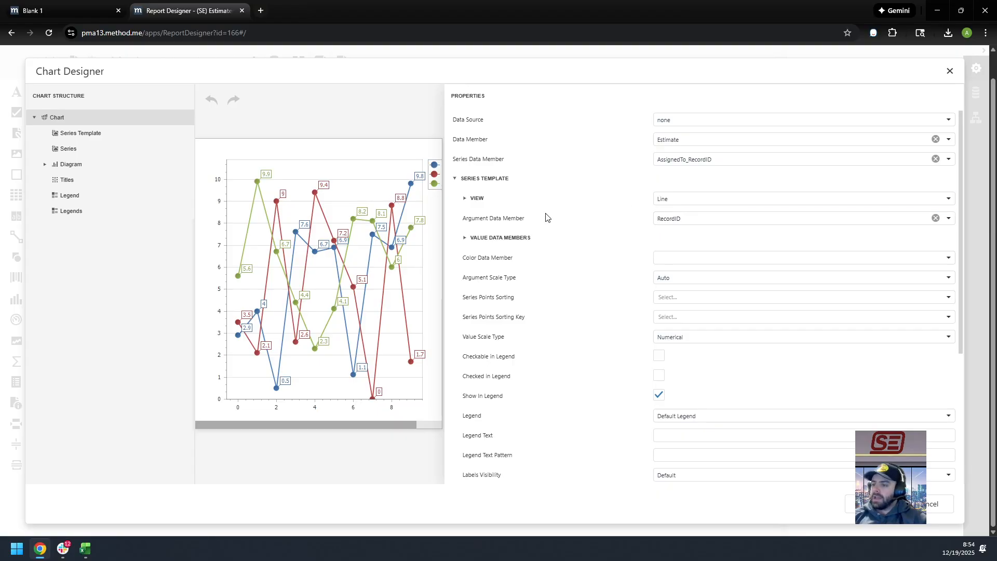
click(465, 199)
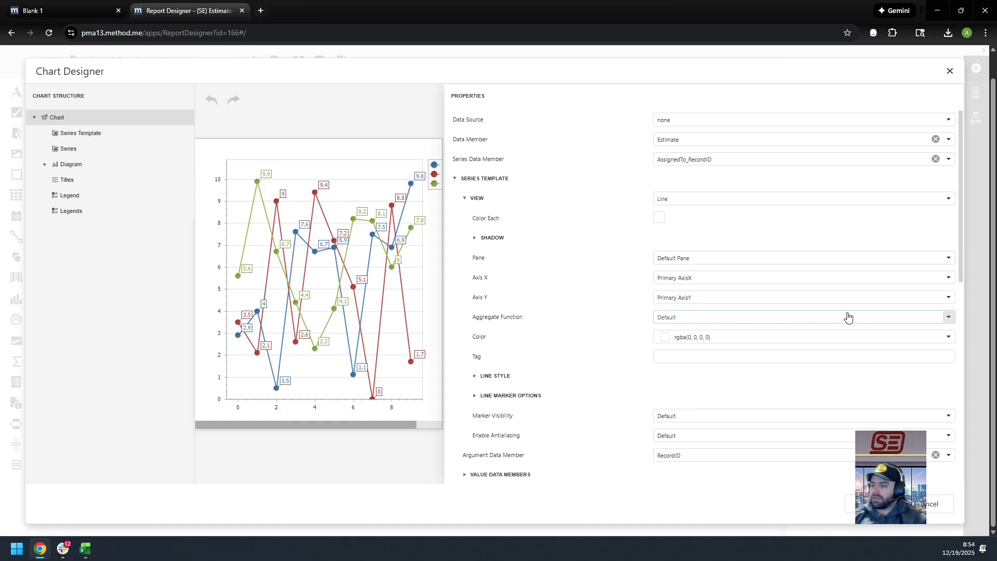
click(948, 318)
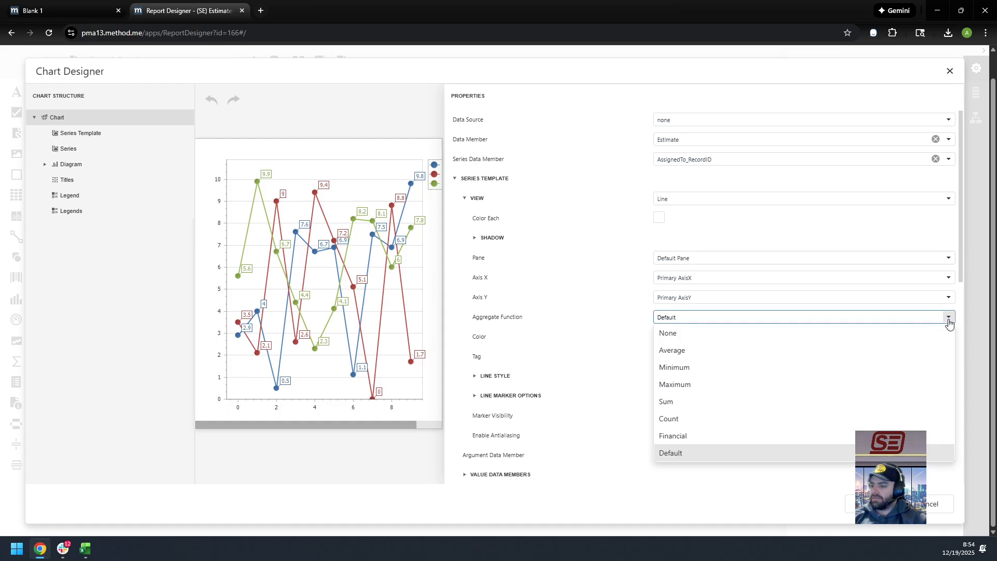
click(750, 419)
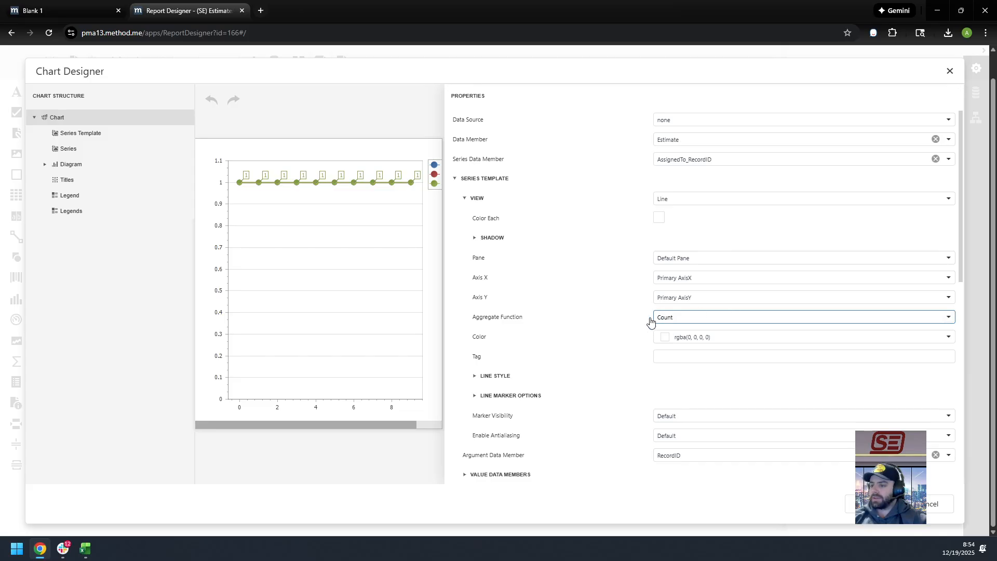
scroll(531, 374, down, 1)
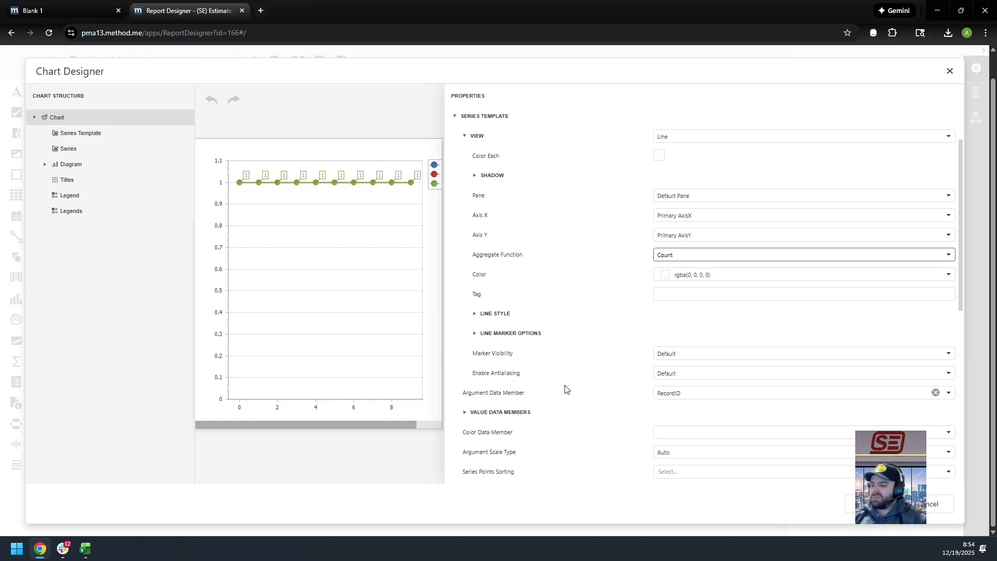
scroll(585, 385, down, 1)
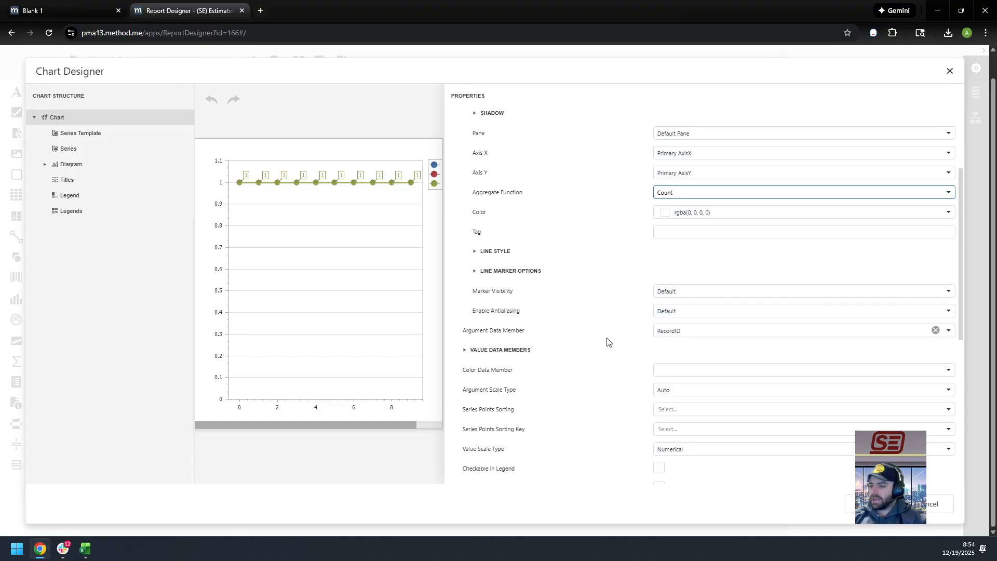
scroll(617, 333, up, 3)
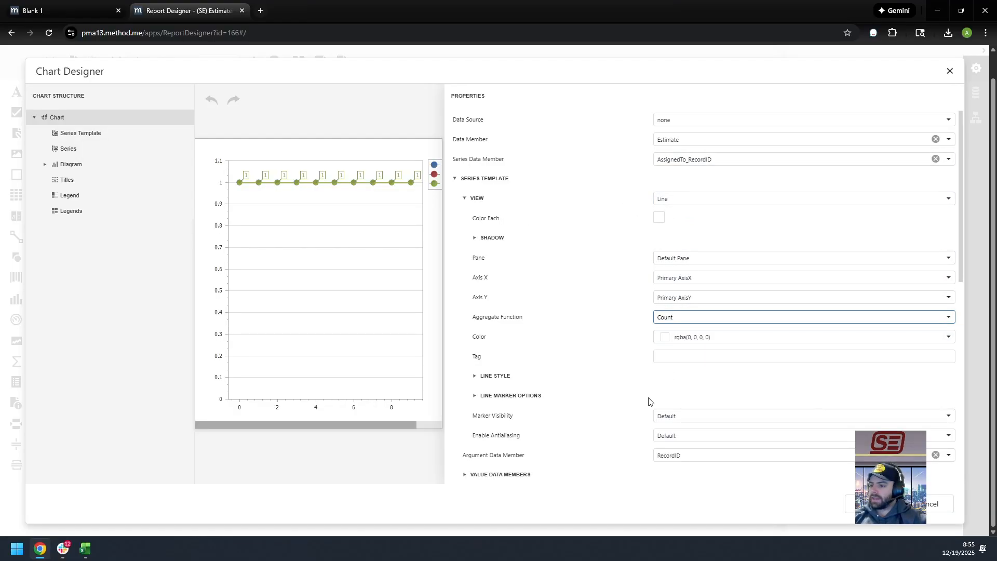
click(465, 198)
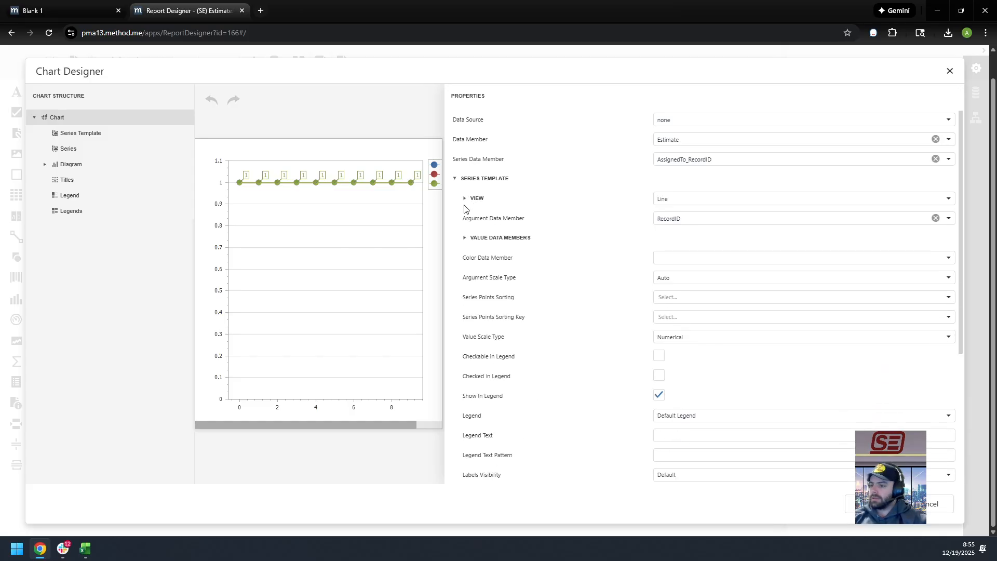
- Set the series template's value data member to RecordID and accept the chart design
click(465, 238)
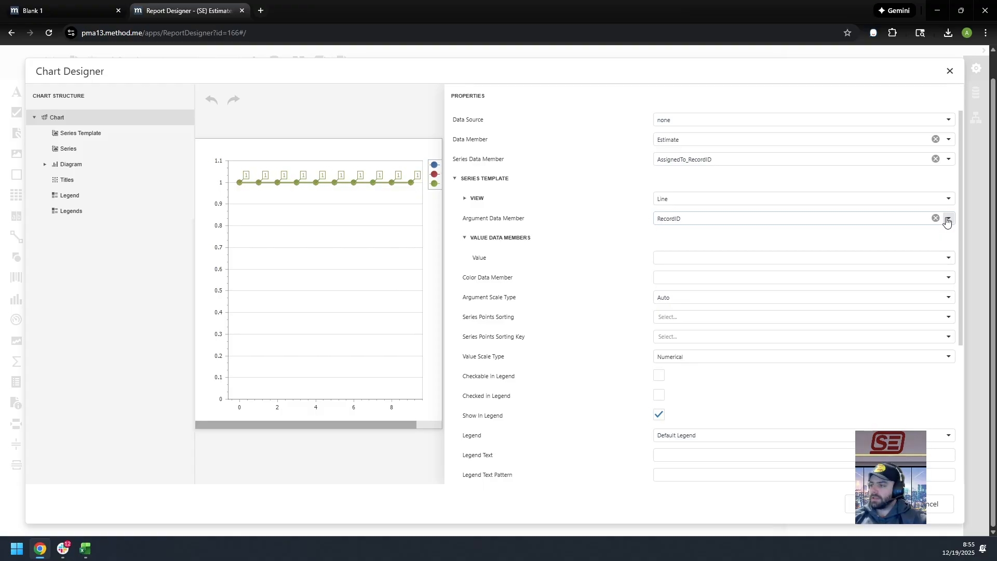
click(950, 260)
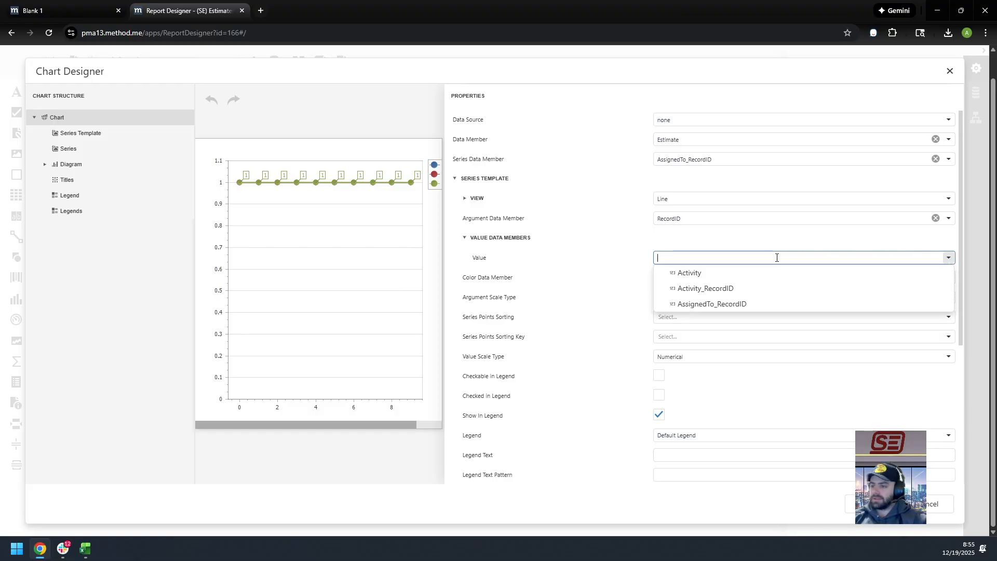
text(rec)
scroll(748, 301, down, 4)
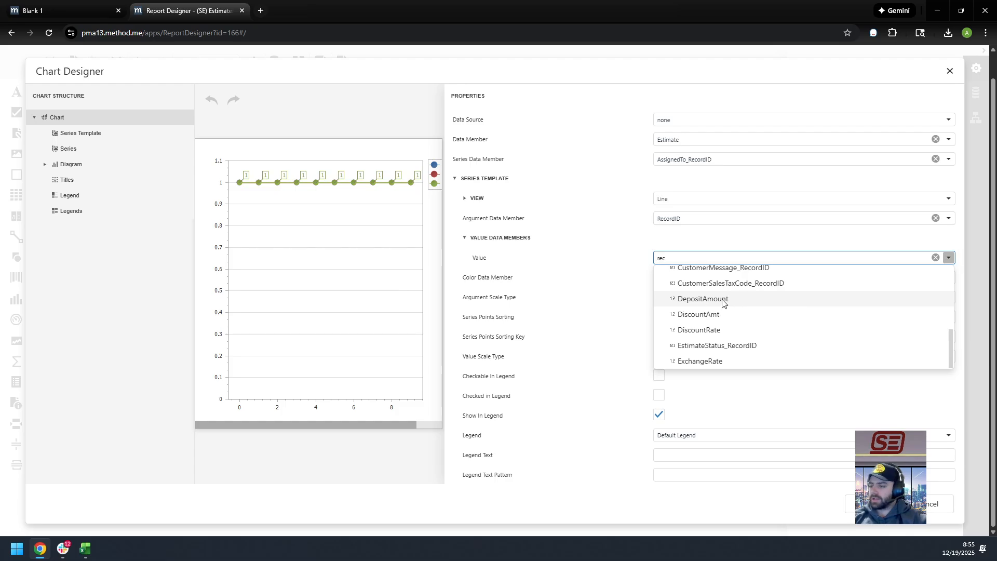
scroll(725, 303, down, 1)
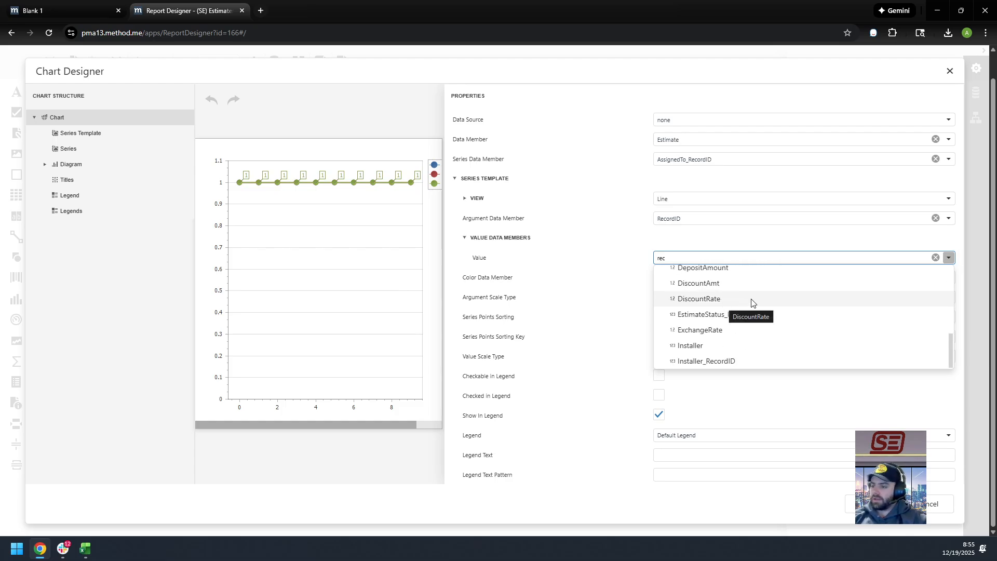
scroll(719, 311, down, 3)
scroll(719, 311, down, 5)
scroll(719, 312, up, 4)
scroll(719, 312, up, 4)
scroll(719, 312, down, 6)
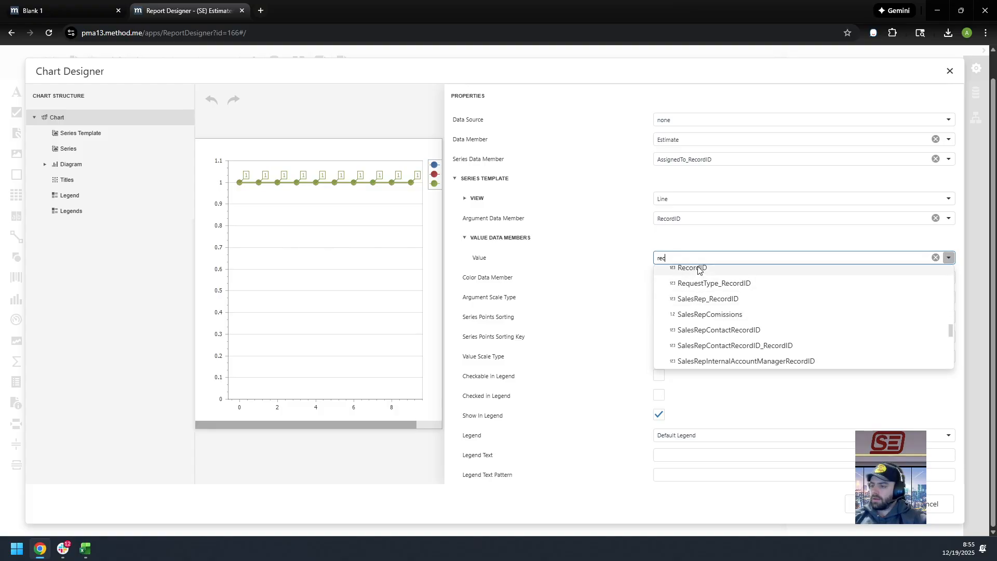
click(695, 268)
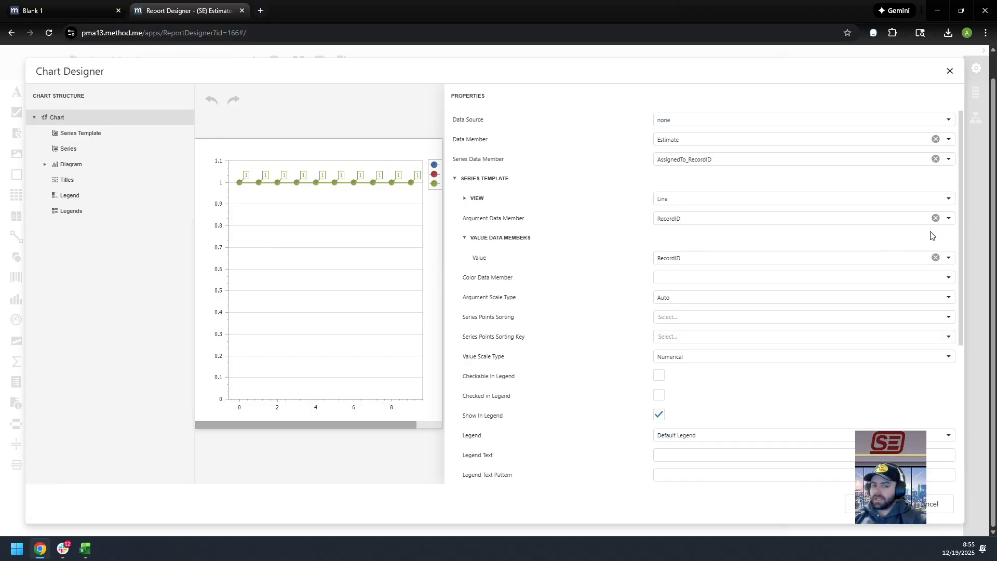
click(872, 512)
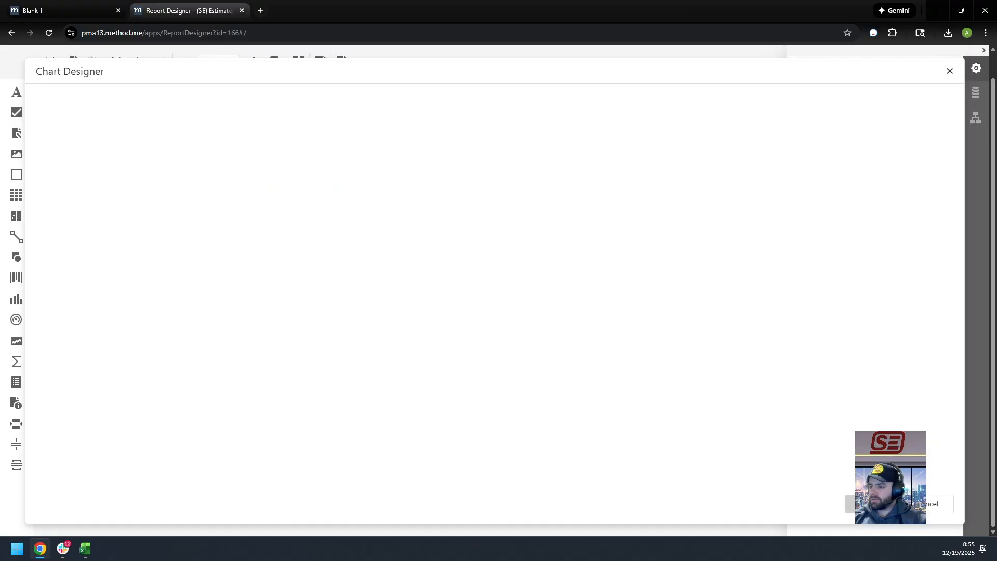
- Add a calculated field to the Estimate table and name it MMYY
click(976, 92)
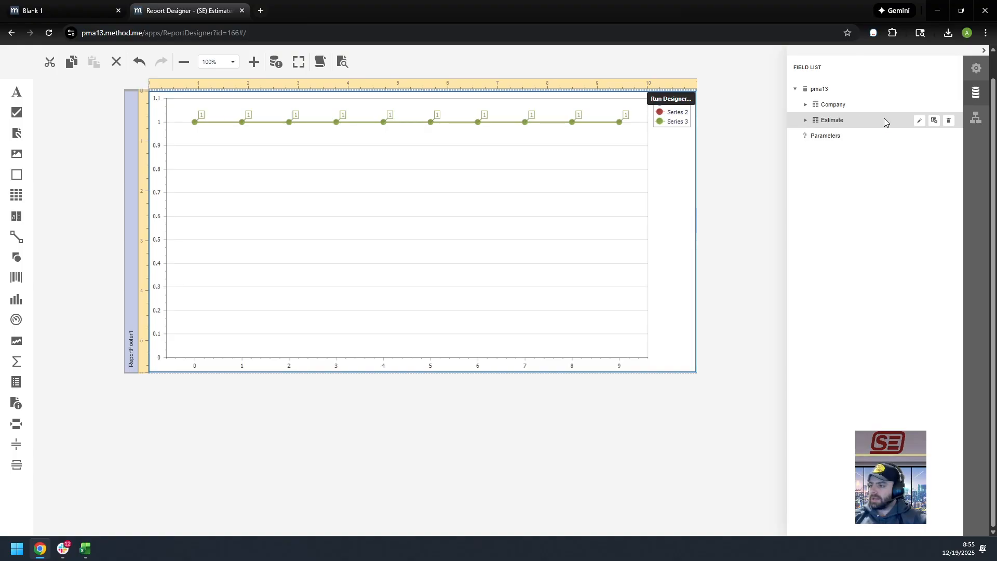
click(934, 120)
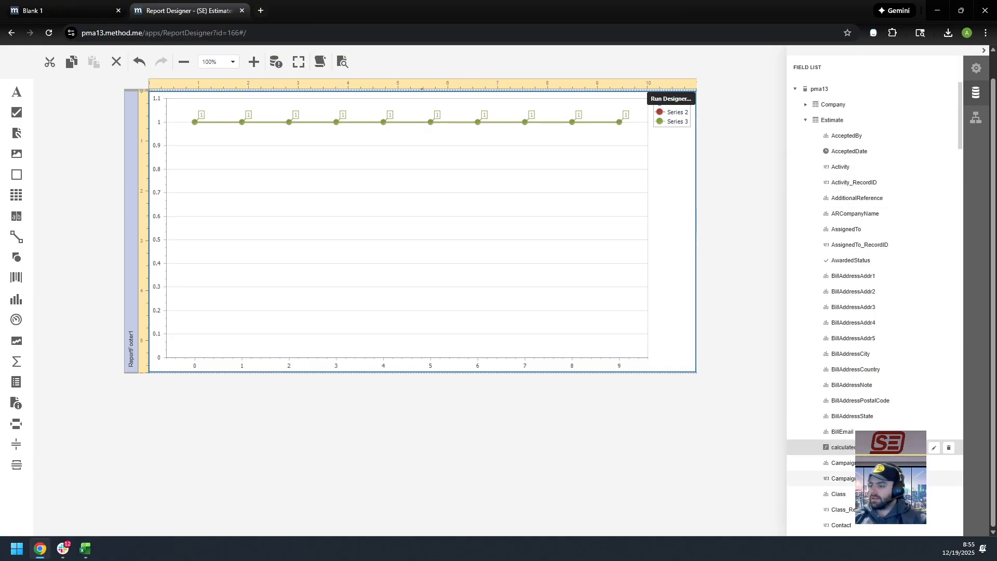
click(933, 447)
click(894, 465)
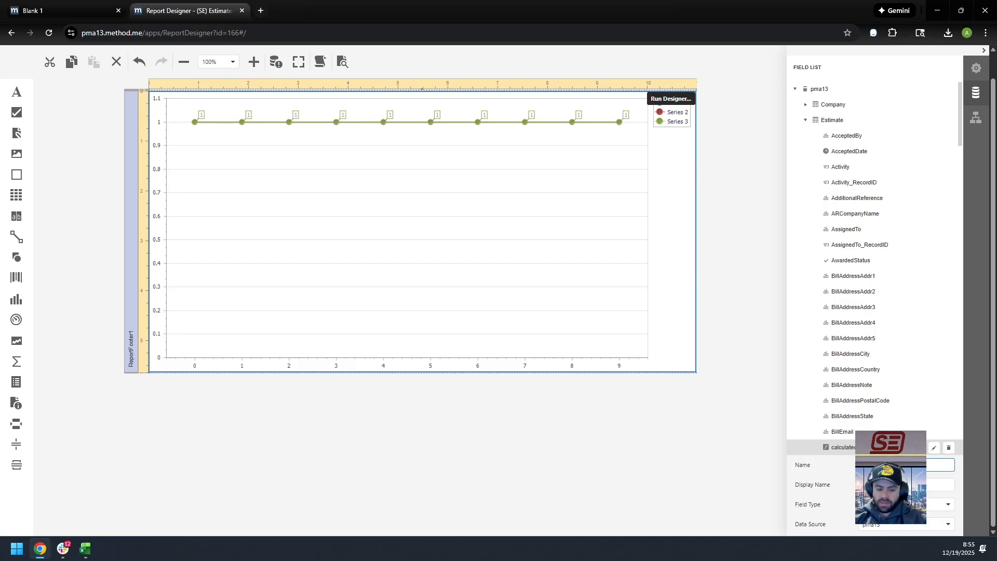
text(MMYY)
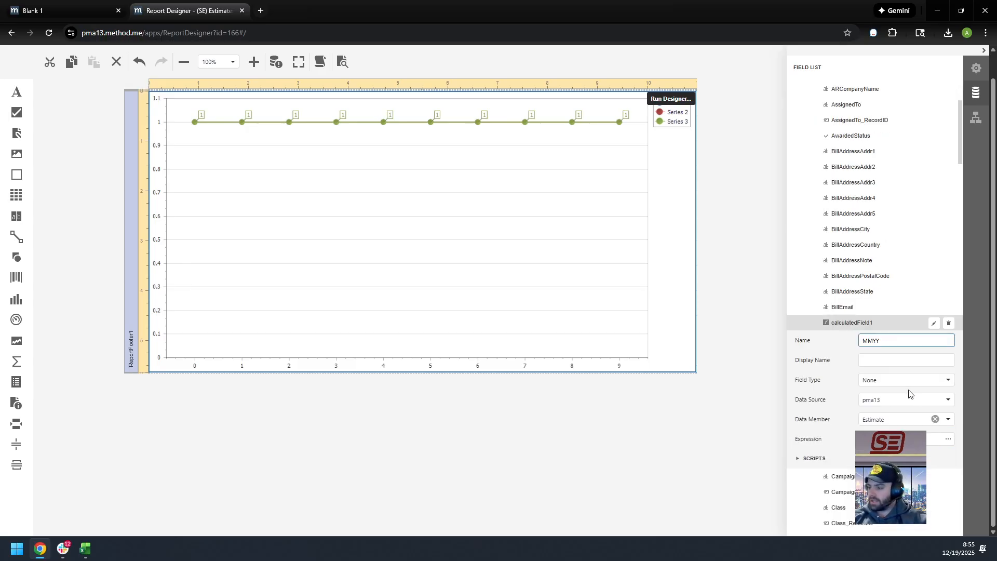
click(945, 447)
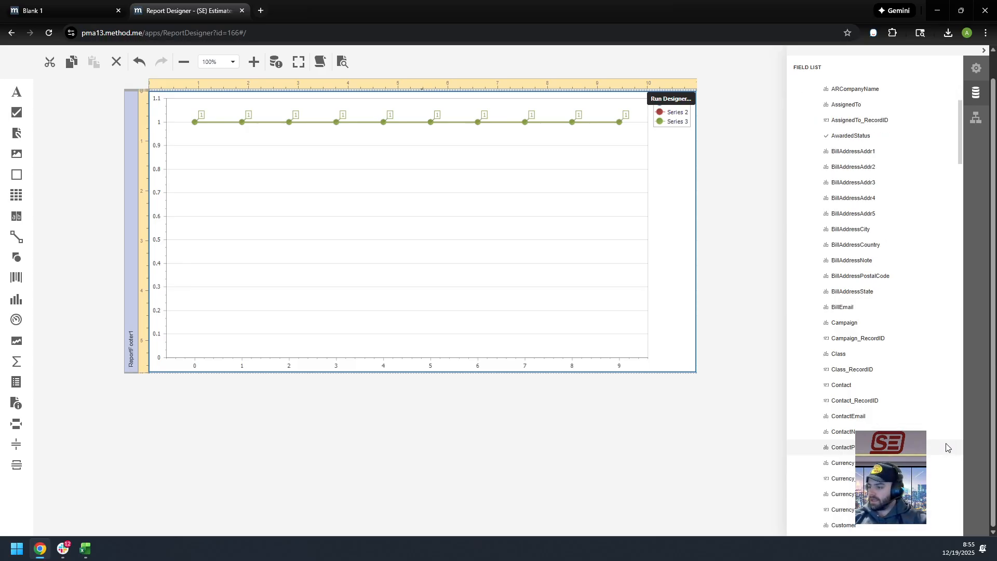
- Open the MMYY field's expression for editing and start it with the Concat function
scroll(912, 391, down, 15)
scroll(912, 395, down, 10)
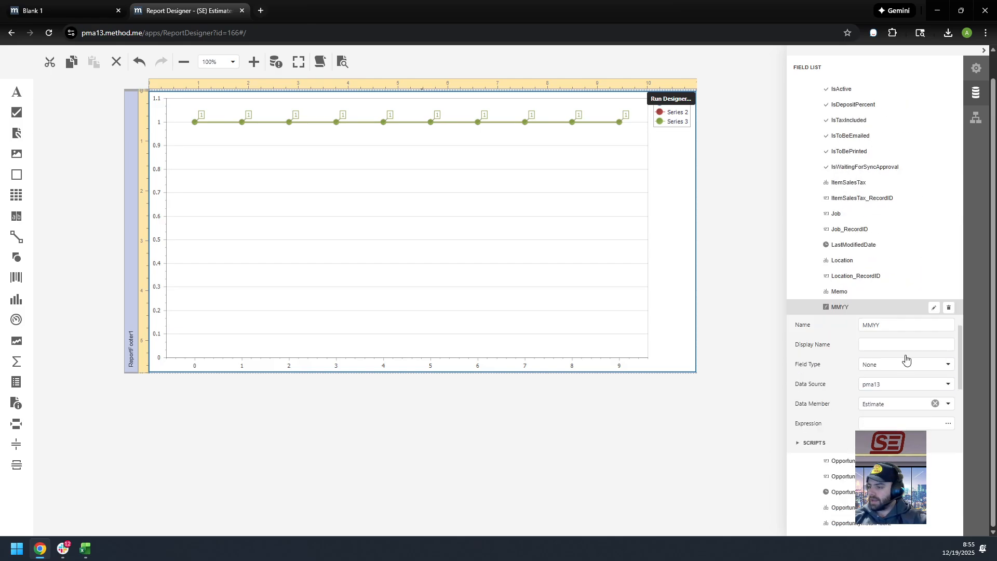
click(947, 423)
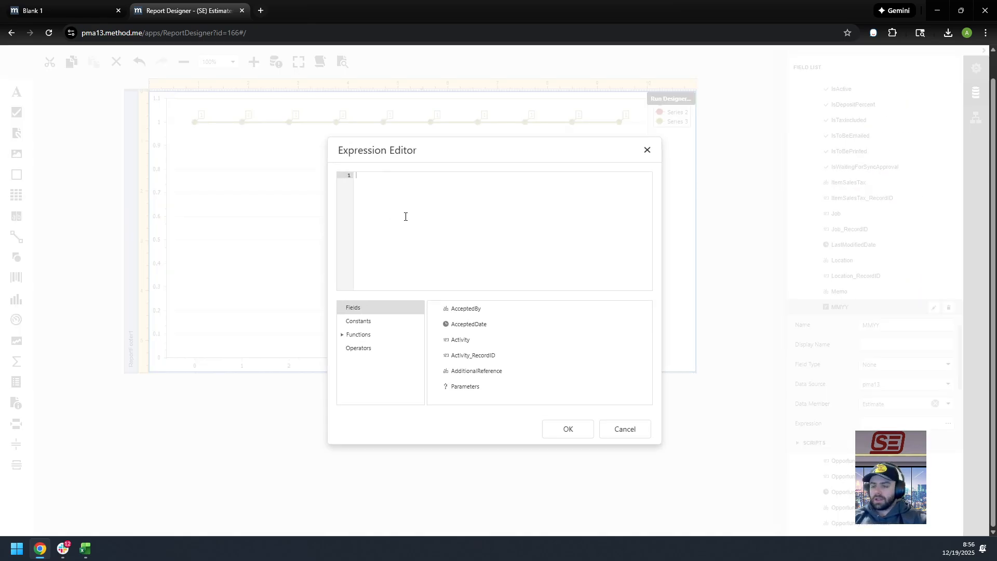
text(Co)
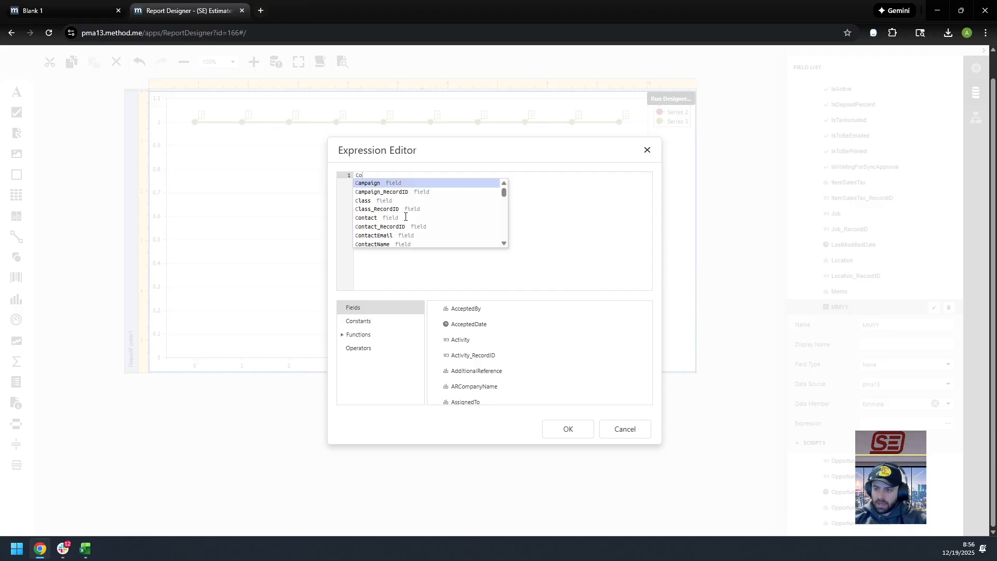
text(n)
click(405, 218)
key(ctrl+a)
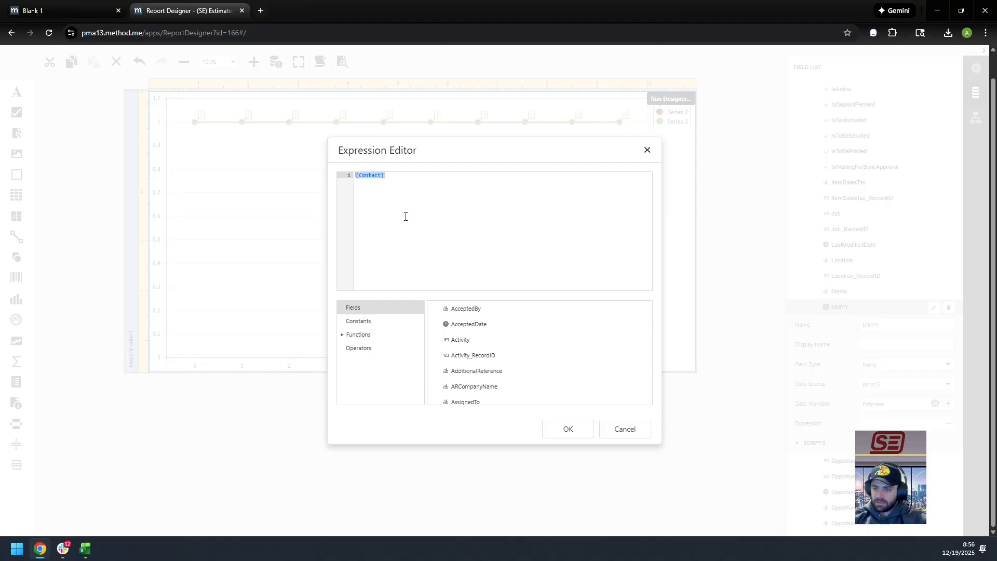
text(Concat)
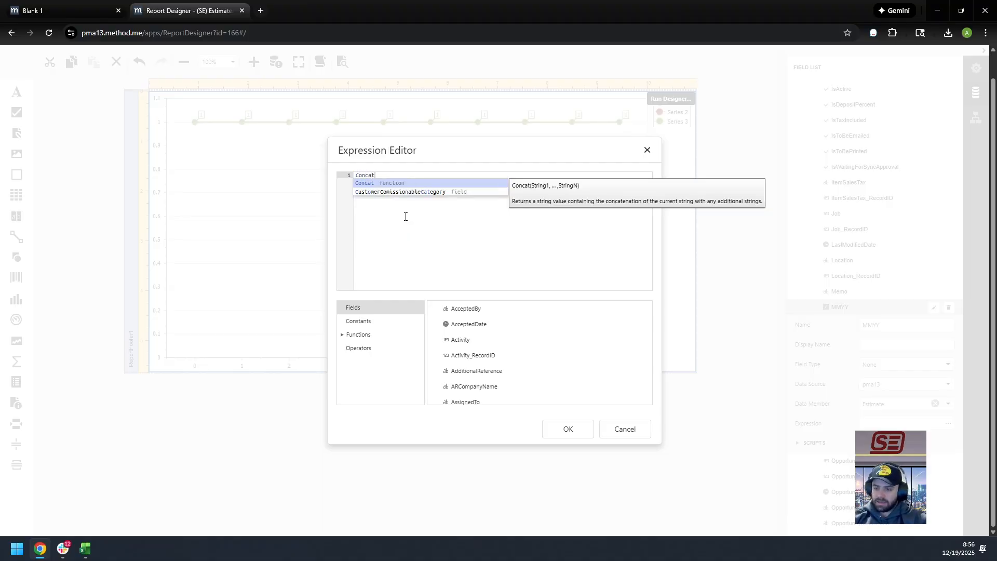
key(Return)
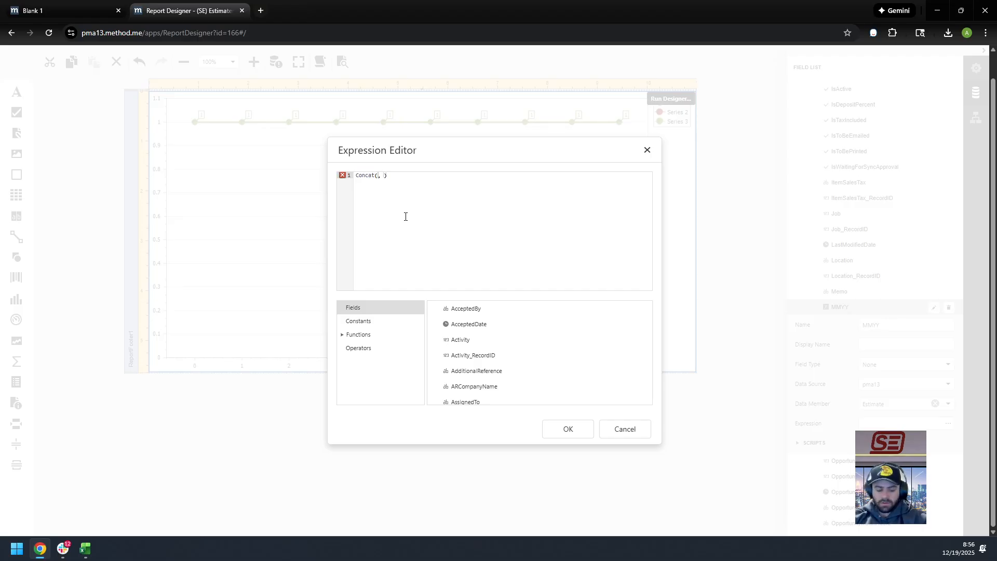
- Enter ToStr(GetMonth([TxnDate])) as the first Concat argument, followed by a '/' separator as the second
text(ToSt)
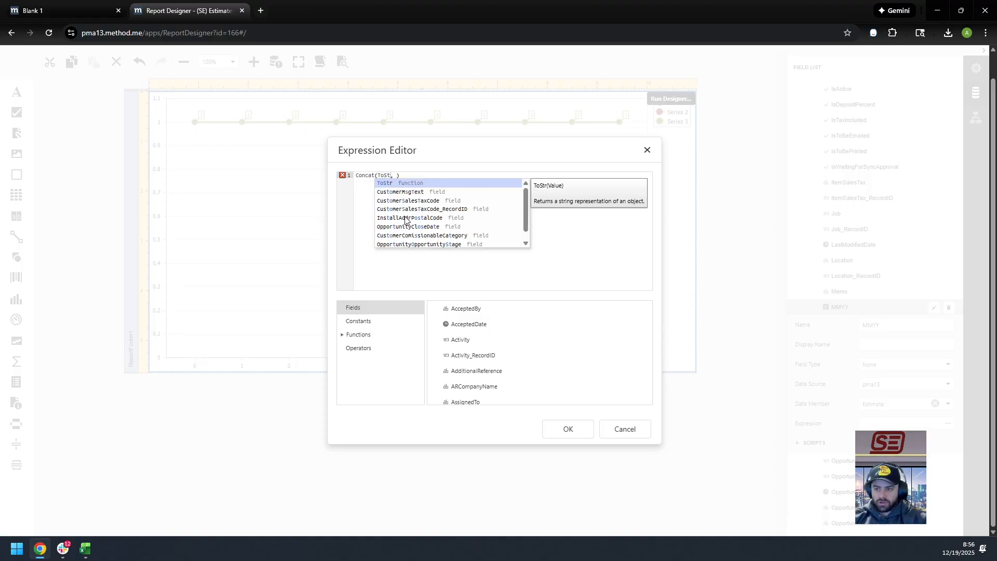
key(Return)
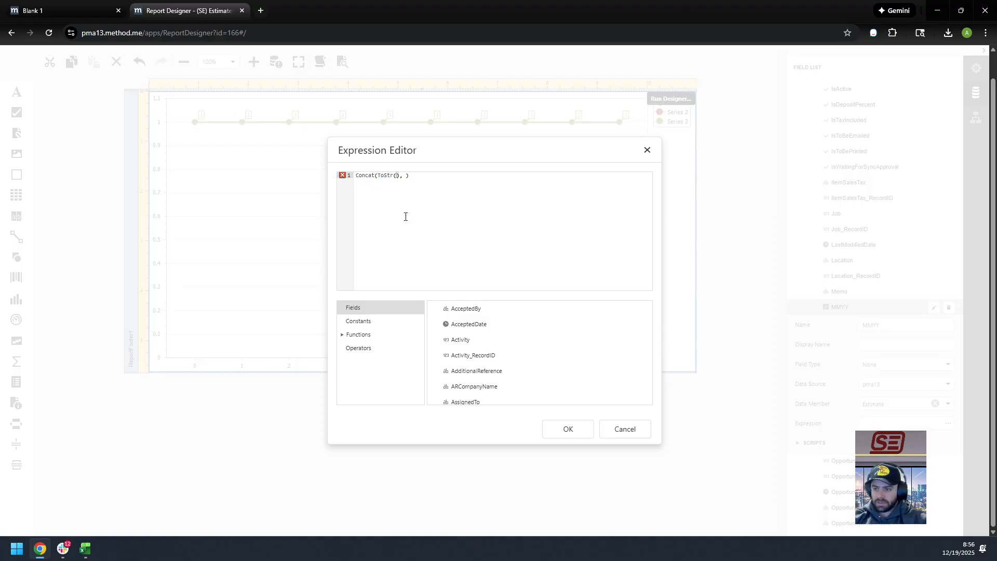
text(G)
key(BackSpace)
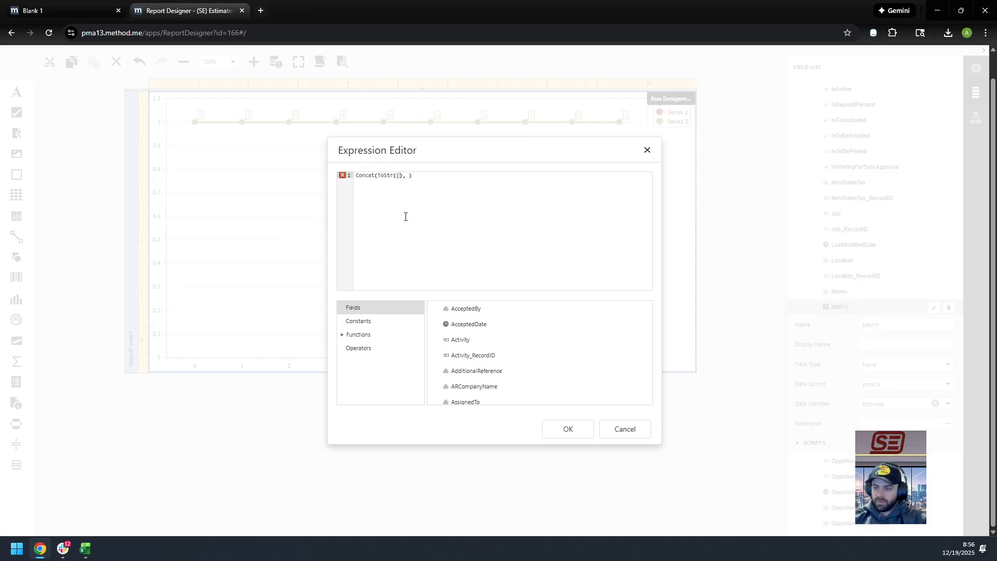
text([Get)
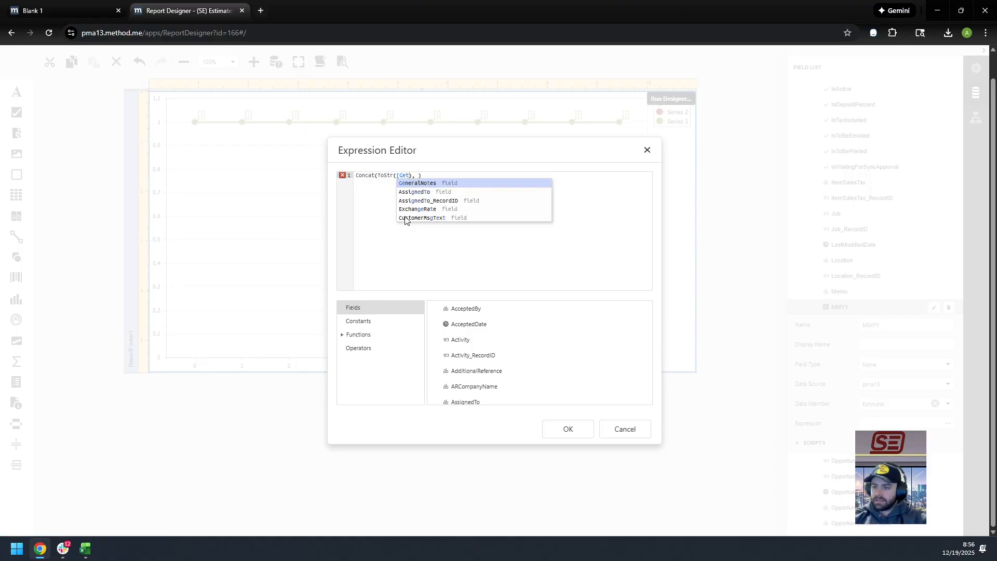
key(BackSpace)
key(BackSpace)
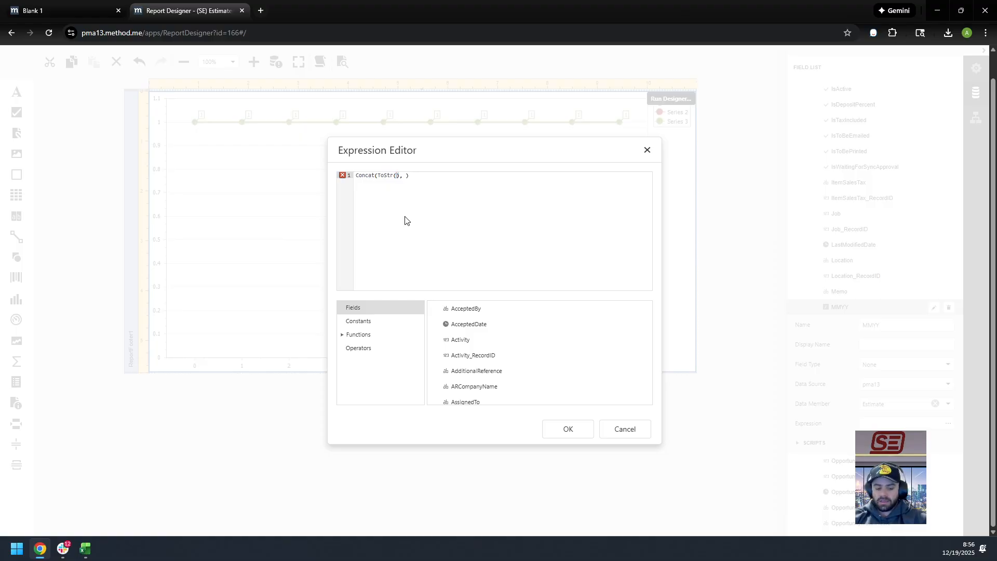
text(GetMon)
key(Return)
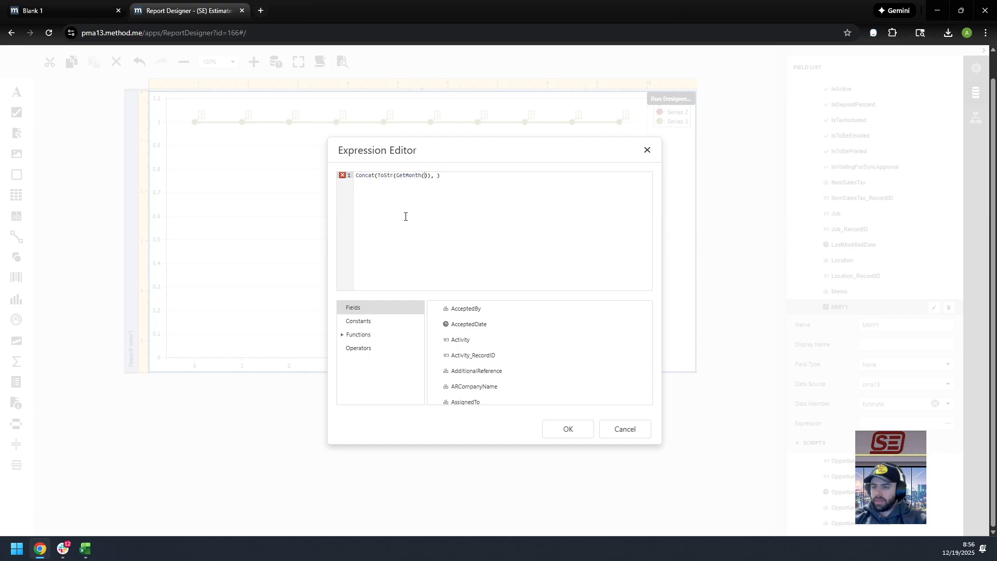
text([)
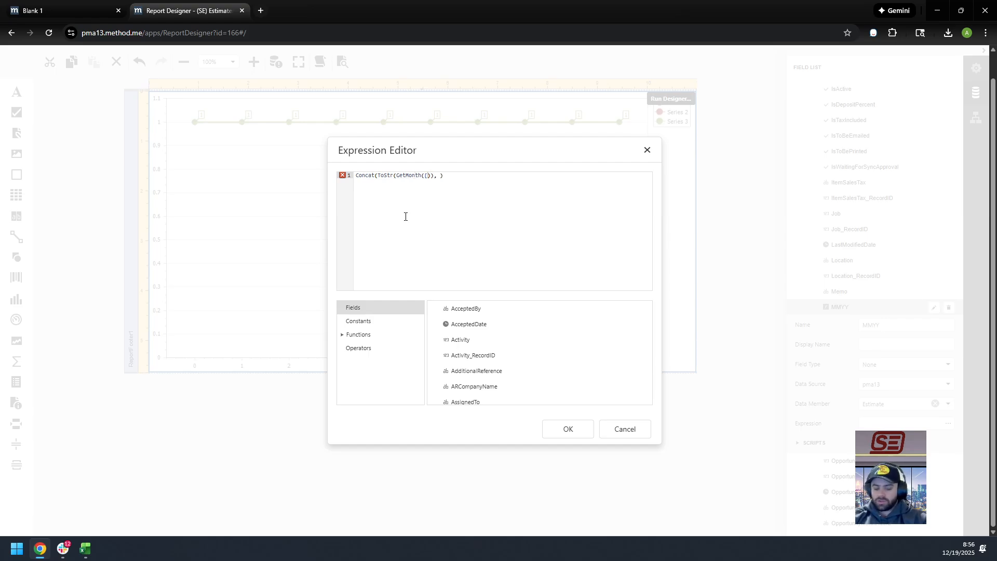
text(TxnDate])
key(Return)
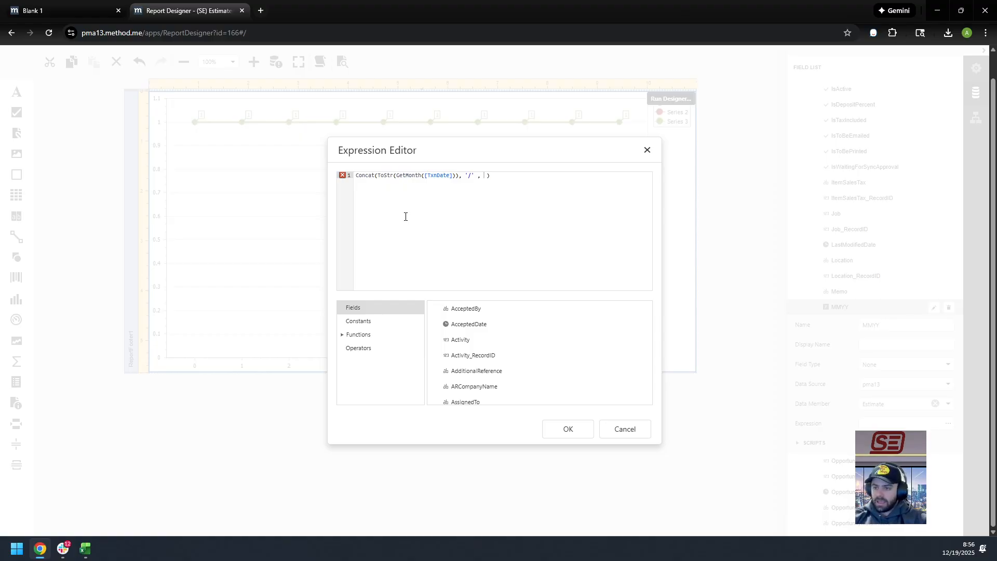
- Complete the Concat expression with ToStr(GetYear([TxnDate])) as its last argument and accept the expression
text(ToSt)
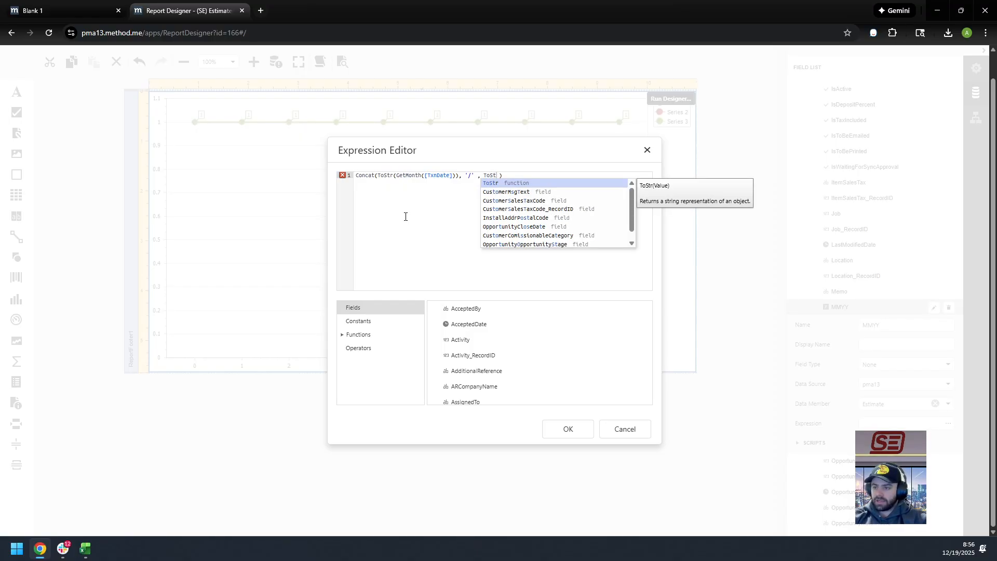
key(Return)
text(Get)
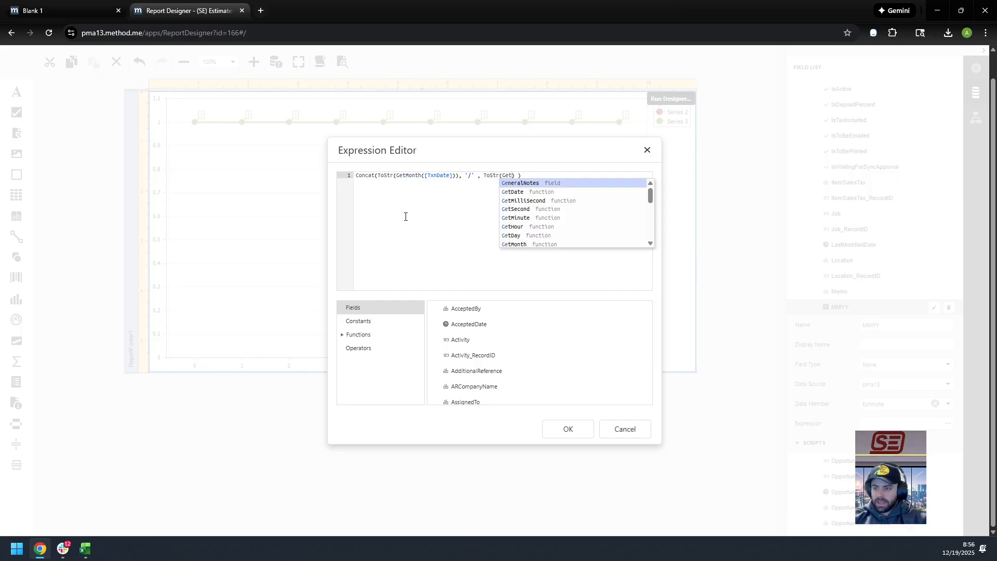
text(Yea)
key(Return)
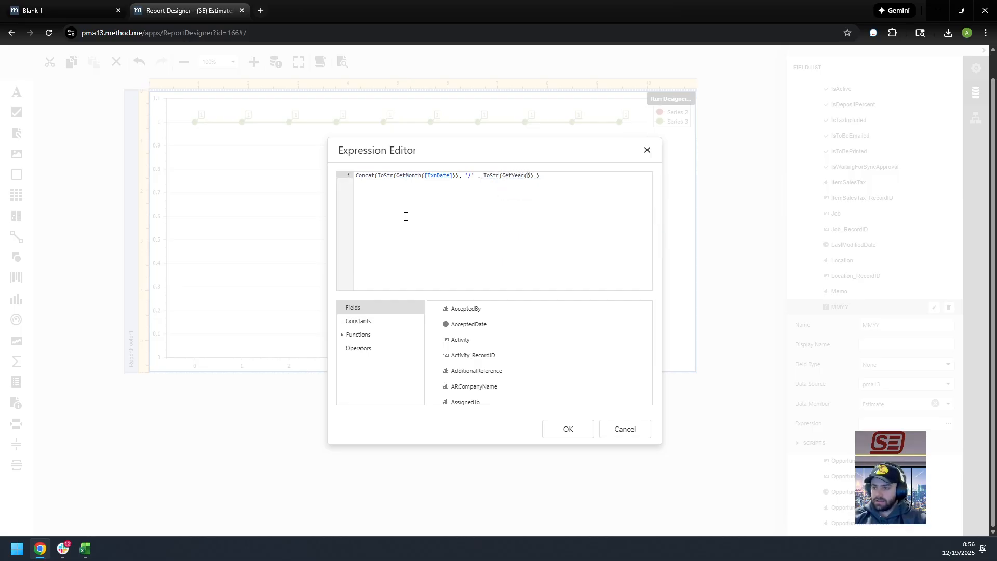
text([txn)
text(nm)
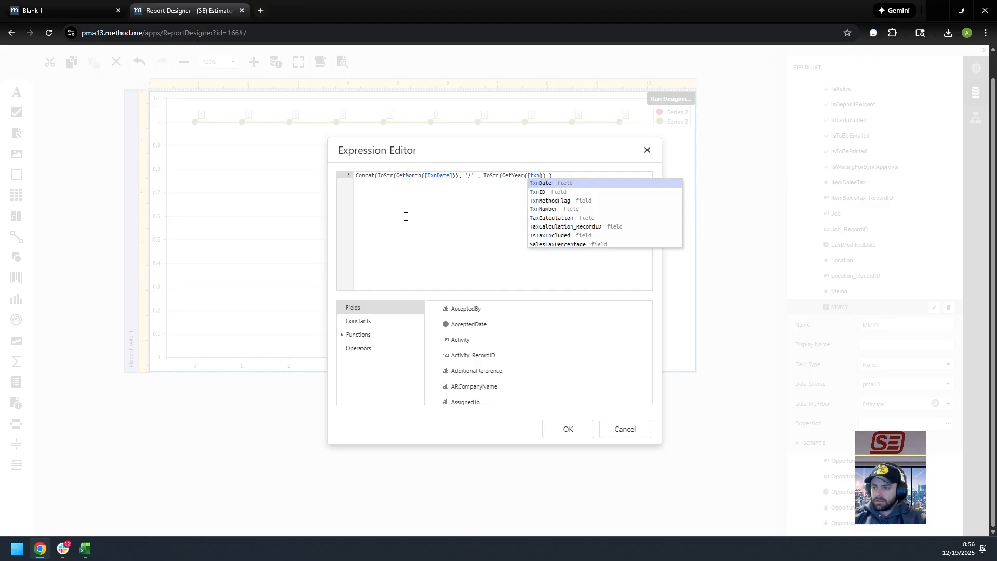
key(Return)
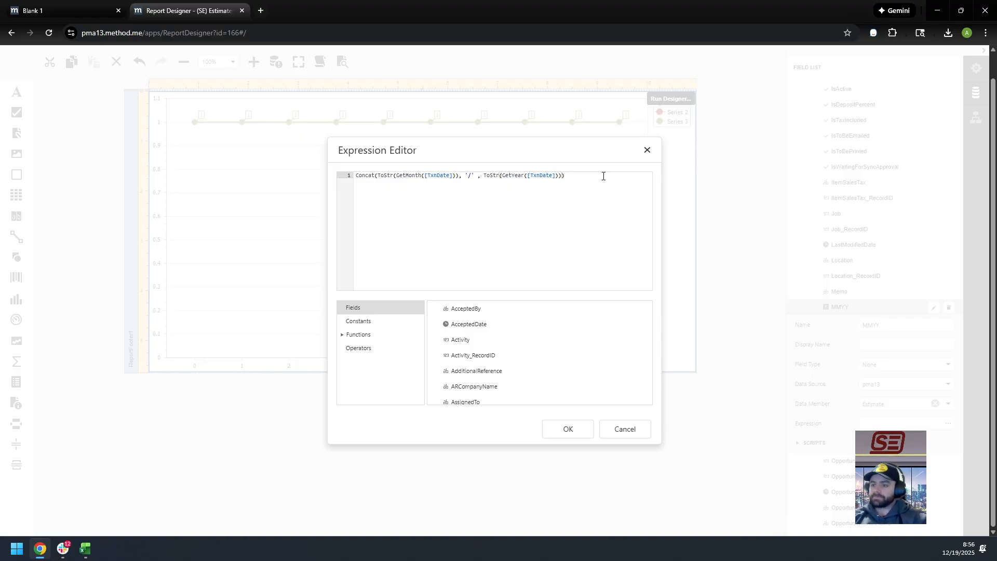
click(570, 433)
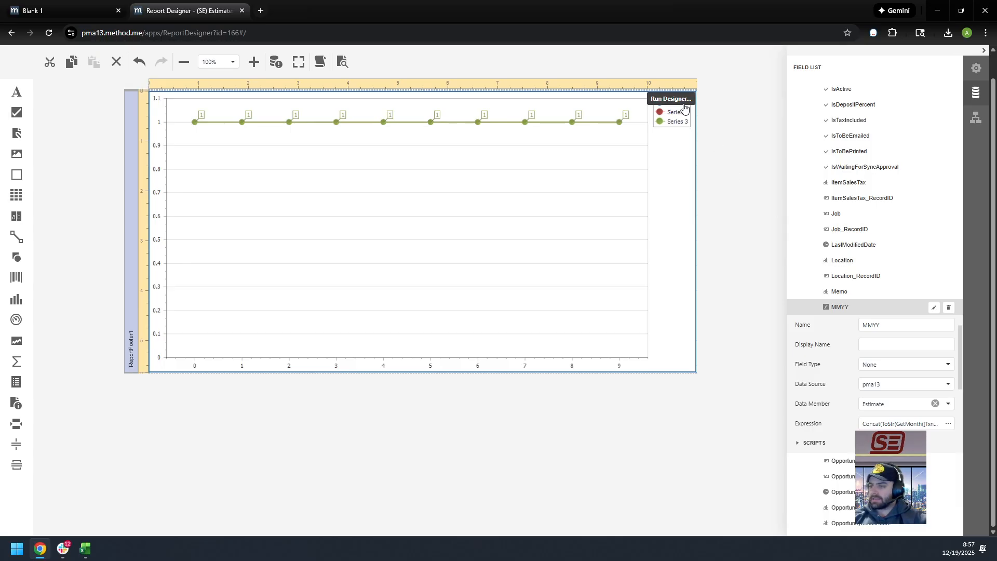
- Open the line chart in the report footer in the Chart Designer
double_click(597, 261)
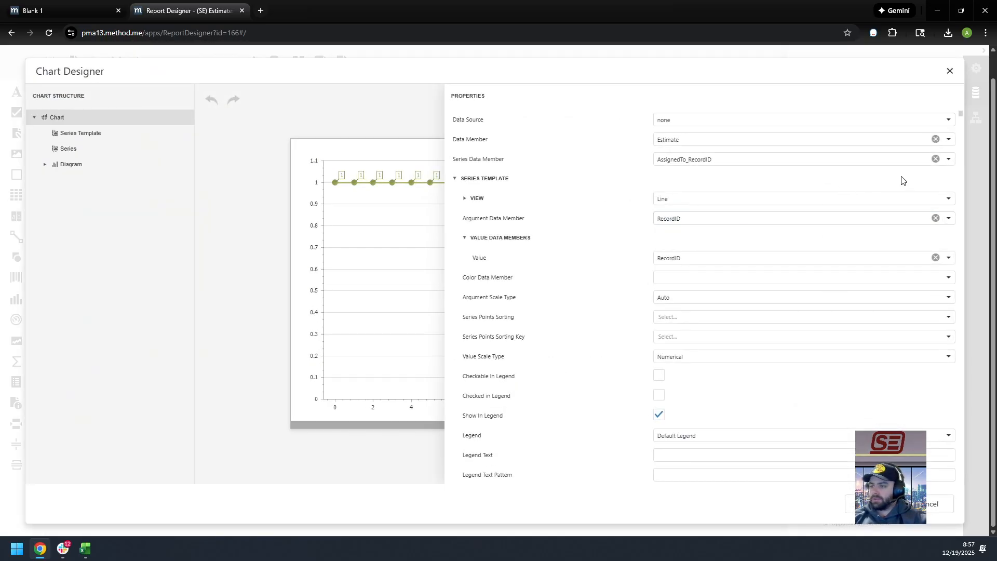
- Set the chart's series data member to the calculated field MMYY
click(949, 159)
scroll(771, 245, down, 5)
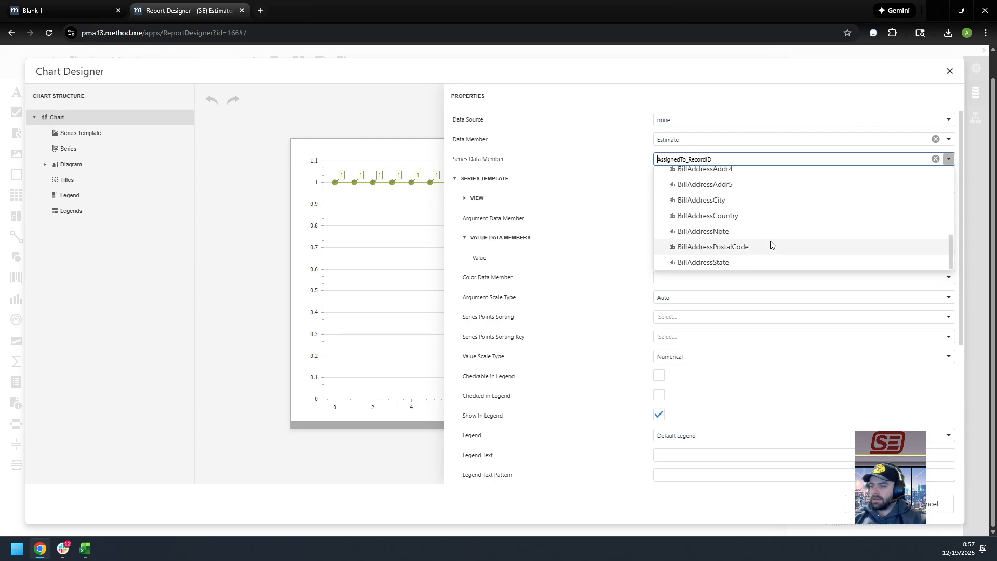
scroll(771, 245, down, 6)
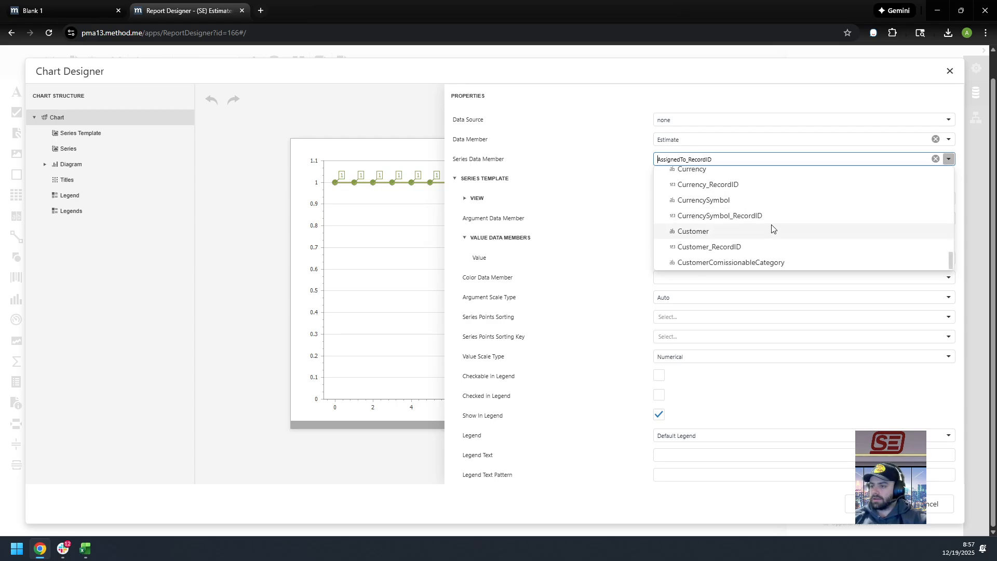
scroll(768, 233, down, 6)
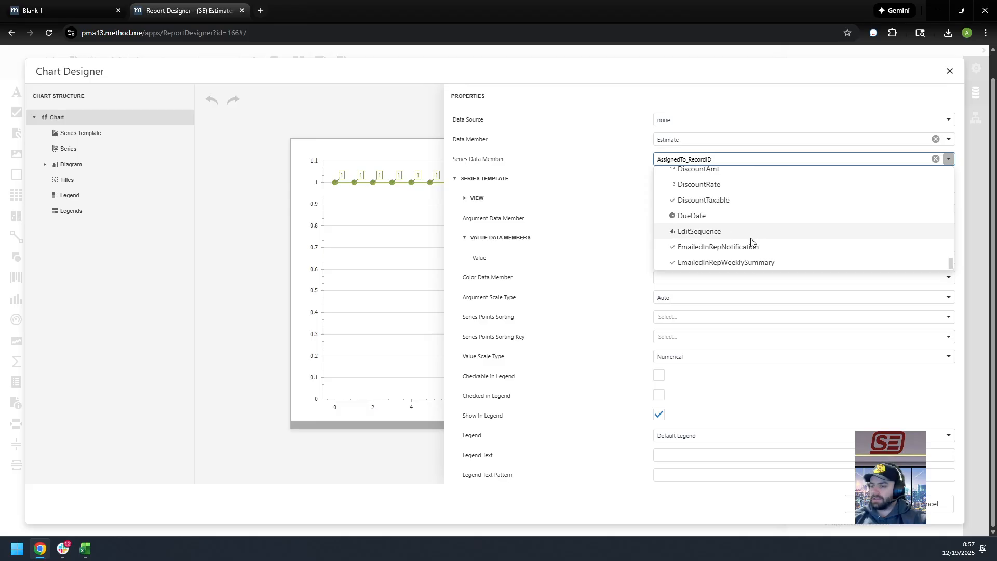
scroll(751, 242, down, 6)
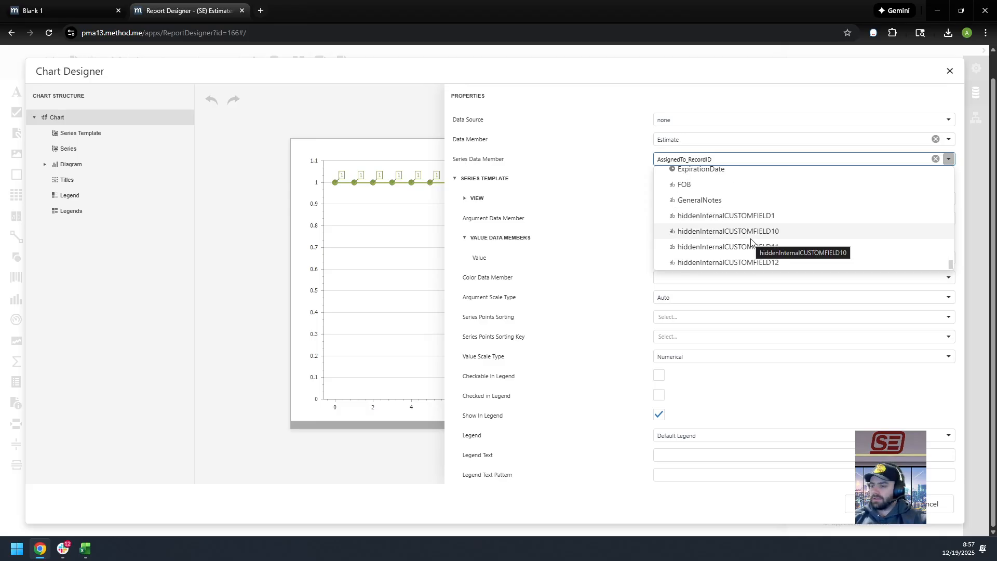
scroll(752, 242, down, 6)
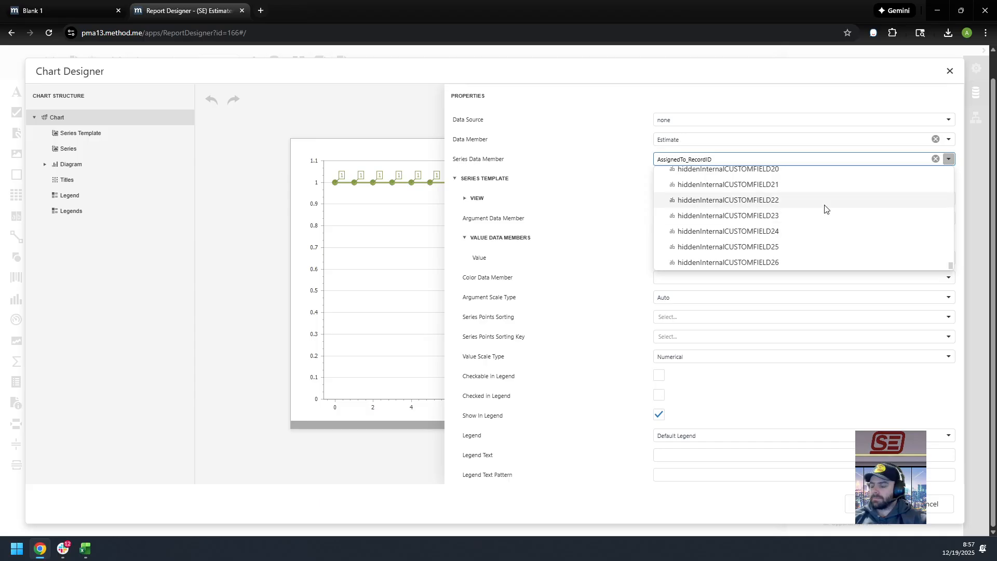
scroll(789, 242, down, 5)
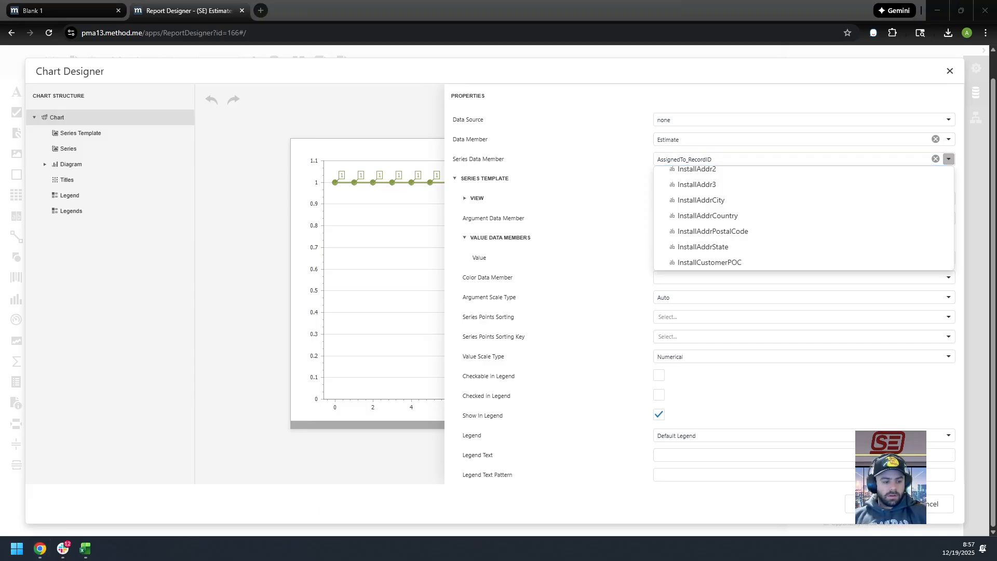
scroll(730, 187, down, 5)
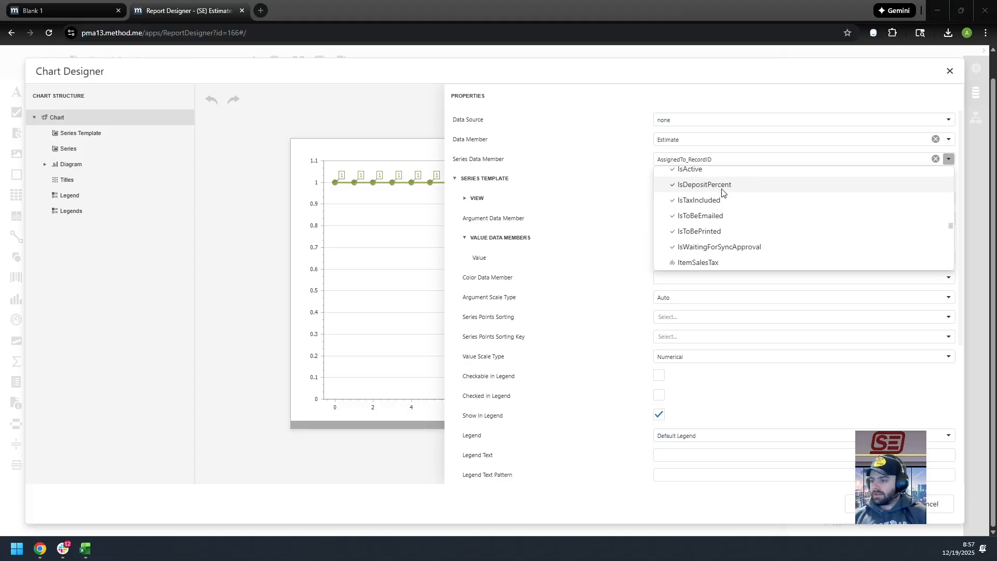
scroll(719, 230, down, 5)
scroll(720, 230, up, 8)
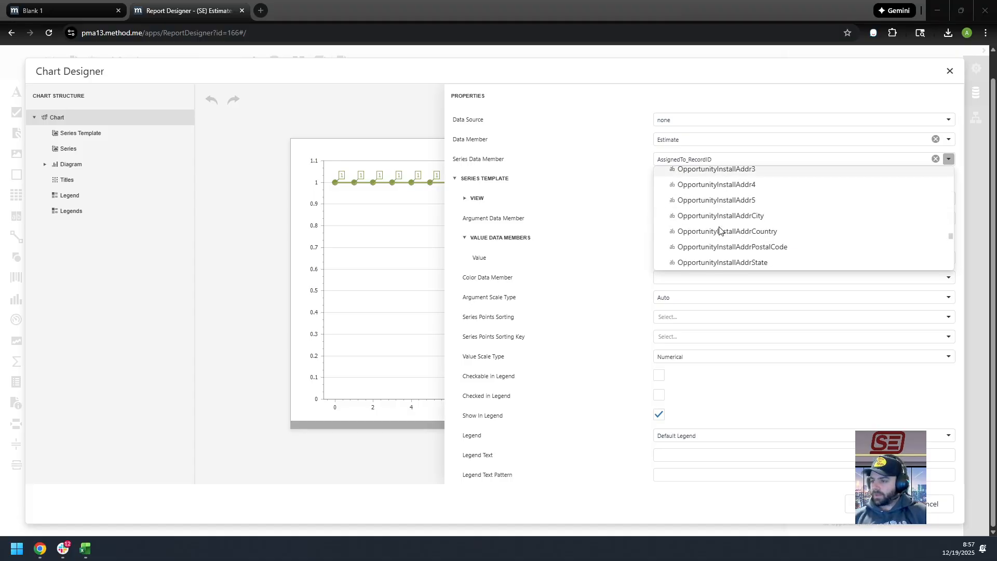
click(718, 202)
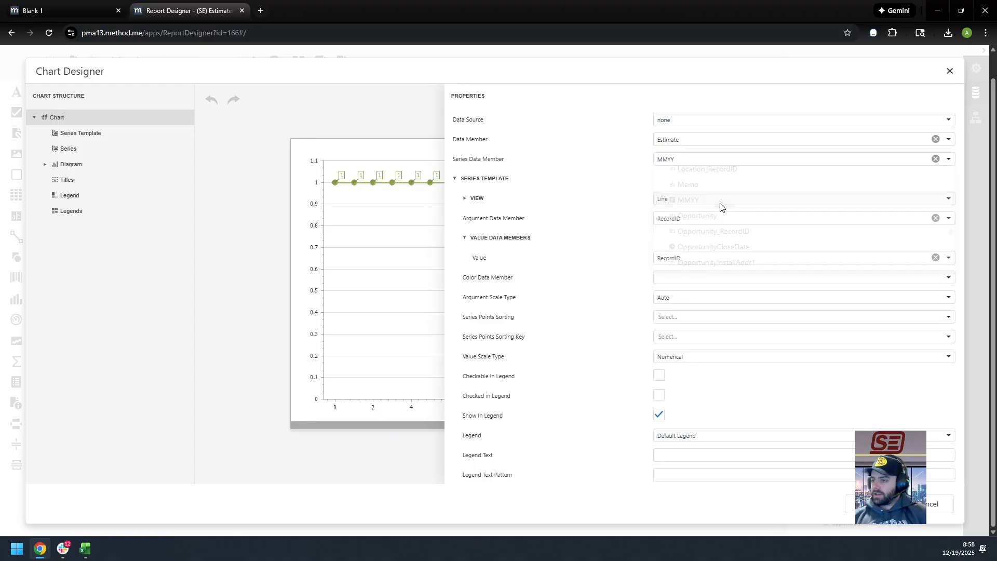
- Review the series template's Line view settings and set the chart's series data member to AssignedTo_RecordID
click(473, 200)
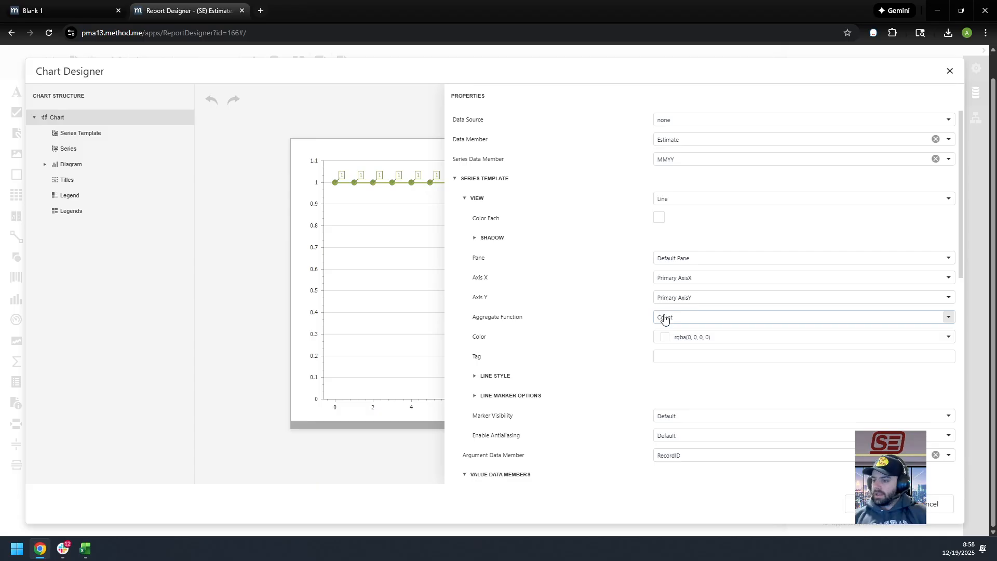
scroll(690, 368, down, 1)
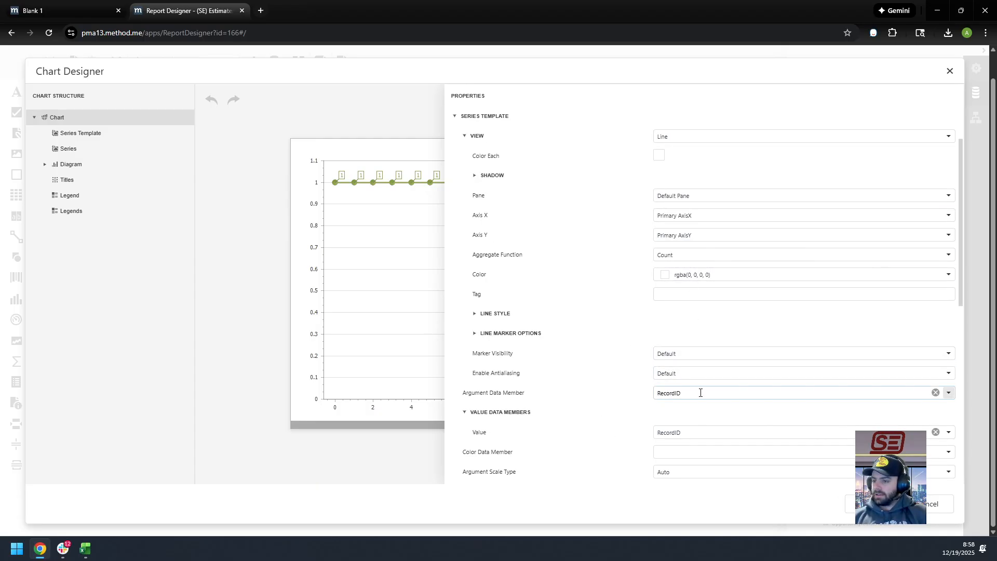
scroll(700, 392, up, 1)
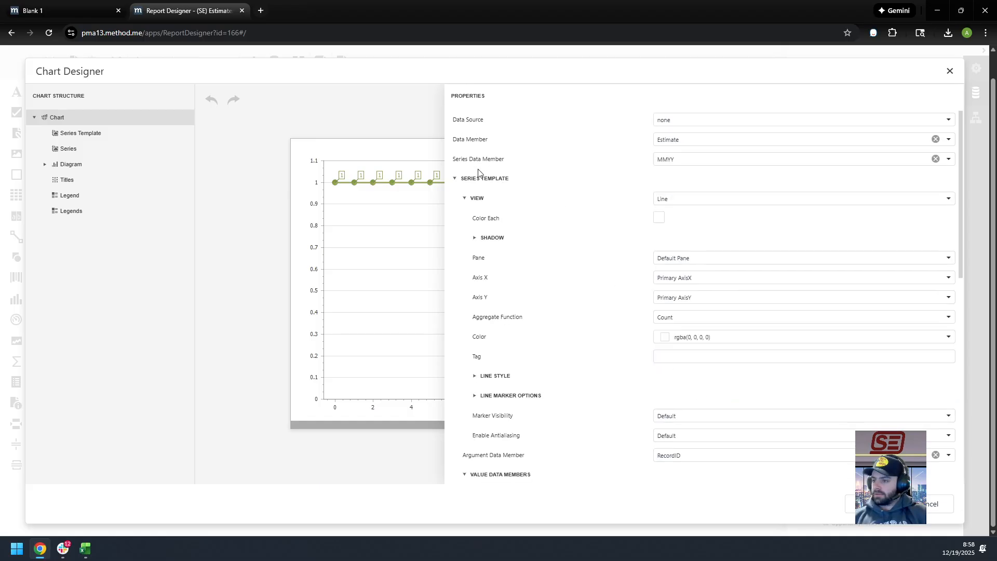
click(469, 199)
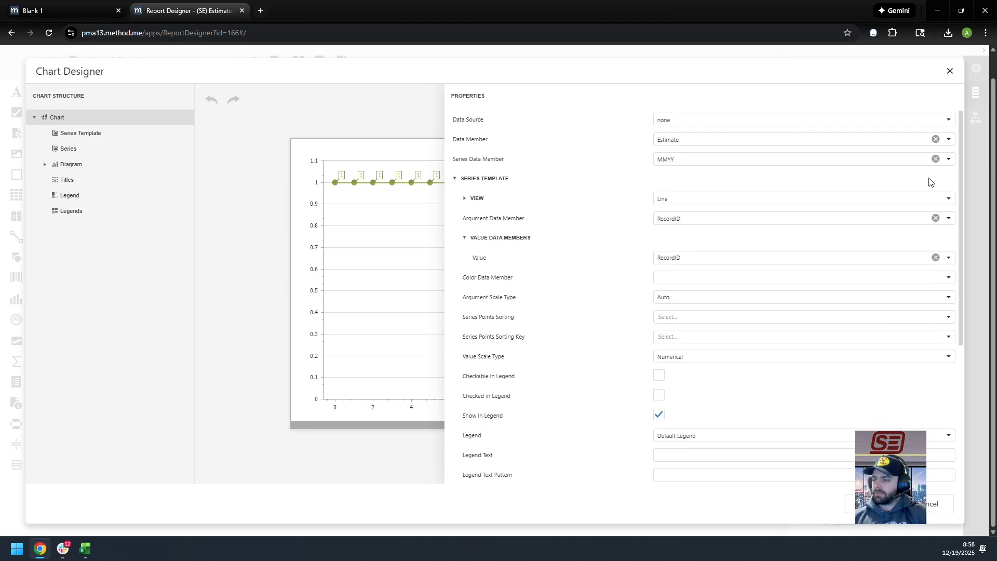
click(949, 161)
scroll(719, 248, down, 3)
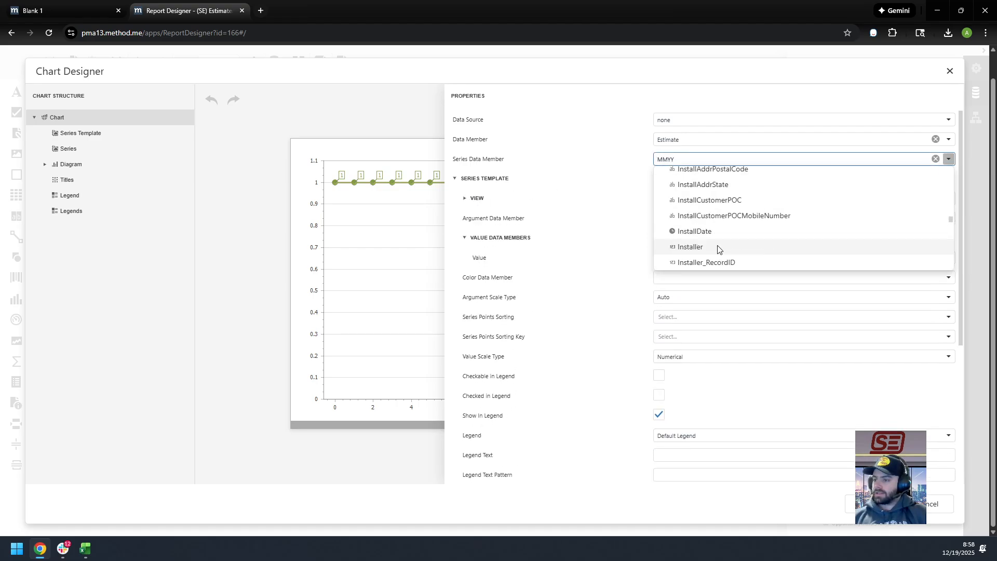
scroll(727, 249, up, 5)
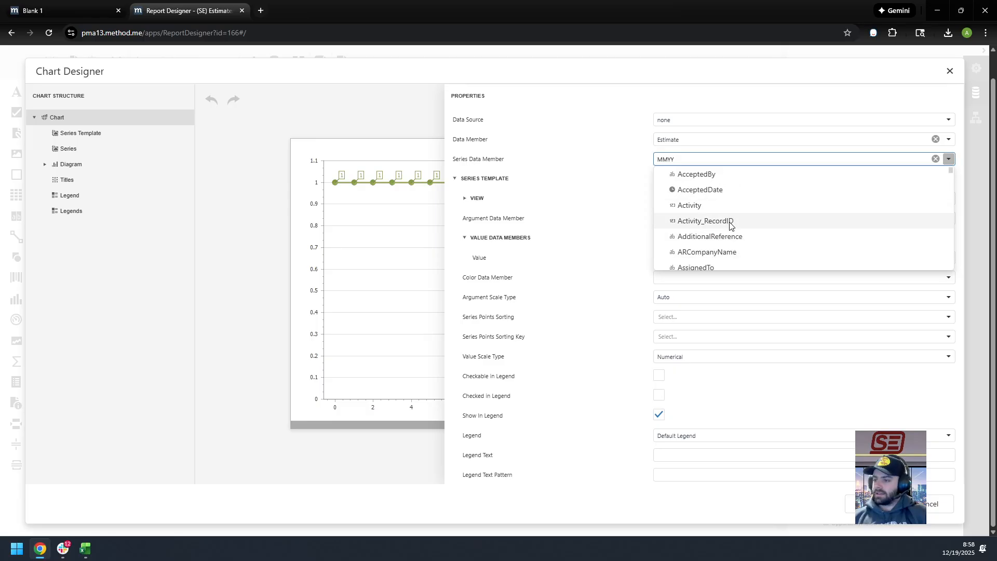
click(732, 221)
click(948, 158)
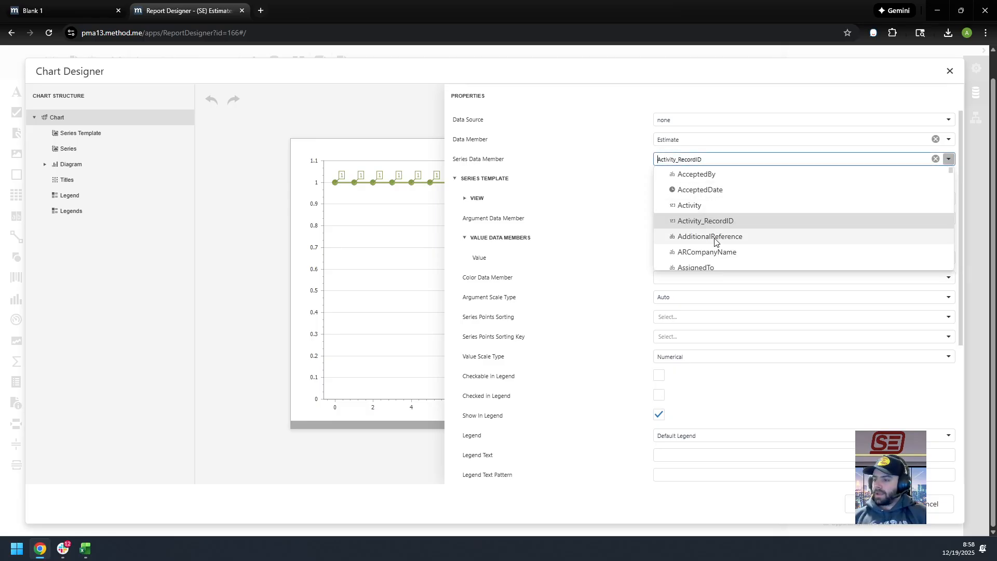
scroll(715, 249, down, 1)
click(738, 221)
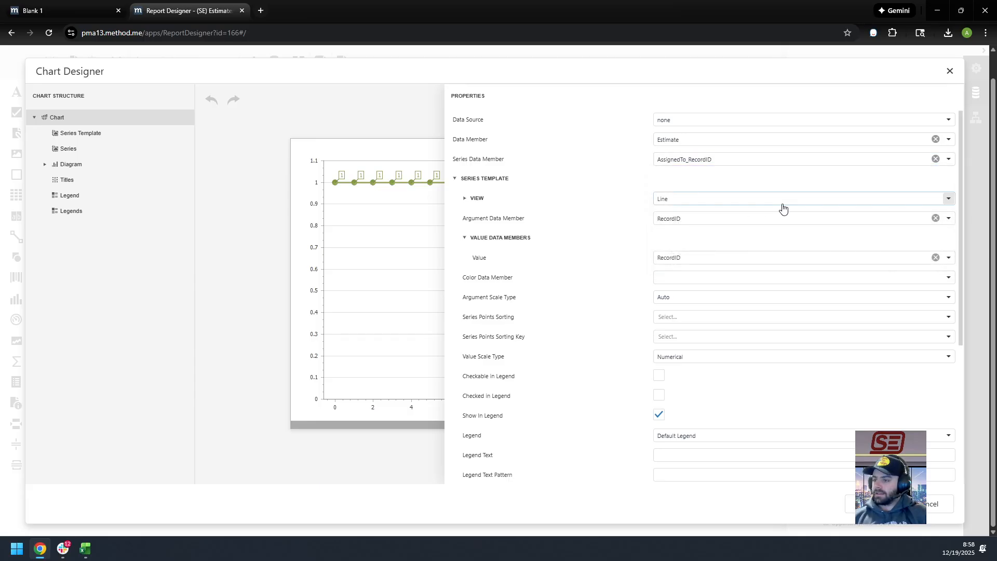
- Set the series template's argument data member to the calculated field MMYY
click(948, 219)
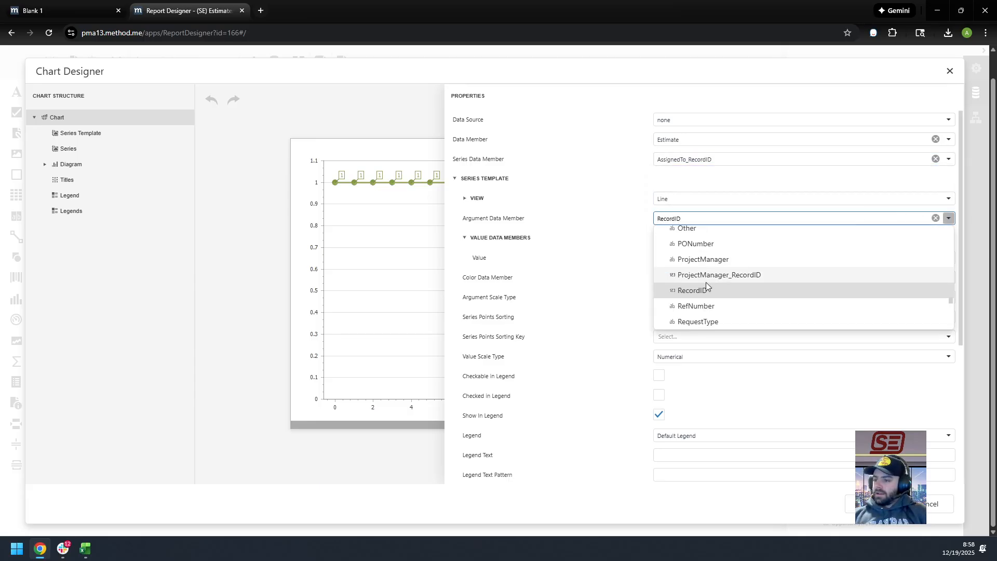
scroll(711, 291, up, 10)
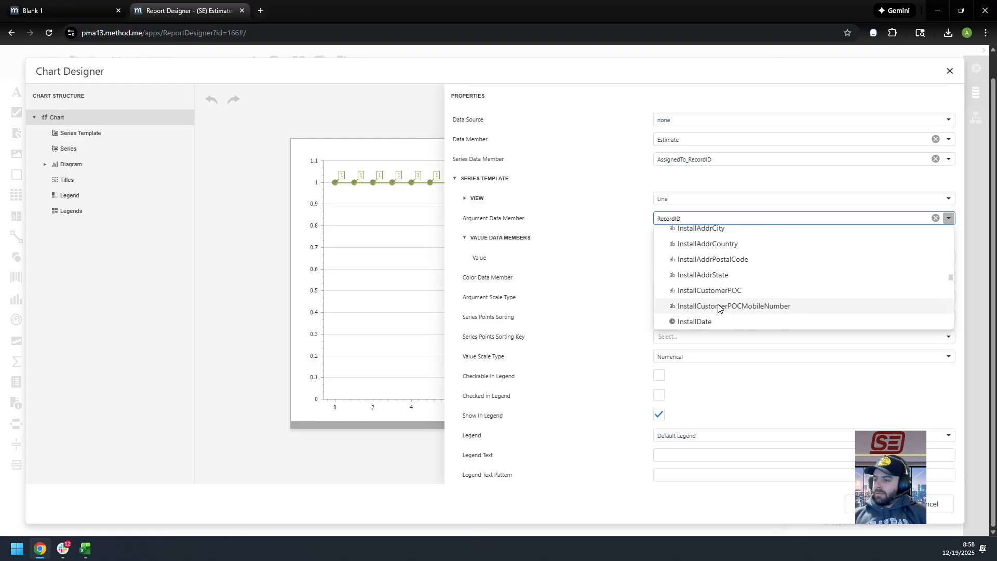
scroll(719, 307, down, 3)
click(719, 291)
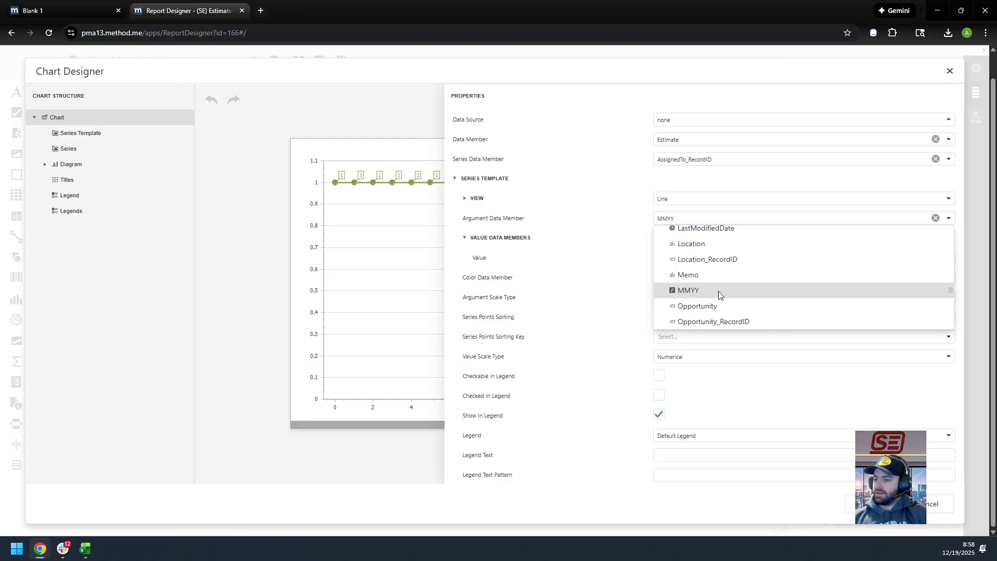
- Set the series template's labels visibility to False, apply the chart changes, and save the report
click(464, 200)
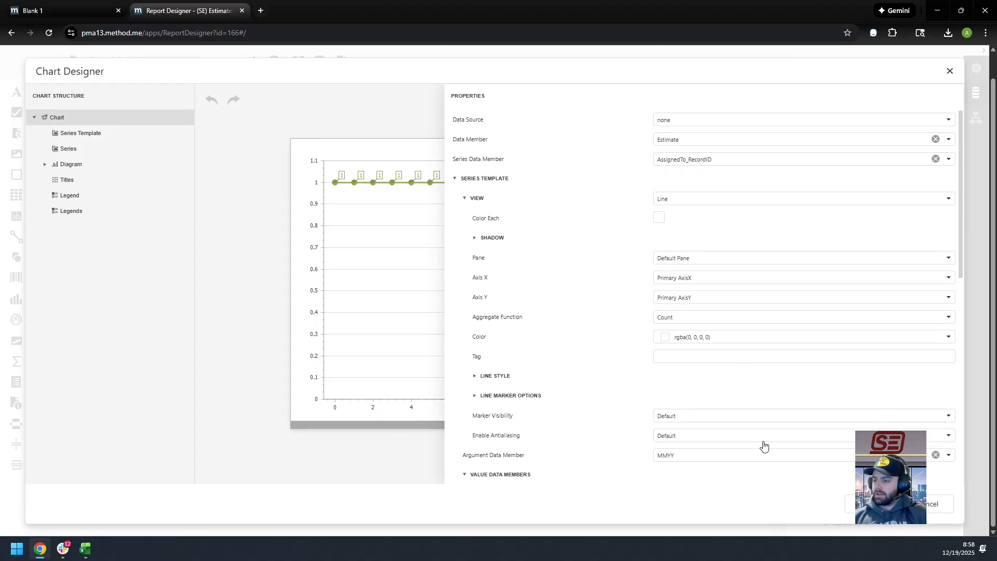
scroll(580, 311, down, 1)
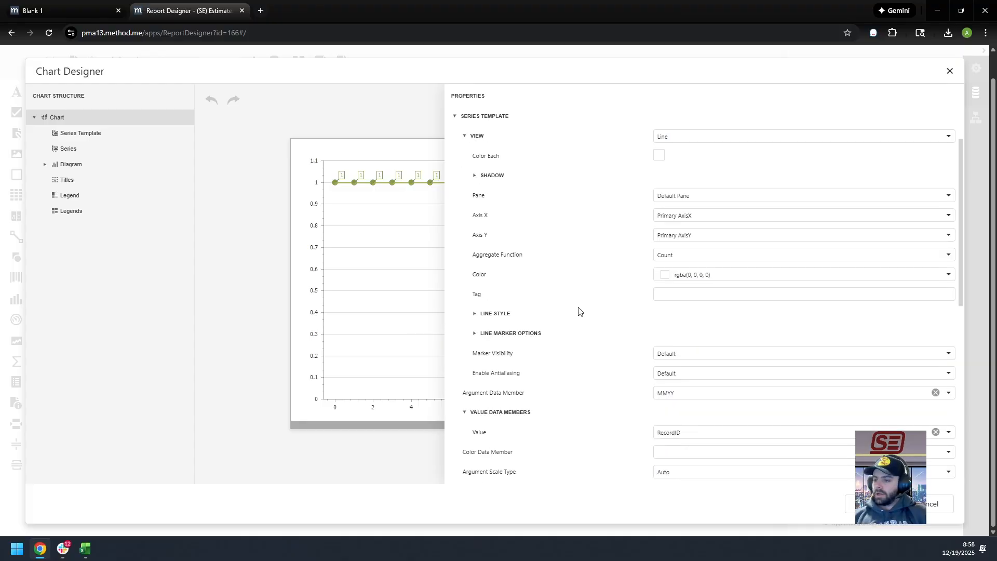
scroll(654, 304, down, 2)
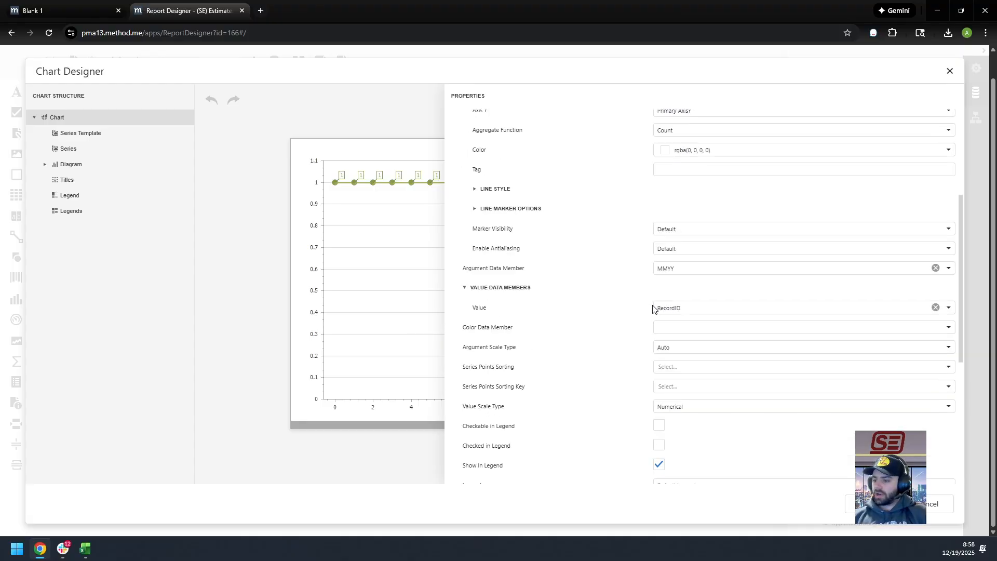
scroll(514, 307, down, 2)
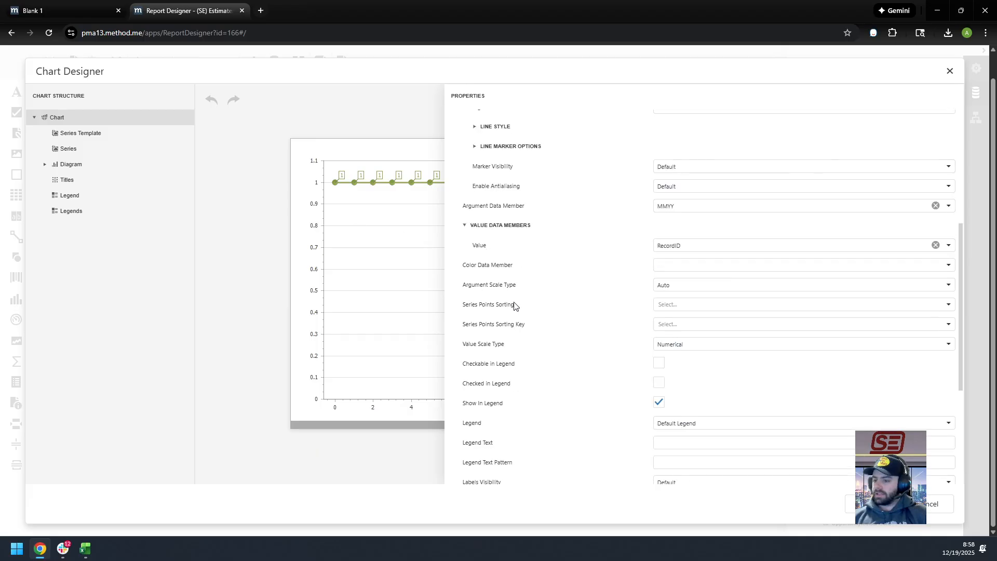
click(744, 423)
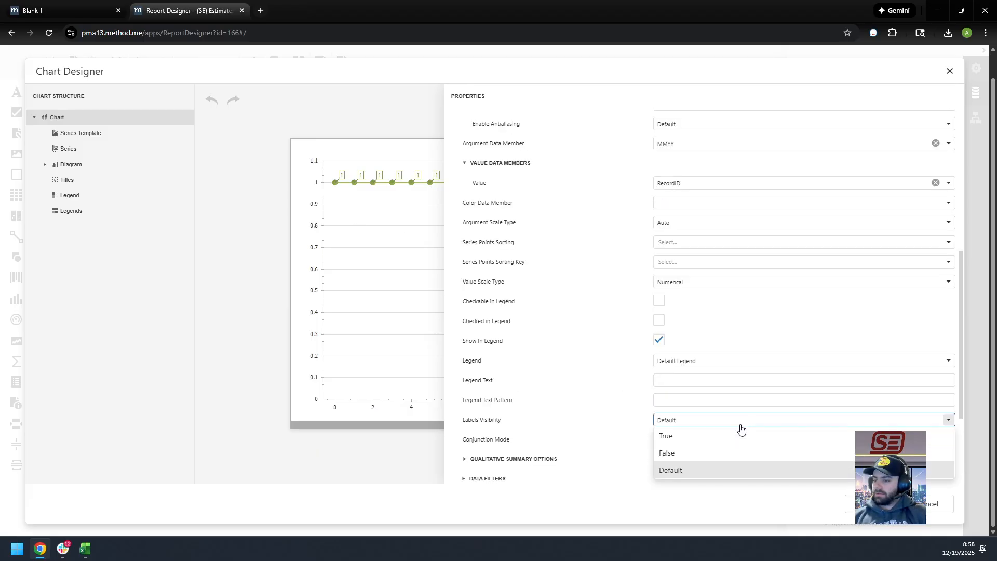
click(694, 454)
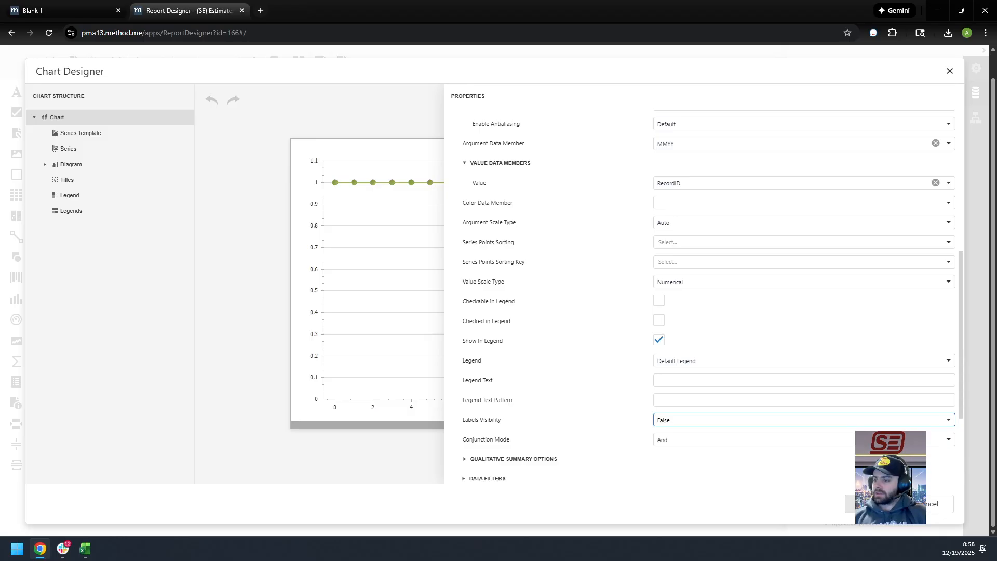
click(850, 504)
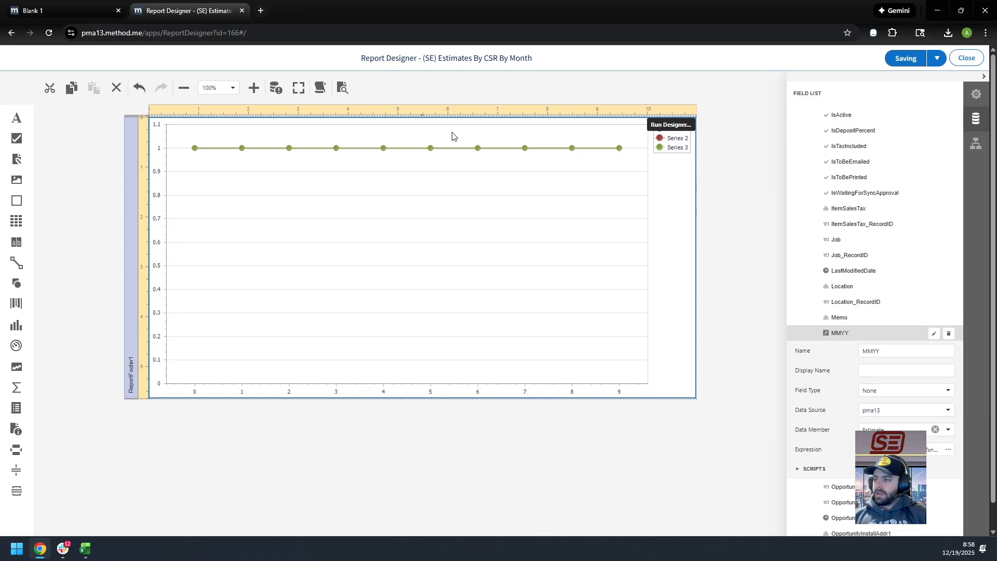
- Switch to the Sandbox app's blank screen and open it for customization
click(82, 4)
click(85, 61)
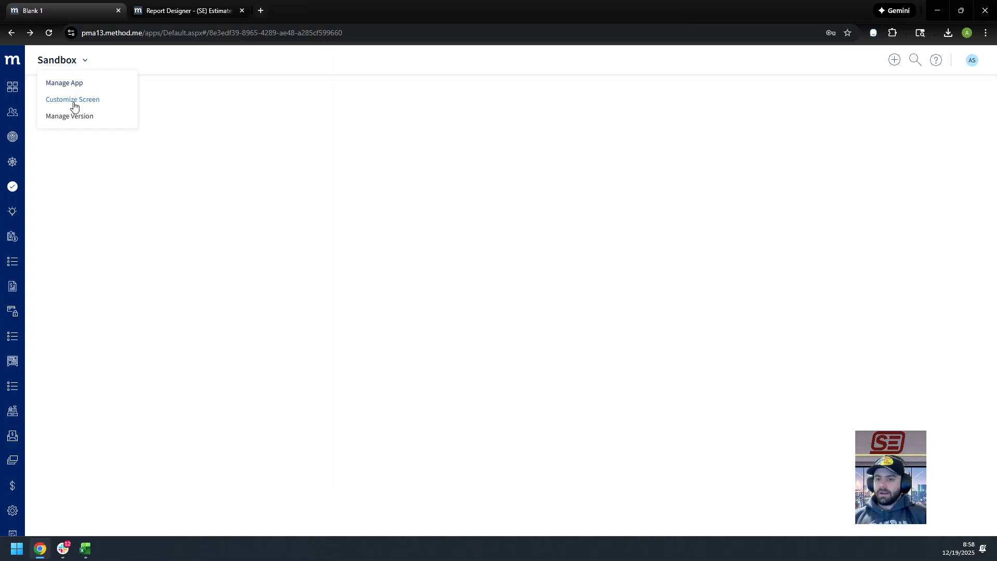
click(74, 103)
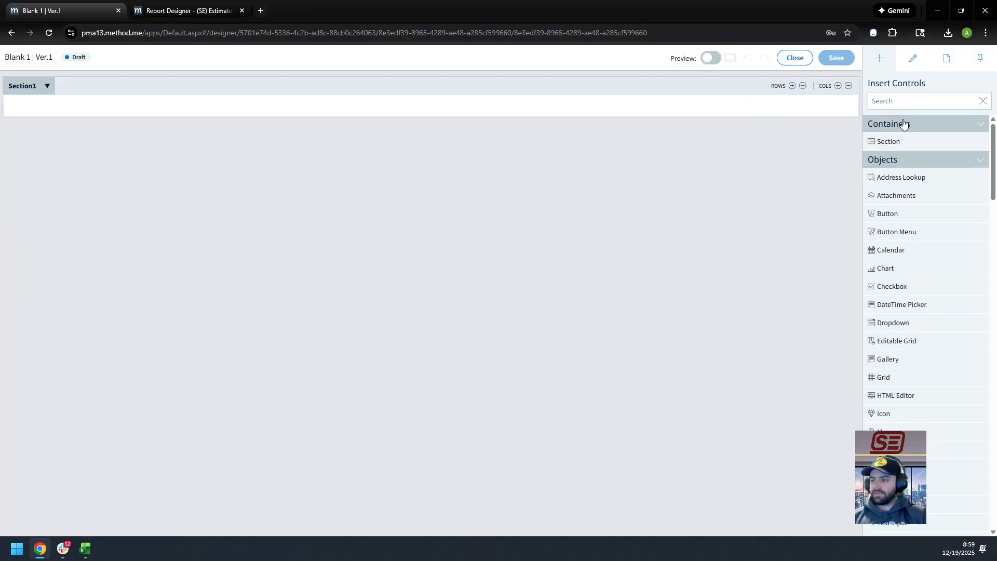
- Add a button to Section1 of the screen and open its click action set
drag(906, 213, 81, 109)
click(27, 107)
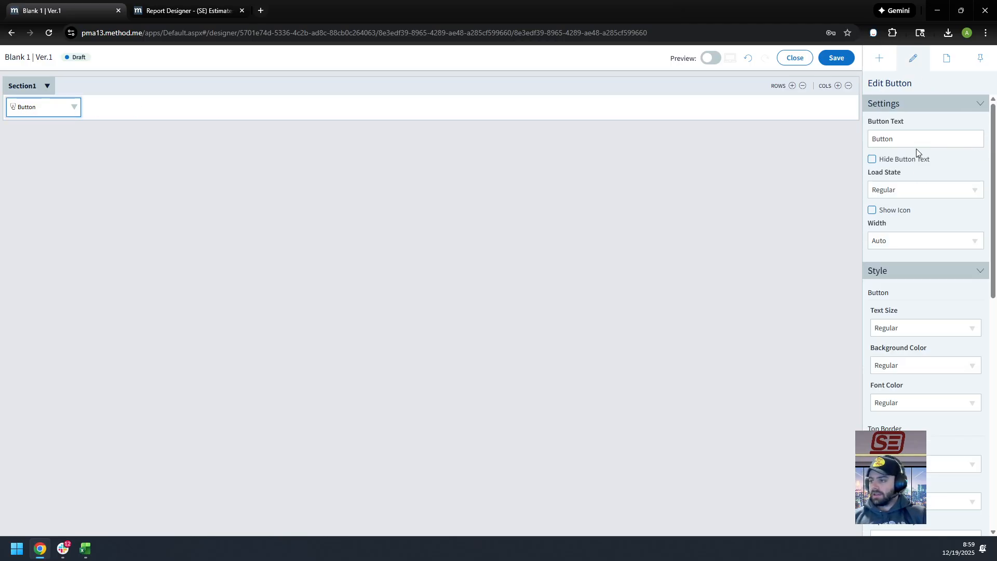
scroll(916, 156, down, 10)
click(961, 488)
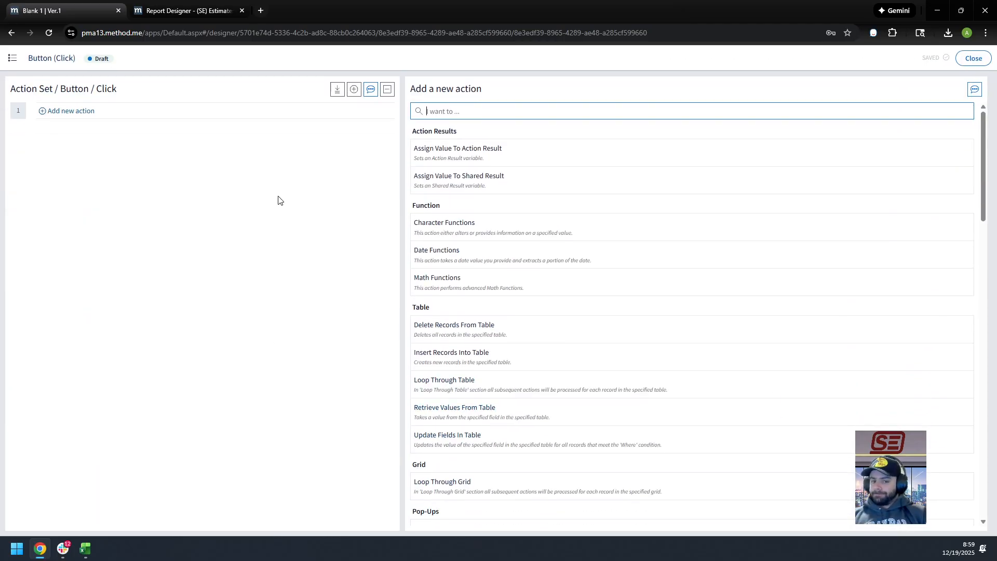
- Add a Date Functions action to the button's click event and choose the Add Years function
click(475, 112)
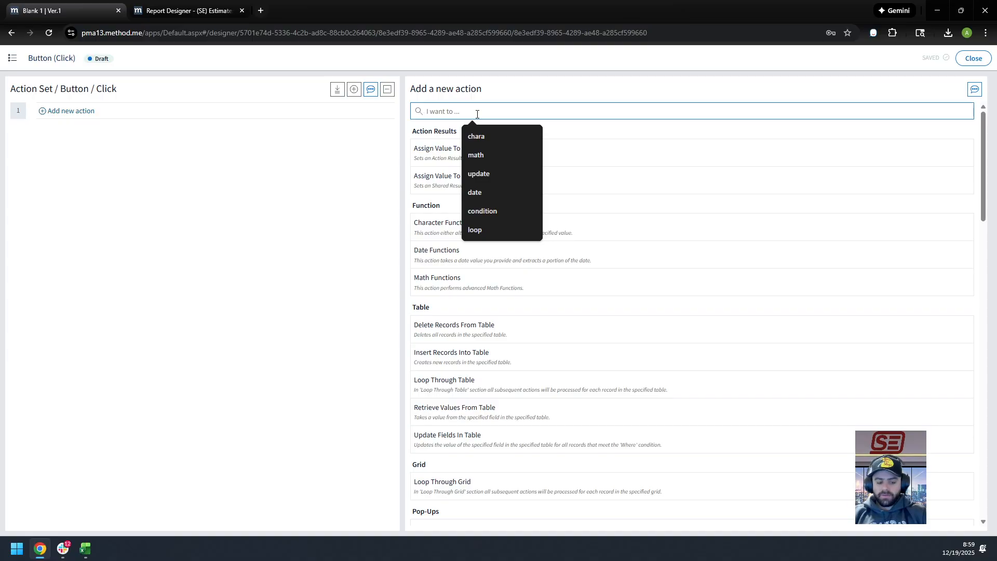
text(date)
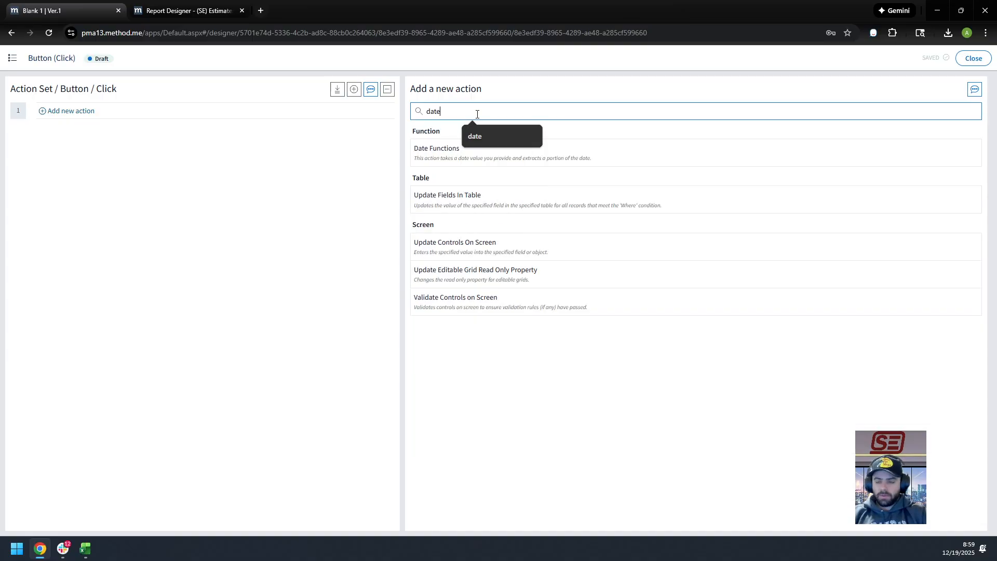
click(458, 154)
click(651, 112)
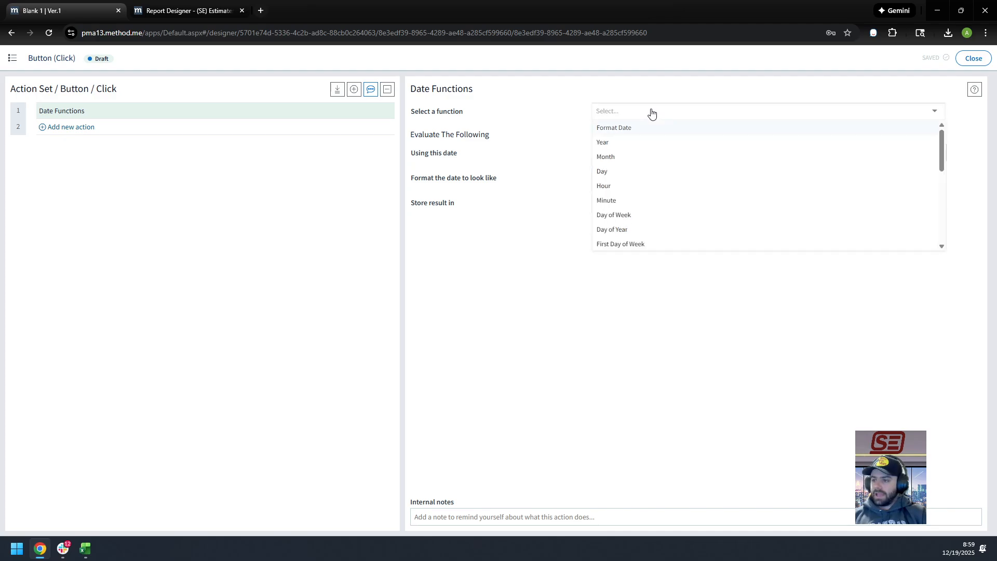
scroll(644, 211, down, 4)
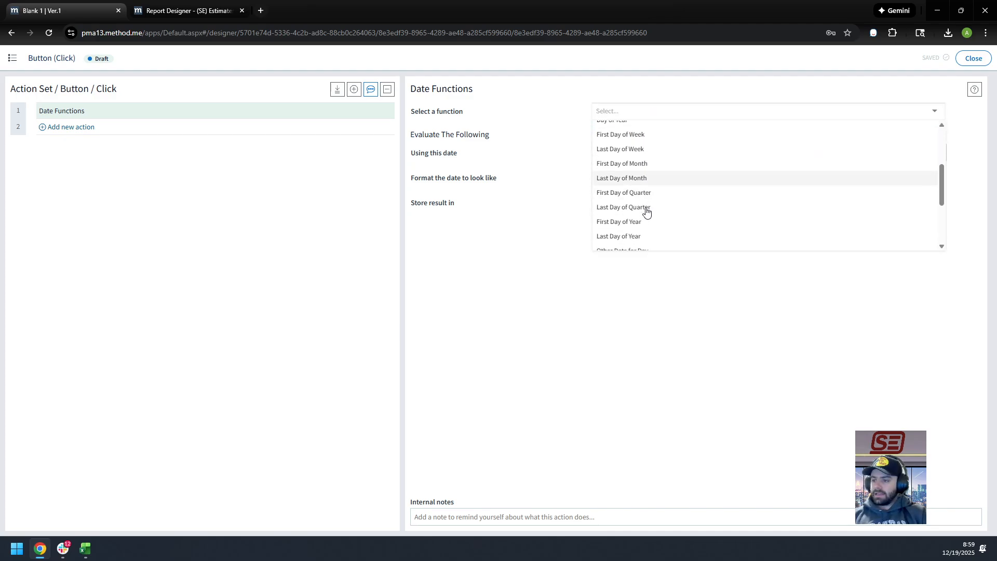
click(632, 205)
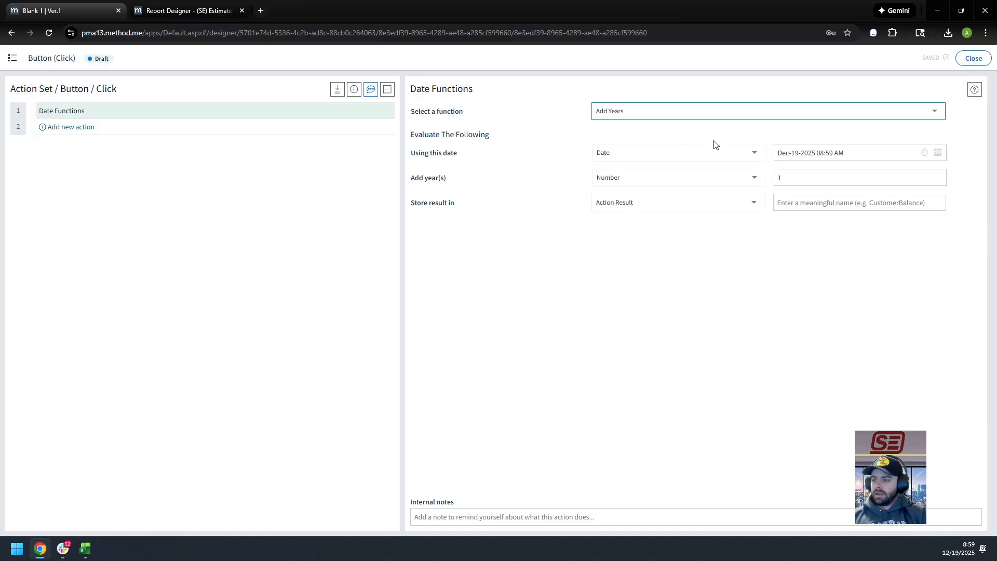
- Set the Add Years function to use Current Date / Time and add -1 years
click(714, 158)
text(curre)
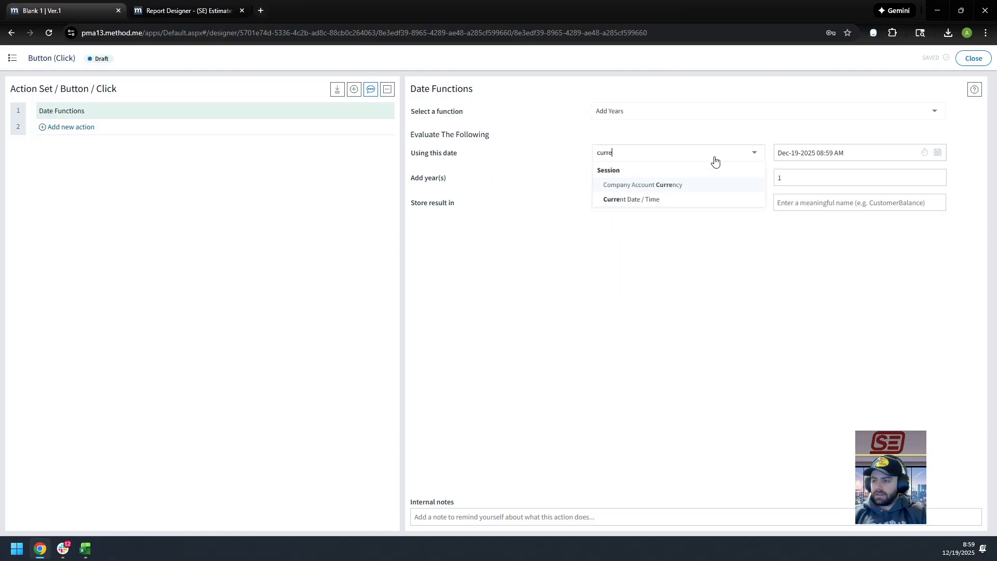
key(Down)
key(Return)
key(Tab)
key(Tab)
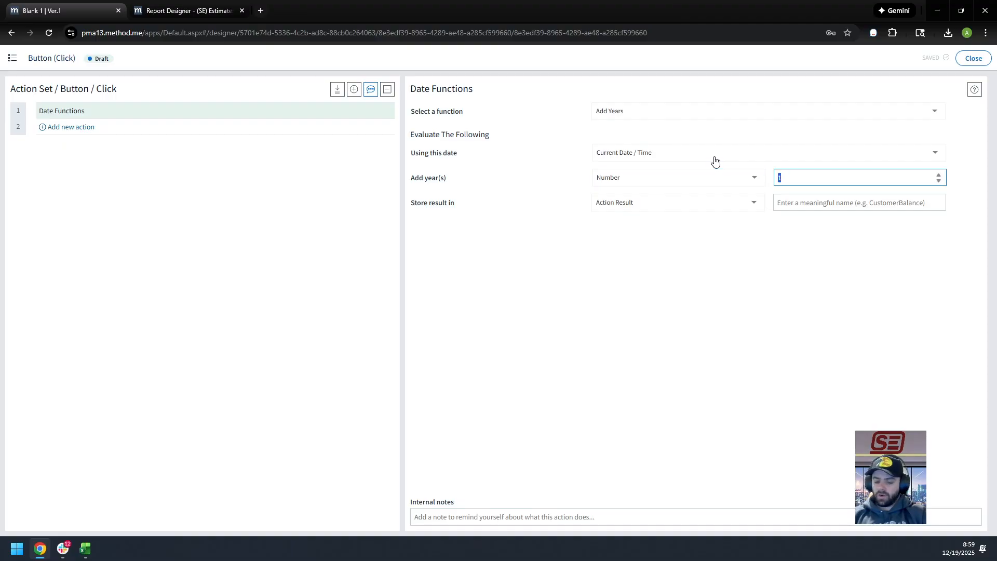
text(-1)
key(Tab)
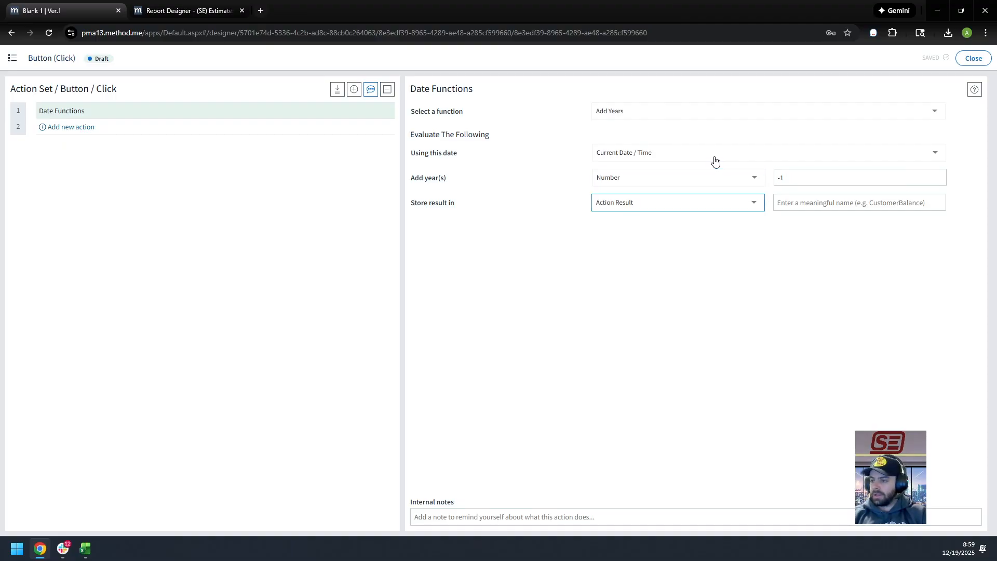
- Store the date function's output in a new action result named resultLastYear
key(Tab)
text(s)
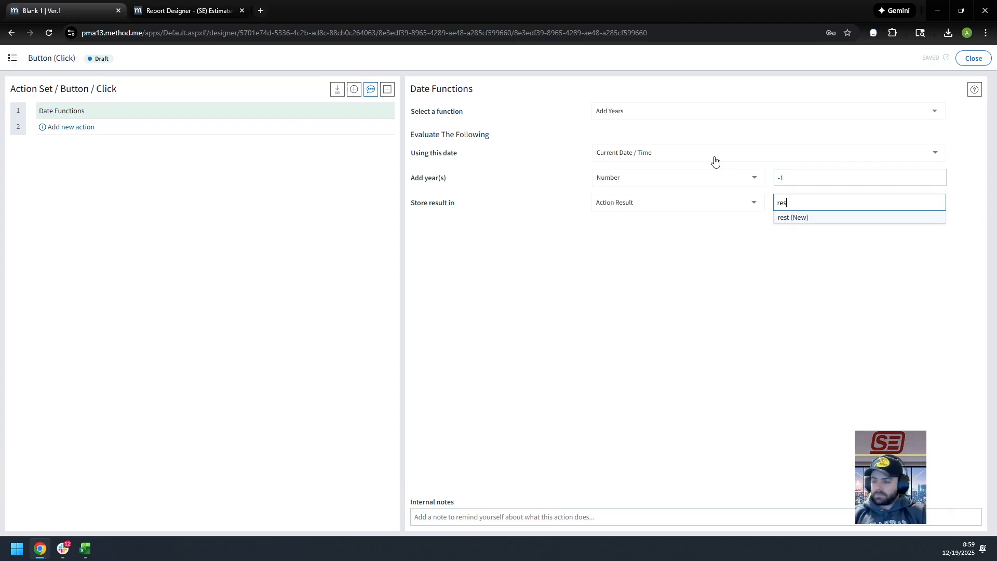
text(u)
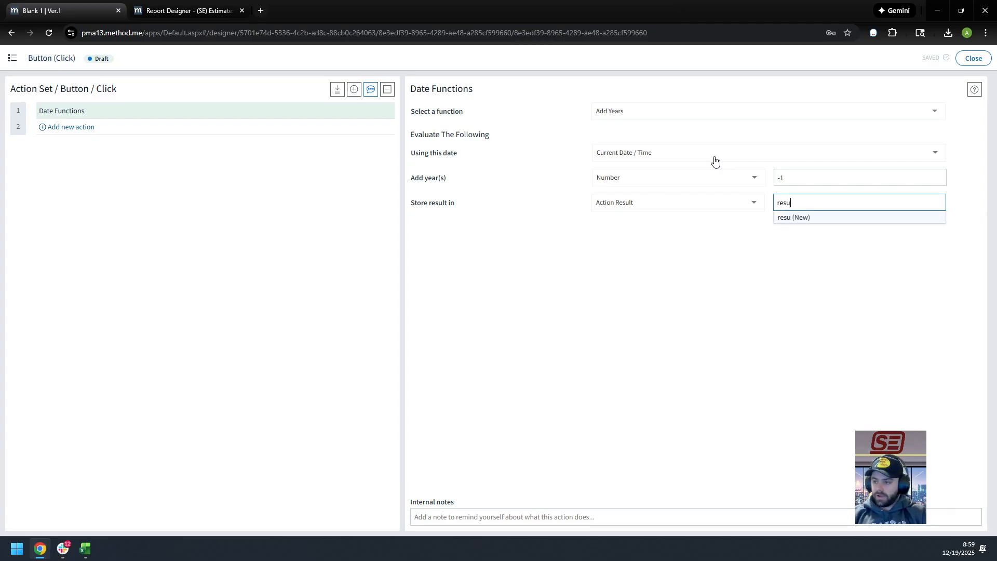
text(ltLastYear)
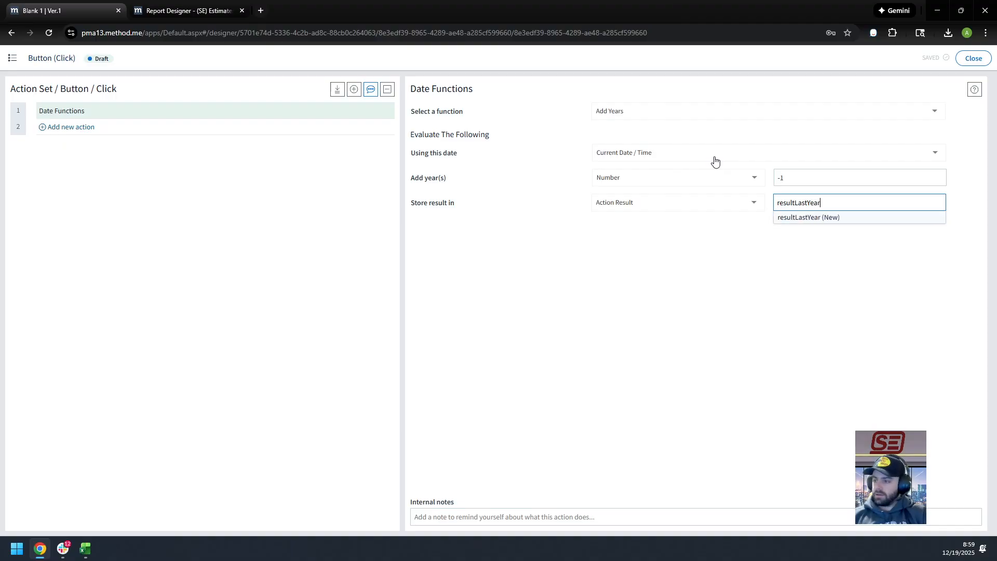
click(799, 221)
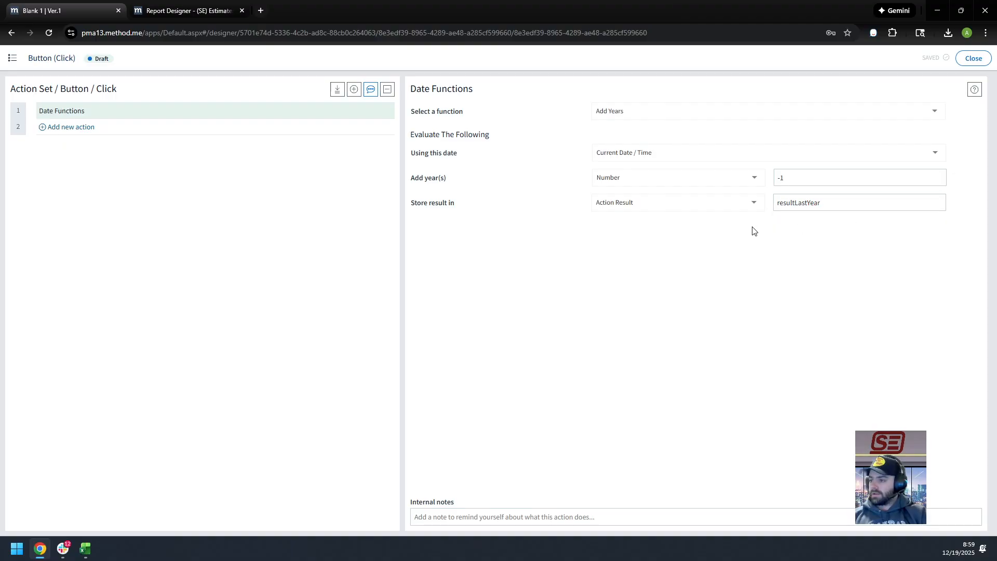
- Add a Generate Report action that uses the report (SE) Estimates By CSR By Month
click(130, 134)
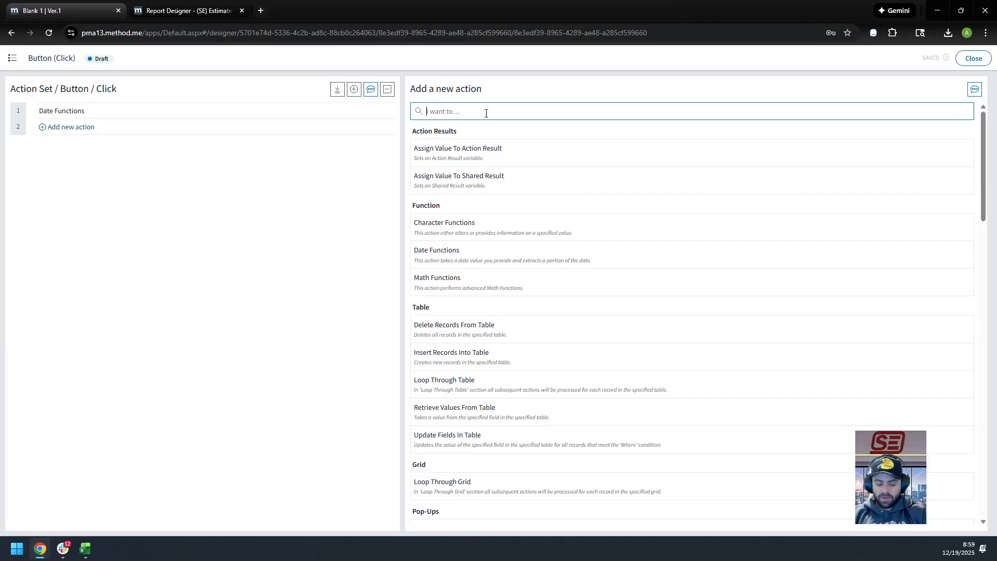
text(gen)
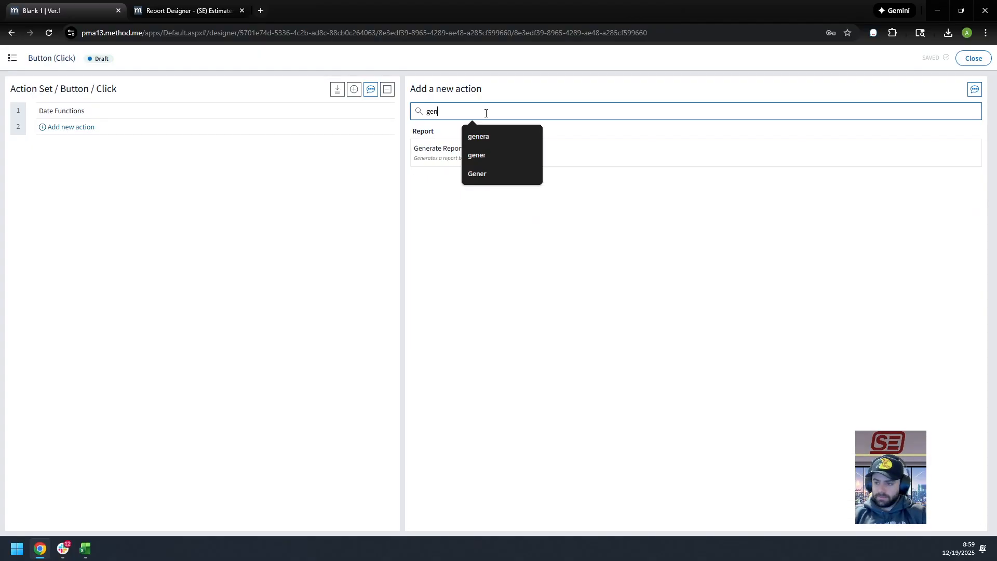
key(BackSpace)
key(BackSpace)
key(BackSpace)
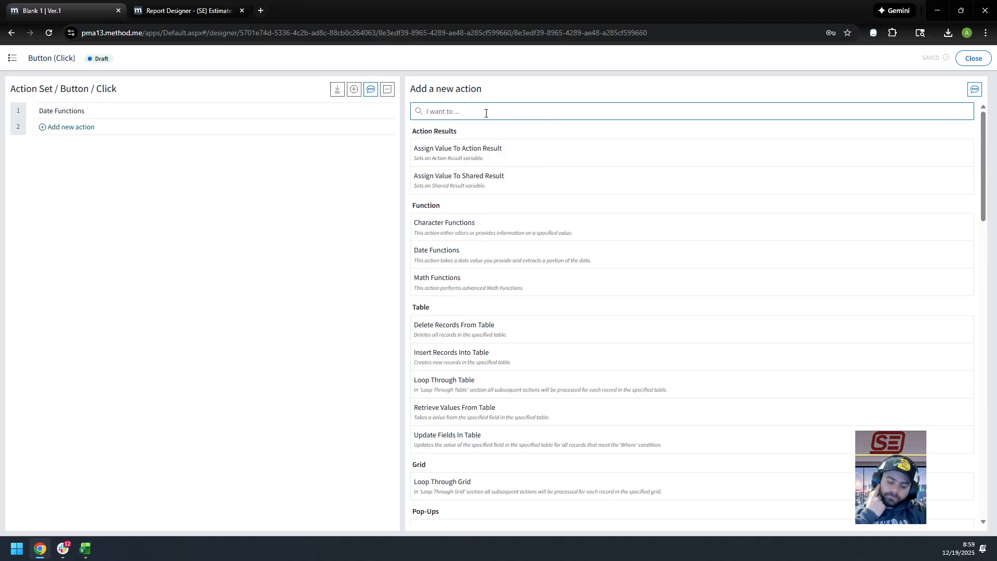
text(gen)
click(435, 150)
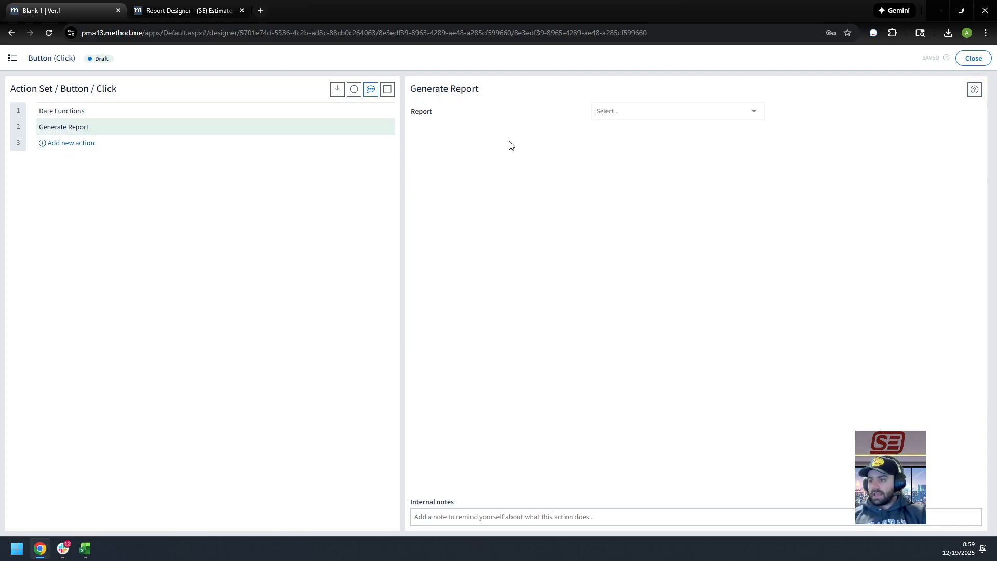
click(646, 115)
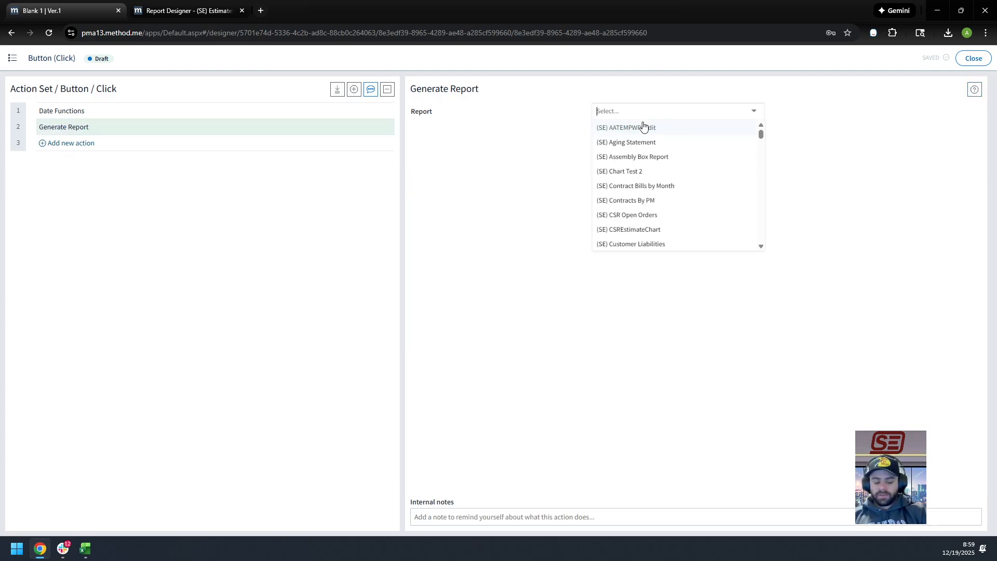
text(estimates)
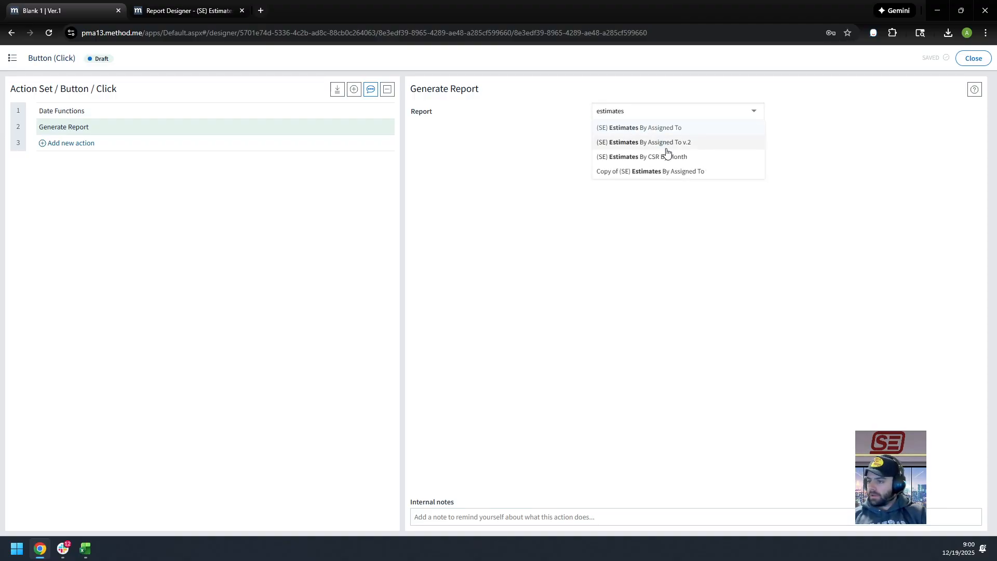
click(667, 156)
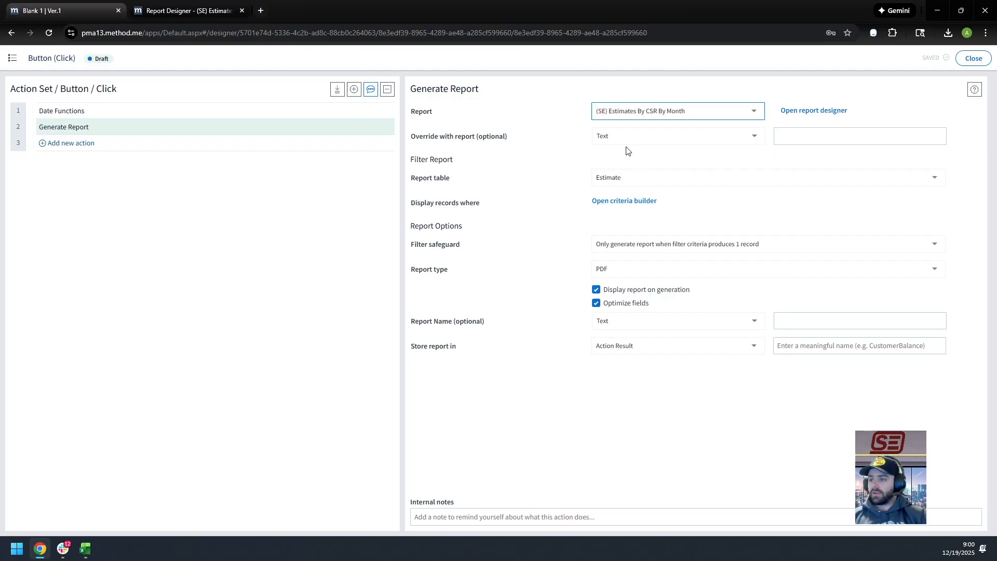
- Add a report filter condition requiring TxnDate Greater or Equal To resultLastYear, with dates compared by Month
click(622, 201)
click(453, 111)
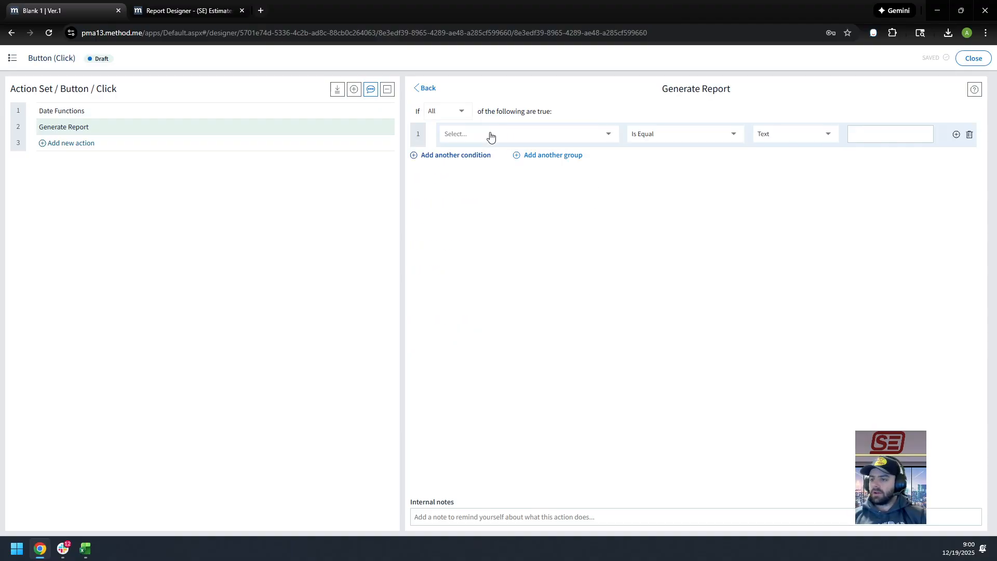
text(txn)
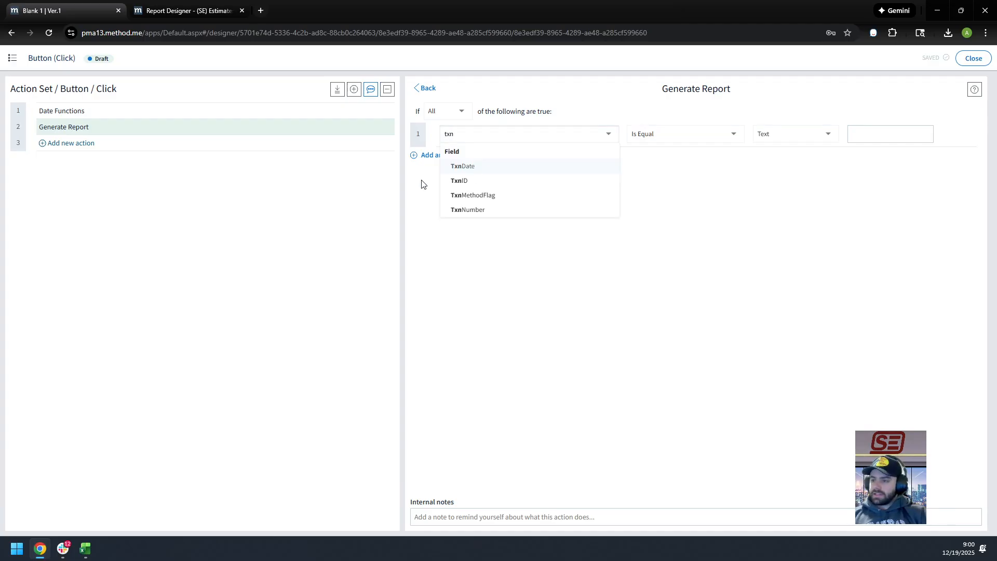
click(476, 166)
click(669, 129)
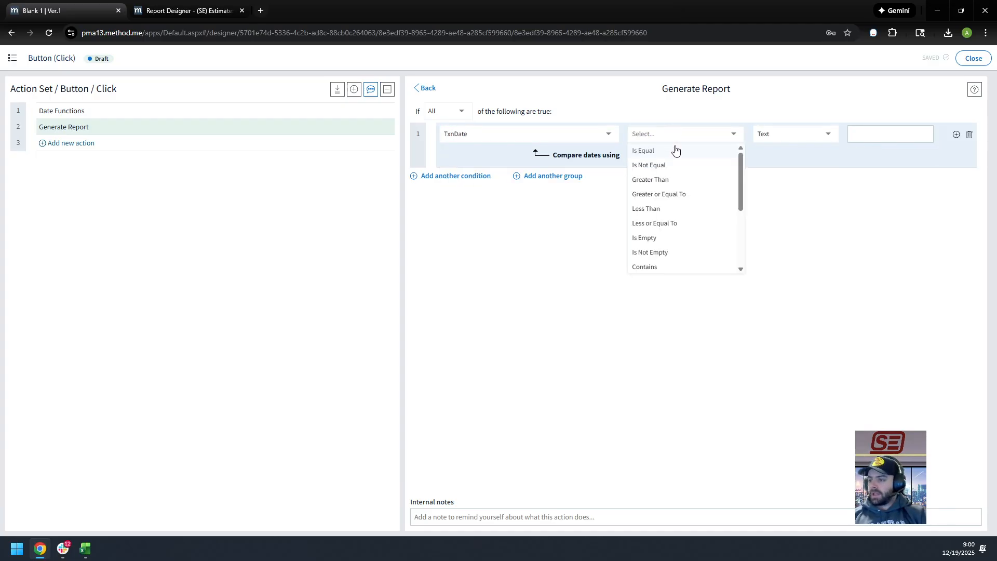
scroll(669, 239, down, 3)
scroll(669, 239, up, 3)
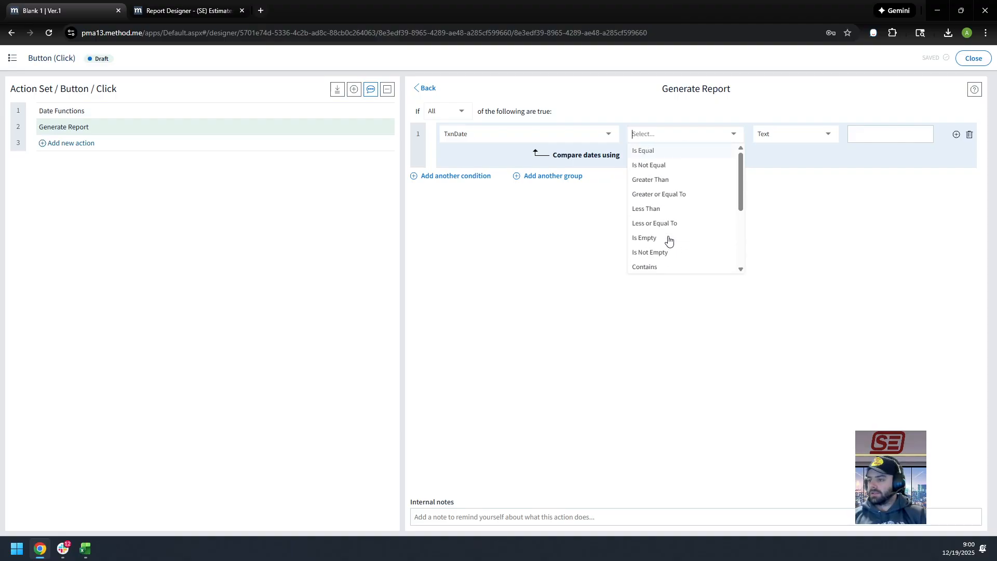
click(671, 193)
click(793, 144)
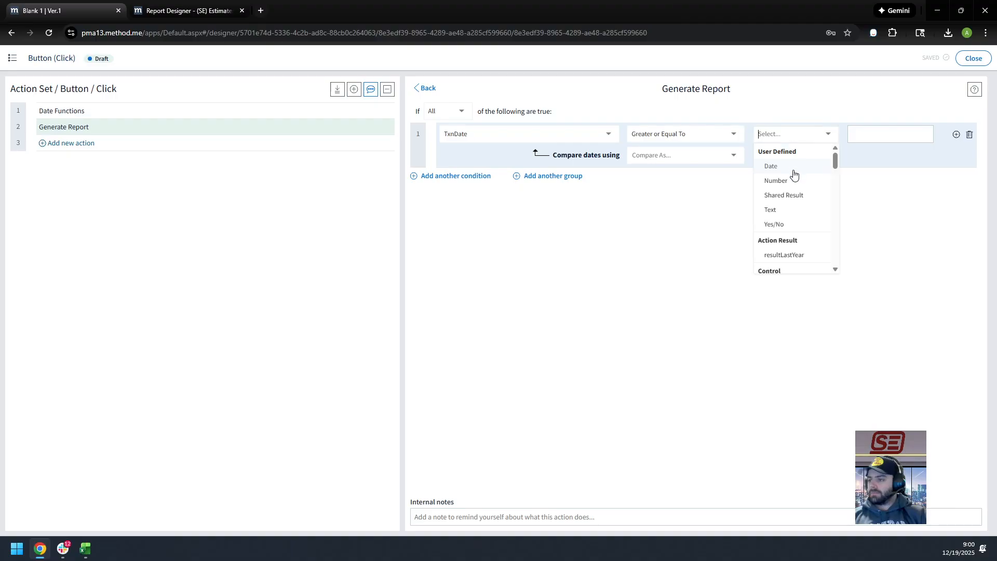
click(786, 256)
click(720, 158)
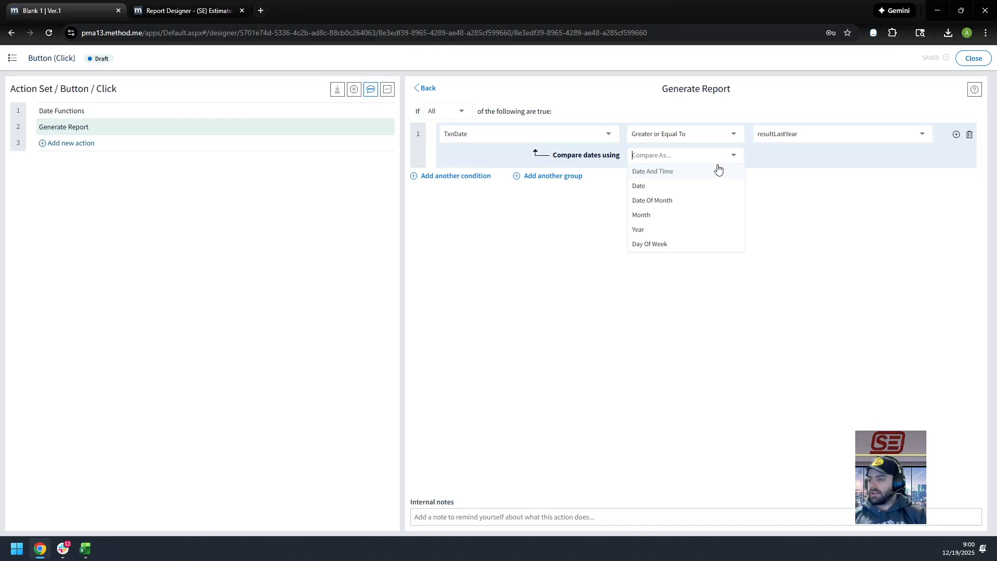
click(666, 215)
- Add a second filter condition requiring AssignedTo - RecordID to be In List with the text 6,7,13
click(459, 179)
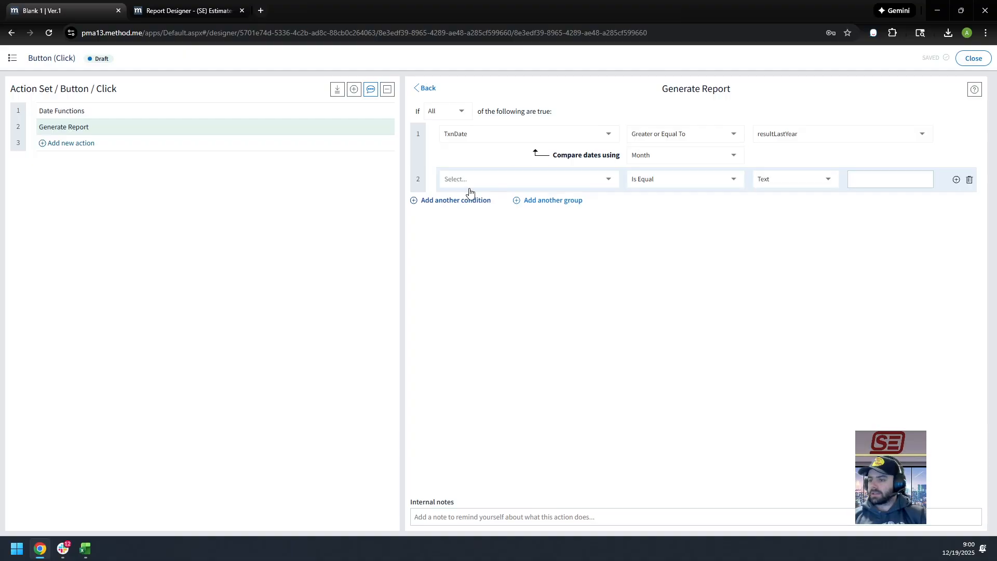
click(470, 187)
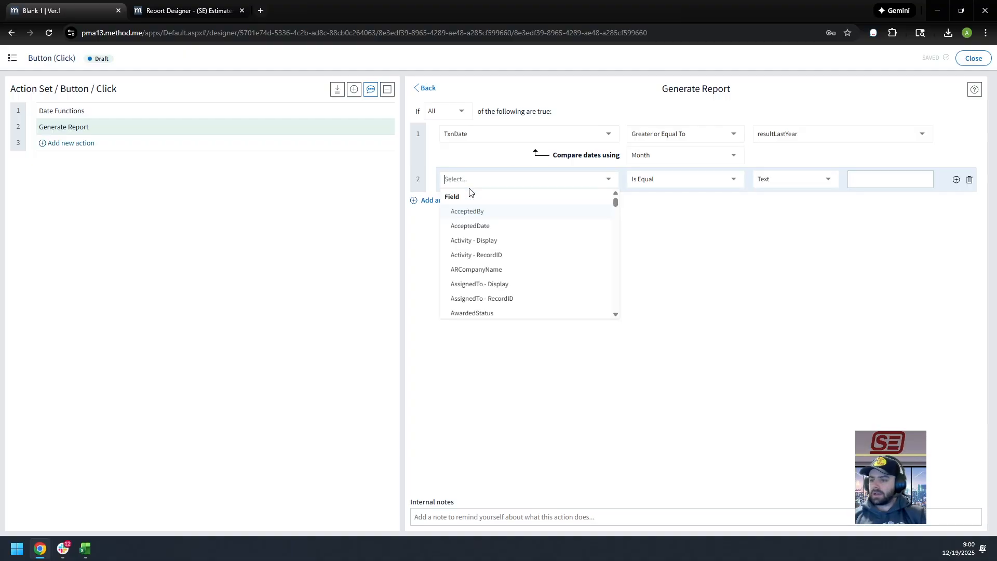
click(518, 299)
click(774, 188)
click(722, 187)
scroll(683, 239, down, 3)
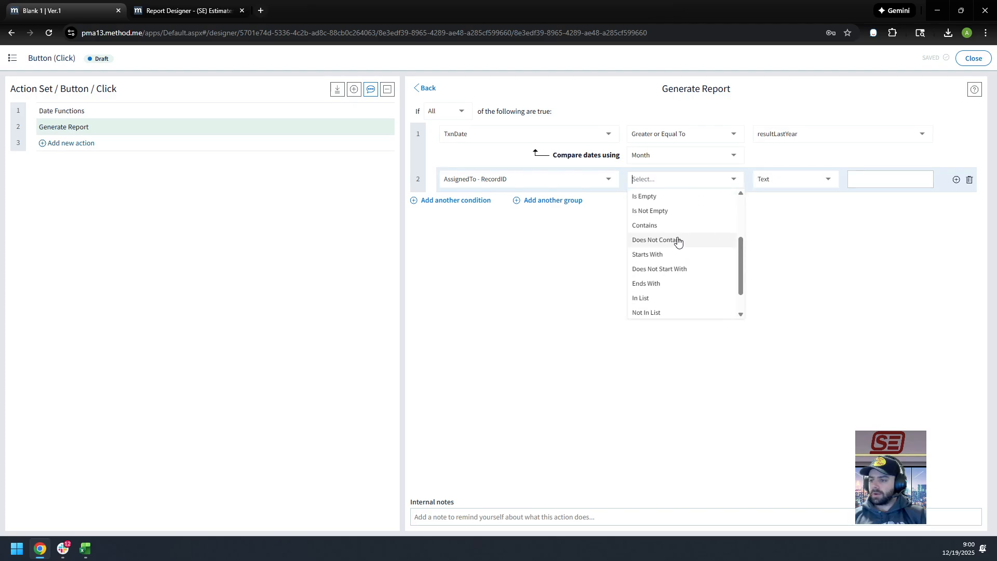
click(673, 302)
click(873, 175)
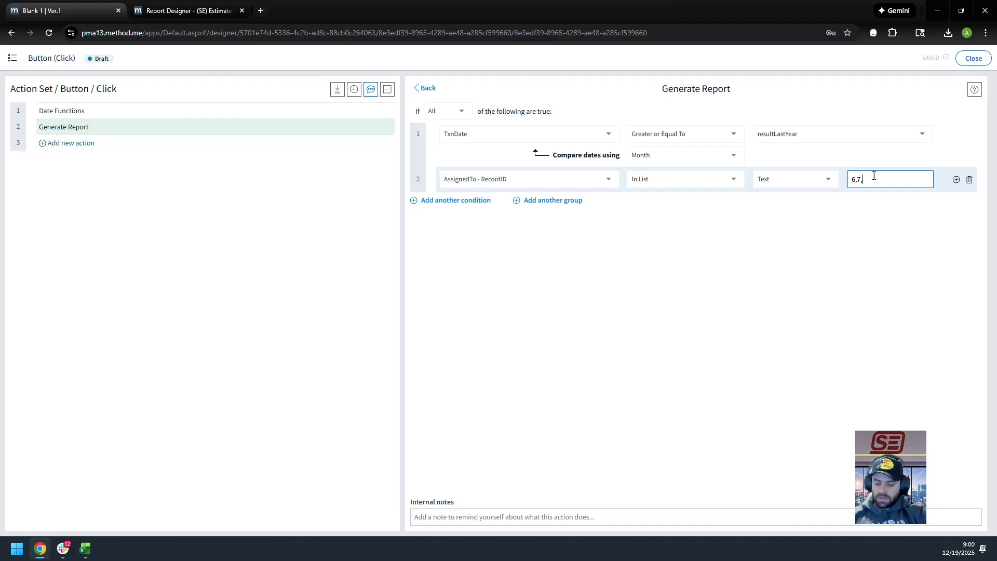
click(704, 330)
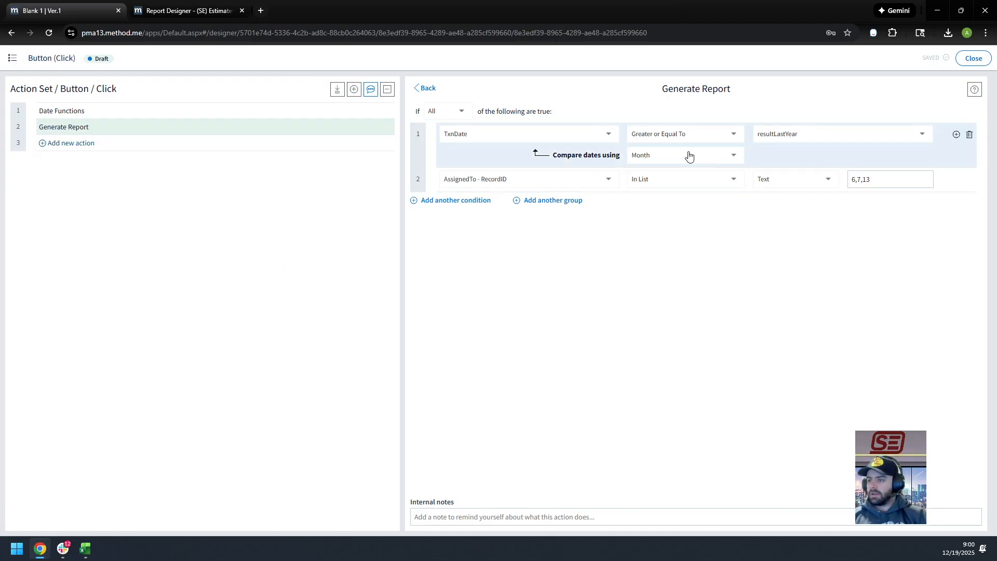
- Leave the criteria builder, reopen the button's Generate Report action and set its filter safeguard to Always generate
click(970, 59)
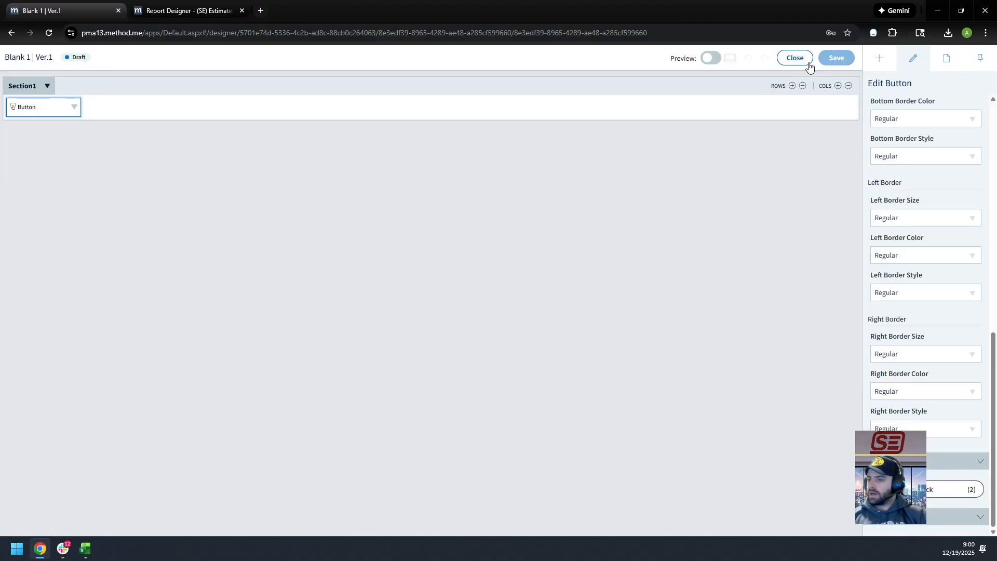
click(944, 488)
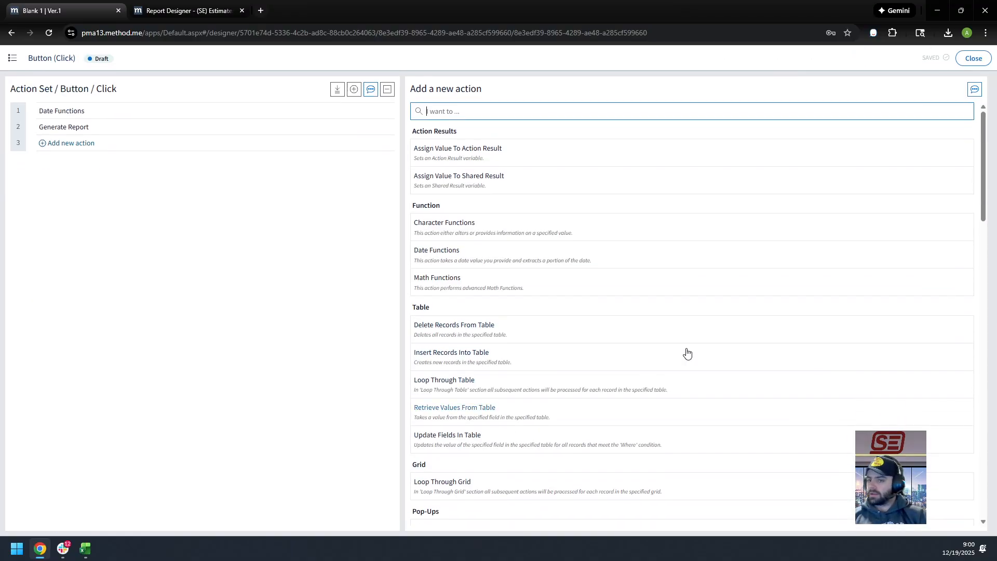
click(131, 128)
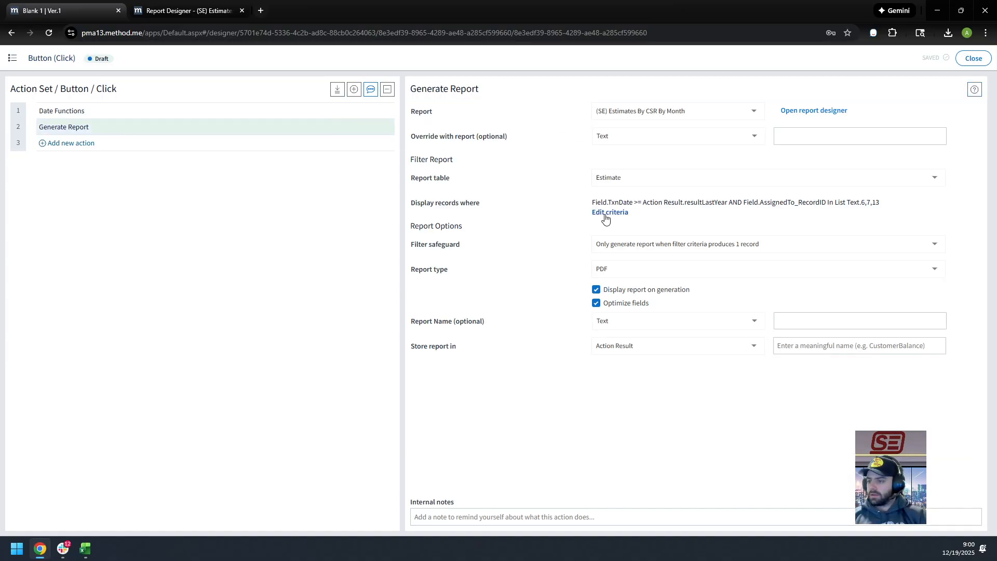
click(619, 248)
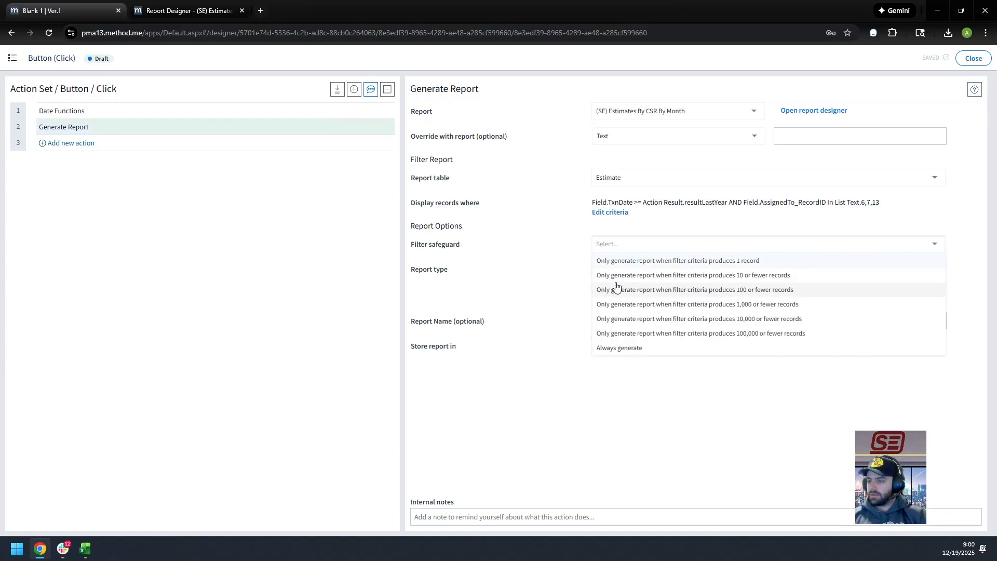
click(644, 347)
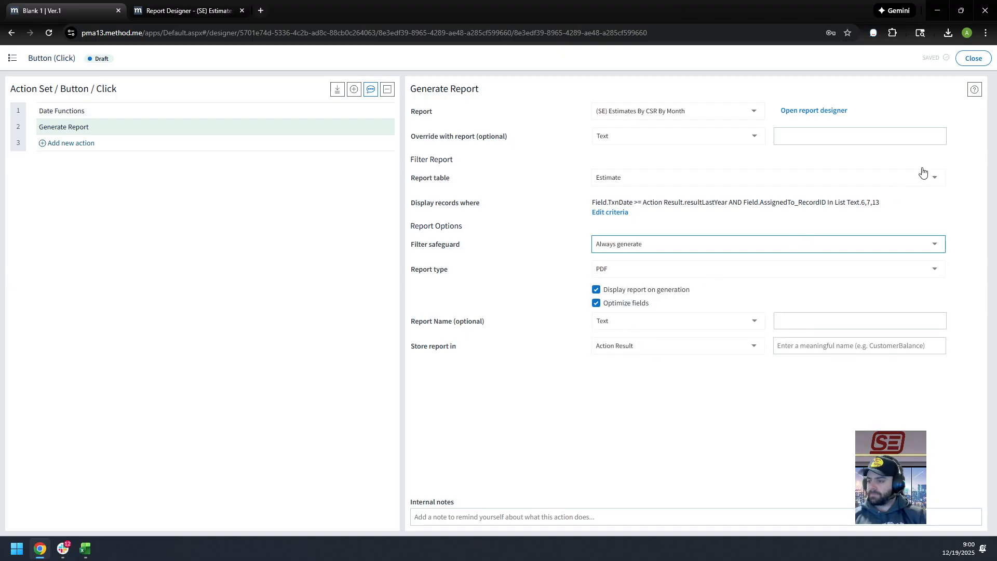
- Store the generated report in an action result named resultReport
click(833, 346)
text(resultTe)
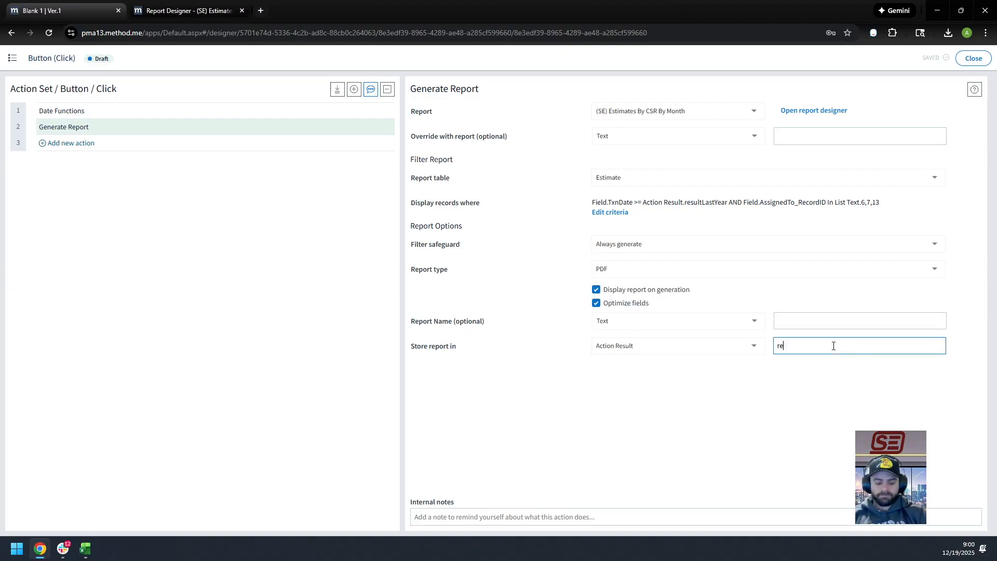
key(BackSpace)
key(BackSpace)
text(Report)
key(Tab)
click(826, 340)
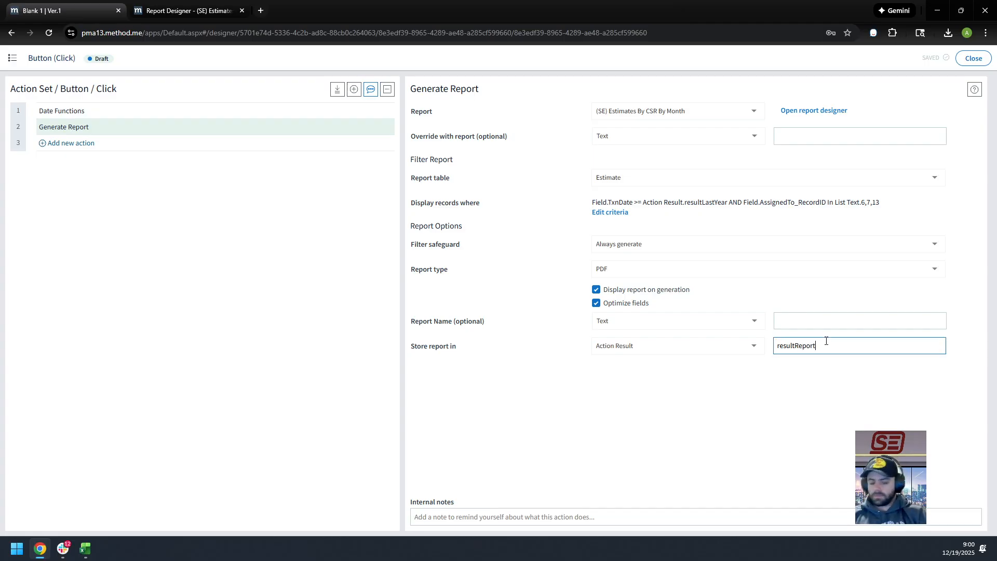
click(853, 361)
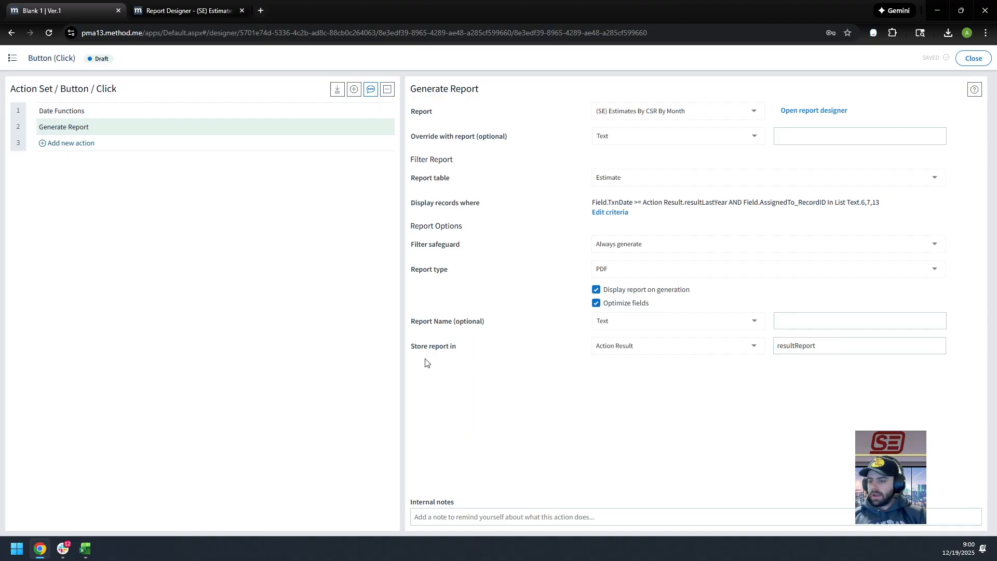
- Close the action set and screen designer, then run the Sandbox button and view the generated PDF report
click(974, 58)
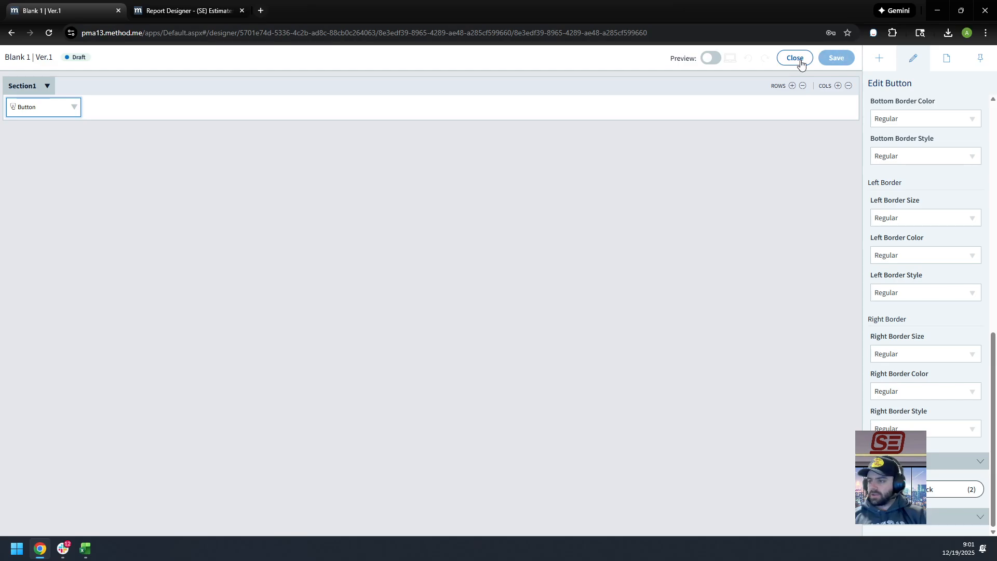
click(801, 61)
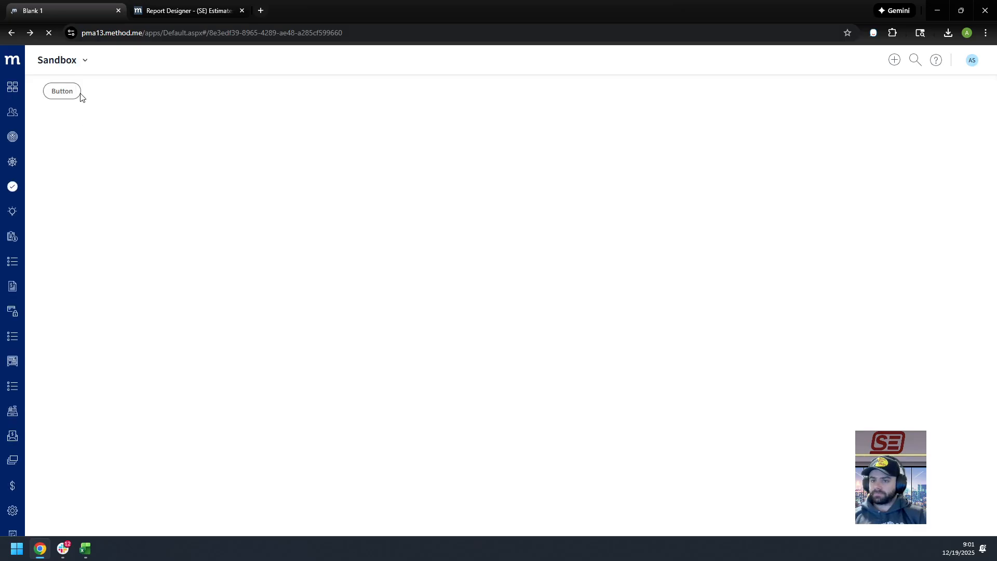
click(61, 95)
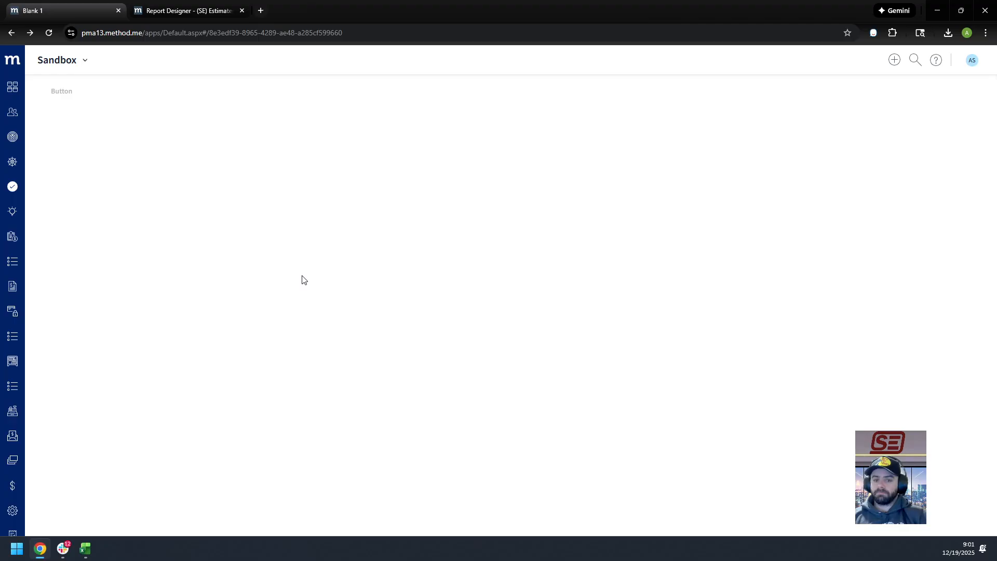
click(179, 4)
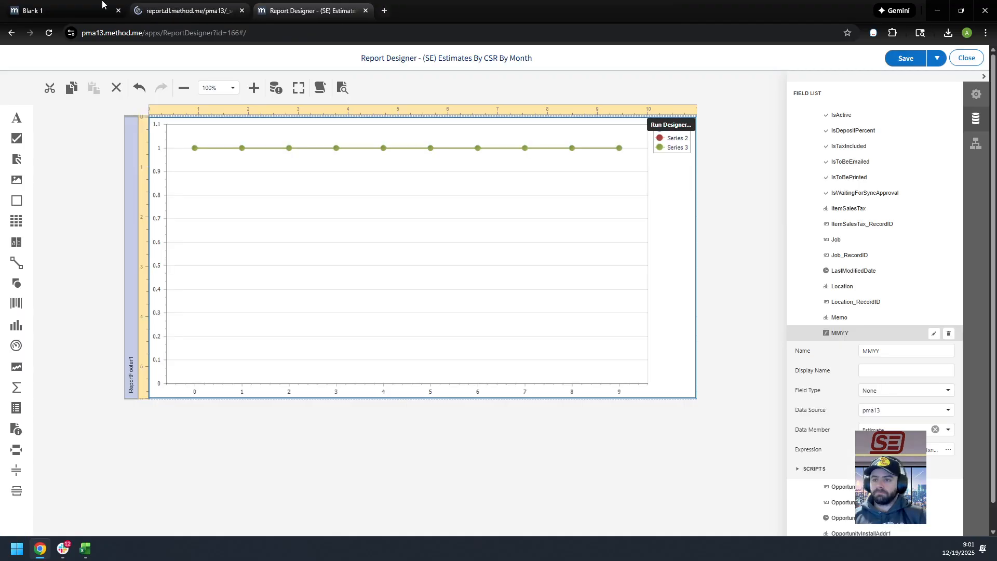
click(174, 5)
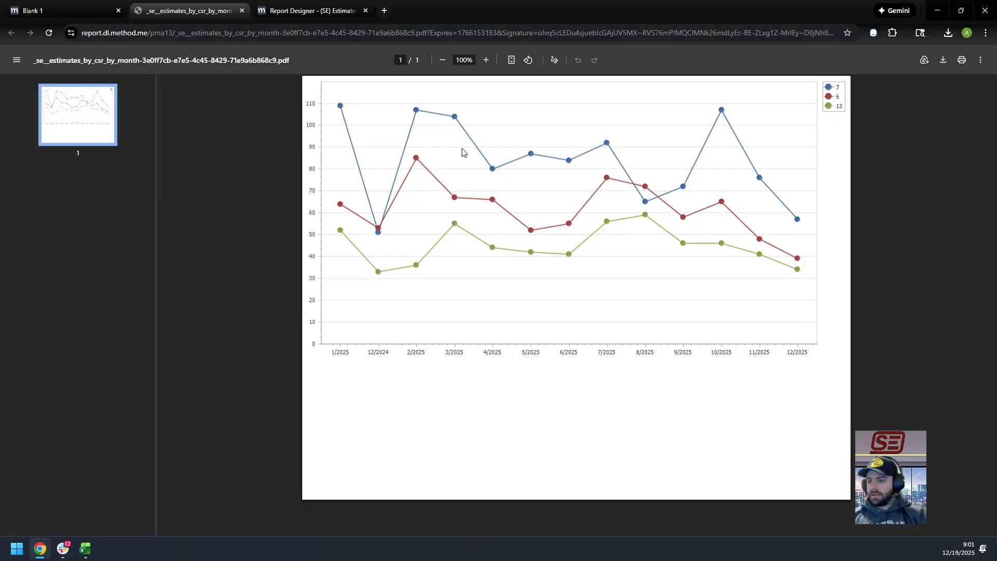
- Return to the report designer and set the report footer band's height to 850
click(336, 6)
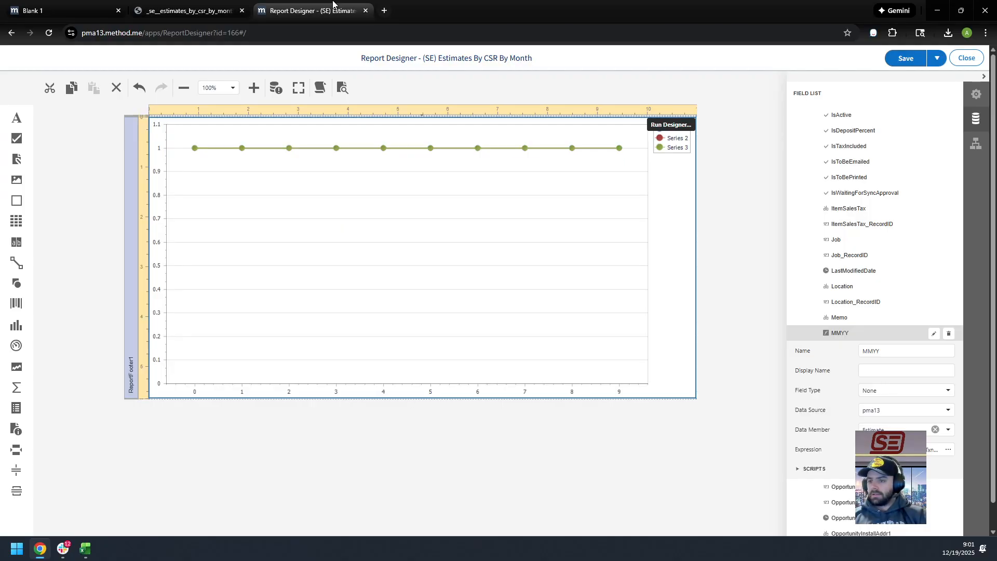
click(133, 397)
drag(131, 418, 136, 442)
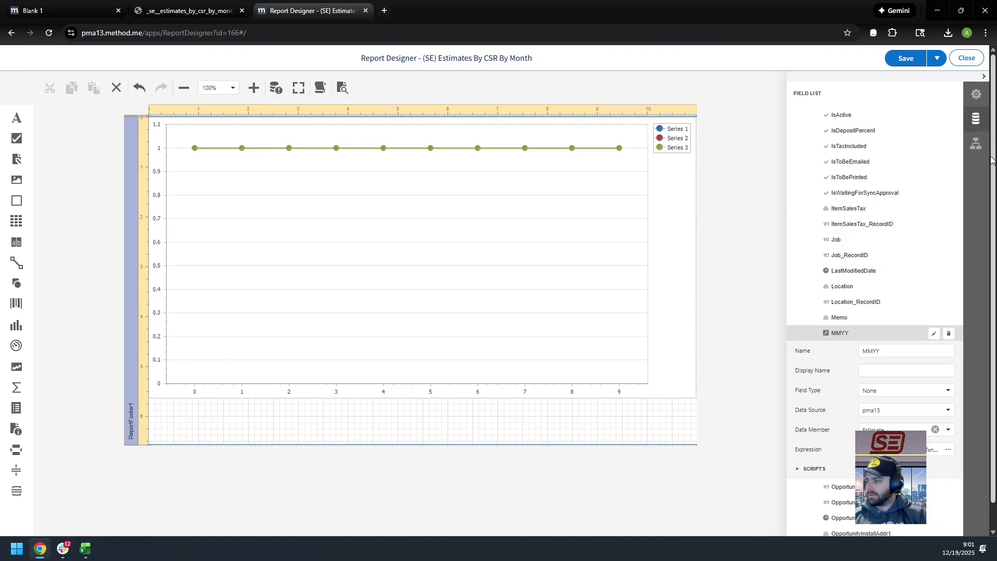
click(976, 94)
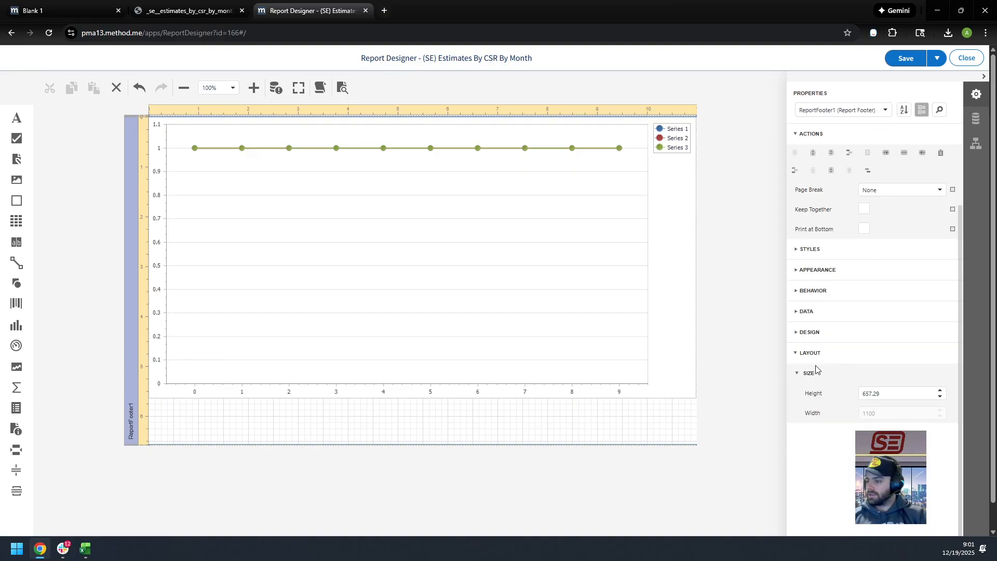
click(882, 390)
double_click(883, 390)
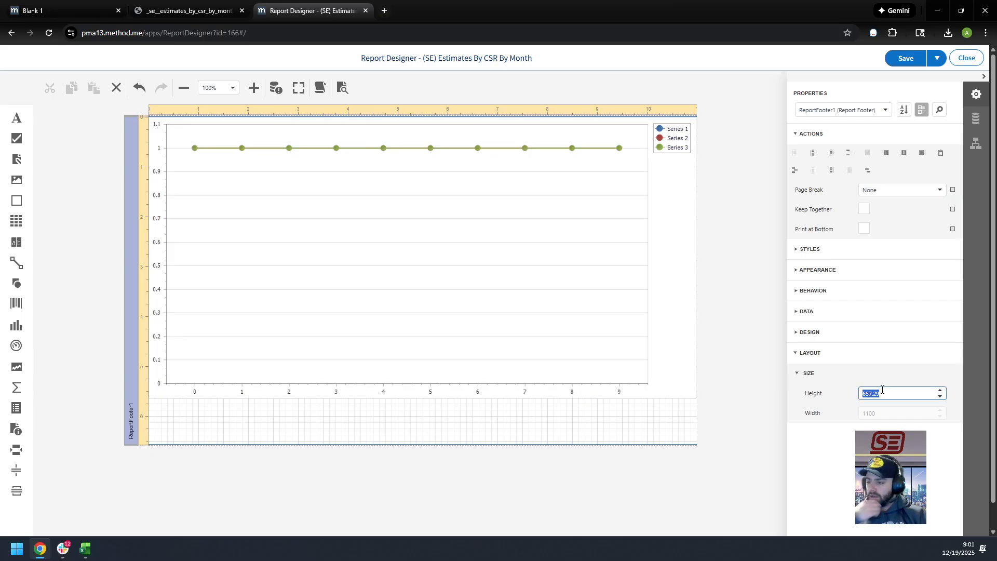
text(85)
key(Return)
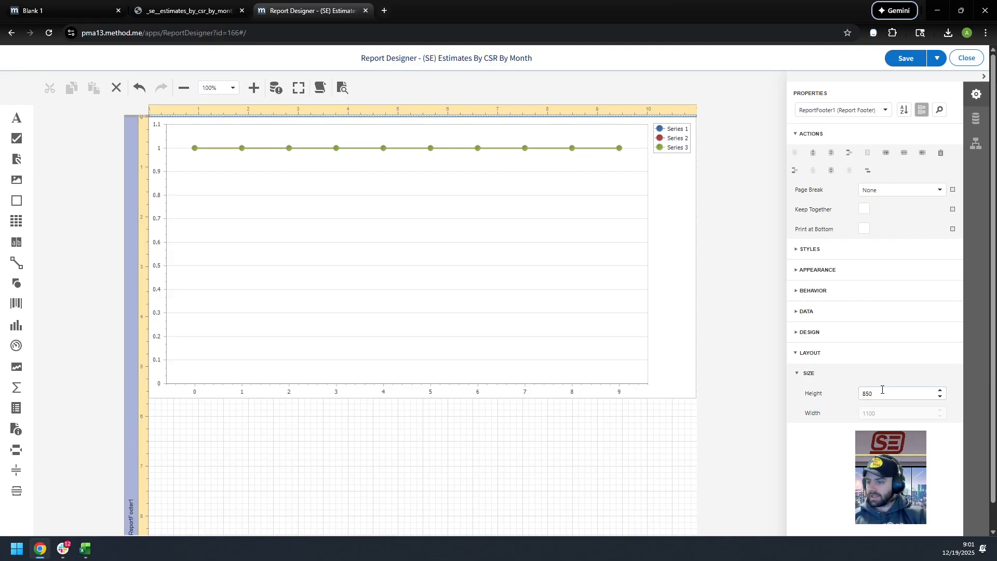
- Resize the line chart to a height of 850 and a width of 1100
scroll(540, 322, down, 1)
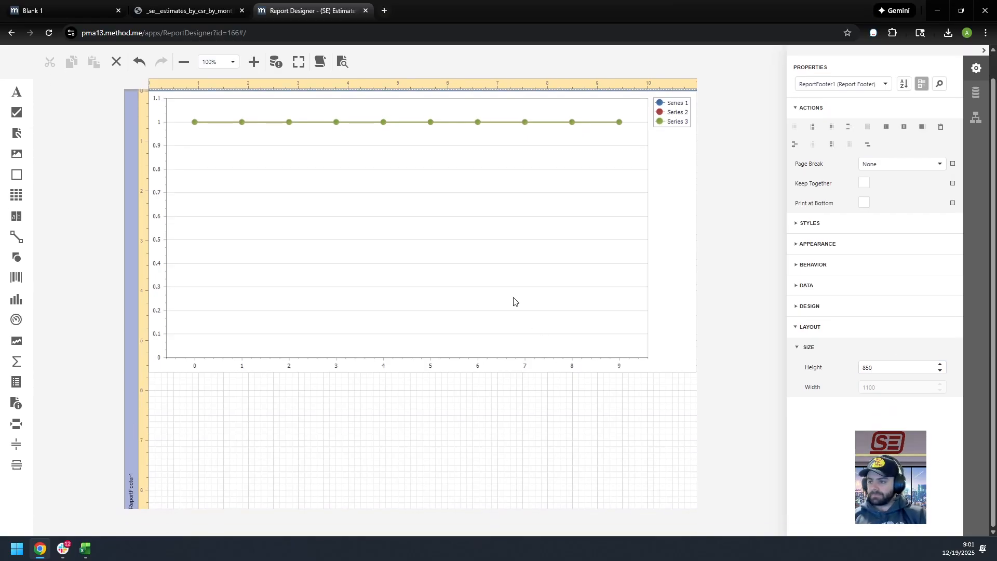
click(513, 299)
click(895, 308)
text(850)
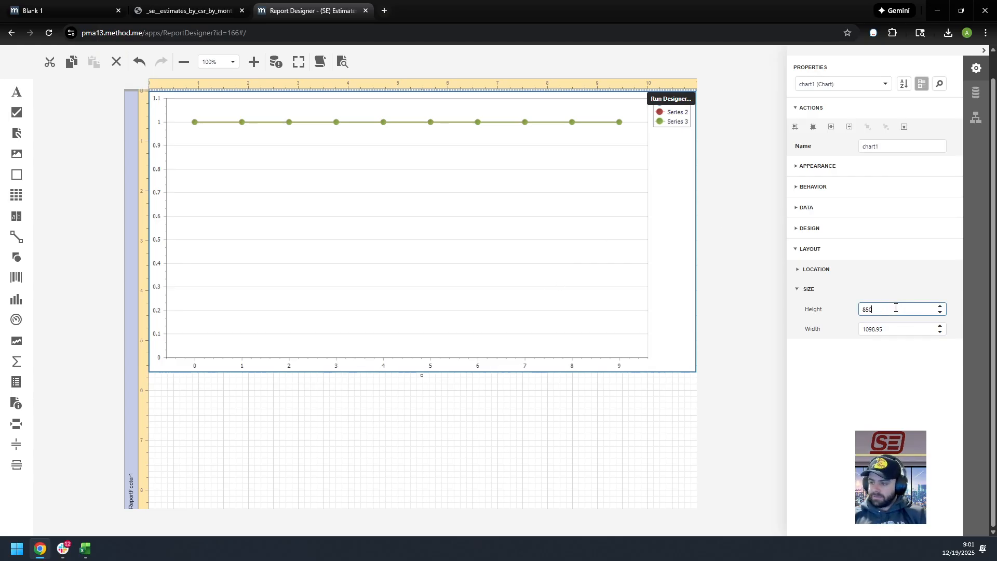
key(Tab)
text(1100)
key(Return)
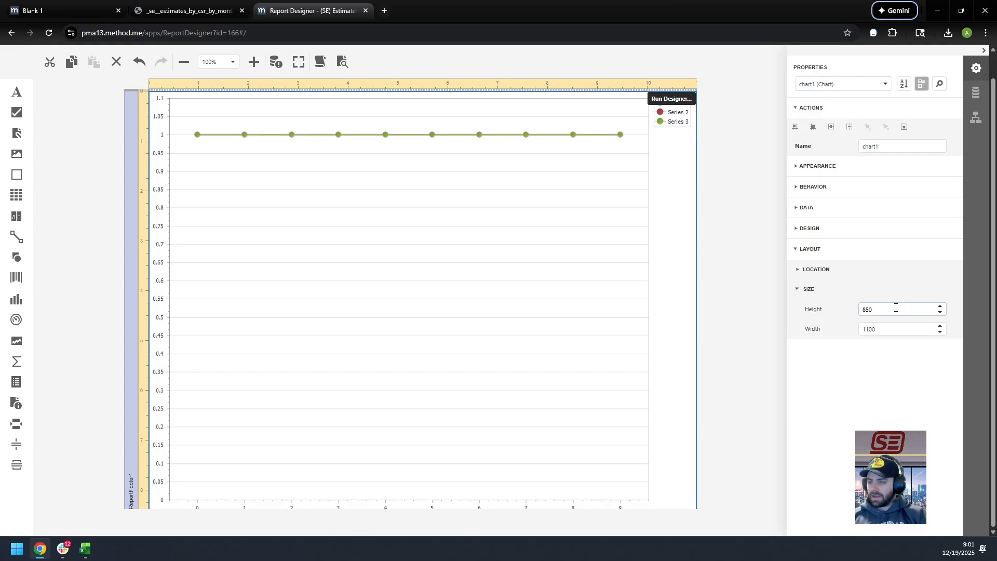
- Save the report design, generate the report again from the Sandbox button and view the new PDF
scroll(713, 196, up, 1)
click(898, 64)
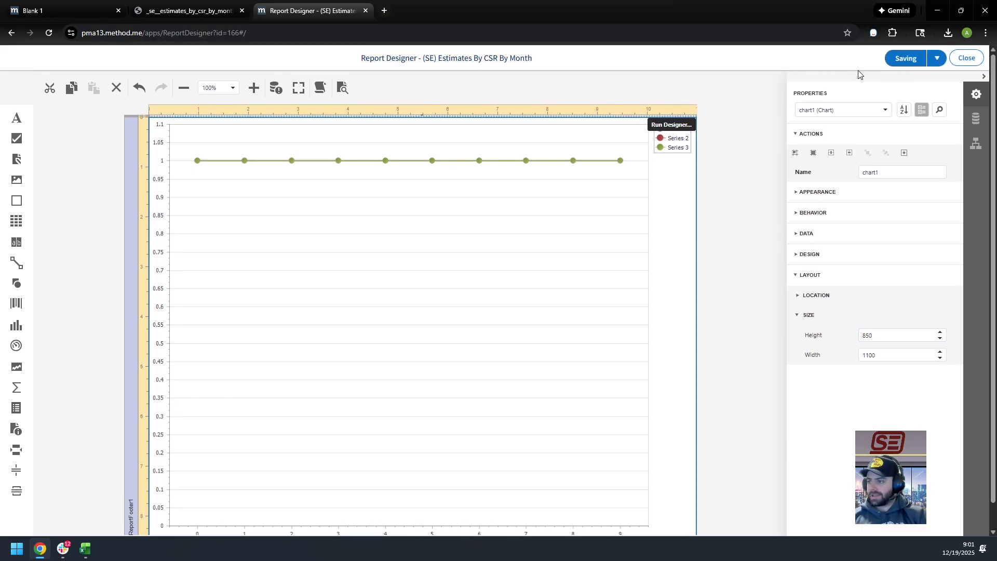
click(54, 7)
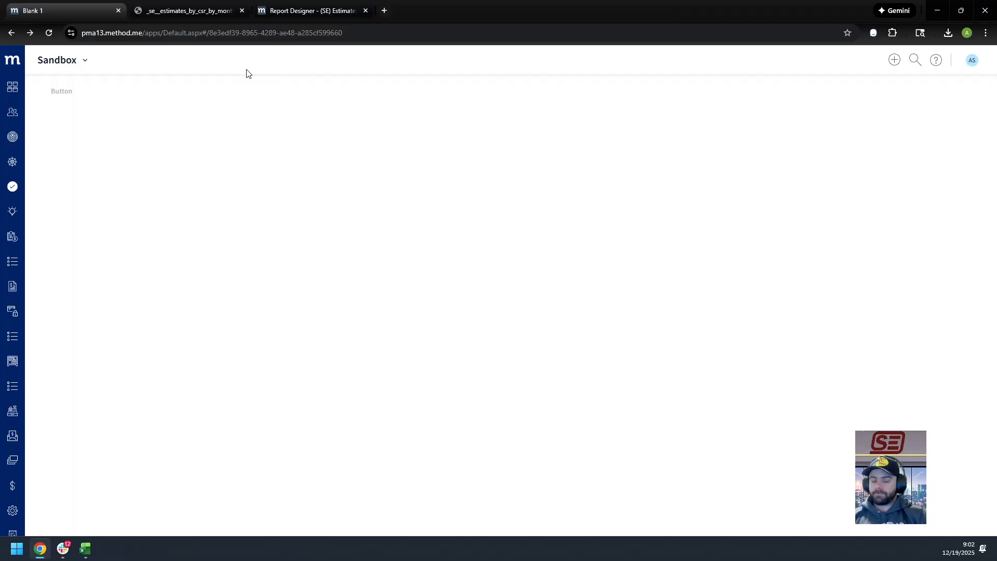
click(151, 7)
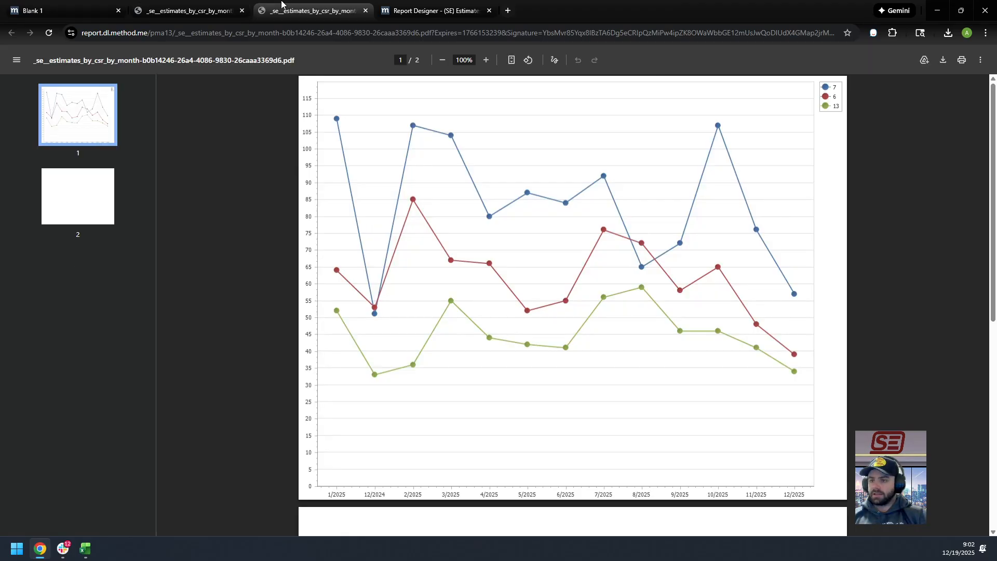
- Check both pages of the PDF, then resize the line chart in the report designer to a height of 845 and a width of 1080
drag(283, 8, 187, 5)
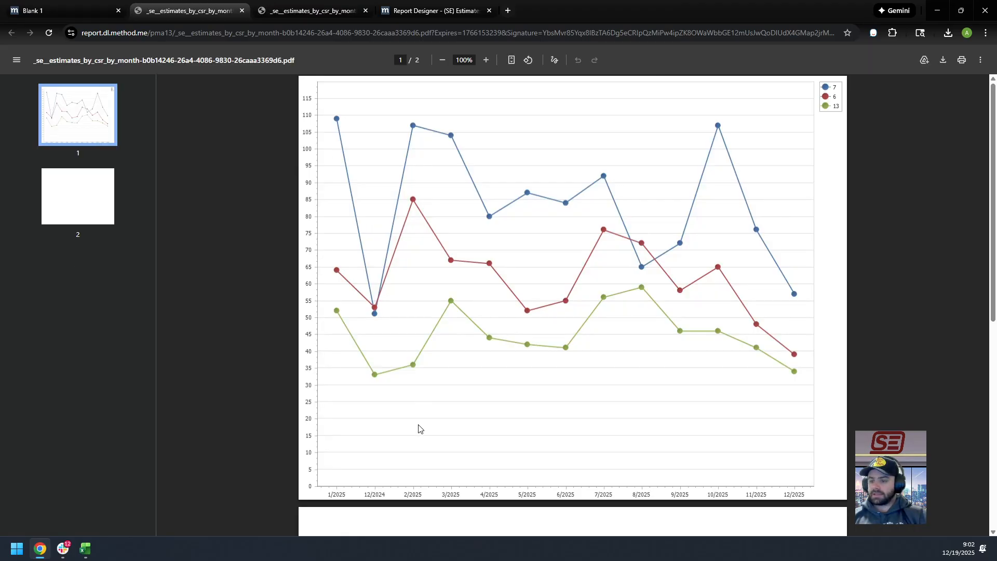
scroll(418, 416, down, 6)
scroll(446, 410, up, 6)
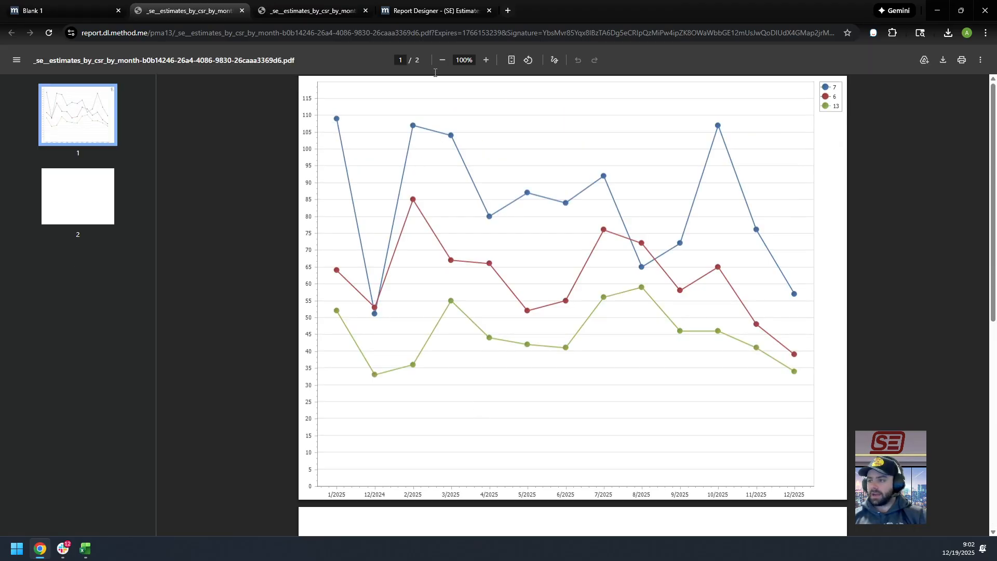
click(436, 11)
double_click(894, 359)
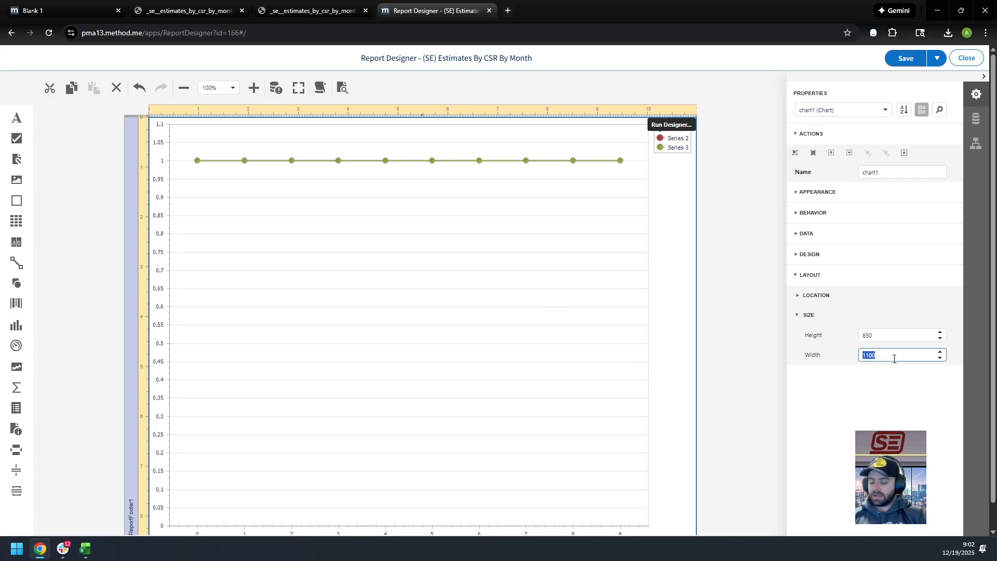
text(1)
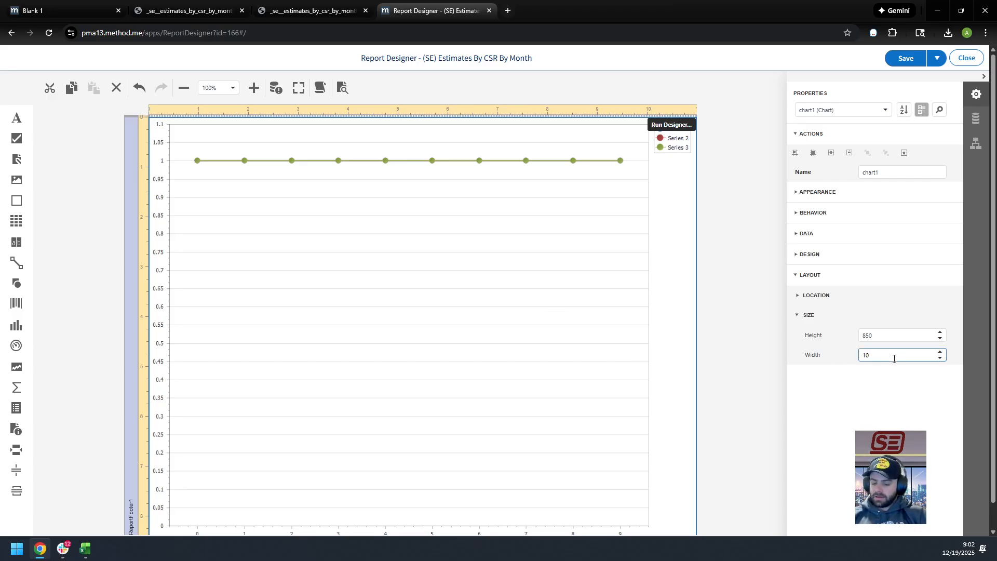
key(shift+Tab)
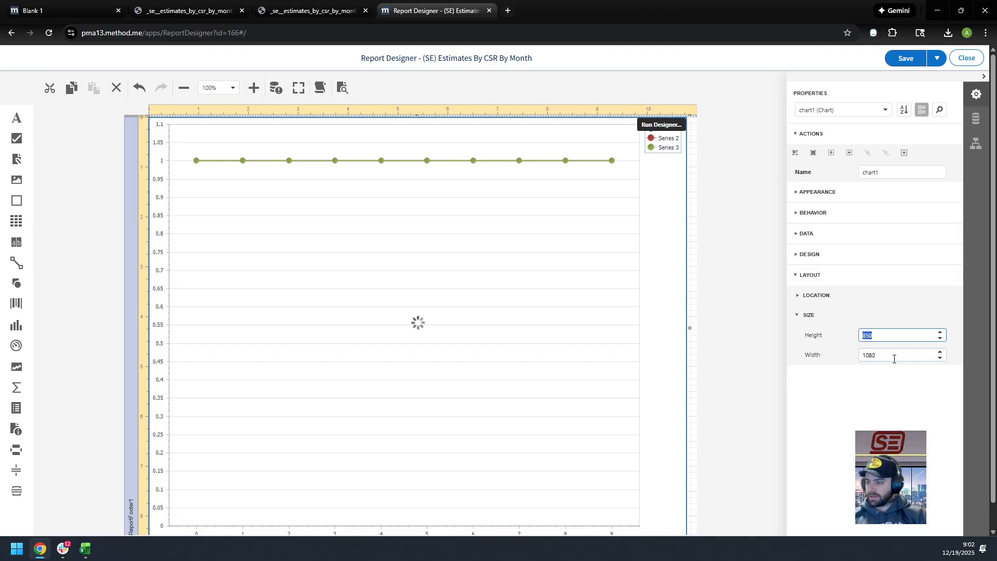
text(8)
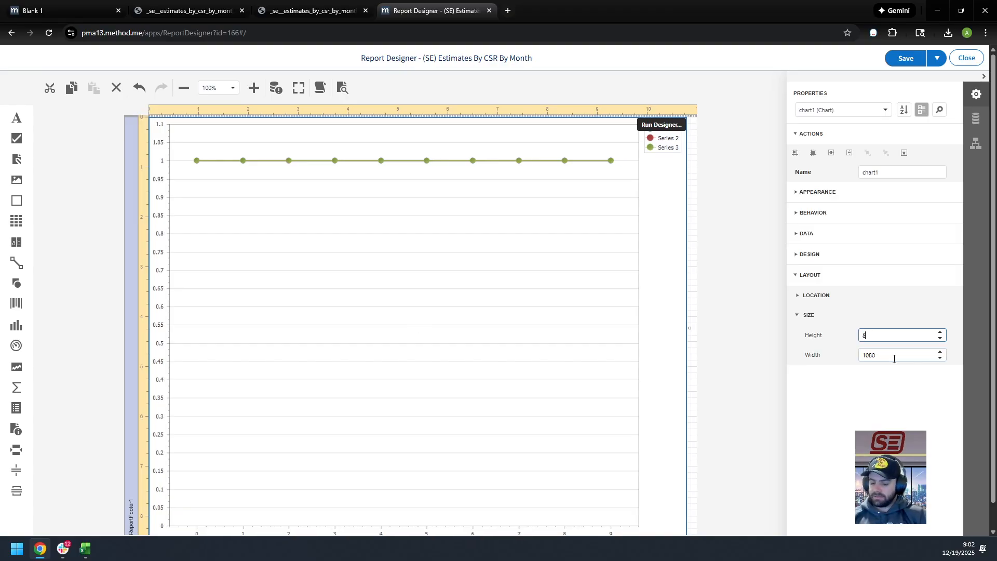
text(45)
key(Tab)
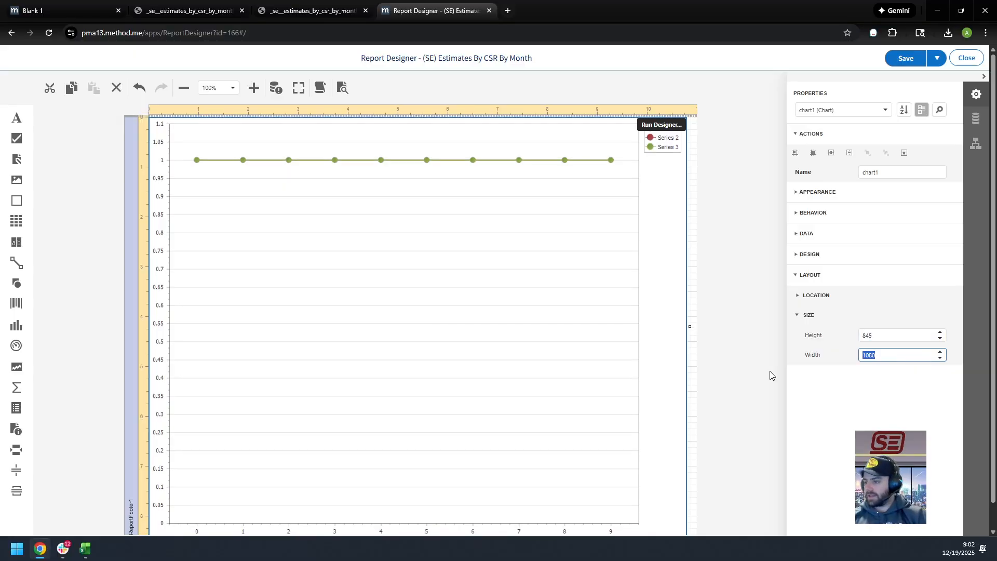
- Center the line chart vertically and horizontally within the report footer band
click(518, 308)
click(850, 152)
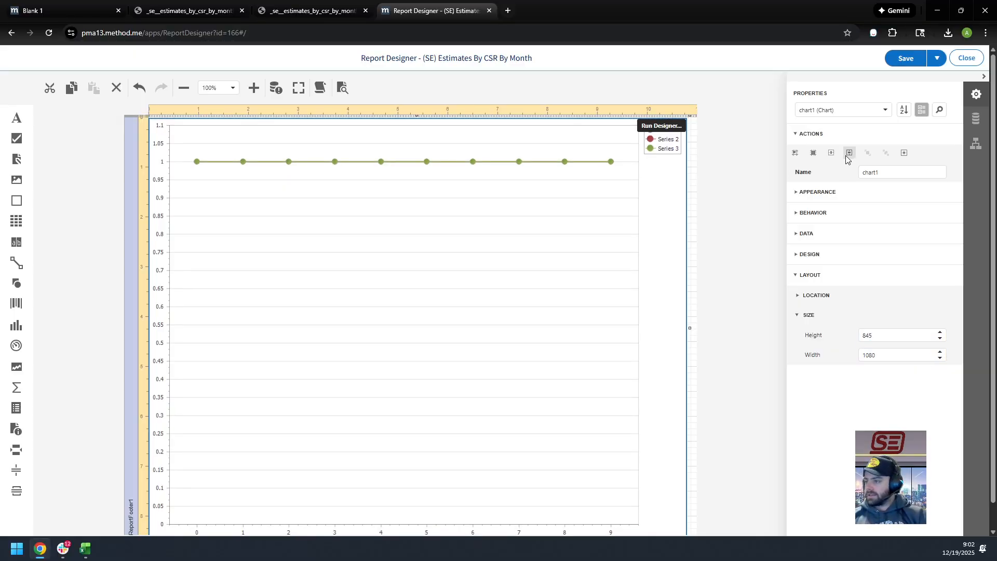
click(831, 152)
- Regenerate the report from the Sandbox button with the resized, centered chart and review the resulting PDF
click(78, 7)
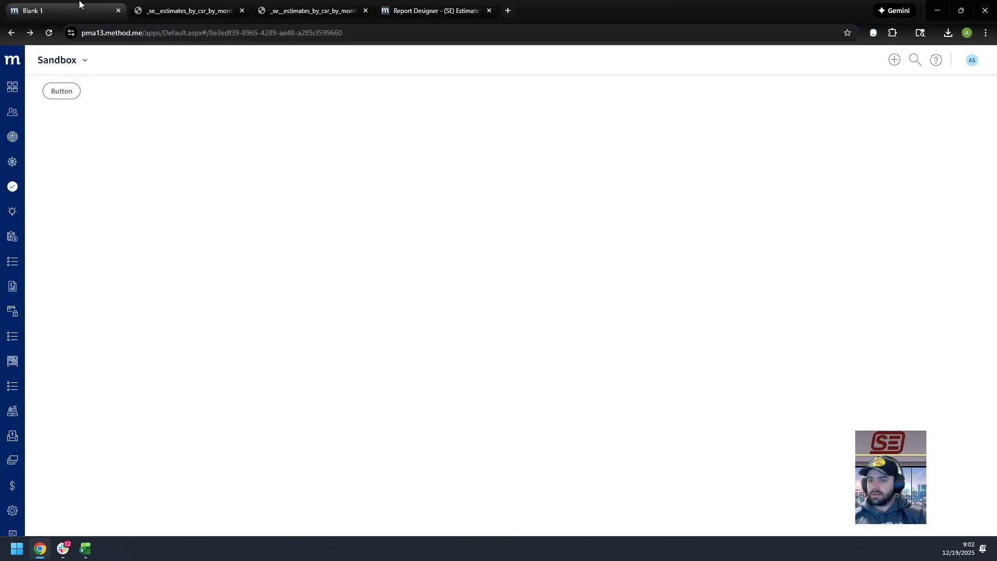
click(196, 17)
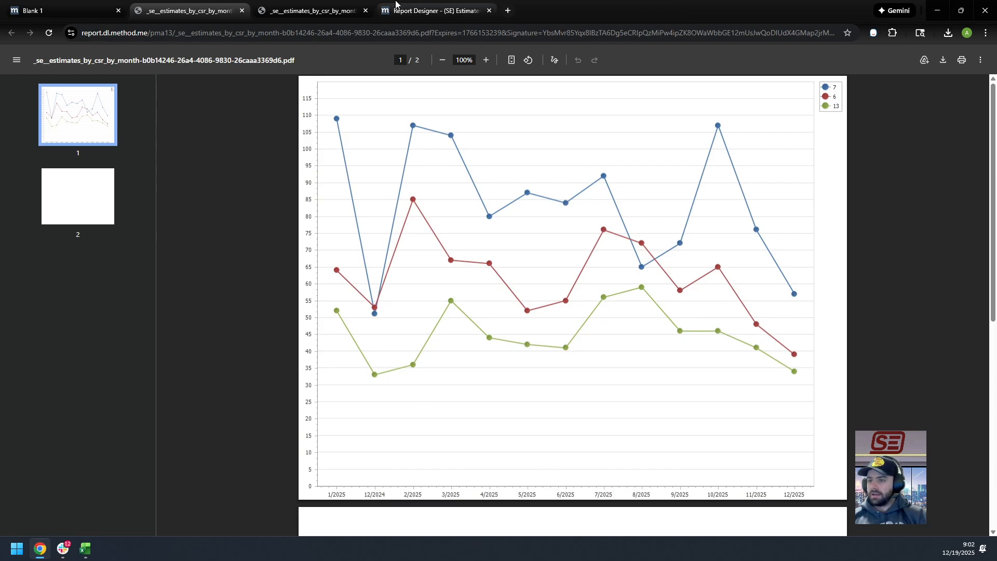
click(296, 9)
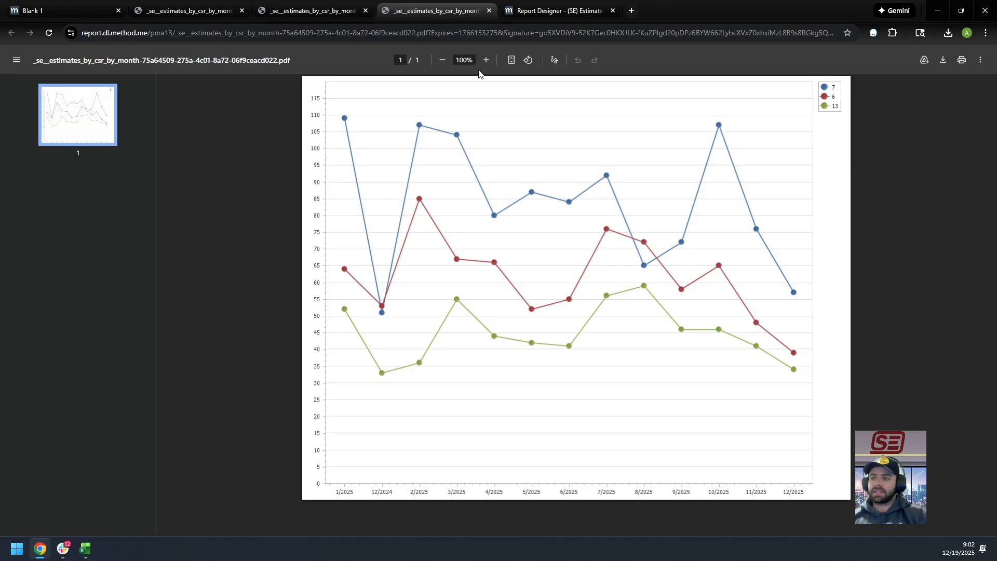
drag(387, 6, 208, 6)
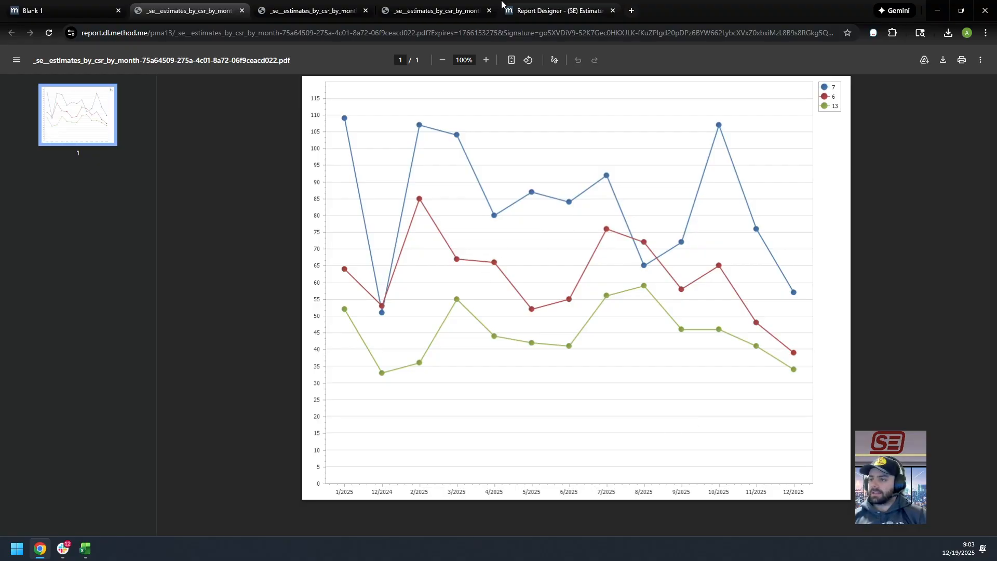
- Return to the report designer, open the Chart Designer for the line chart and add a title docked top center
click(549, 5)
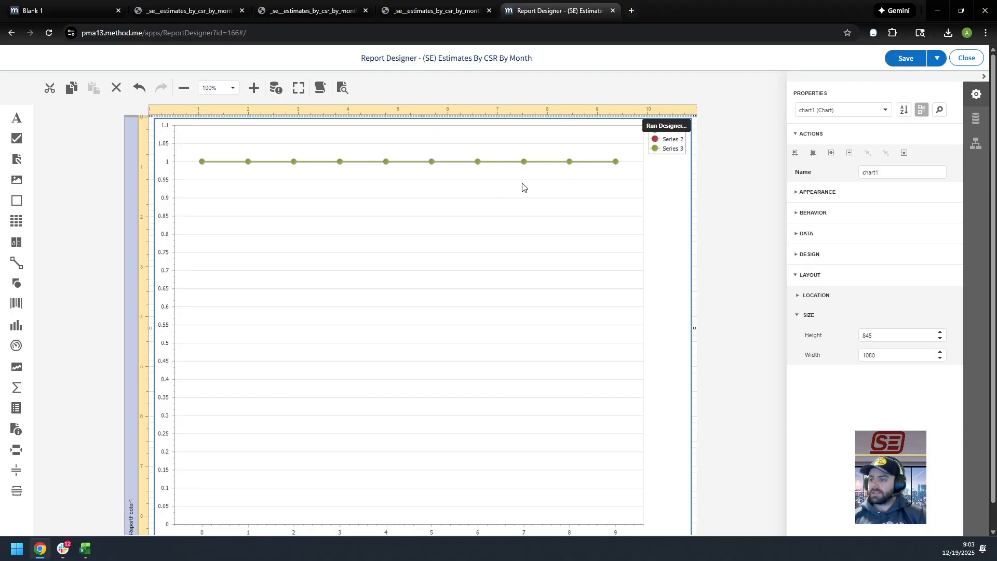
click(661, 125)
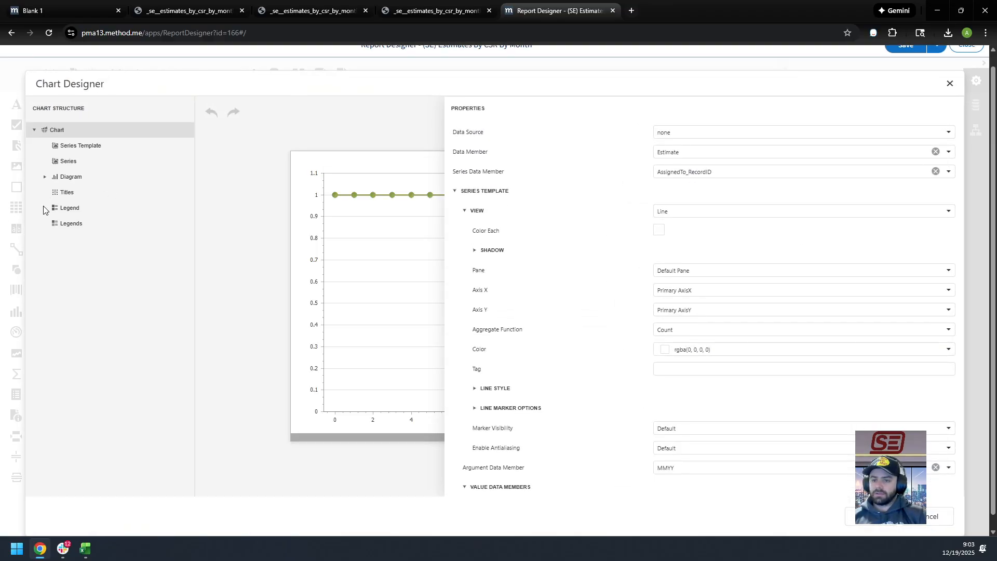
click(150, 194)
click(178, 194)
click(178, 195)
click(178, 194)
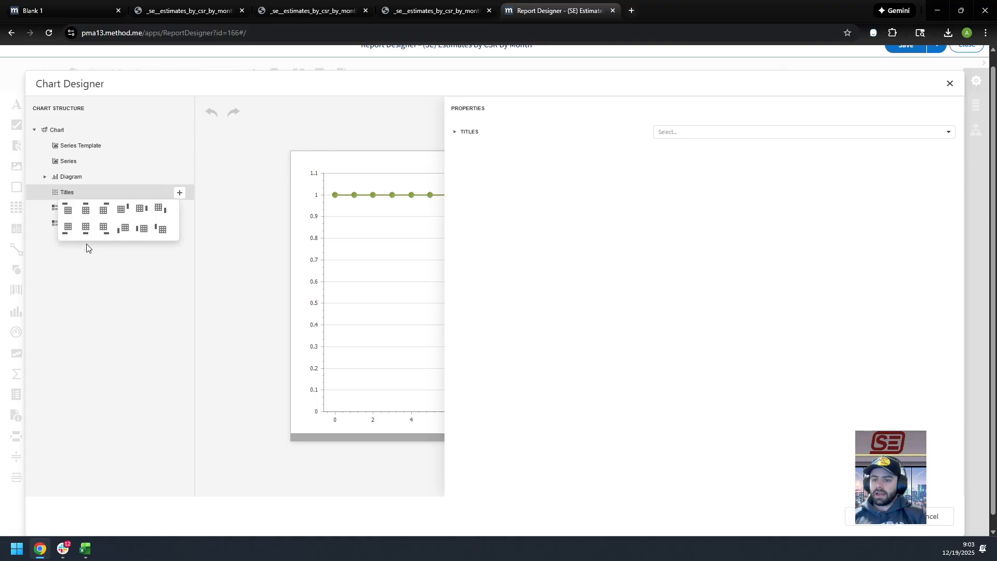
click(91, 207)
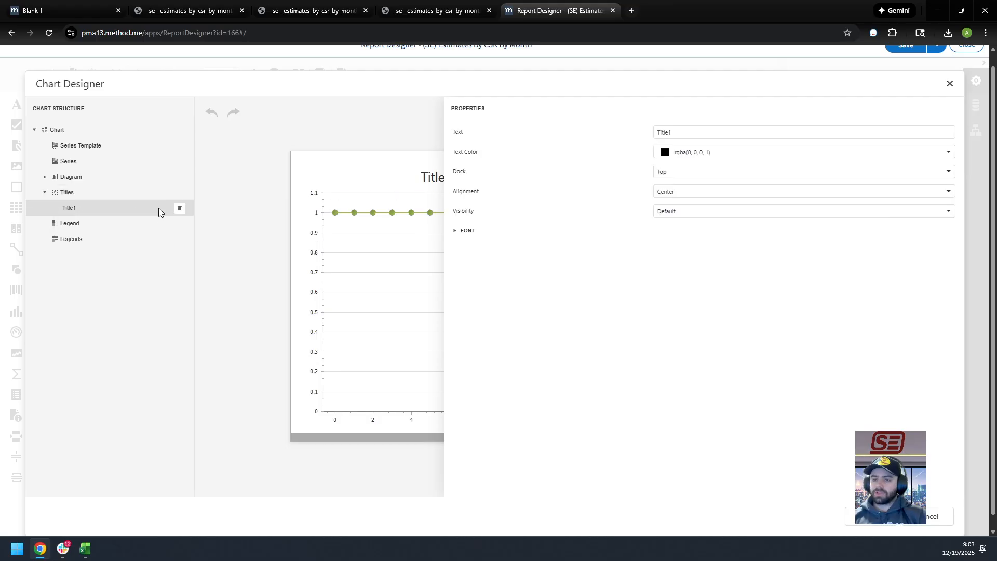
- Add two more chart titles, one docked left center and one docked bottom center
click(161, 194)
click(179, 193)
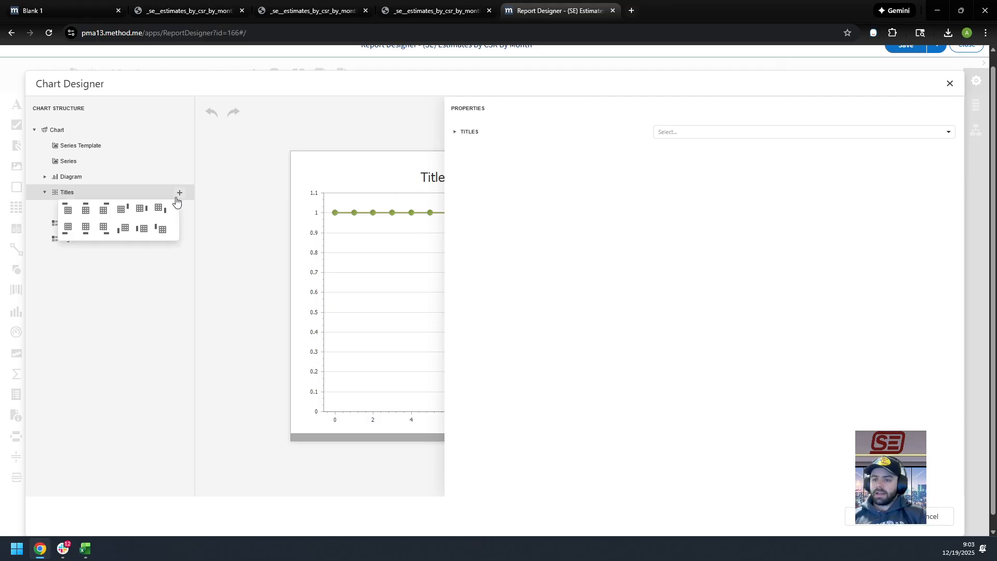
click(145, 232)
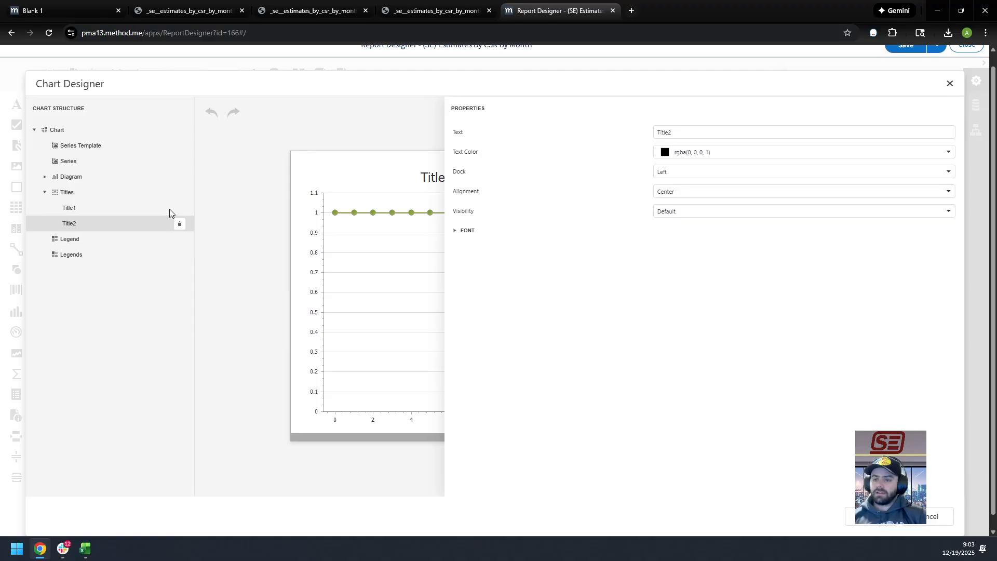
click(156, 193)
click(179, 193)
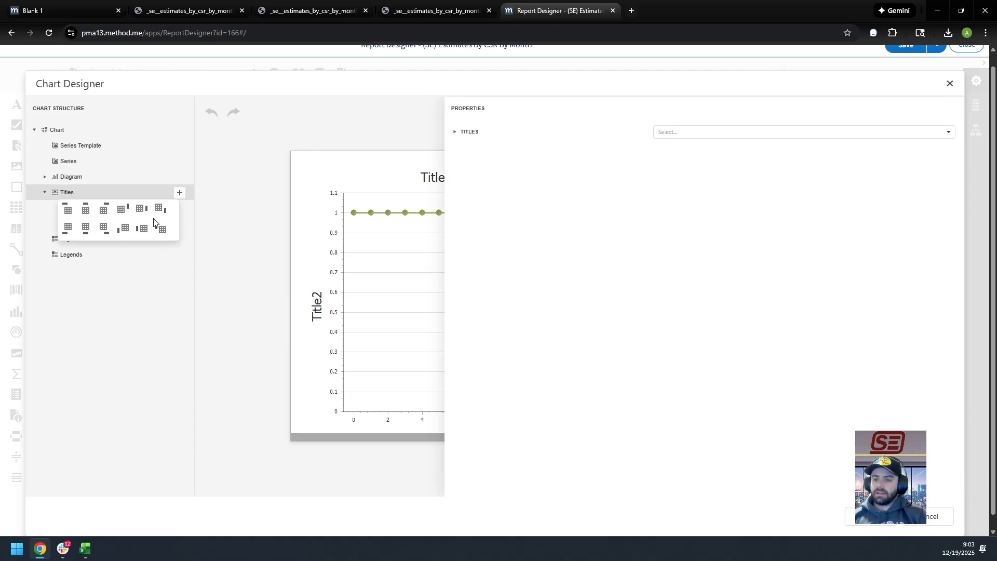
click(87, 234)
- Set the top chart title's text to "Estimates By CSR By Month"
click(134, 209)
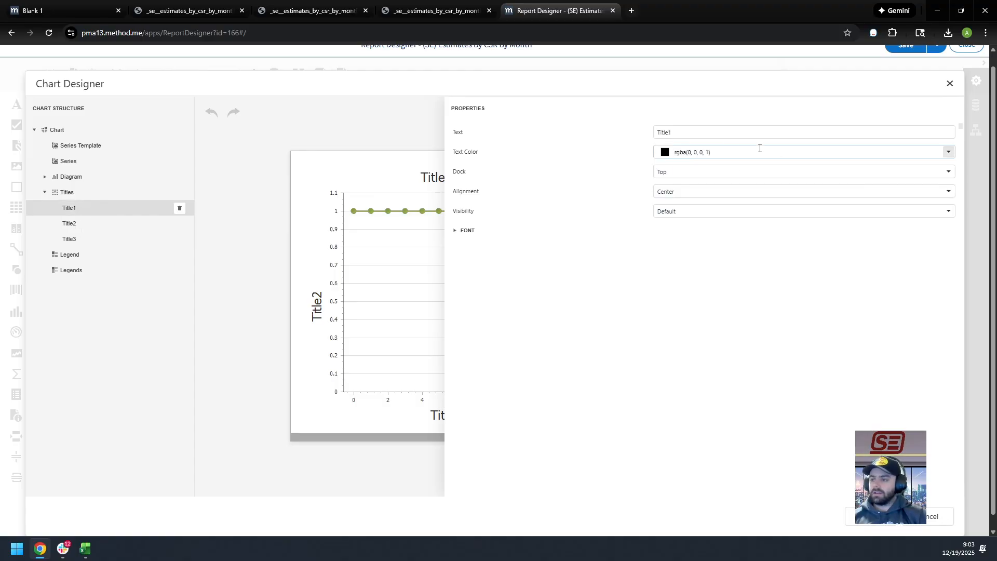
double_click(732, 130)
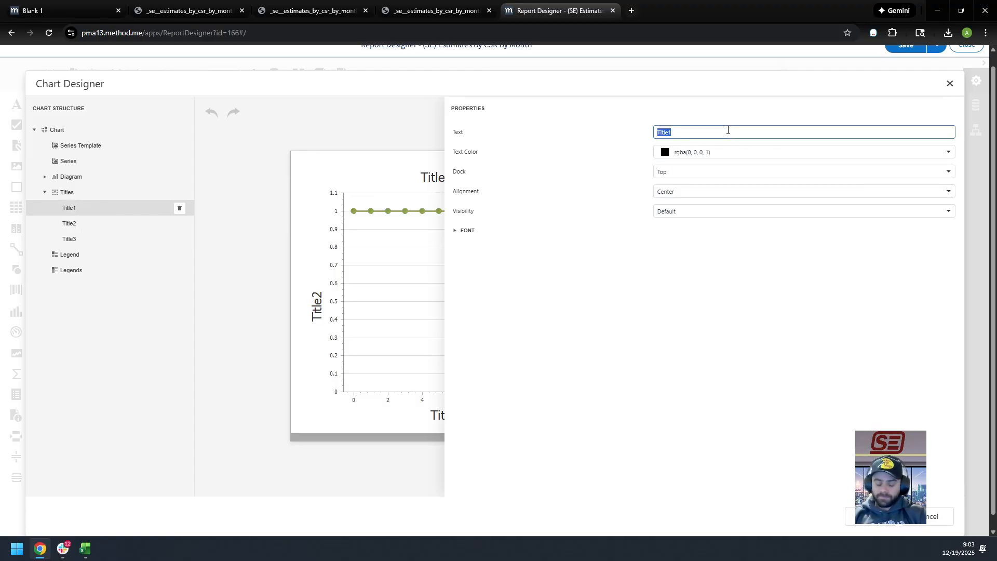
text(Estimates By CSR By Month)
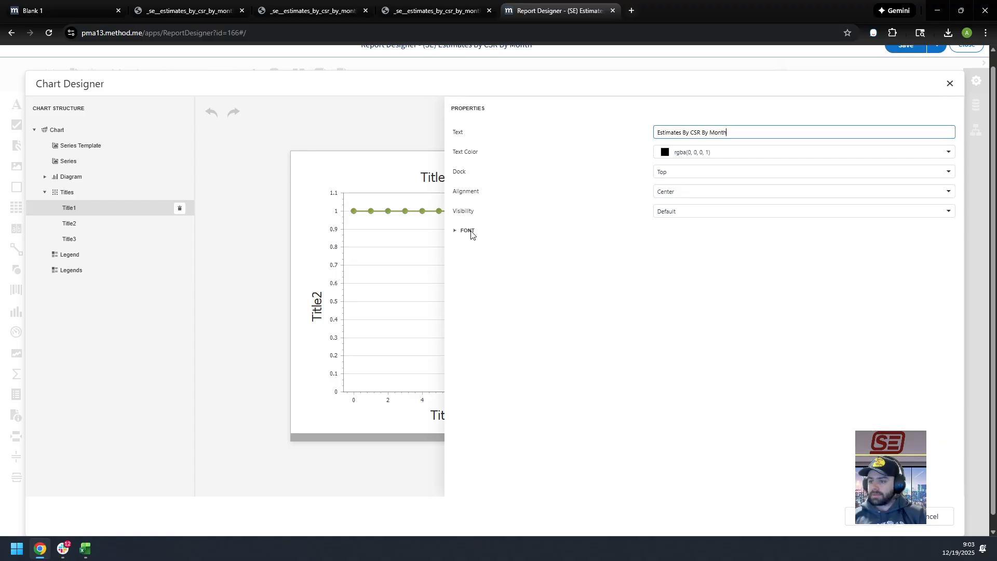
- Set the left chart title's text to "Count of Estimates" and its font size to 12
click(100, 223)
double_click(717, 133)
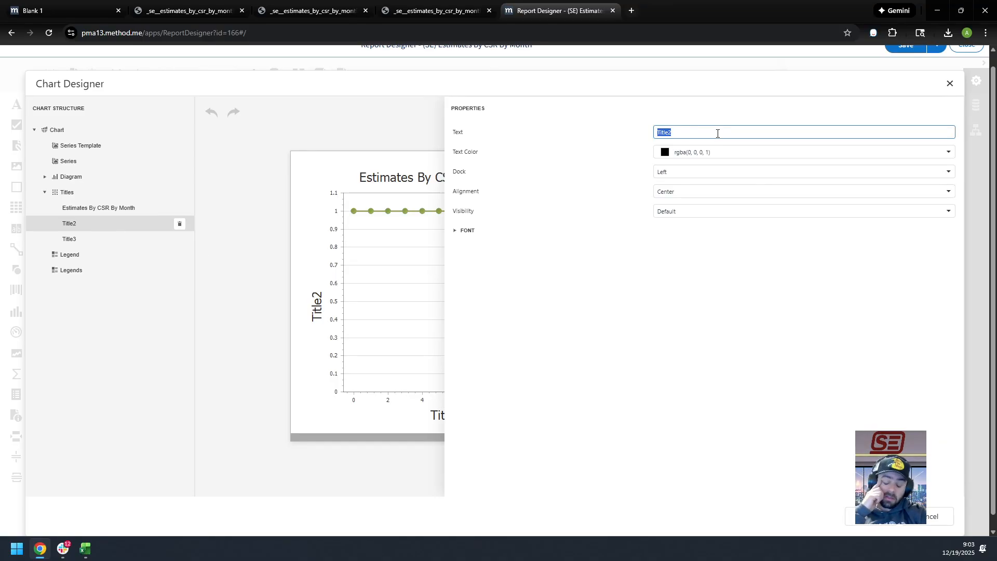
text(Count of Estimates)
key(Tab)
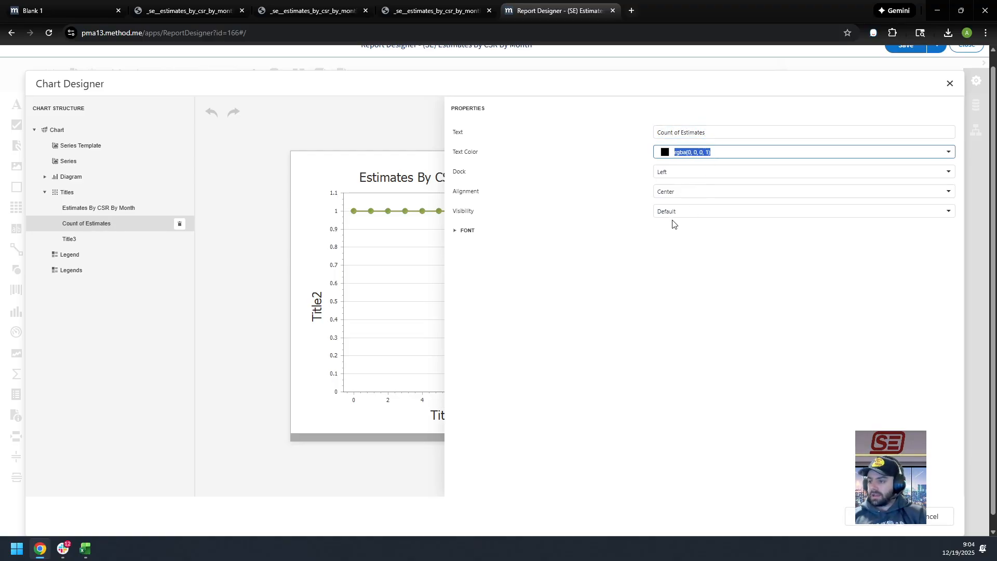
click(460, 230)
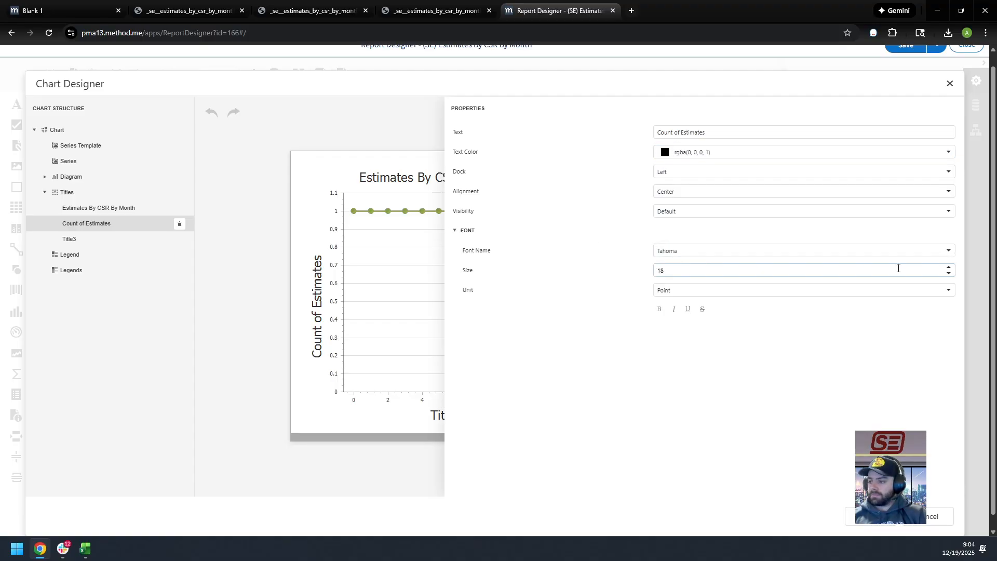
click(948, 273)
click(948, 273)
click(949, 273)
click(948, 273)
click(949, 274)
click(949, 273)
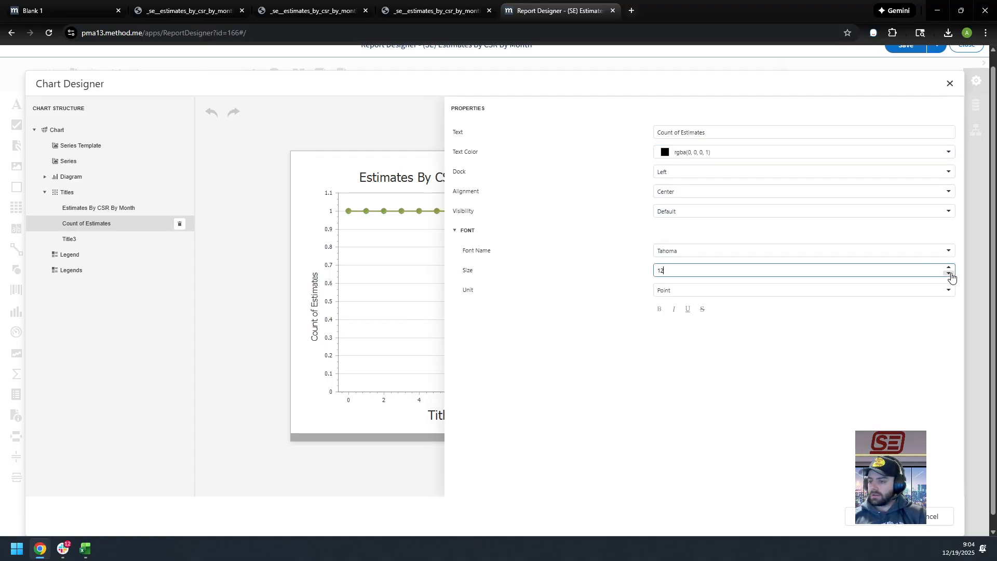
- Set the bottom chart title's text to "mm/yyyy" with font size 12 and apply the chart changes
click(106, 255)
click(114, 242)
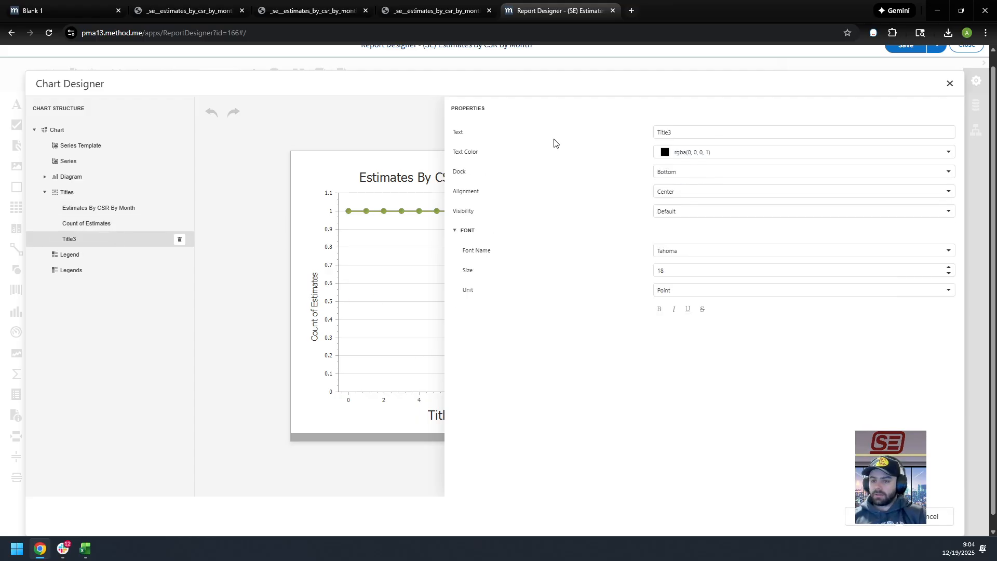
click(719, 133)
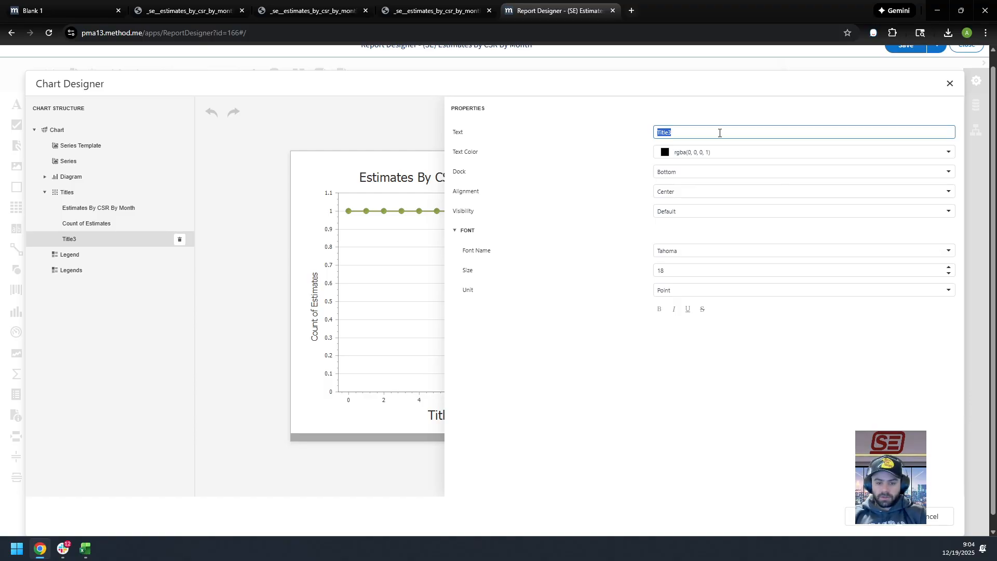
text(mm/yyyy)
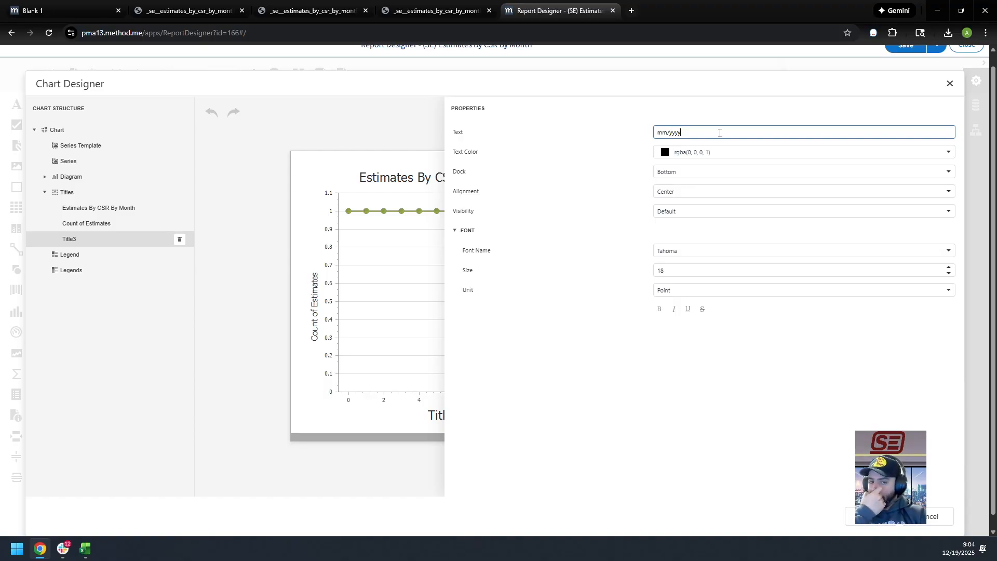
key(Tab)
click(948, 274)
click(948, 273)
click(948, 273)
click(949, 274)
click(949, 273)
click(949, 274)
click(873, 516)
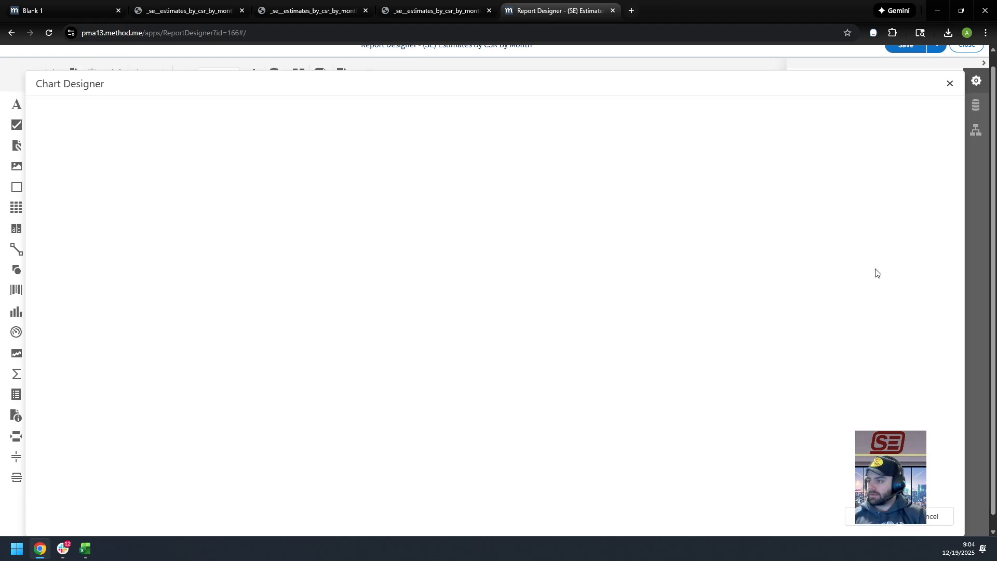
- Save the report design with the new chart titles and run the Sandbox button to generate the report again
click(56, 5)
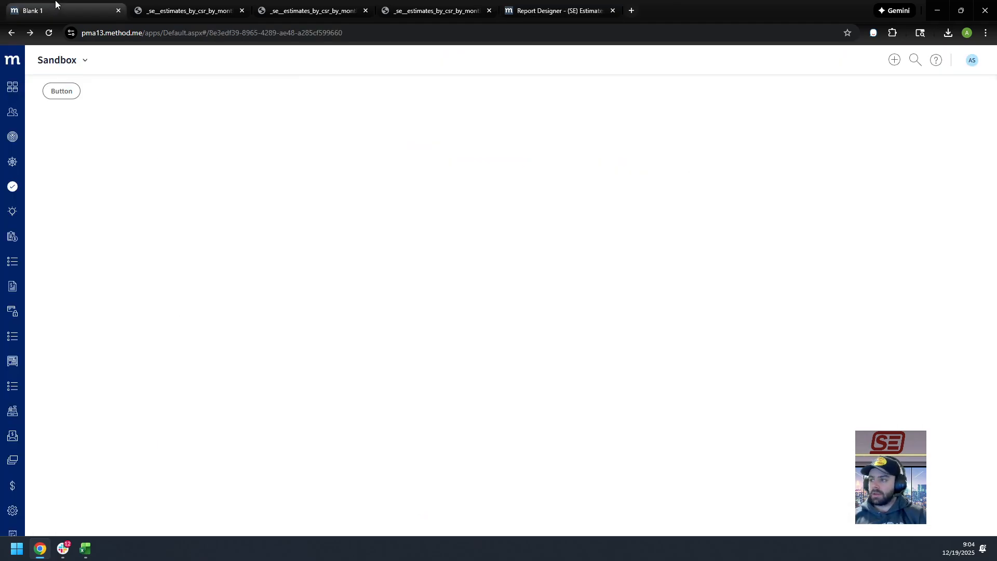
click(558, 10)
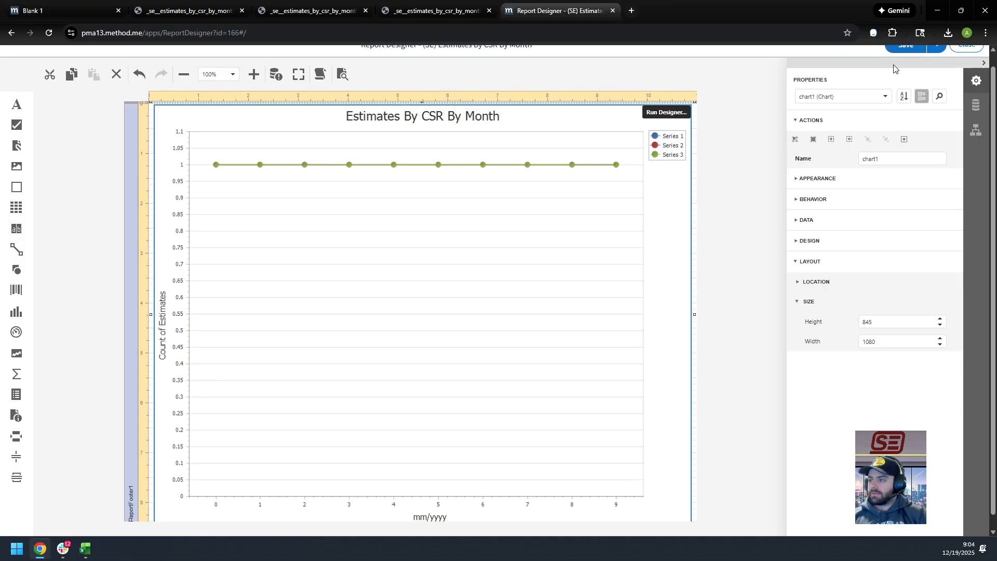
scroll(893, 69, up, 1)
click(894, 61)
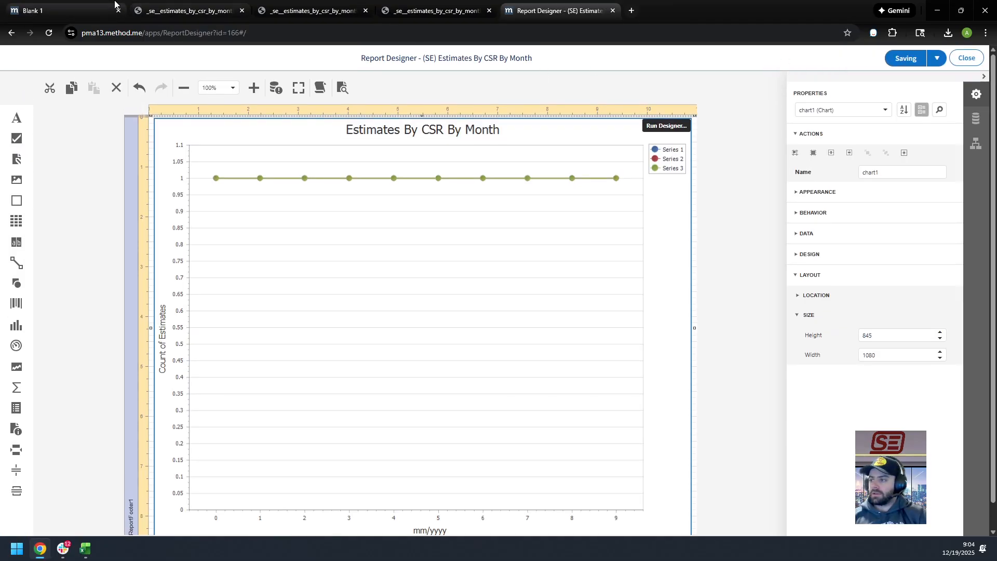
click(96, 6)
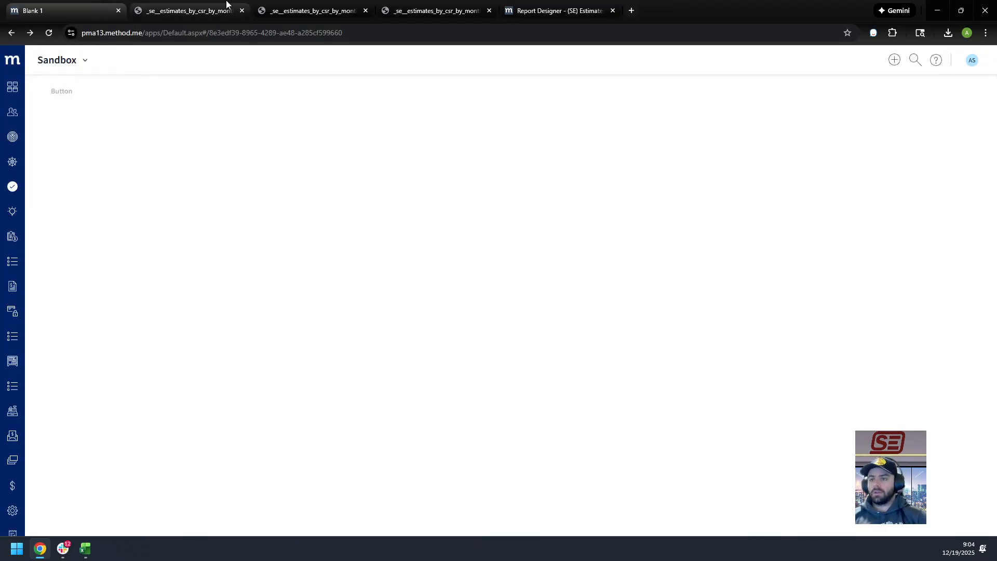
- Close the browser tabs holding the earlier generated PDF reports
click(244, 17)
click(242, 11)
click(242, 11)
click(242, 10)
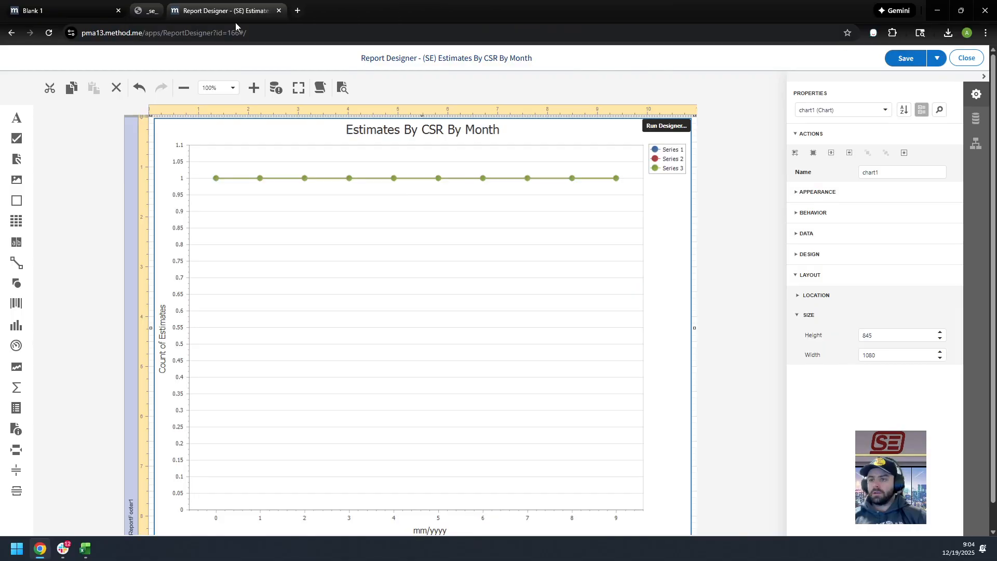
- Review the newly generated Estimates By CSR By Month PDF and close its browser tab
click(62, 6)
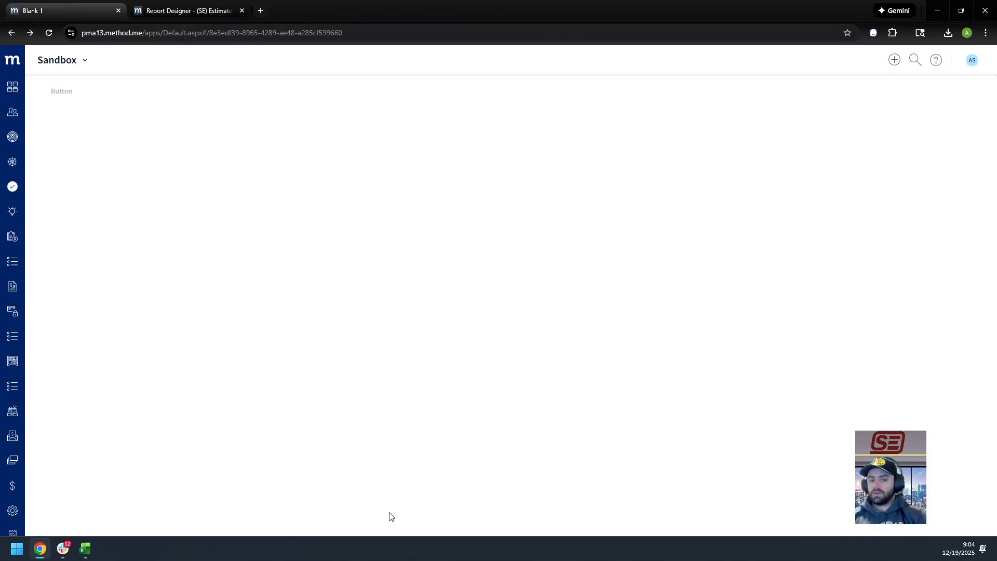
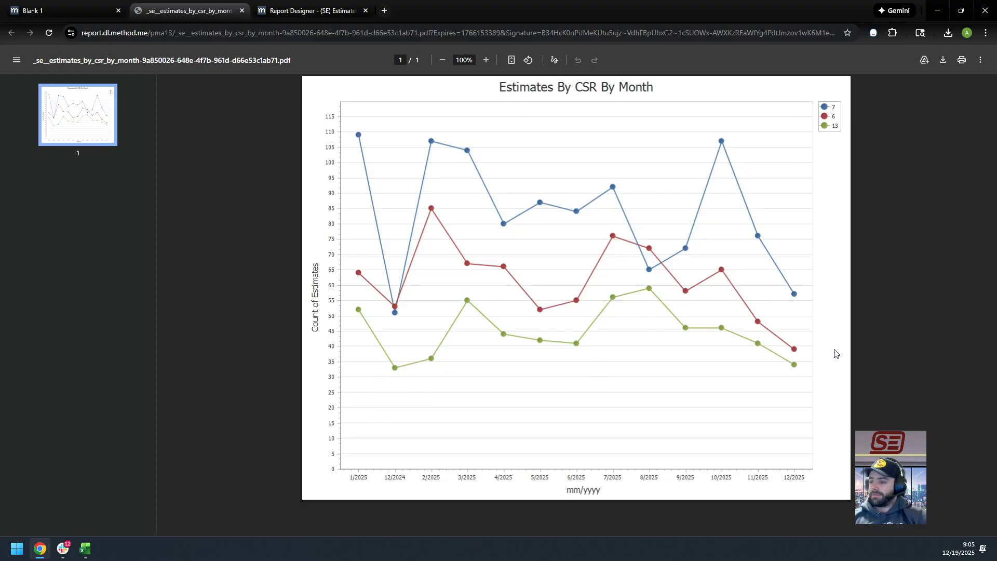
click(81, 5)
click(200, 10)
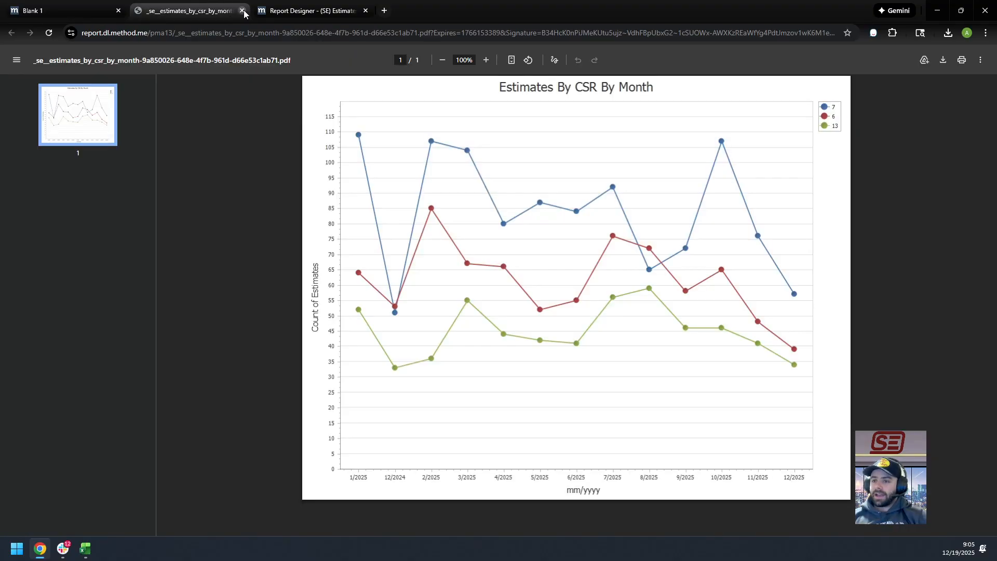
click(242, 10)
- Save the Estimates By CSR By Month report design and close the report designer
click(199, 4)
click(906, 58)
click(965, 62)
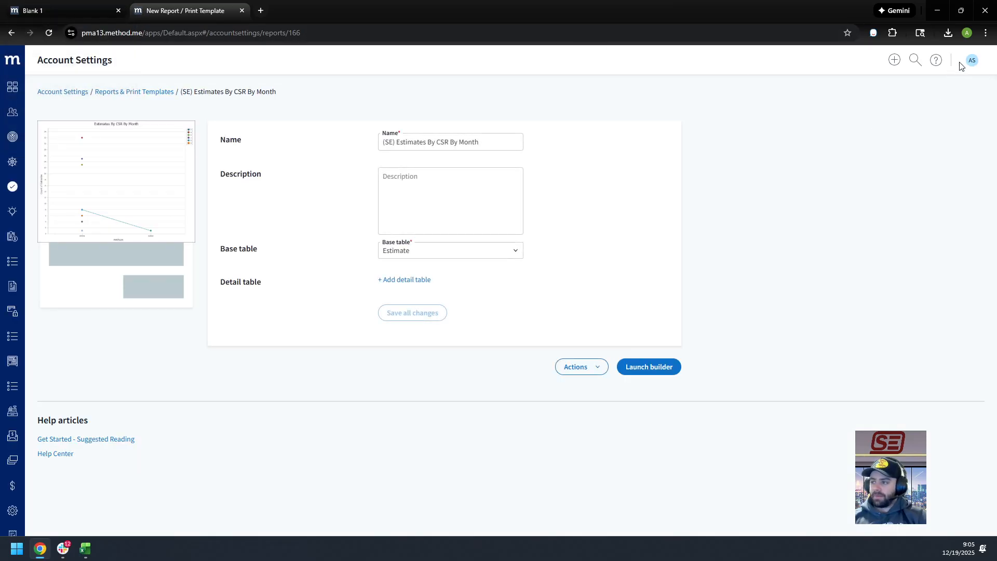
- Open the Tables & Fields list in the account settings
click(972, 62)
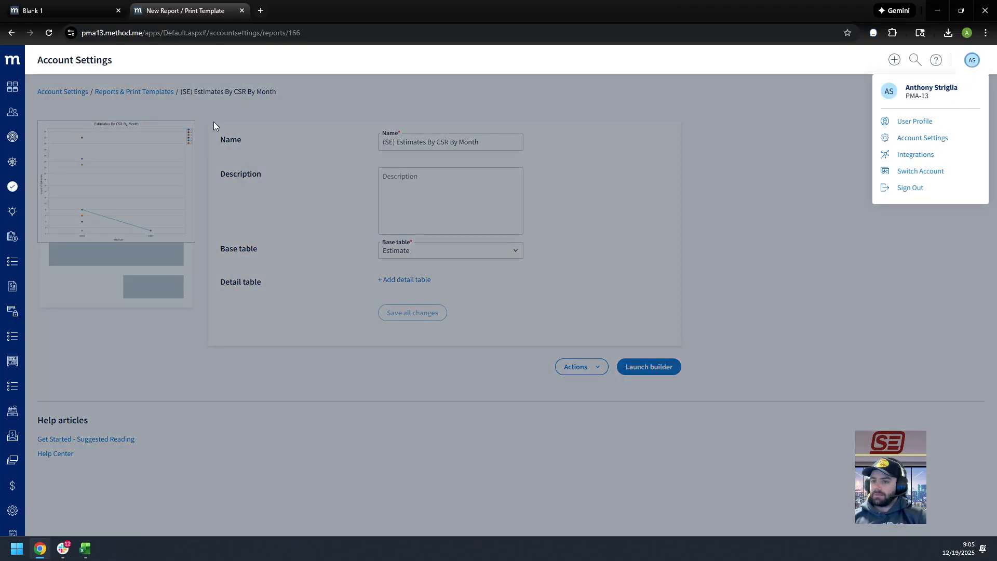
click(71, 92)
click(70, 93)
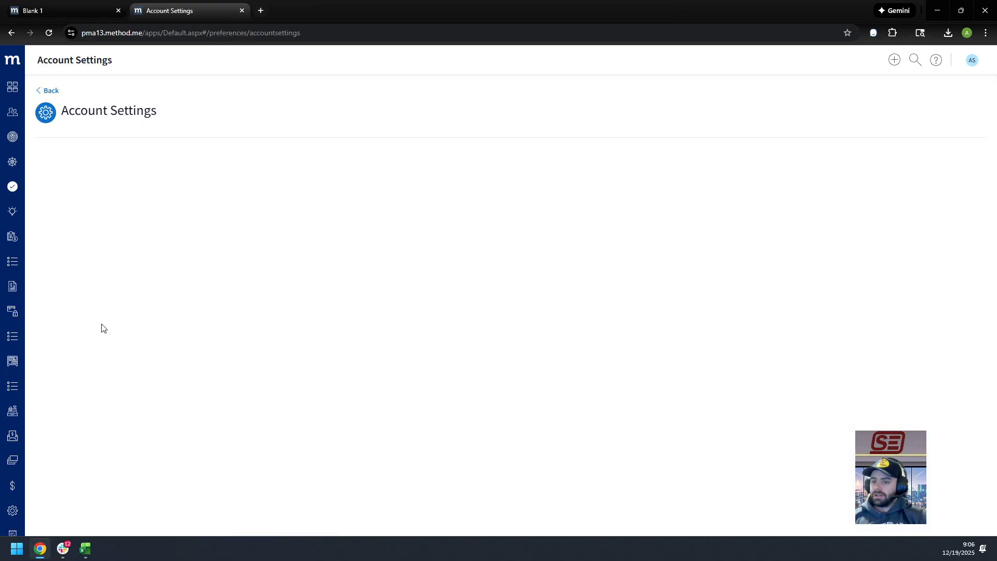
click(94, 395)
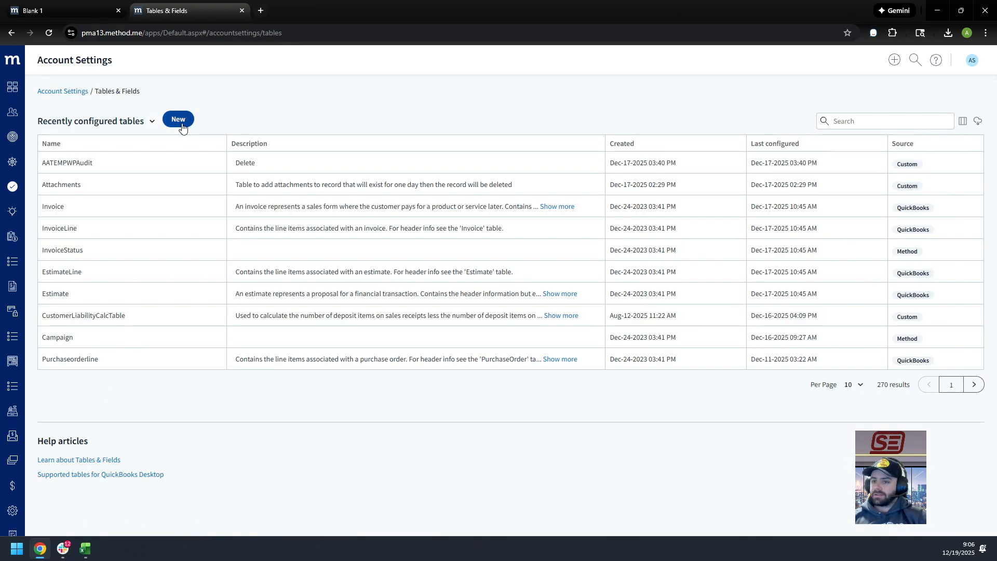
- Create a new table named CSREstimatesAttachments with the description "For CSR Estimates By Month Report"
click(187, 122)
click(444, 270)
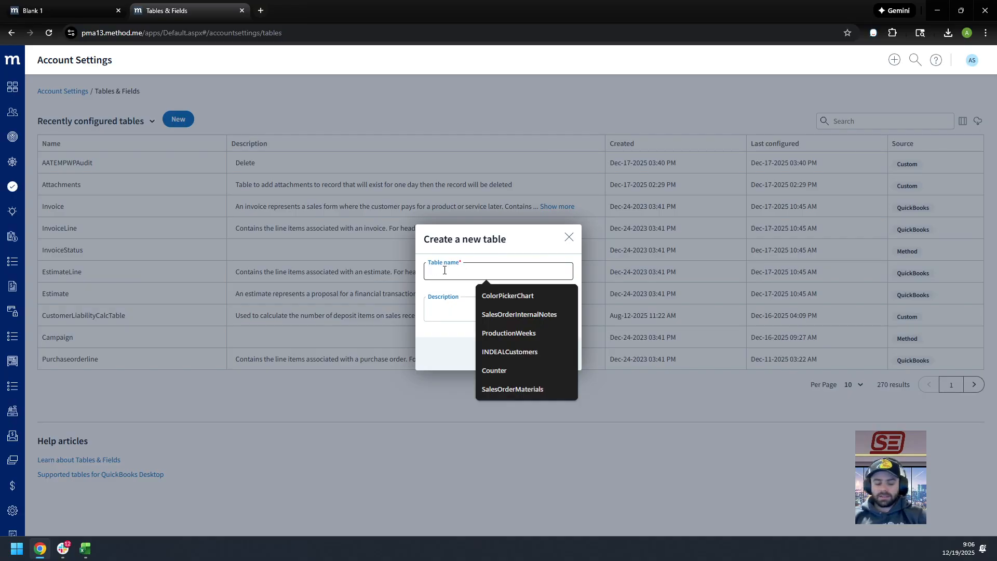
text(Test)
key(BackSpace)
key(BackSpace)
key(BackSpace)
key(BackSpace)
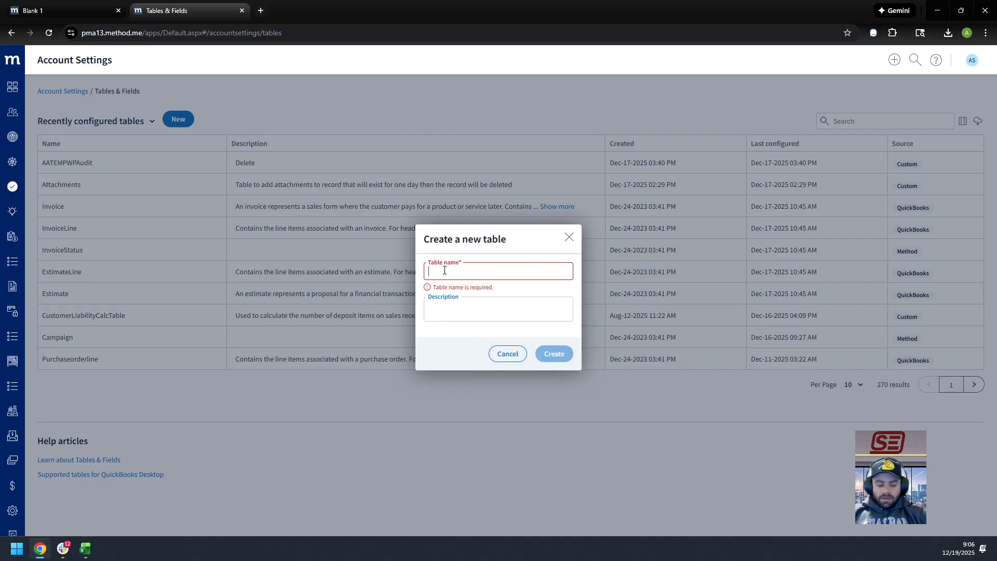
text(Estiamte)
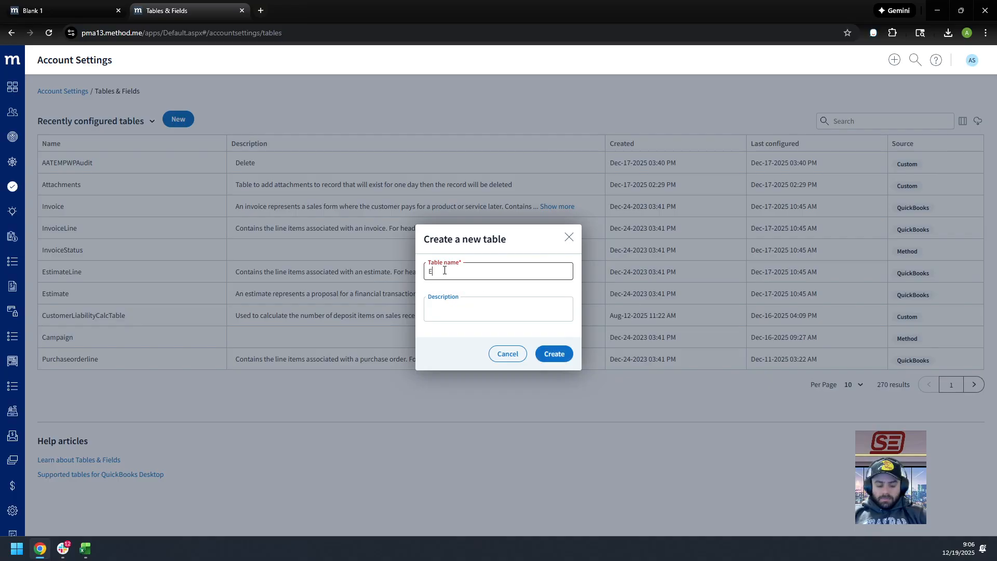
key(BackSpace)
key(BackSpace)
key(BackSpace)
key(BackSpace)
key(BackSpace)
key(BackSpace)
key(BackSpace)
text(REstimatesAttachments)
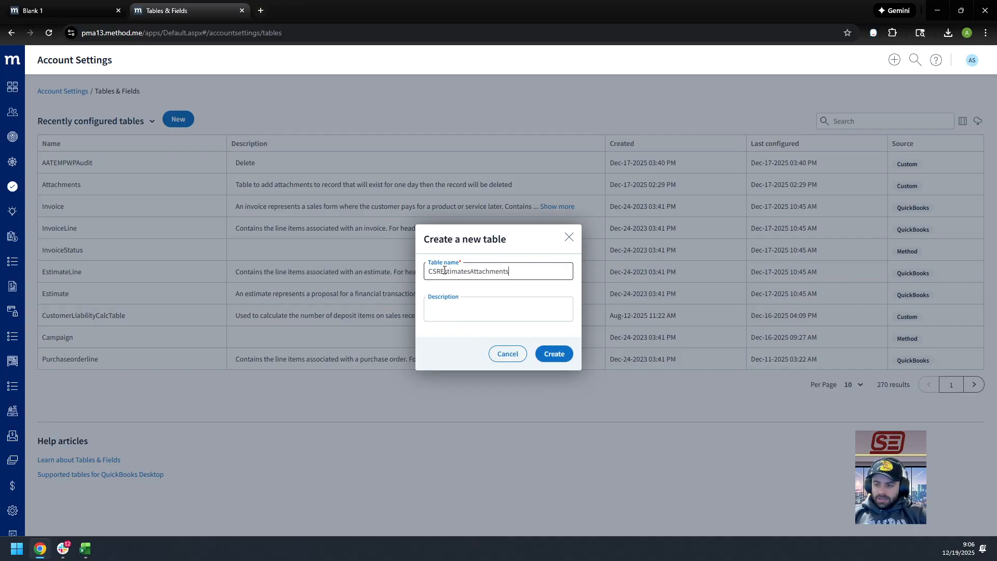
key(Tab)
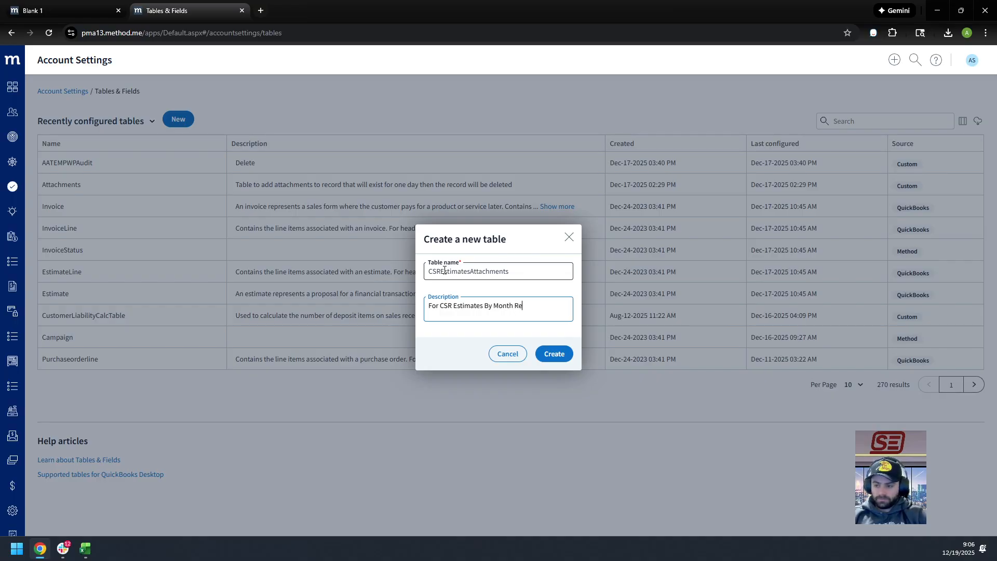
click(558, 352)
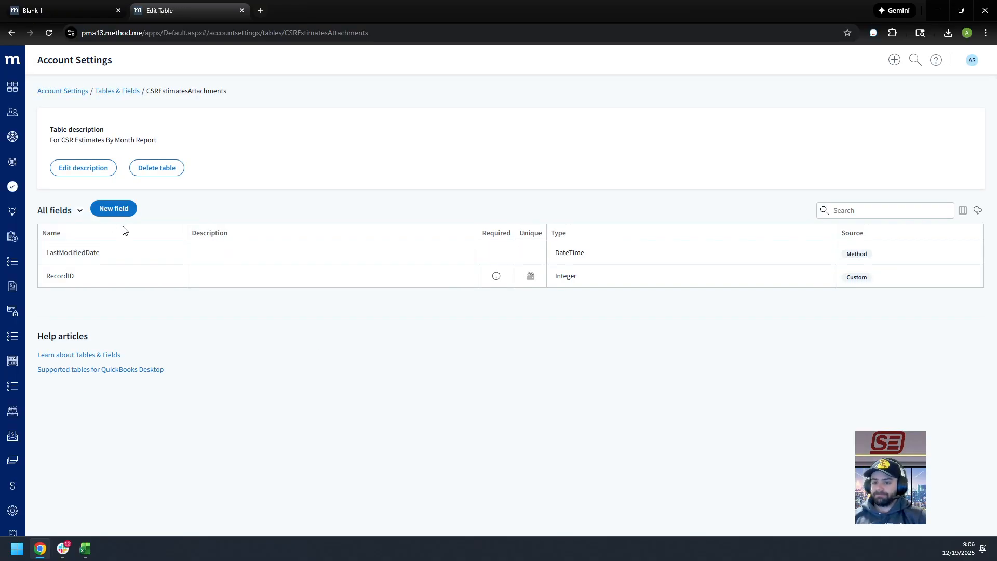
- Open the Sandbox screen for customization in the screen designer
click(49, 3)
click(83, 62)
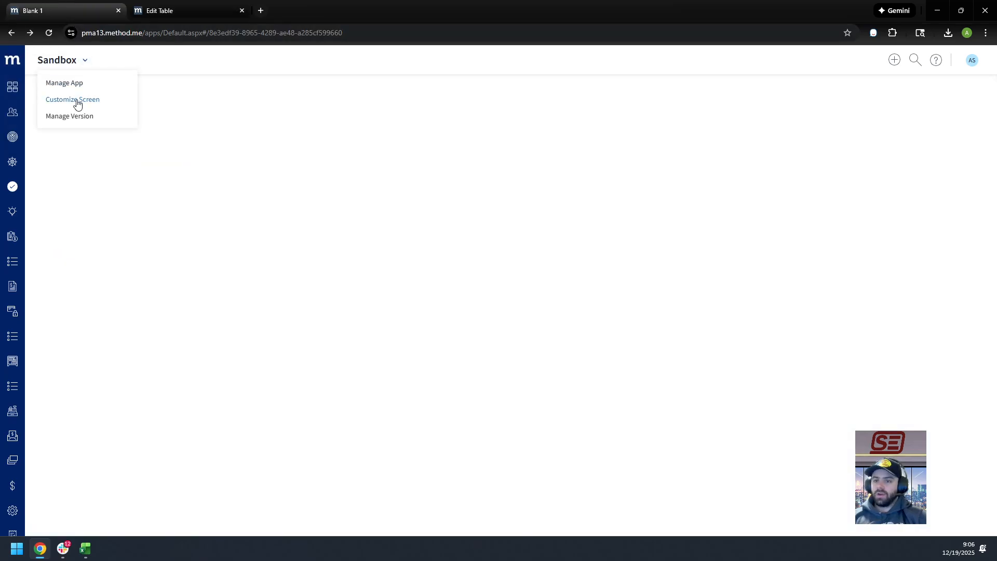
click(156, 10)
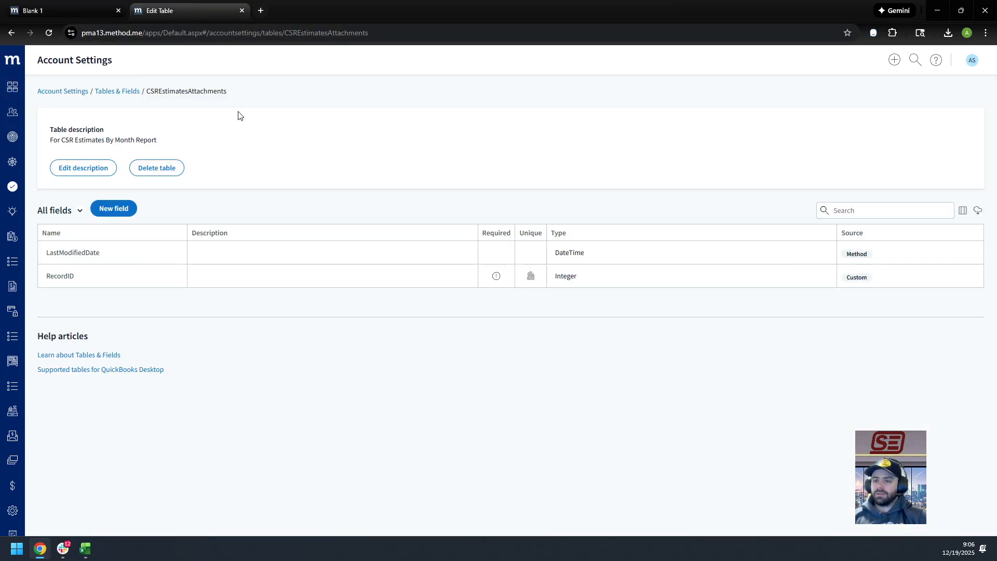
click(64, 4)
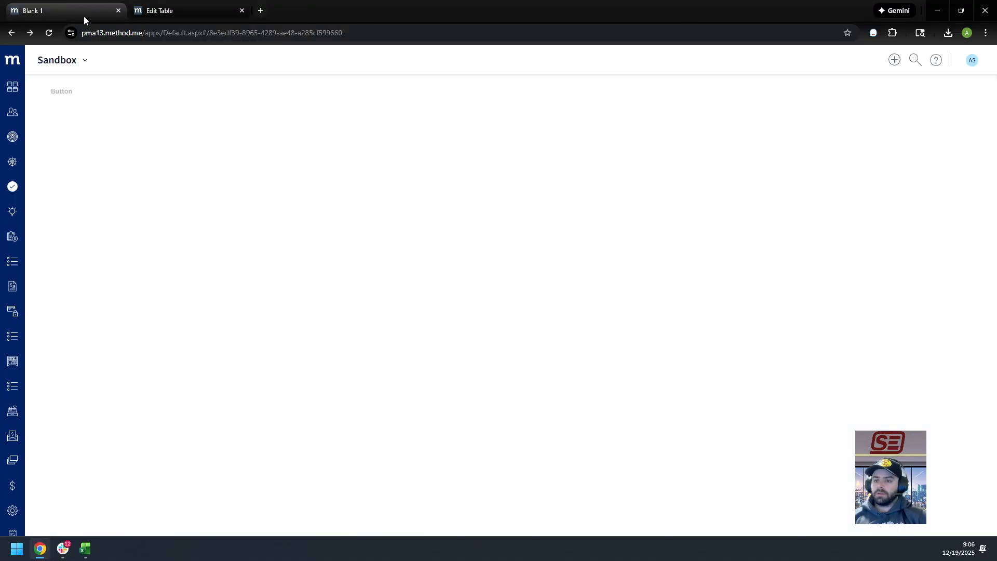
click(84, 60)
click(71, 103)
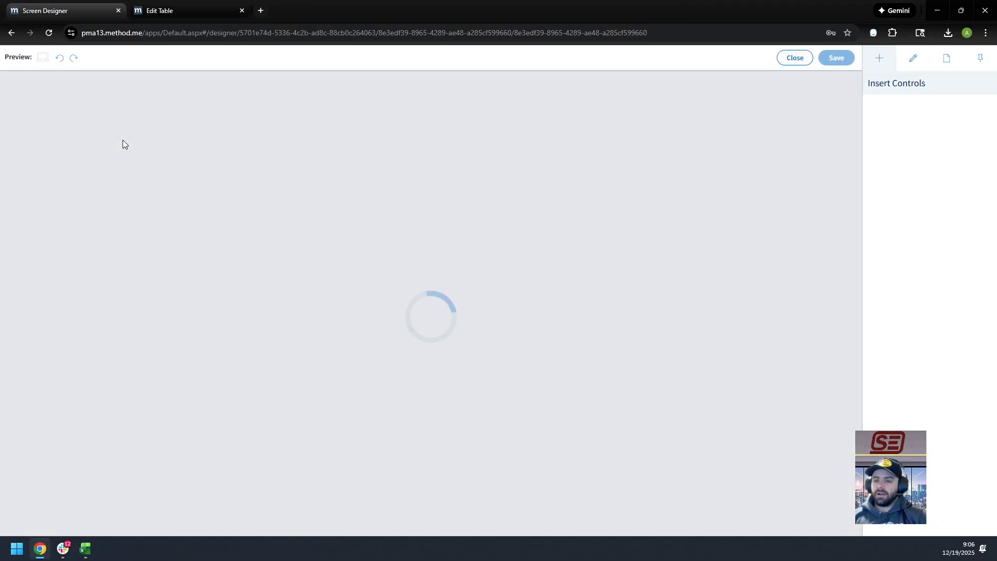
click(185, 4)
click(88, 4)
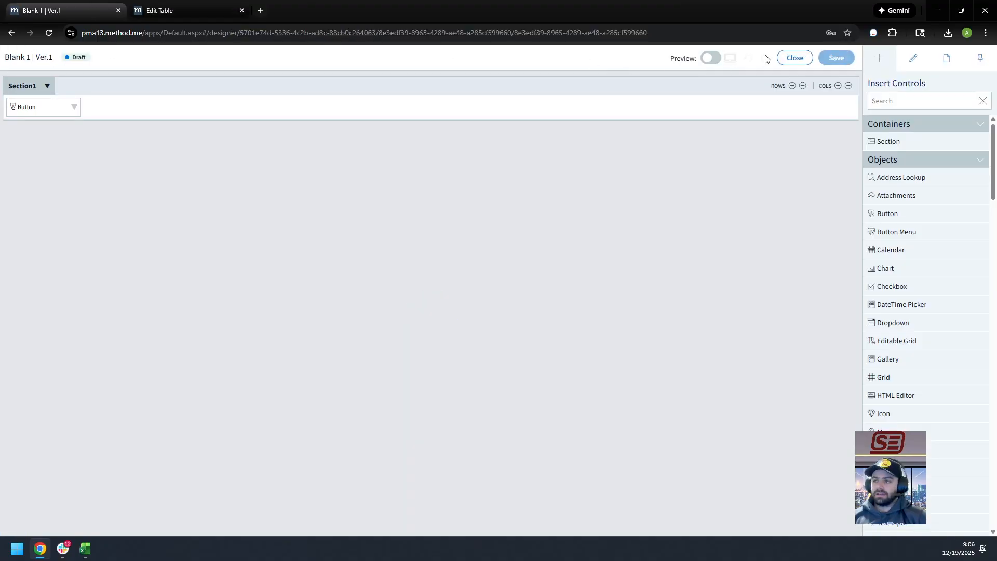
click(151, 10)
click(68, 9)
- Select the button on the Sandbox screen, close the extra report PDF tab, and open the button's Click action set
click(33, 111)
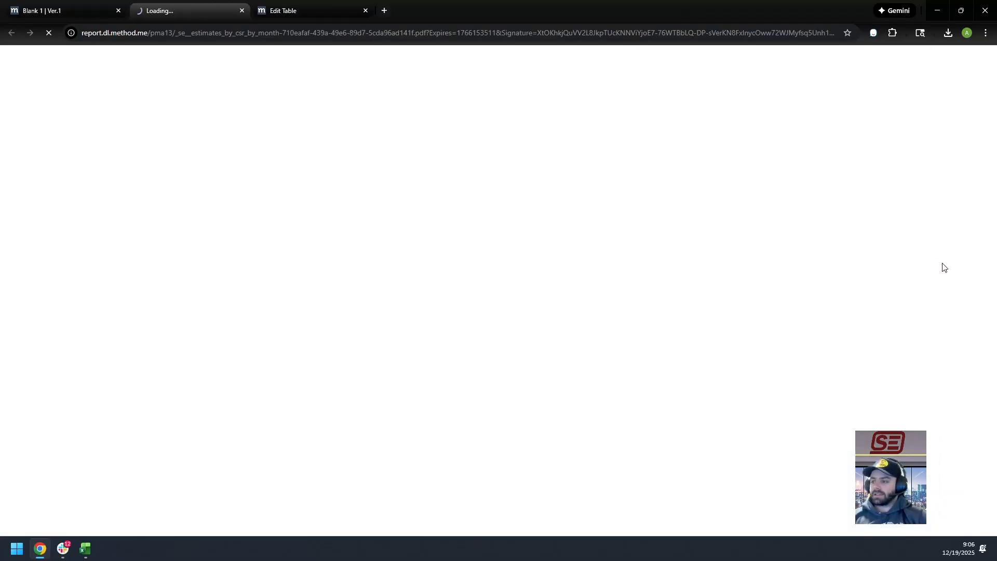
click(117, 9)
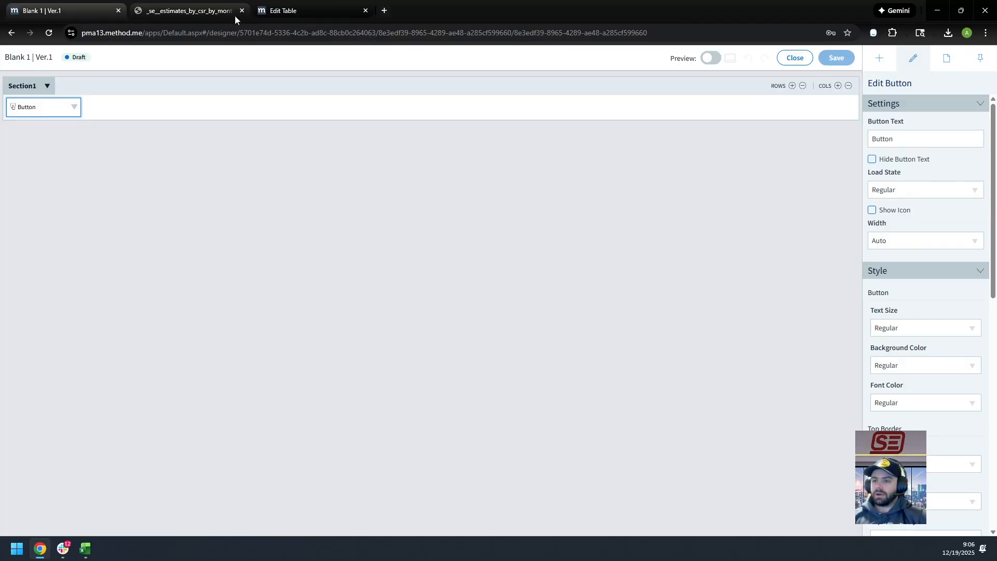
click(242, 10)
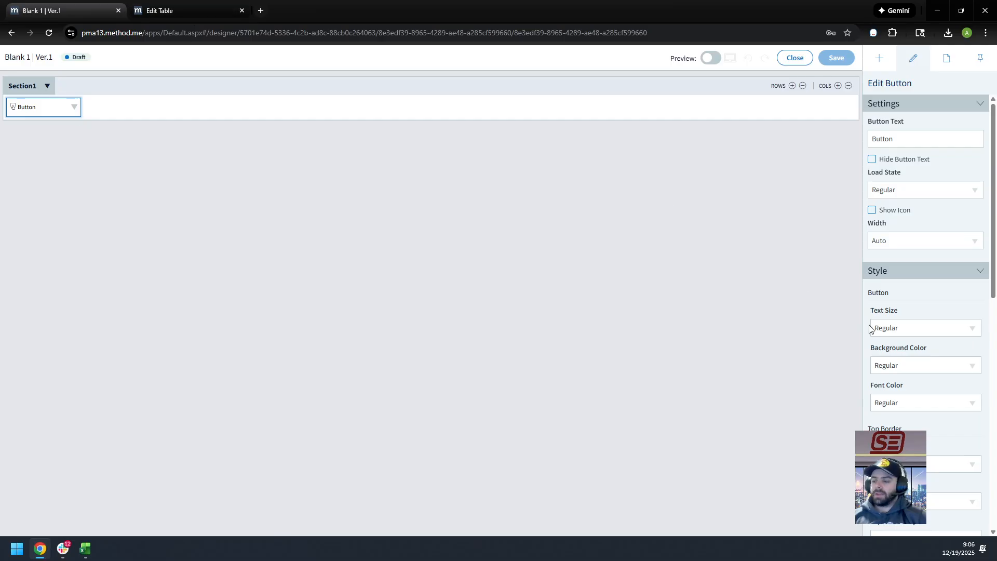
scroll(918, 355, down, 8)
click(912, 489)
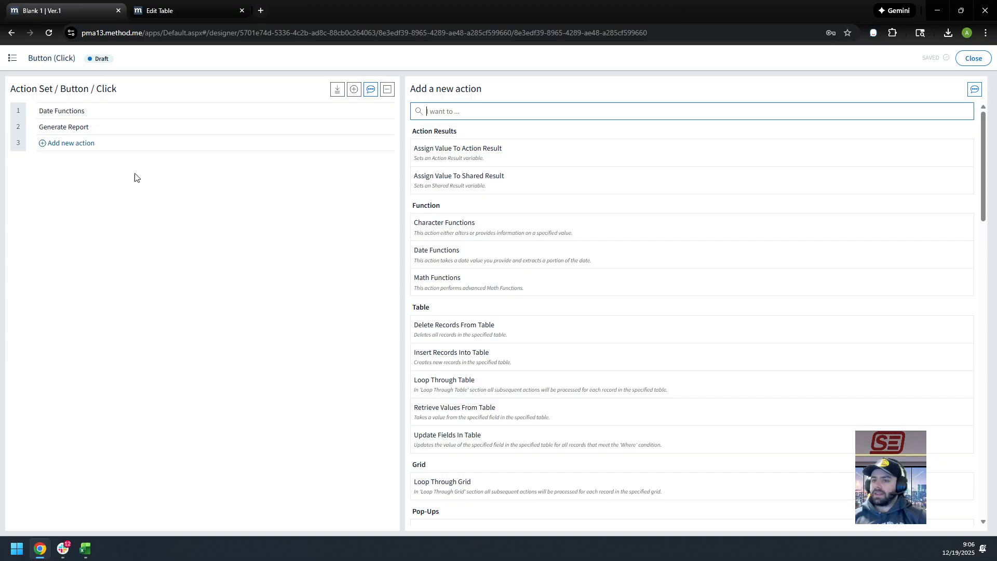
- Add a Delete Records From Table action and move it to the first position in the action set
click(532, 111)
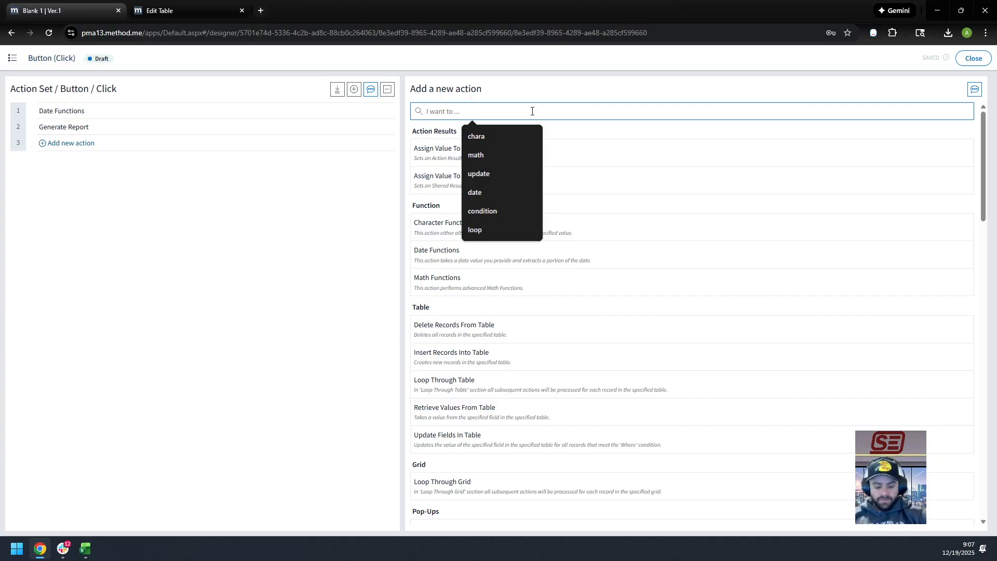
text(delete)
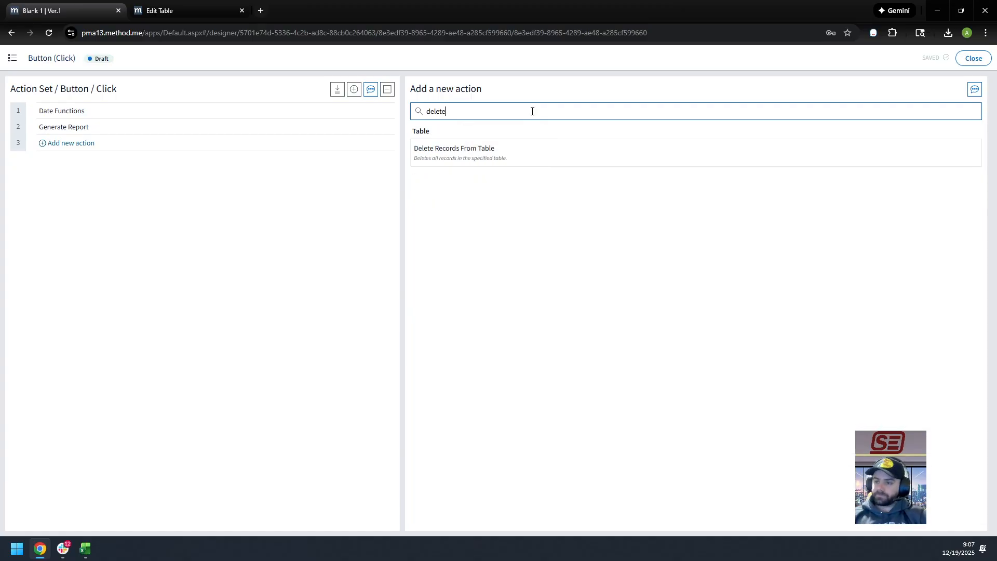
click(507, 148)
drag(18, 144, 26, 106)
- Set the Delete Records From Table action to use the CSREstimatesAttachments table
click(613, 115)
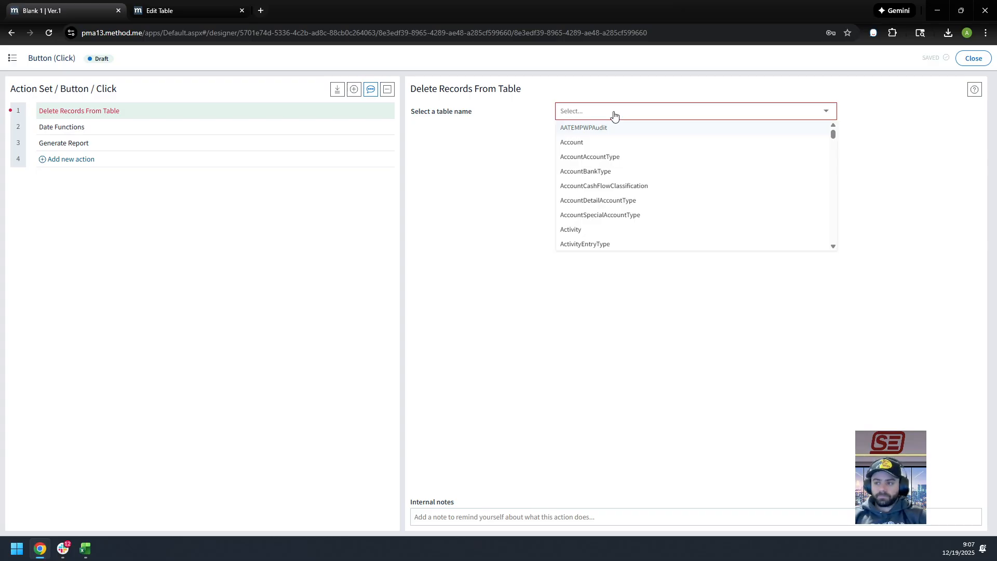
text(estimates)
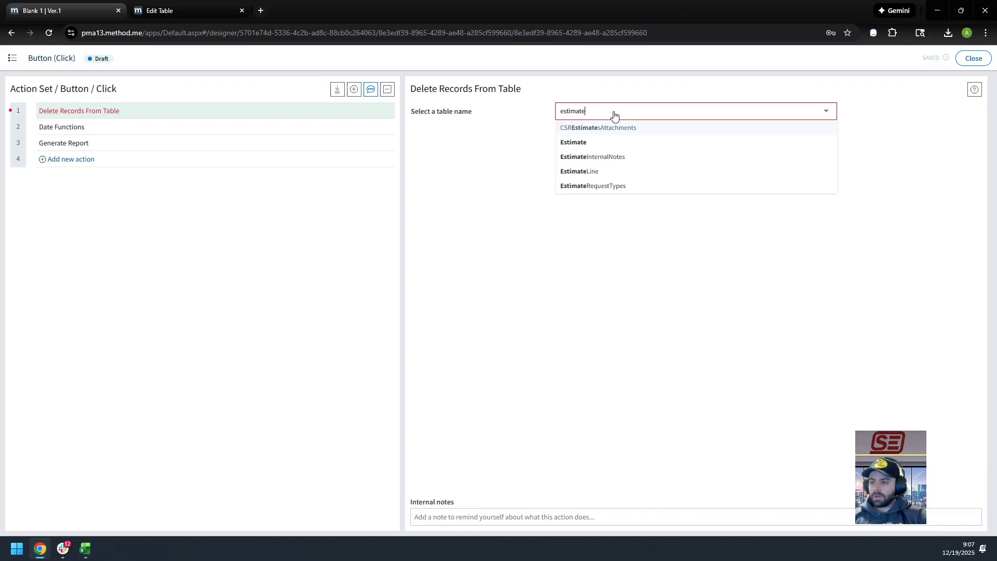
click(612, 129)
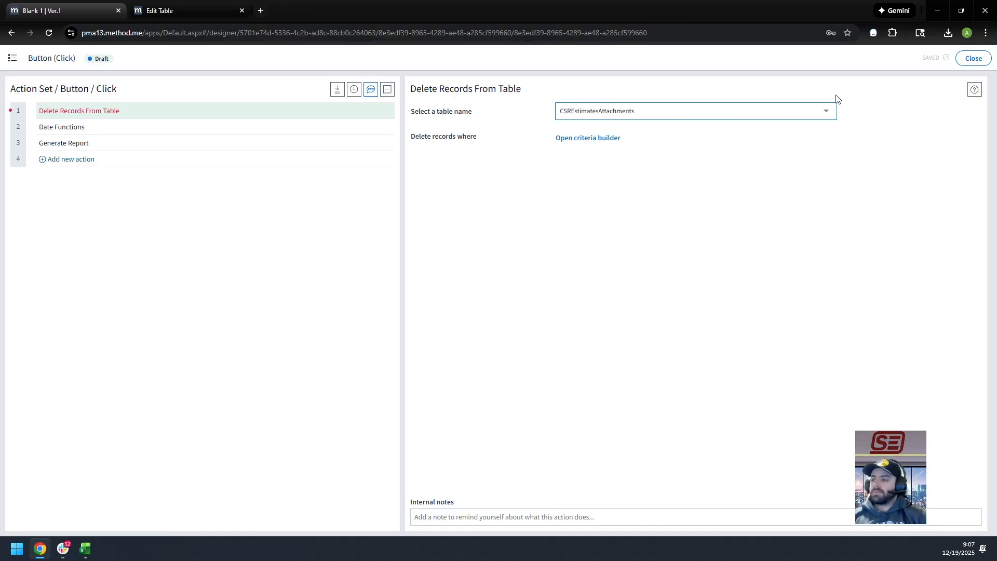
click(826, 112)
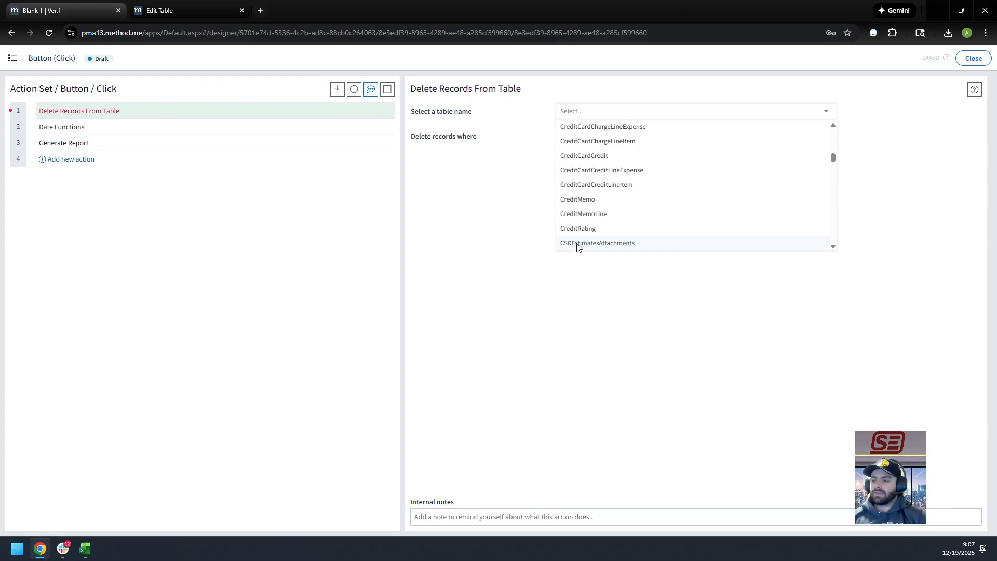
key(Return)
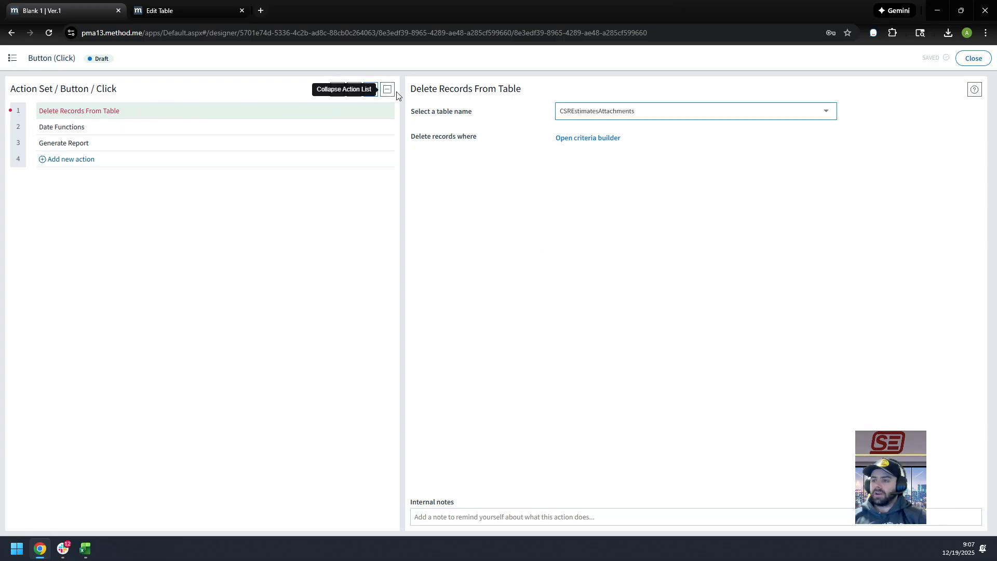
- Set the delete criteria to RecordID Greater or Equal To the Number 0 and return to the action's settings
click(560, 138)
click(478, 134)
click(476, 180)
click(694, 136)
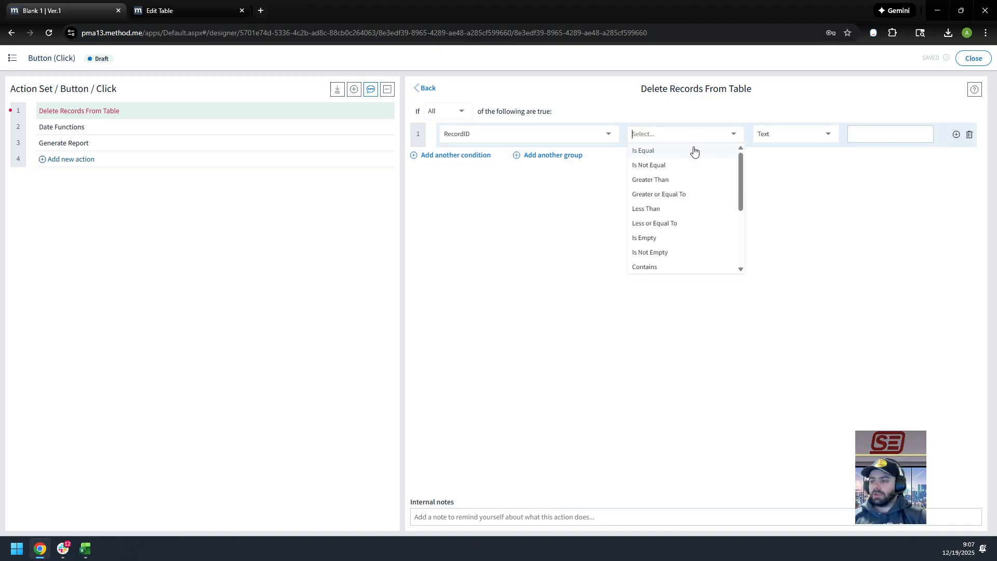
click(686, 194)
click(809, 136)
click(805, 181)
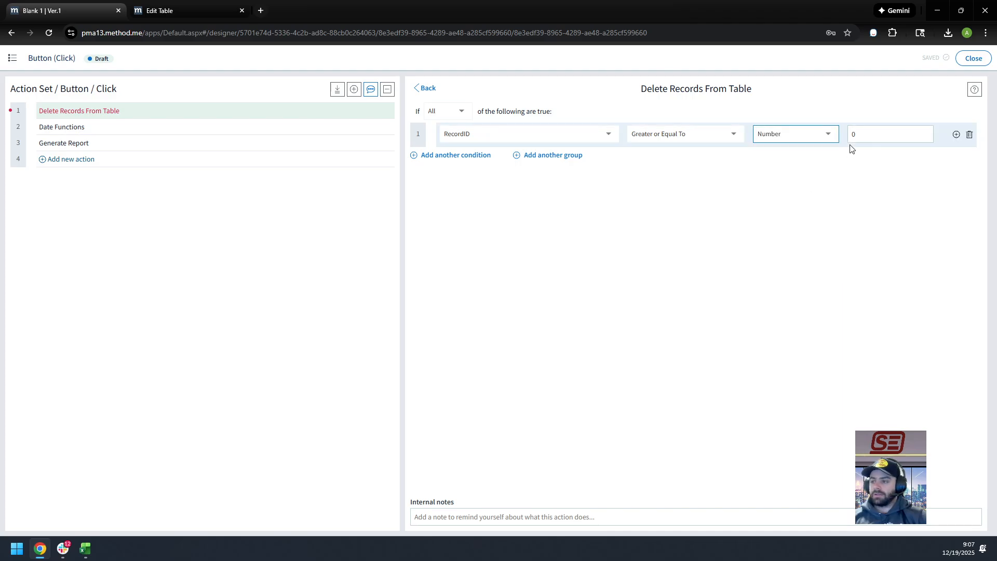
click(429, 88)
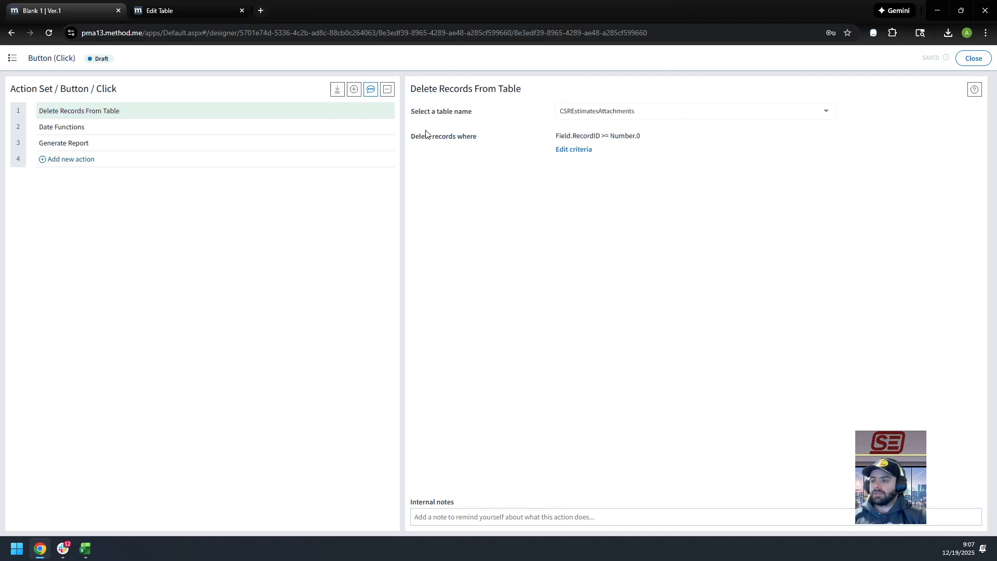
click(581, 119)
click(582, 120)
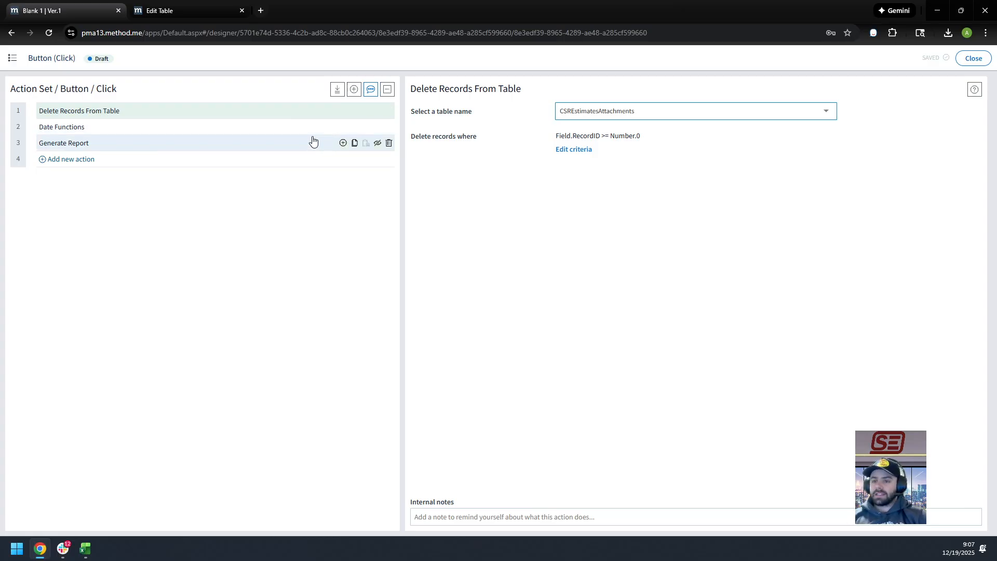
- Add an Insert Records Into Table action below the delete action and set its table to CSREstimatesAttachments
click(326, 117)
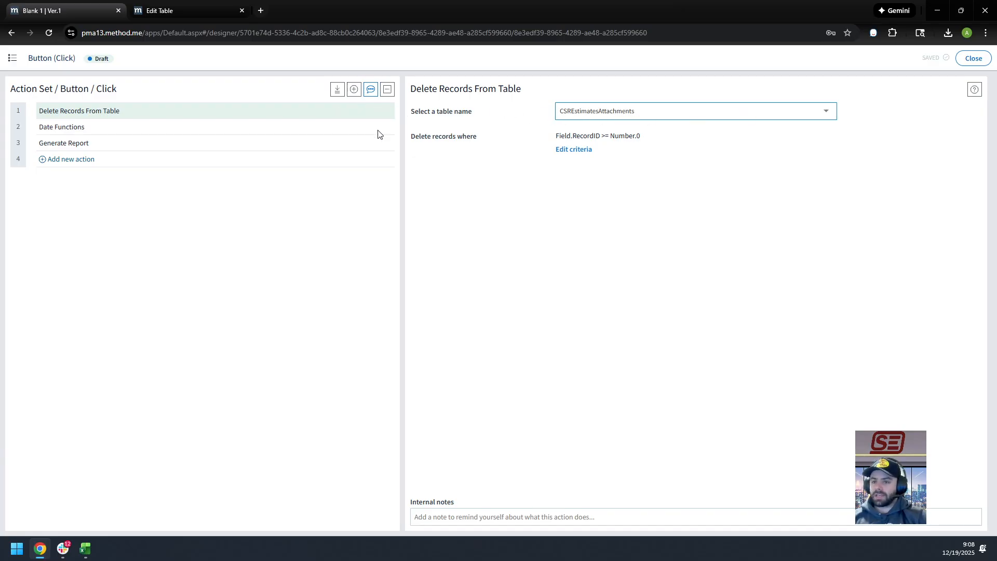
click(351, 108)
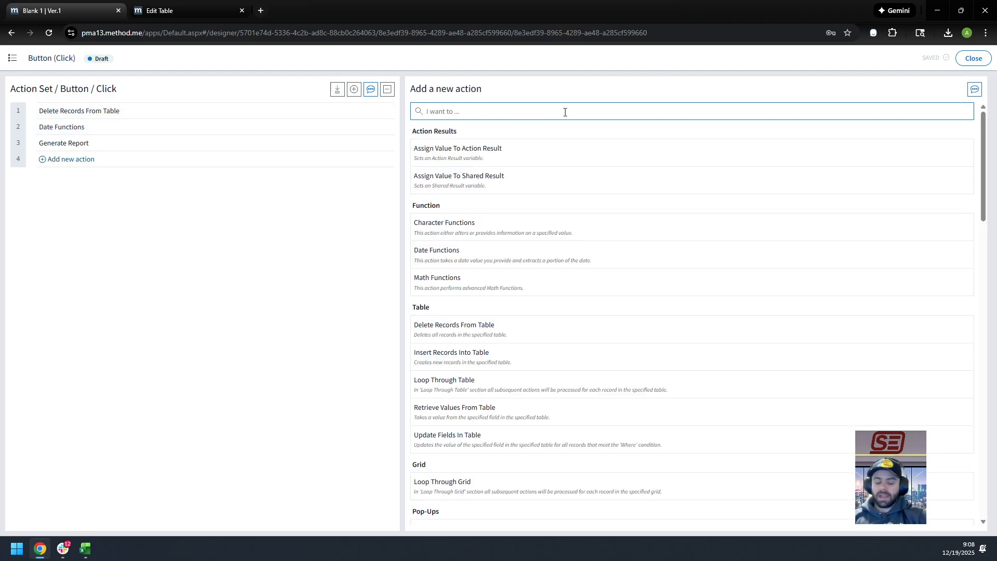
text(insert)
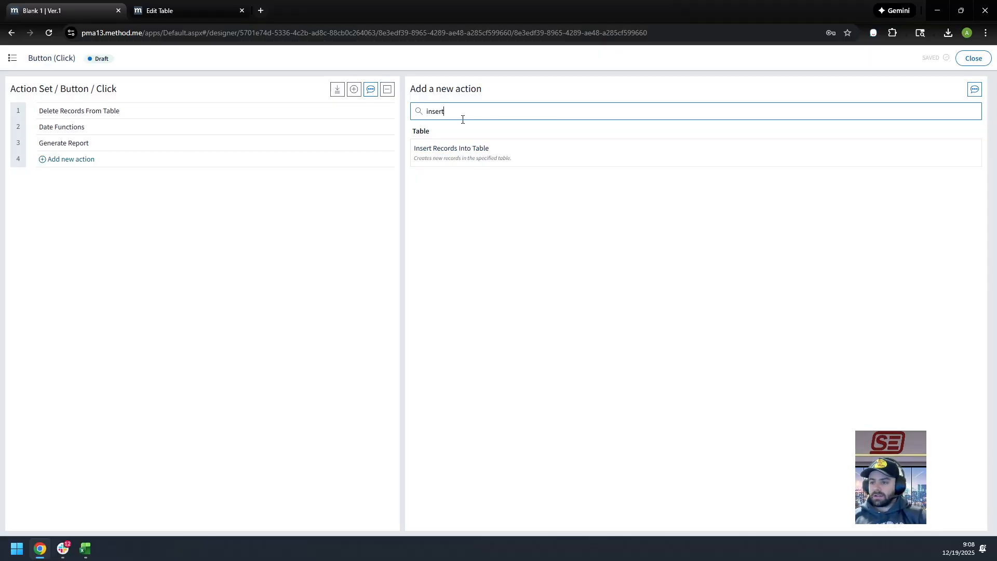
click(455, 152)
click(592, 134)
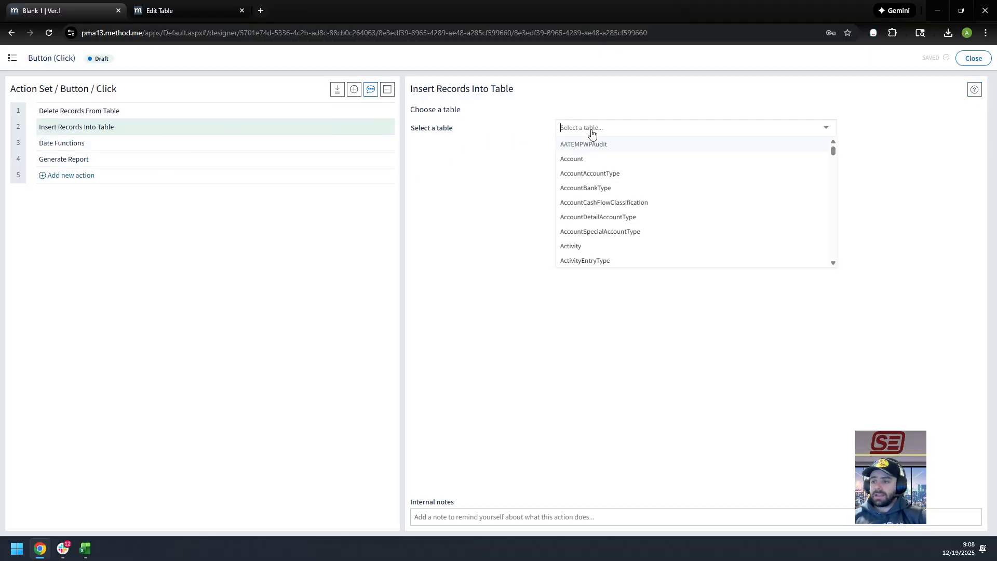
text(est)
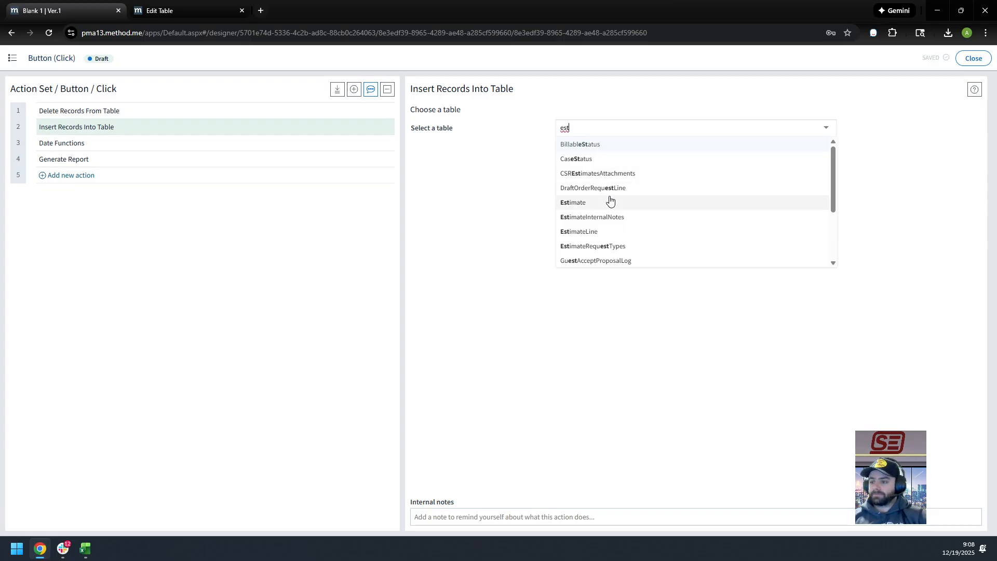
click(621, 172)
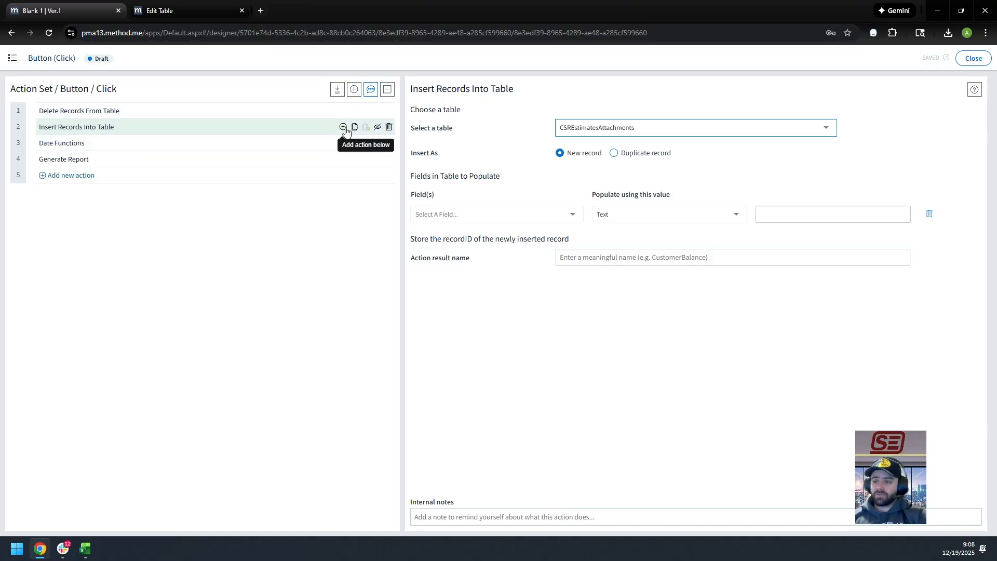
- Add an Add Attachment To Record ID action below the Insert Records Into Table action and look up other attachment actions
click(345, 127)
text(add)
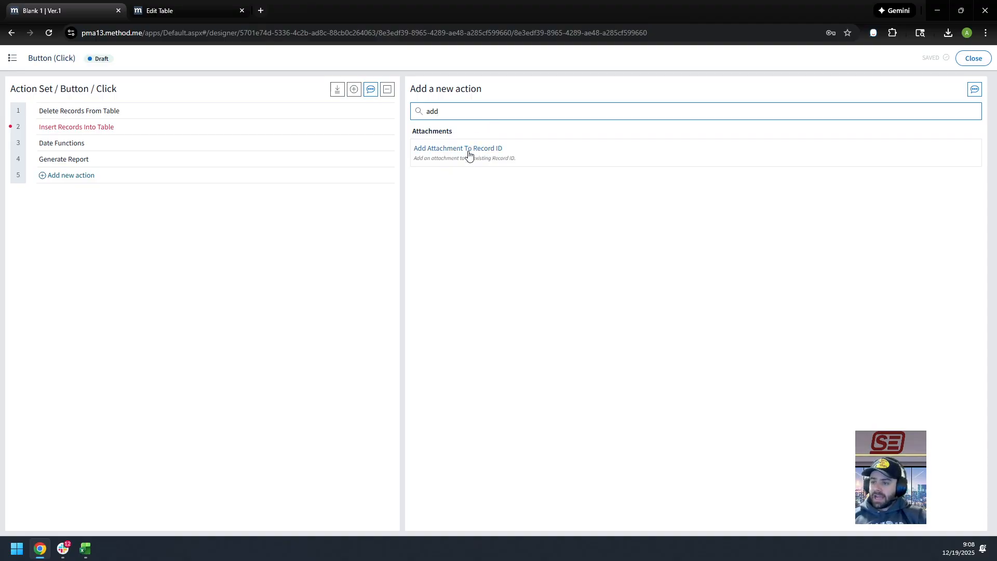
click(459, 155)
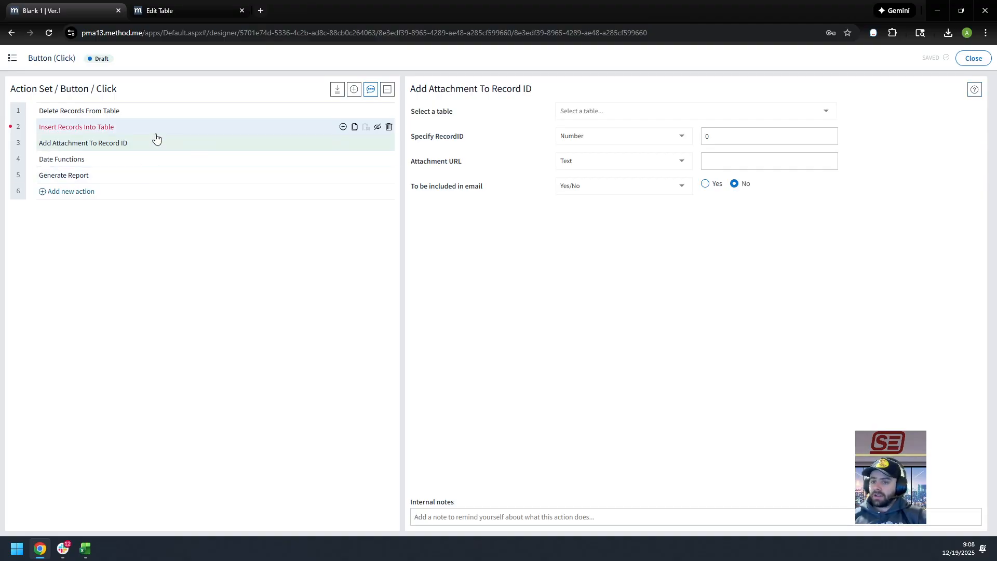
click(340, 147)
text(attac)
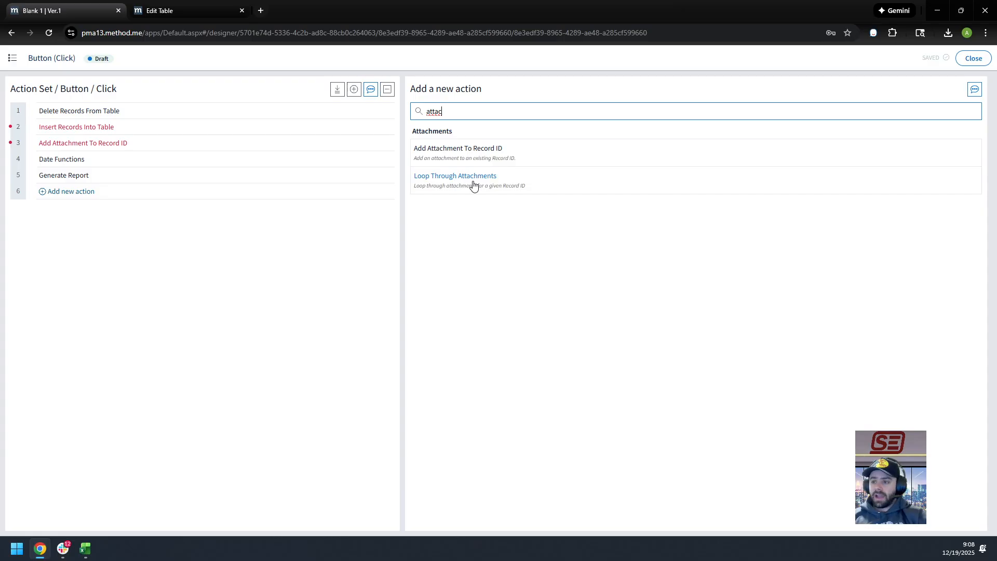
- Set the Insert Records Into Table action to populate the LastModifiedDate field with Current Date / Time
click(205, 130)
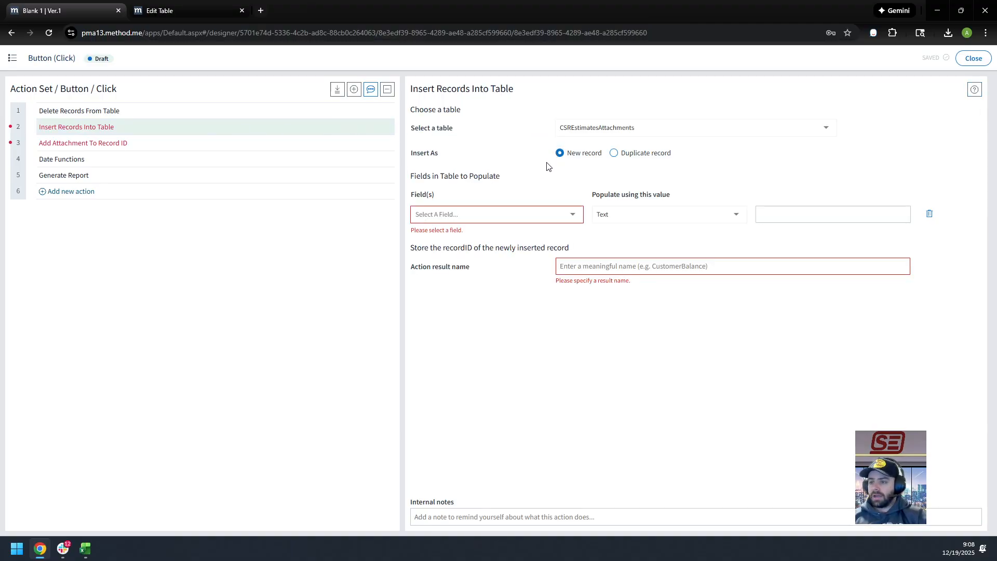
click(545, 218)
click(467, 232)
click(670, 218)
click(634, 291)
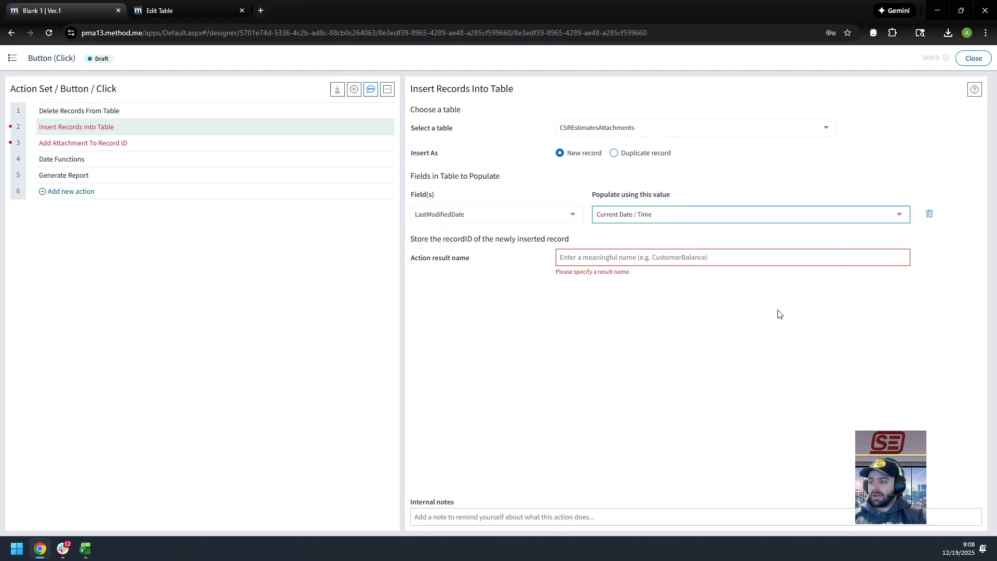
- Store the newly inserted record's ID in a new action result named resultRecordID
click(569, 257)
text(result)
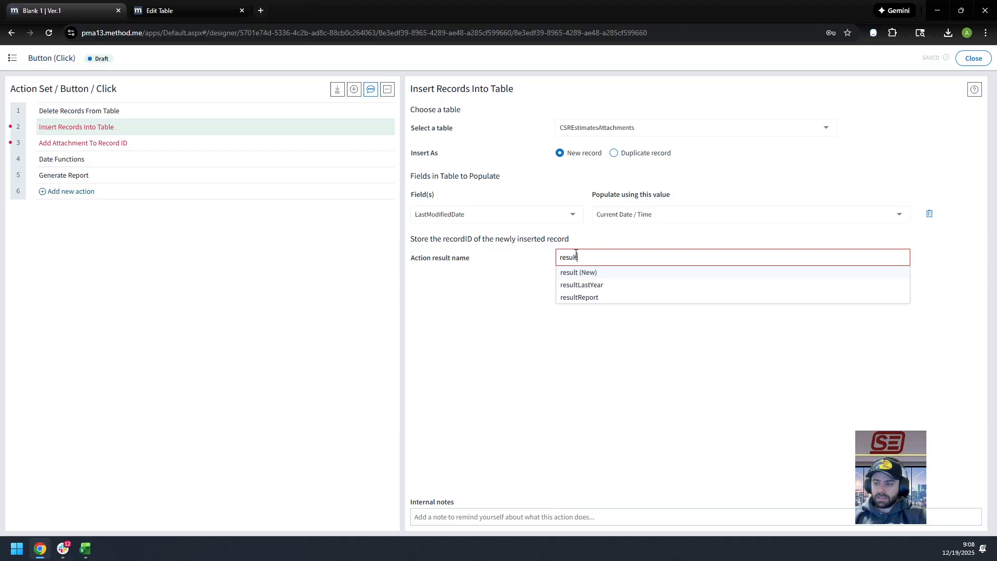
text(Record)
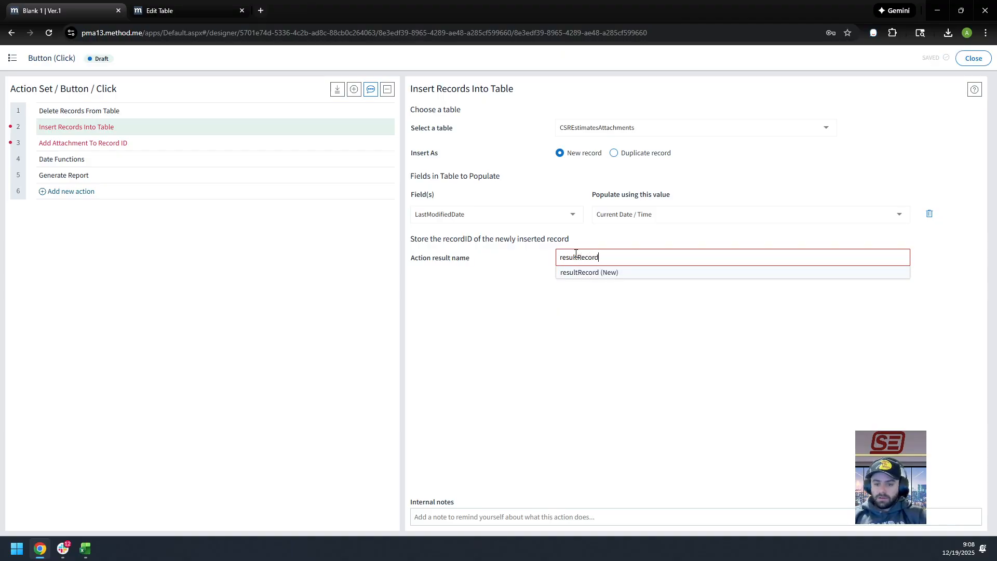
text(ID)
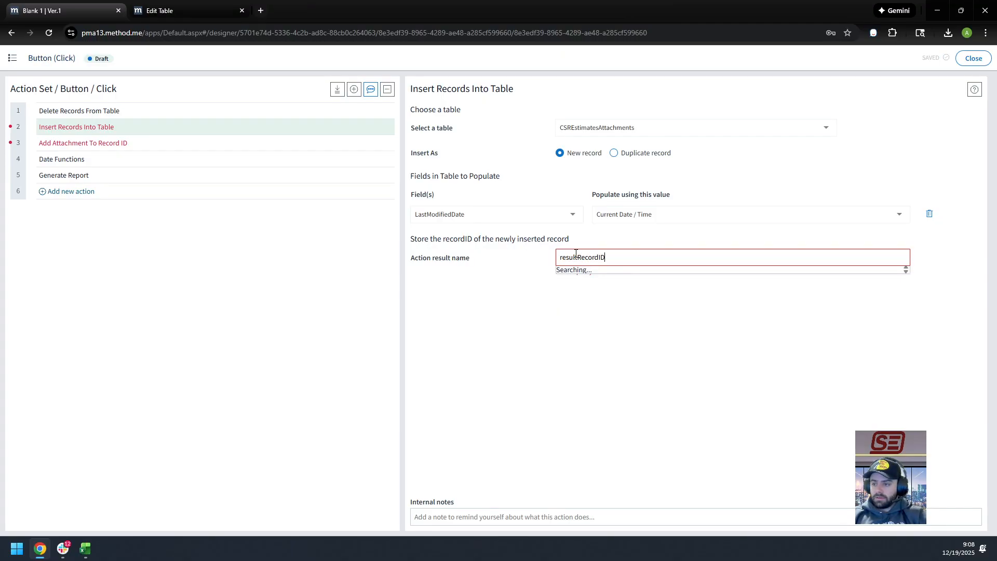
click(595, 274)
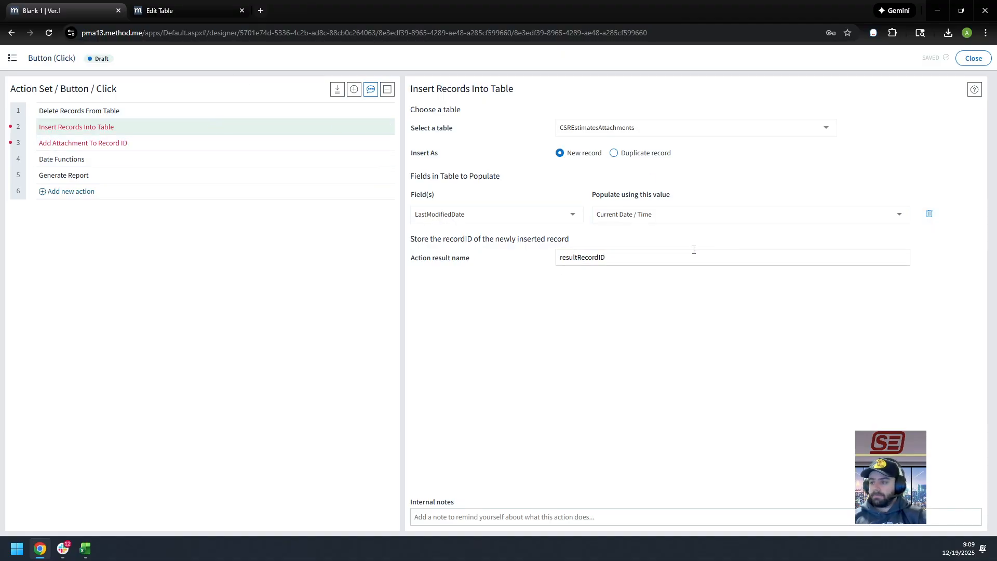
- Set the Add Attachment To Record ID action to the CSREstimatesAttachments table and use resultRecordID as its RecordID
click(259, 145)
click(613, 119)
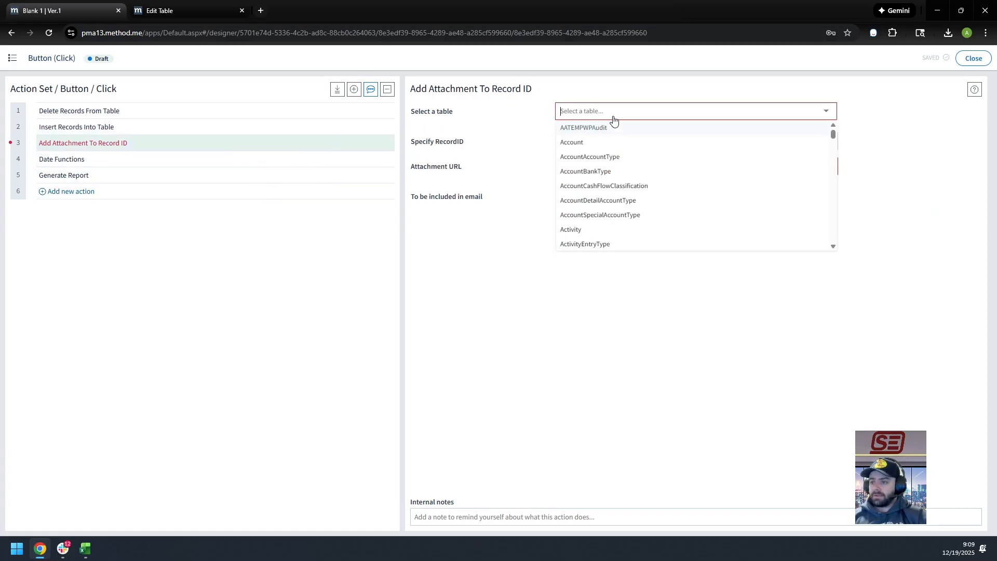
text(est)
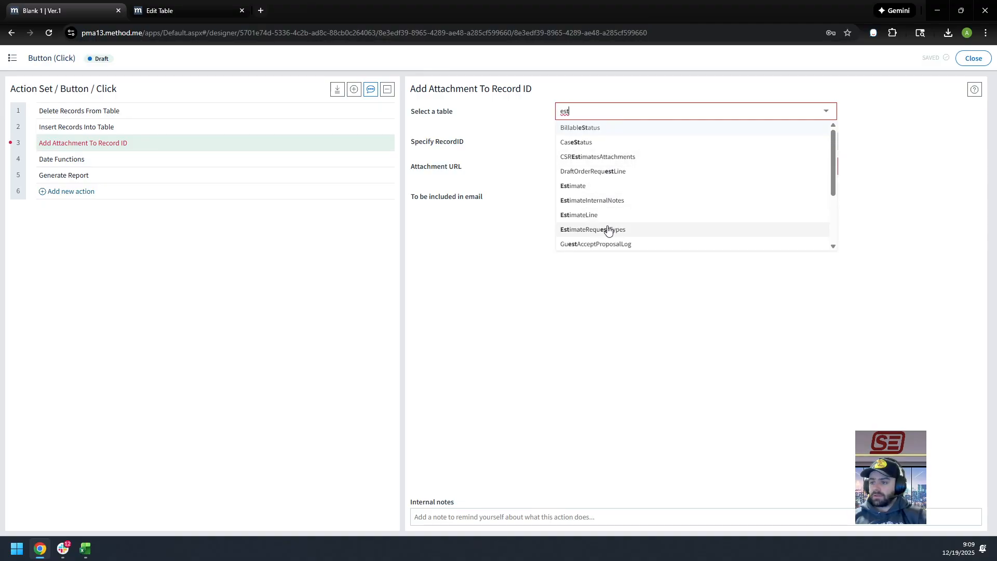
click(602, 156)
click(595, 136)
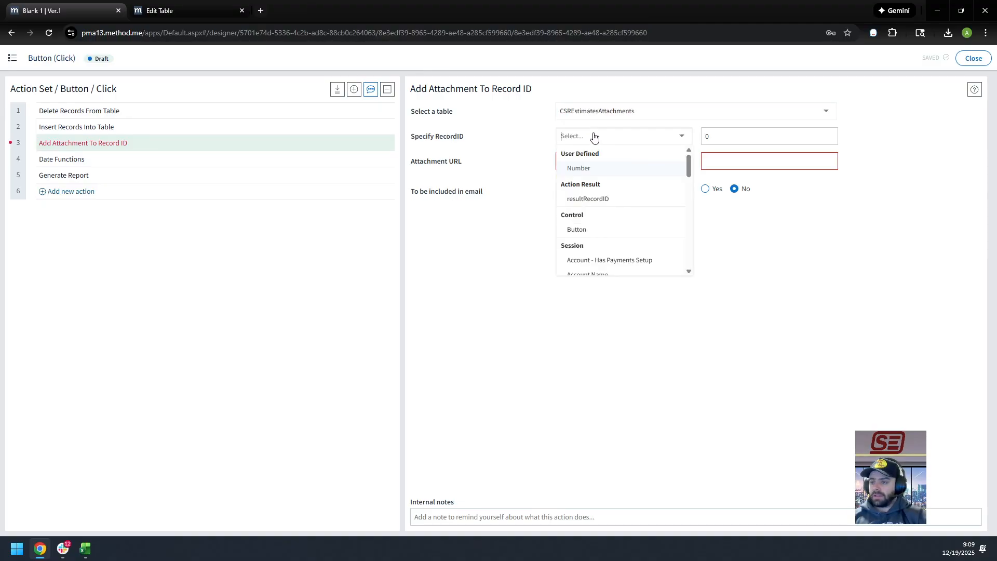
click(587, 199)
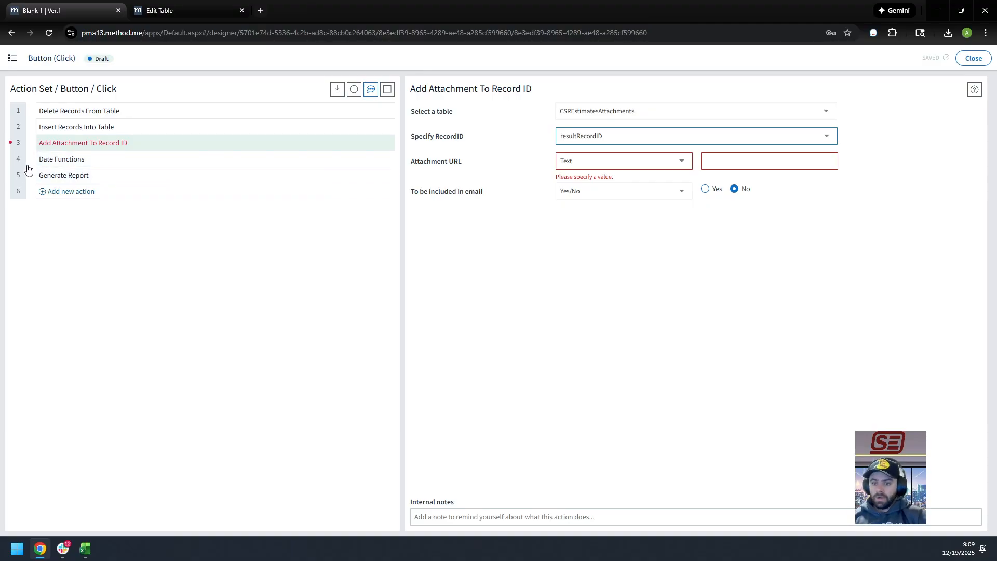
- Move Generate Report above the attachment action, then set its report type to PNG and turn off displaying the report on generation
drag(21, 175, 27, 135)
click(80, 143)
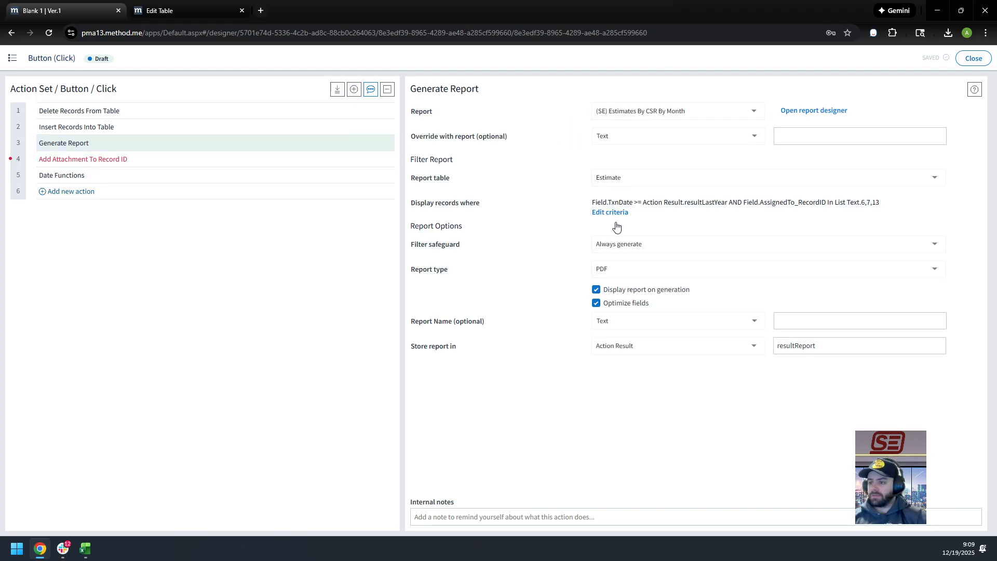
click(628, 279)
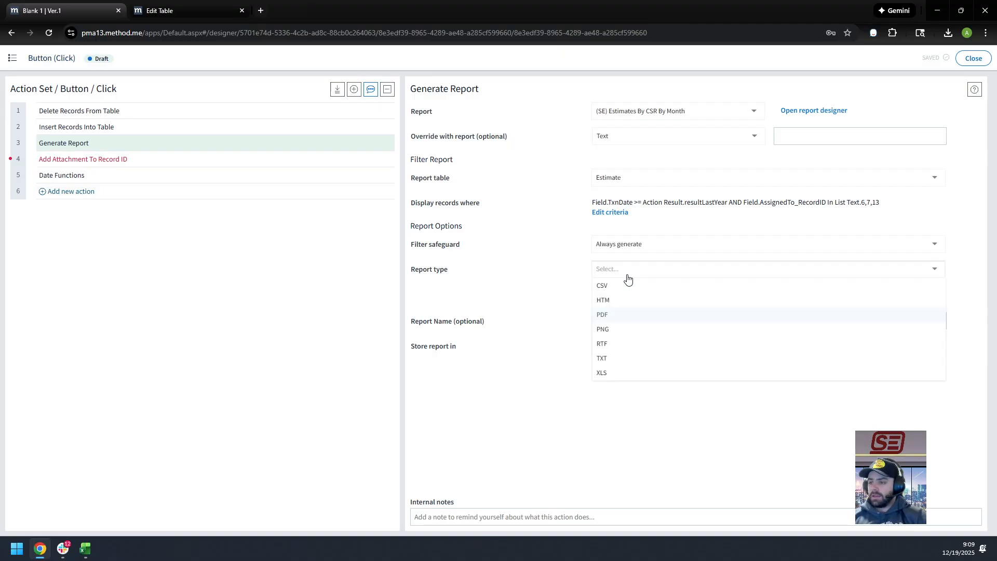
click(626, 333)
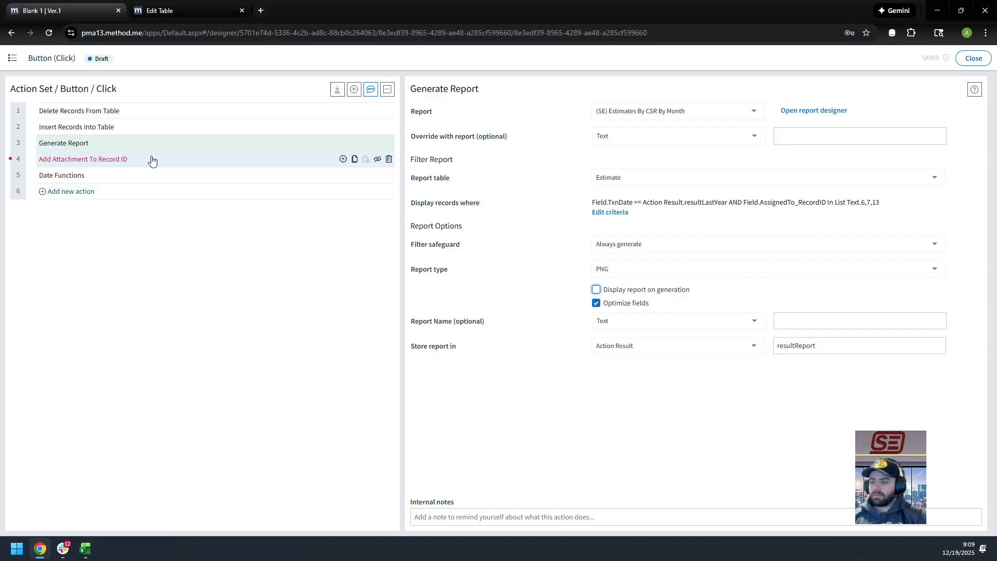
- Set the attachment URL of the Add Attachment To Record ID action to the resultReport action result
click(314, 157)
click(640, 161)
click(605, 239)
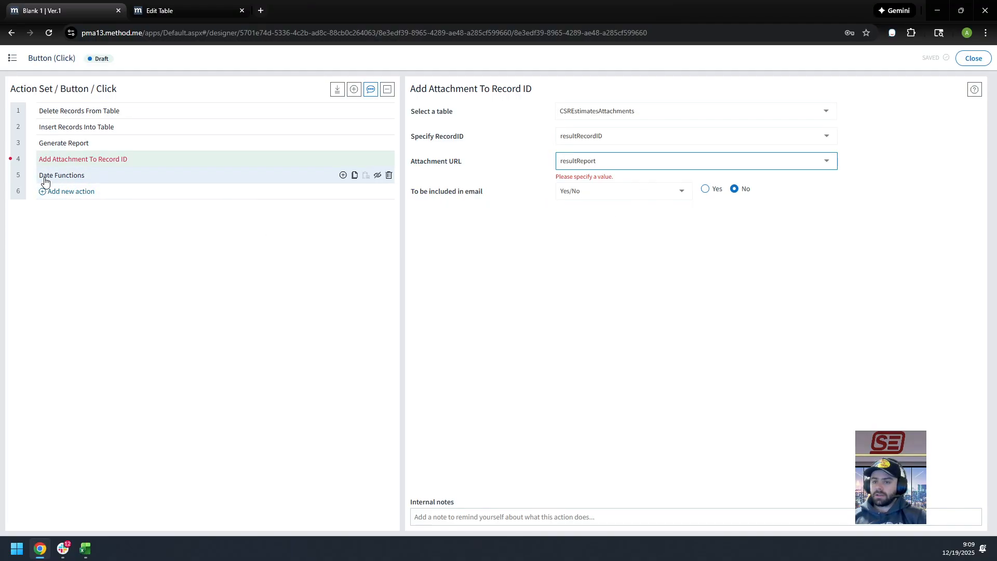
- Move the Date Functions action to the first position and close the button's action set
drag(21, 176, 33, 99)
drag(18, 143, 28, 107)
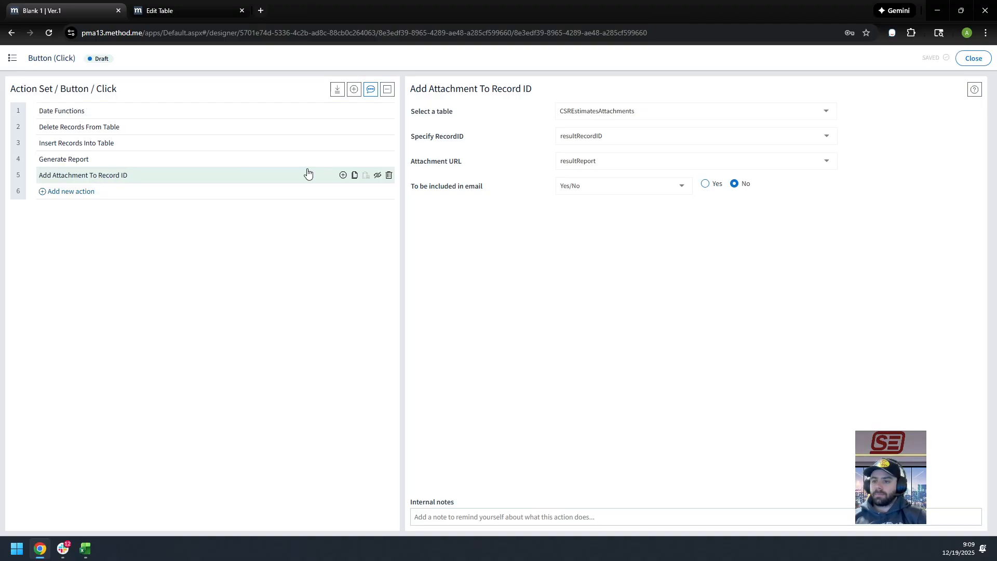
click(968, 60)
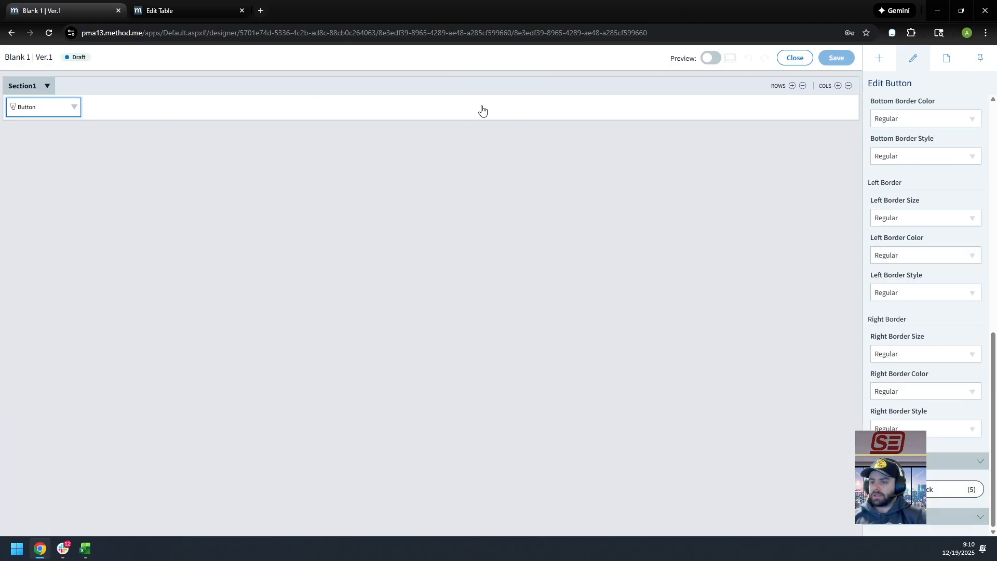
- Add a row to Section1 and place a Text control in it below the button
click(792, 86)
click(879, 58)
scroll(909, 273, down, 10)
scroll(911, 281, up, 15)
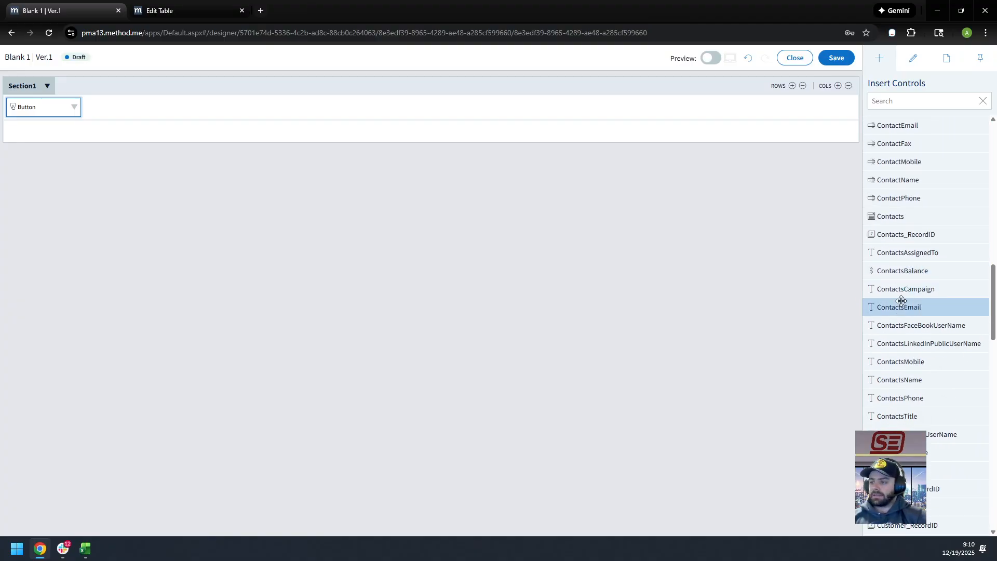
scroll(904, 332, up, 15)
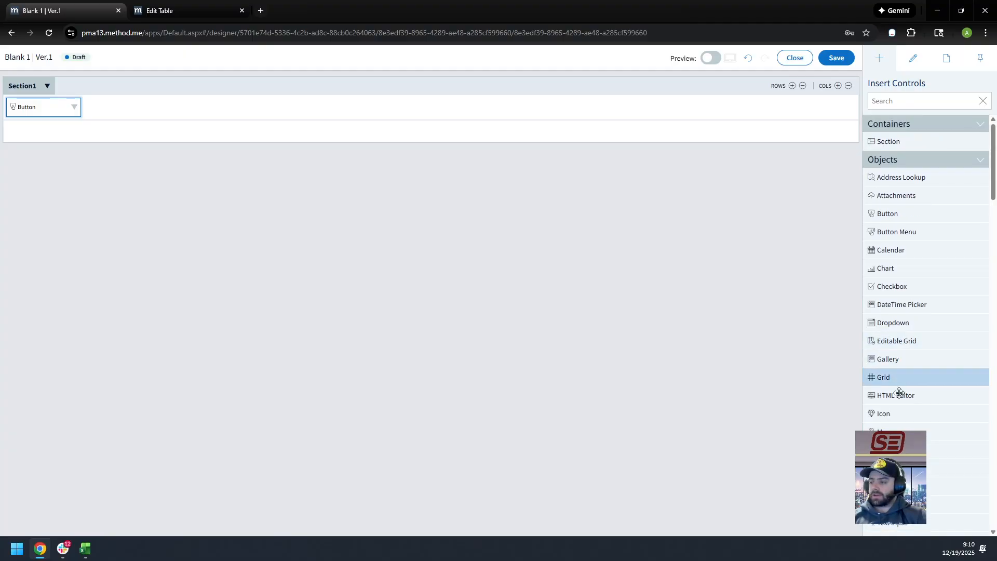
drag(899, 501, 70, 143)
- Set the Text control's text to EstimateByCSRReportHTML and its width to Full, then deselect it
click(931, 135)
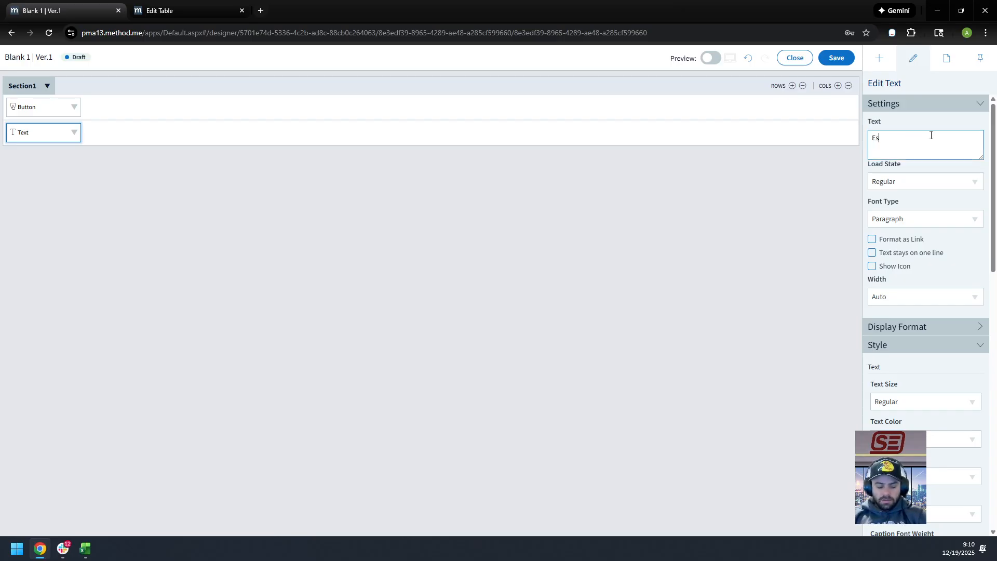
text(EstimateBy)
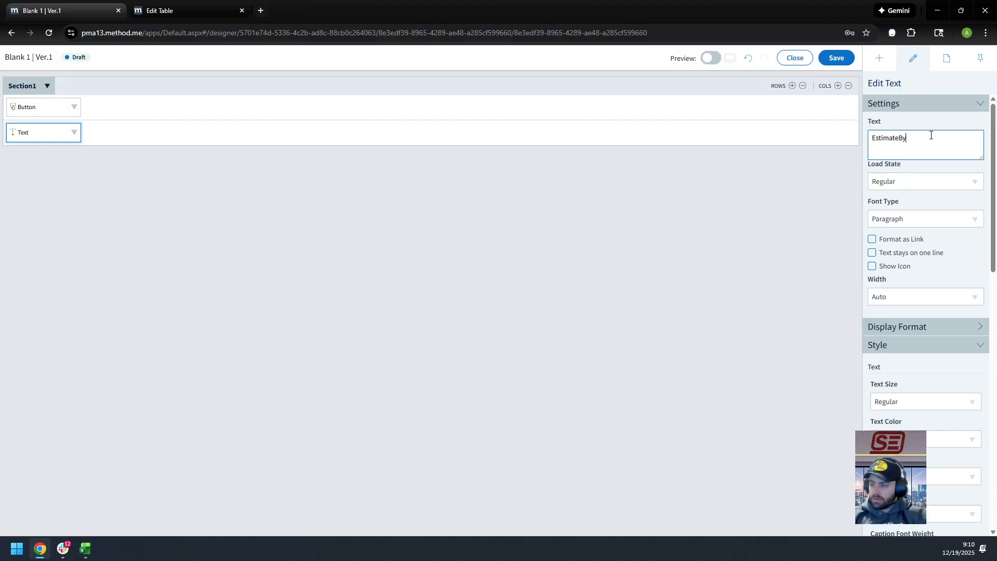
text(CSRReportHTML)
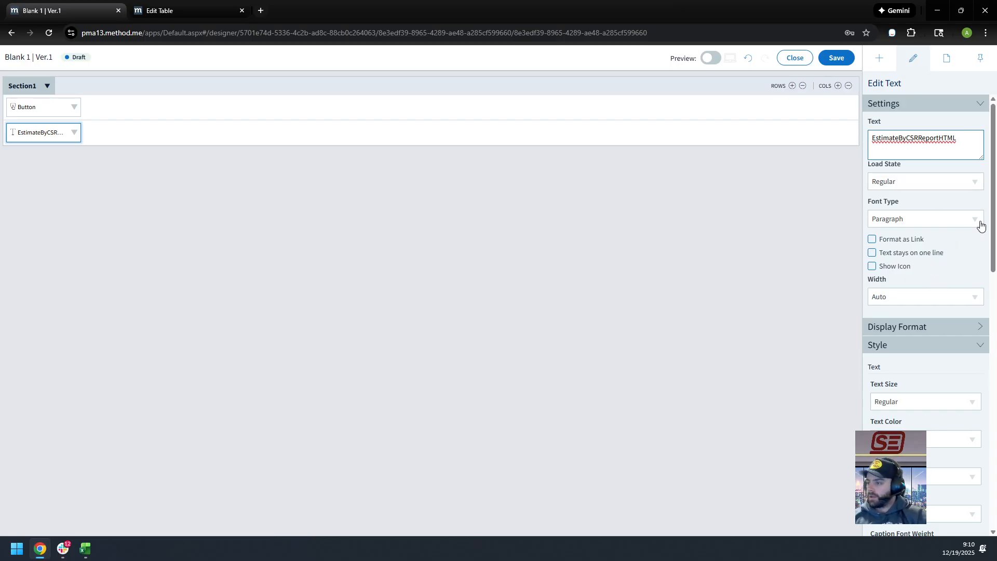
click(927, 296)
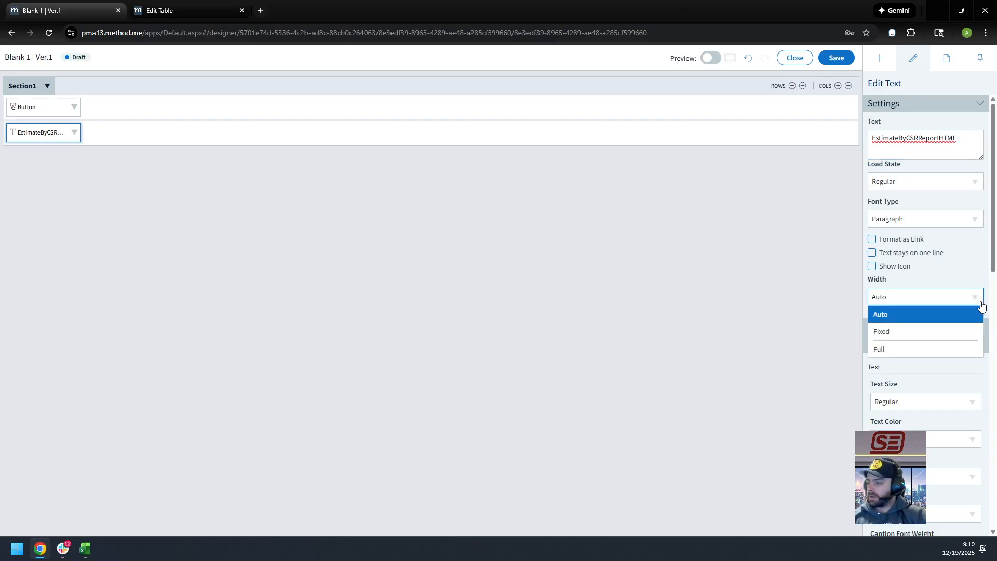
click(912, 347)
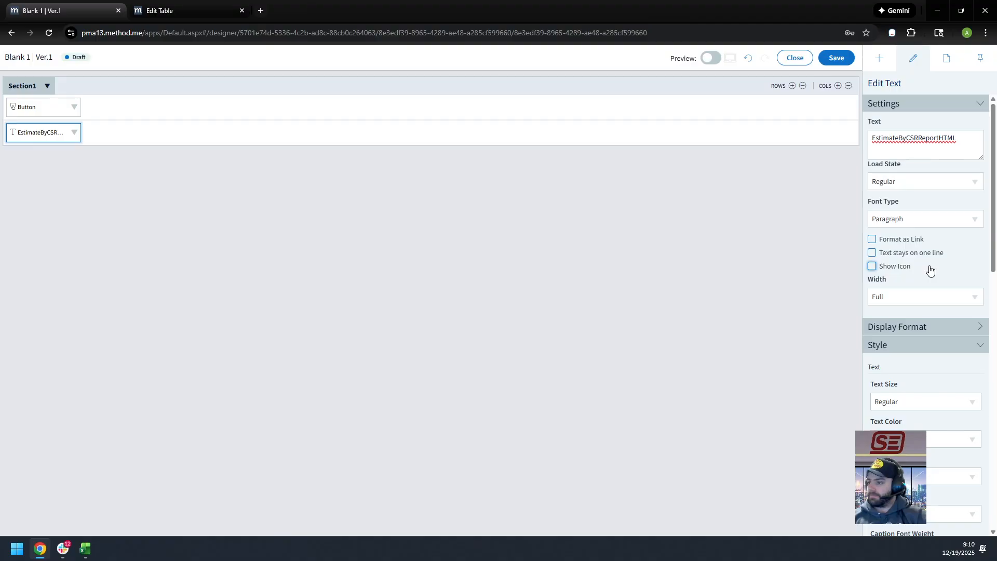
scroll(930, 270, down, 15)
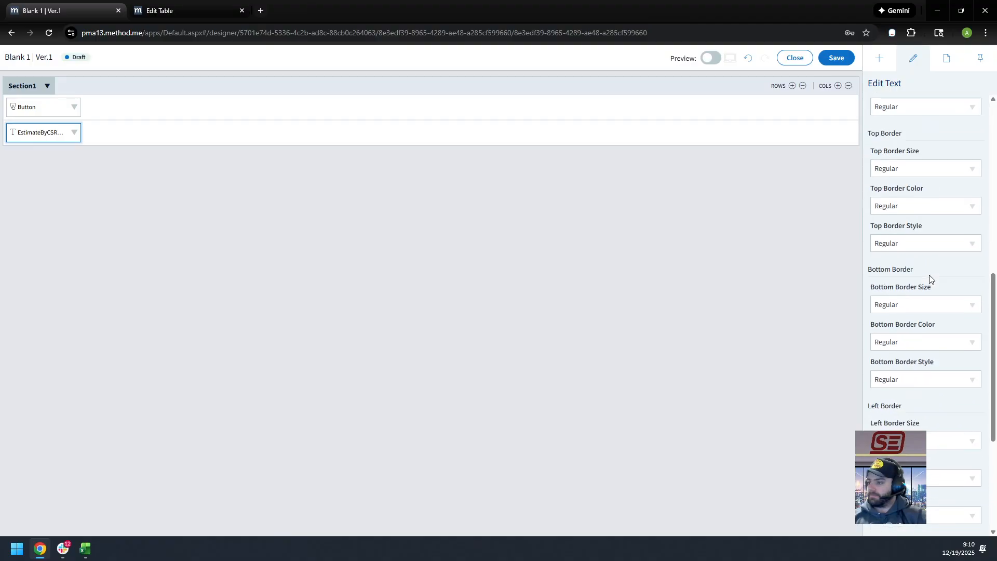
scroll(929, 280, up, 15)
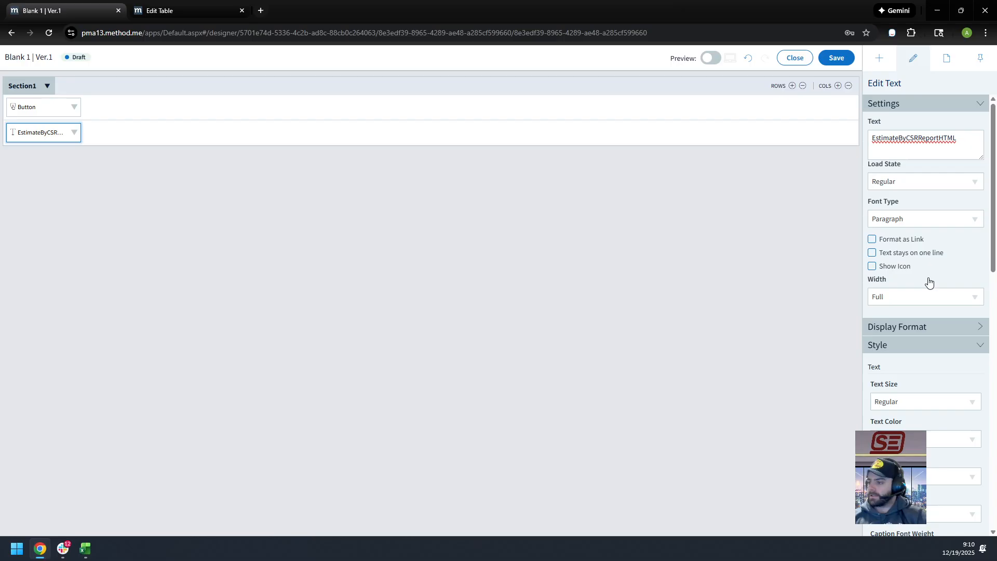
click(723, 265)
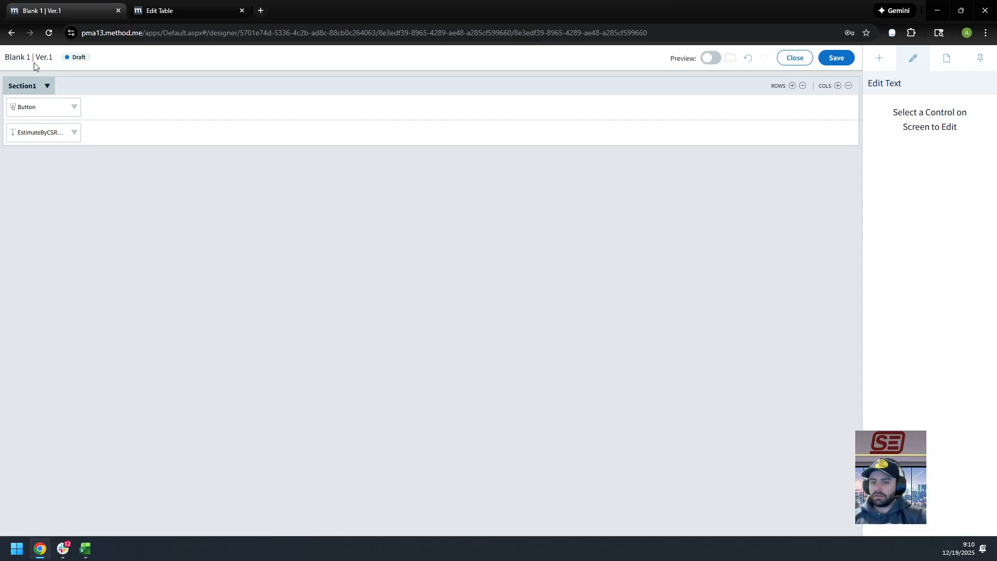
- Open the Button's click action set and add a Loop Through Attachments action
click(35, 100)
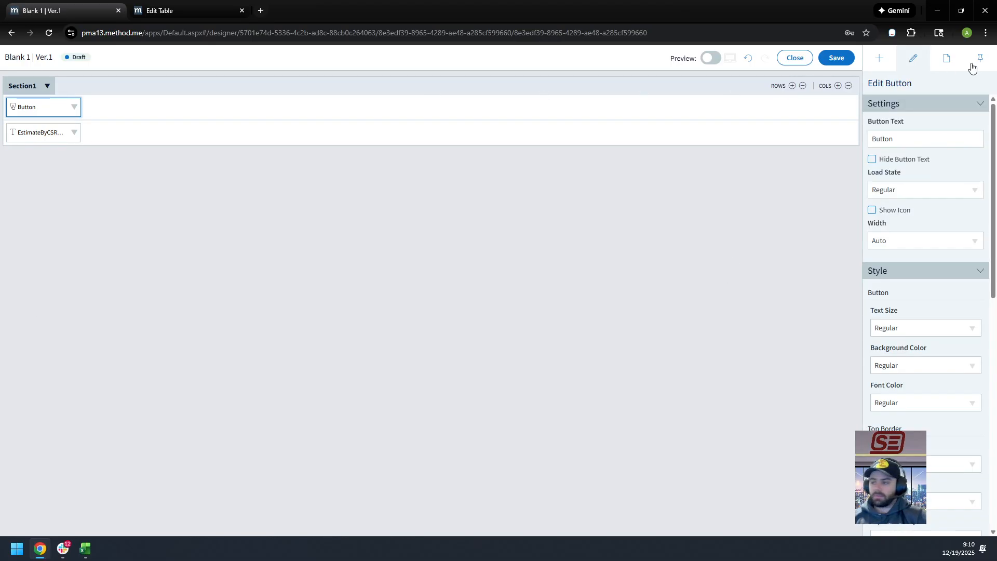
scroll(903, 268, down, 10)
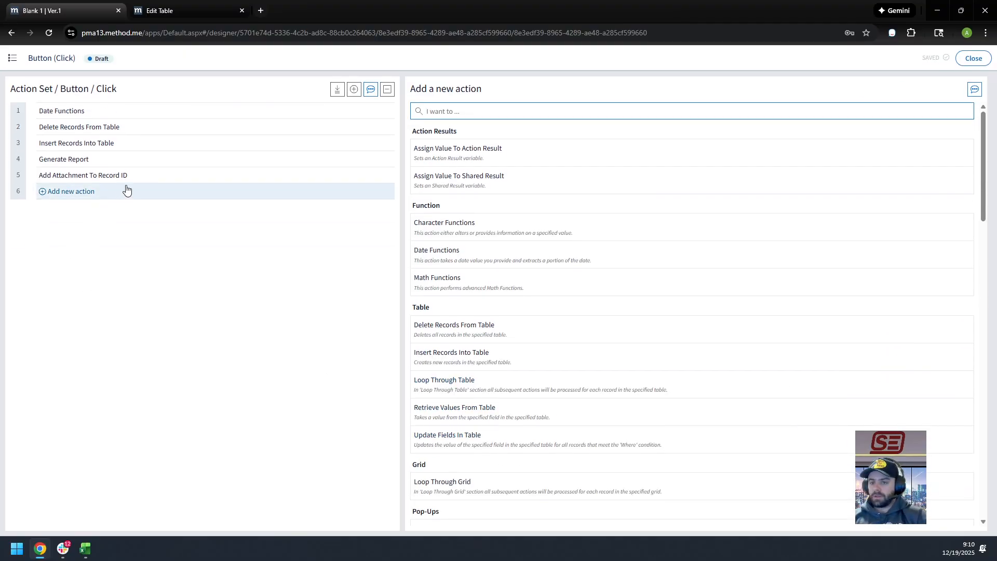
click(130, 180)
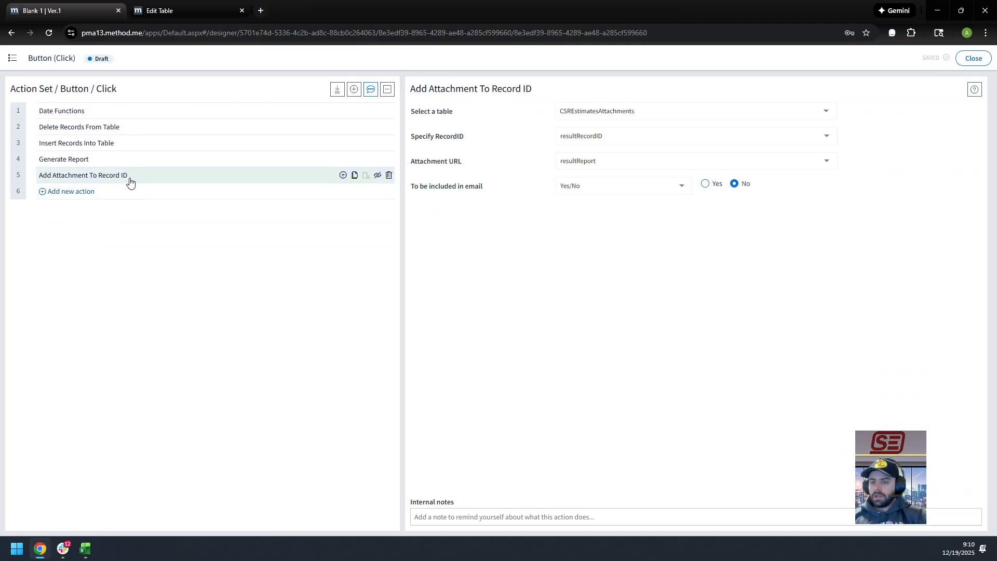
click(153, 193)
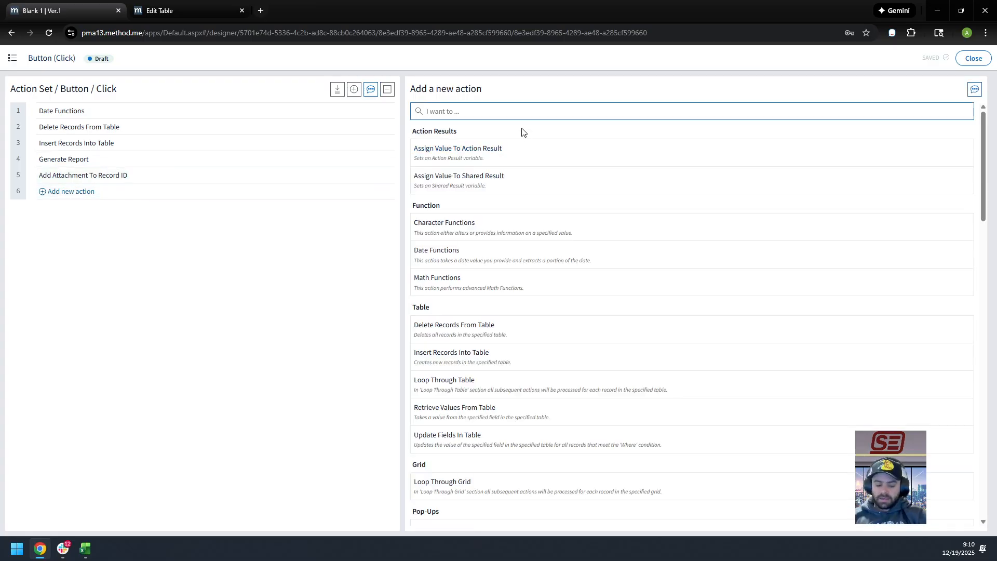
text(lo)
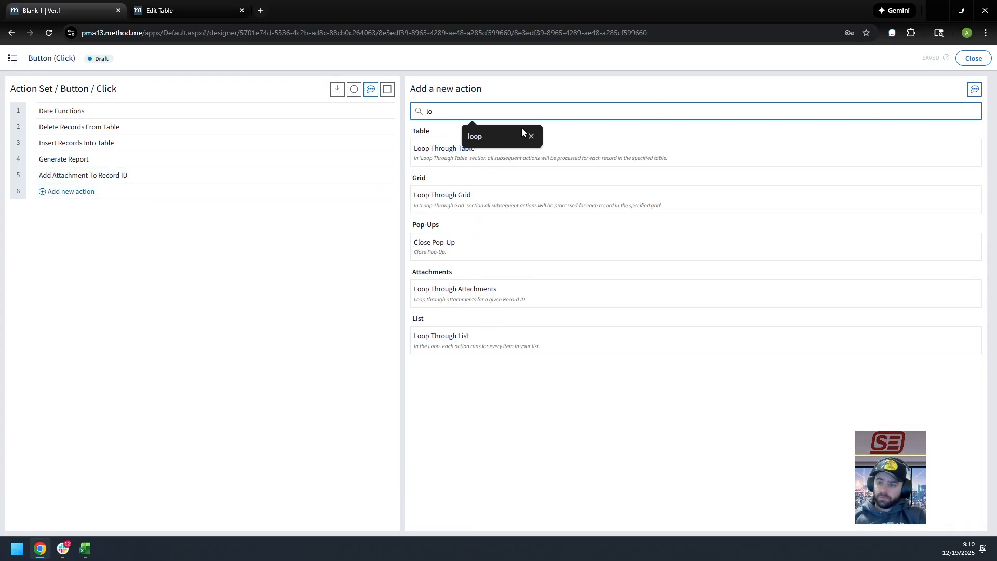
click(481, 293)
- Set the loop's table to CSREstimatesAttachments and its RecordID to resultRecordID, and move it below Add Attachment To Record ID
click(650, 112)
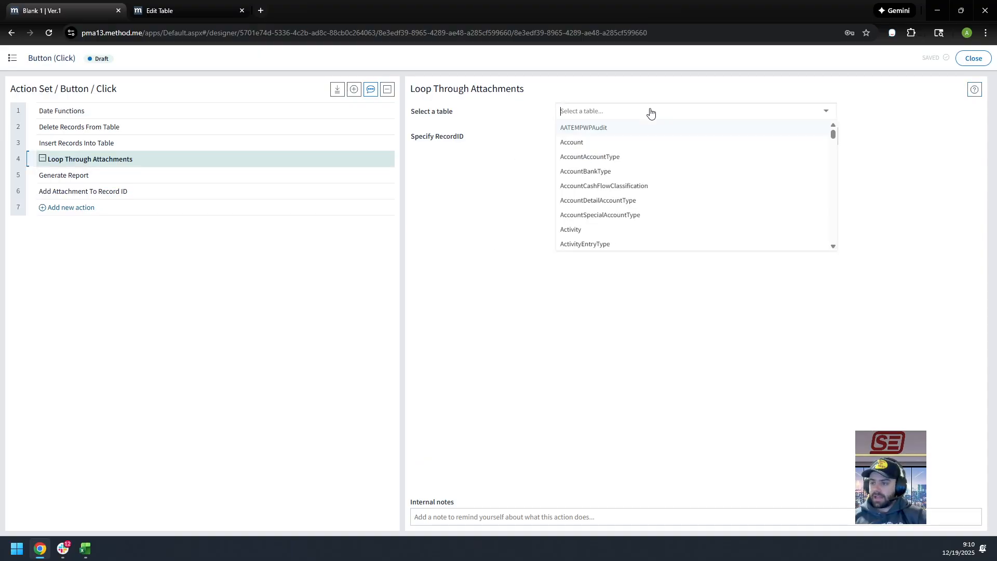
text(estimat)
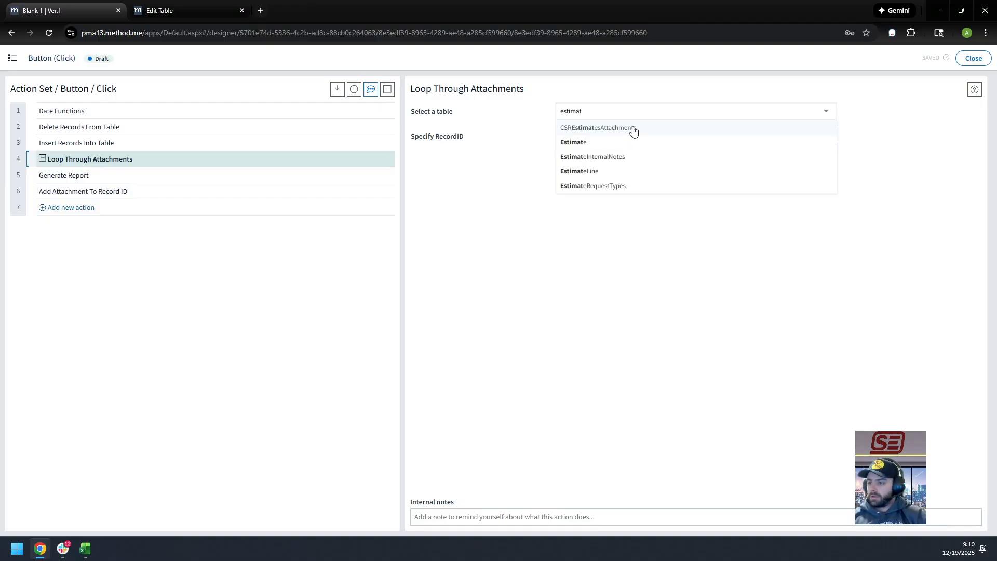
click(631, 129)
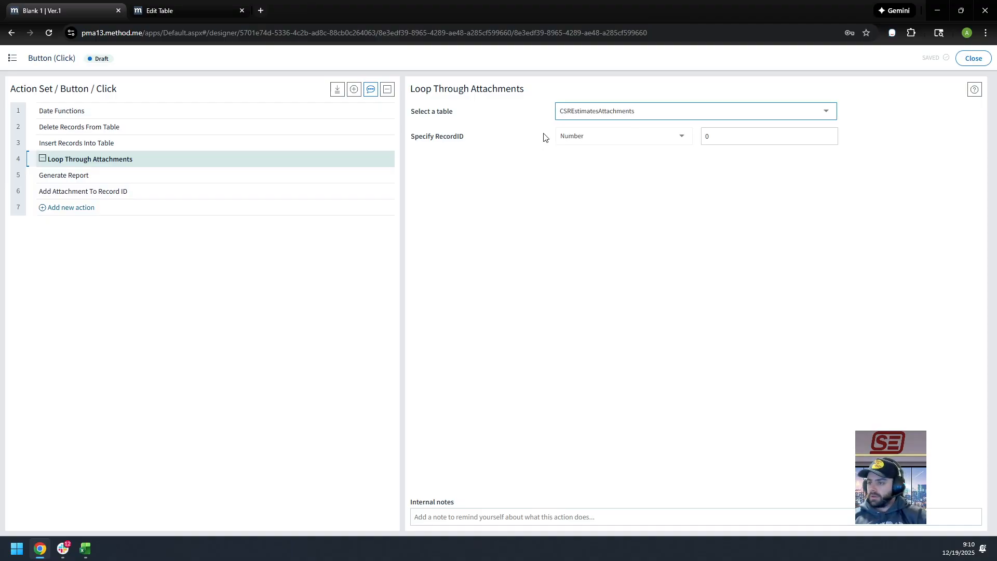
click(609, 138)
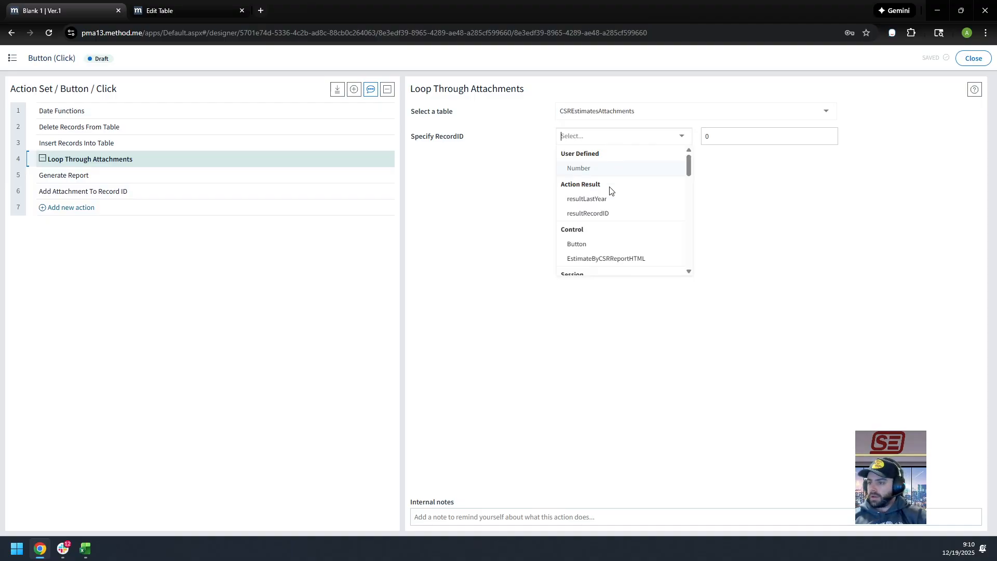
click(612, 215)
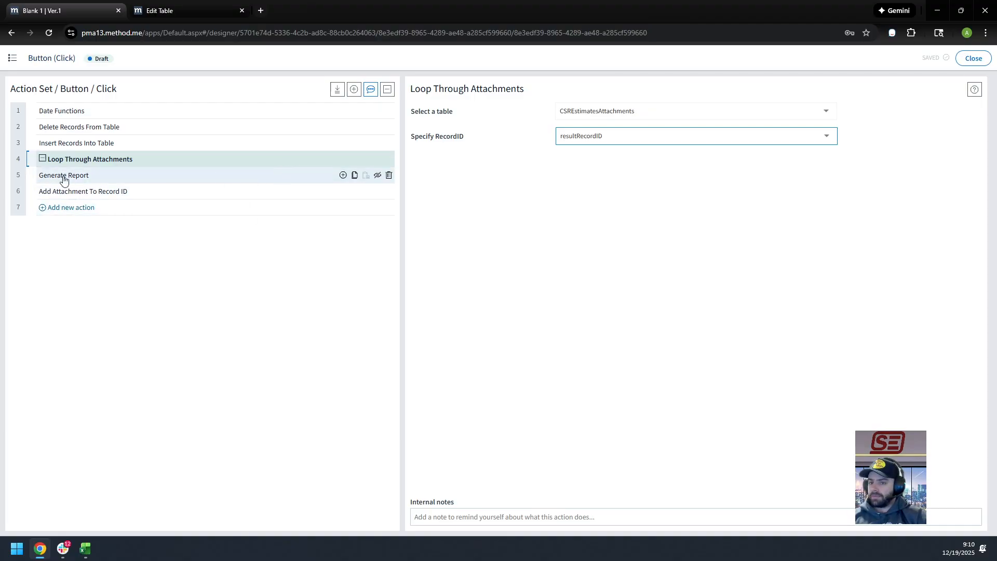
drag(27, 161, 21, 204)
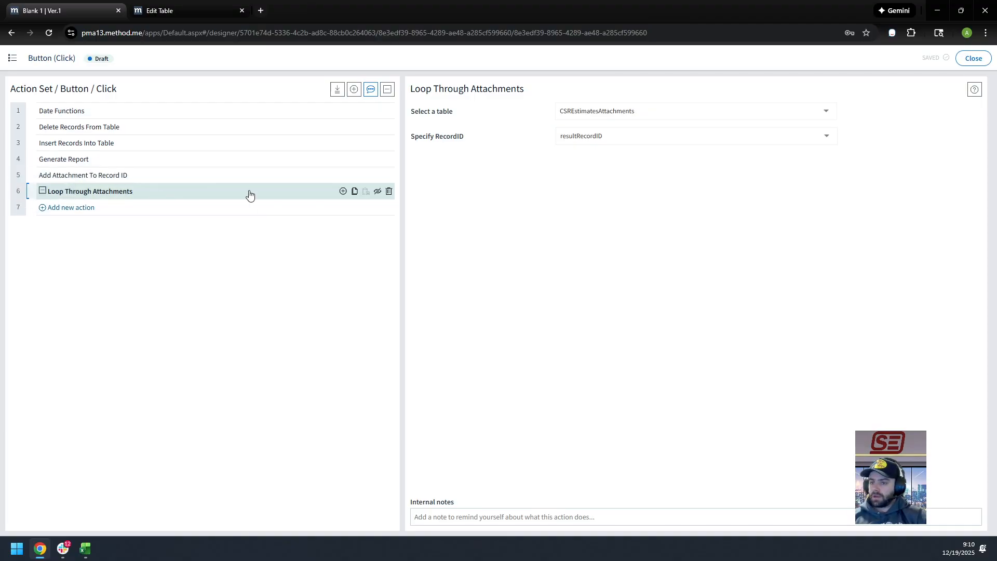
- Add a Character Functions action inside the Loop Through Attachments action
click(344, 193)
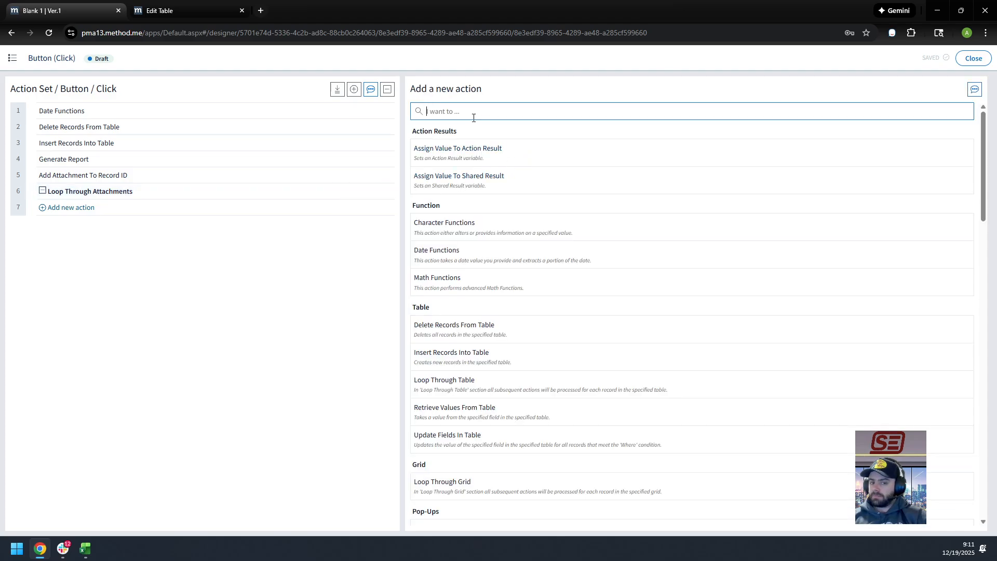
text(char)
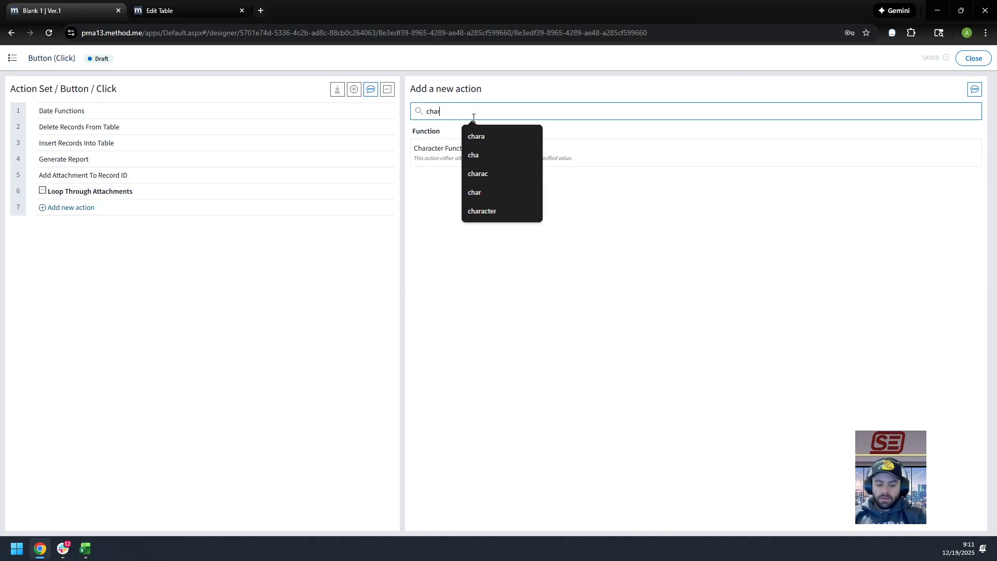
click(423, 151)
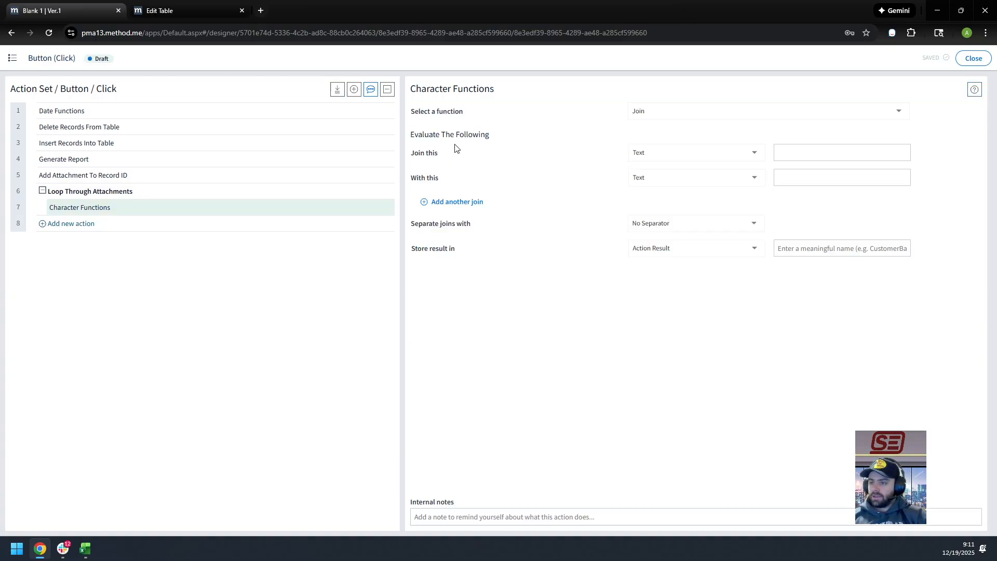
- Configure the Join function to combine the text <img src=", the loop's Attachment Url and the closing text ">
click(697, 120)
click(667, 214)
click(789, 155)
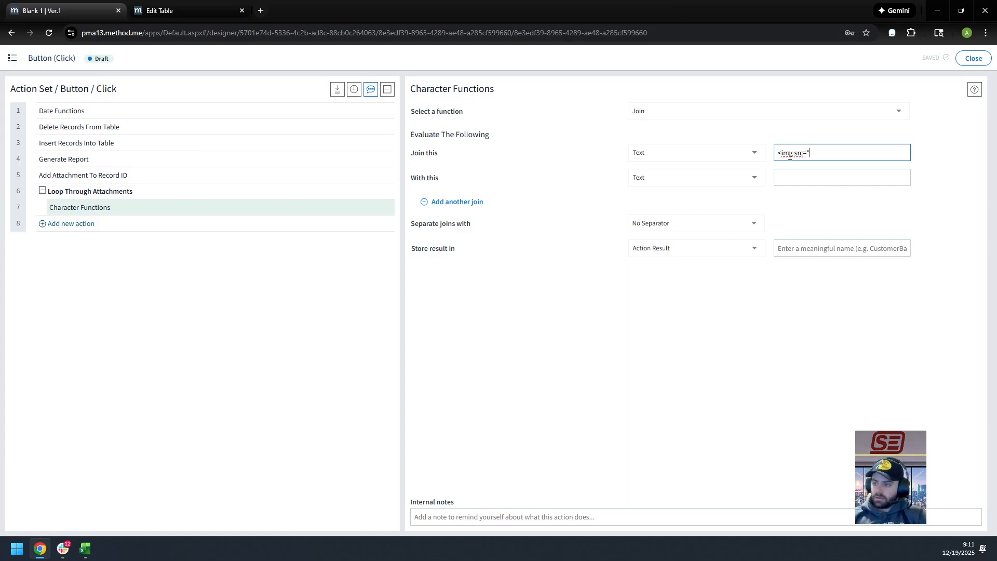
click(739, 178)
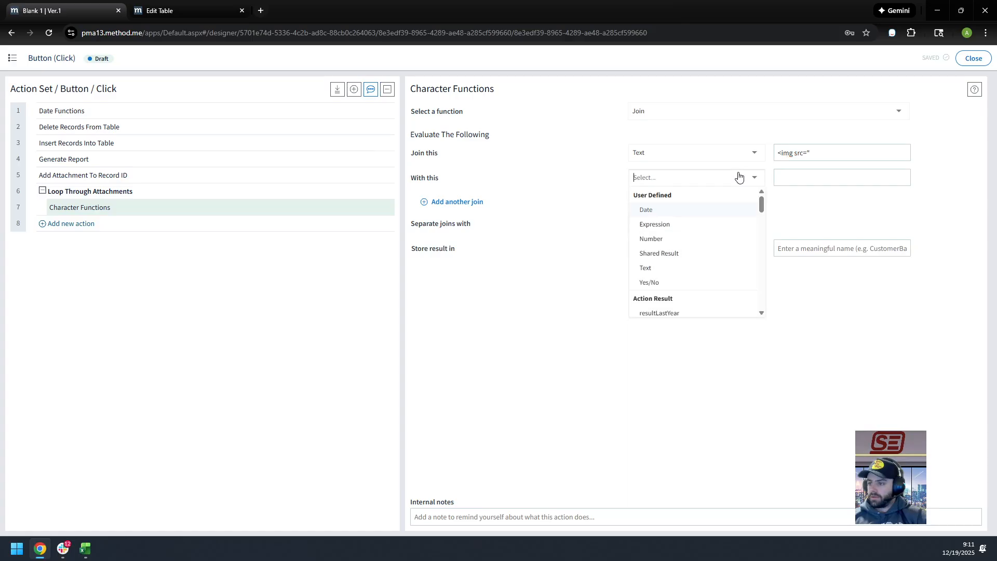
scroll(681, 277, down, 3)
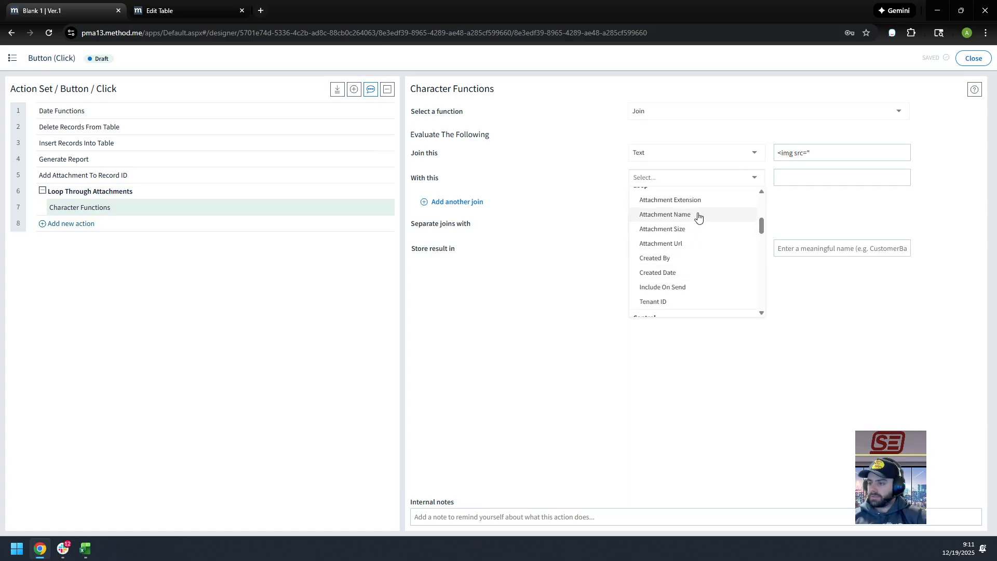
click(698, 244)
click(480, 203)
click(802, 204)
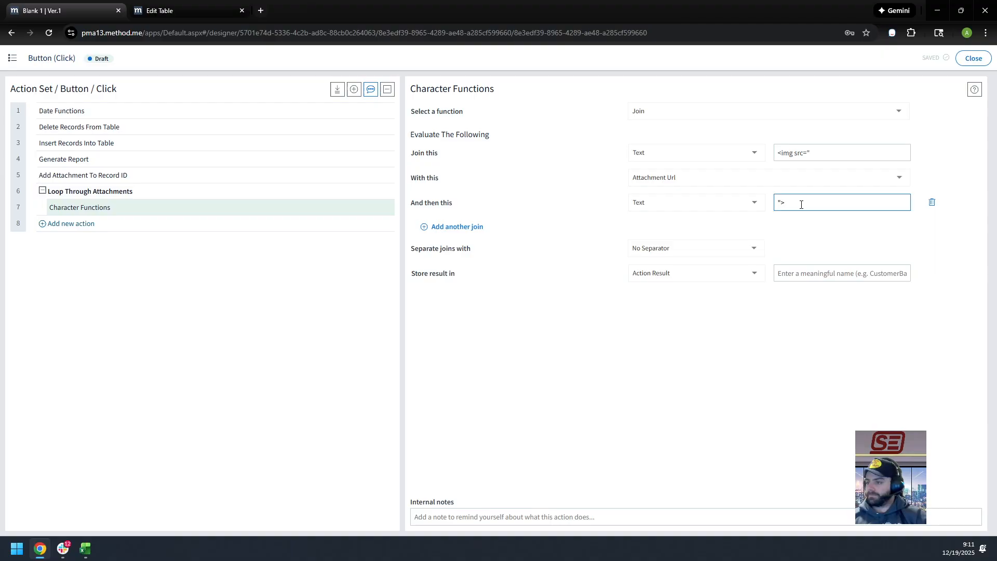
- Store the joined text in a new action result named resultReportPNGHTML
click(811, 271)
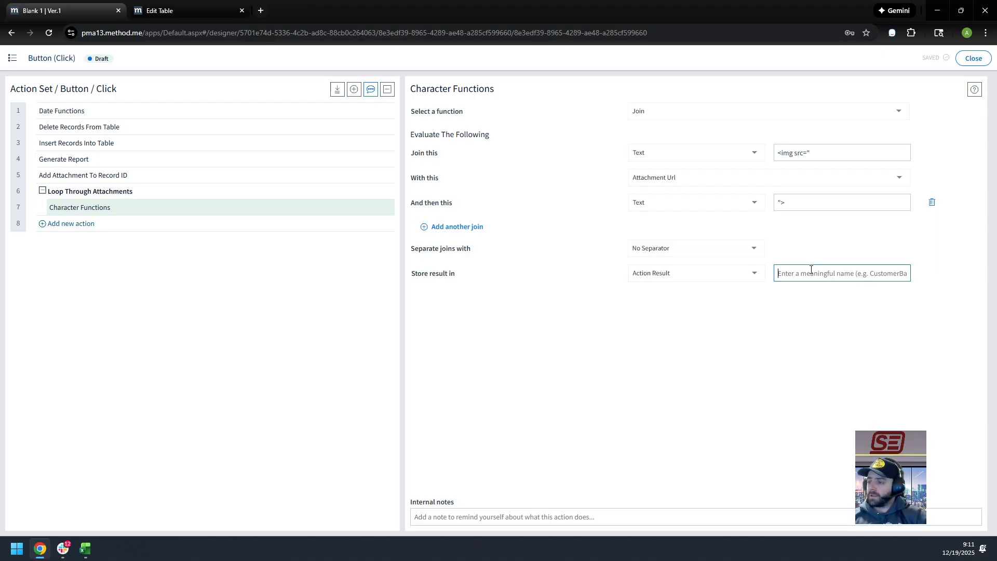
text(resultRepor)
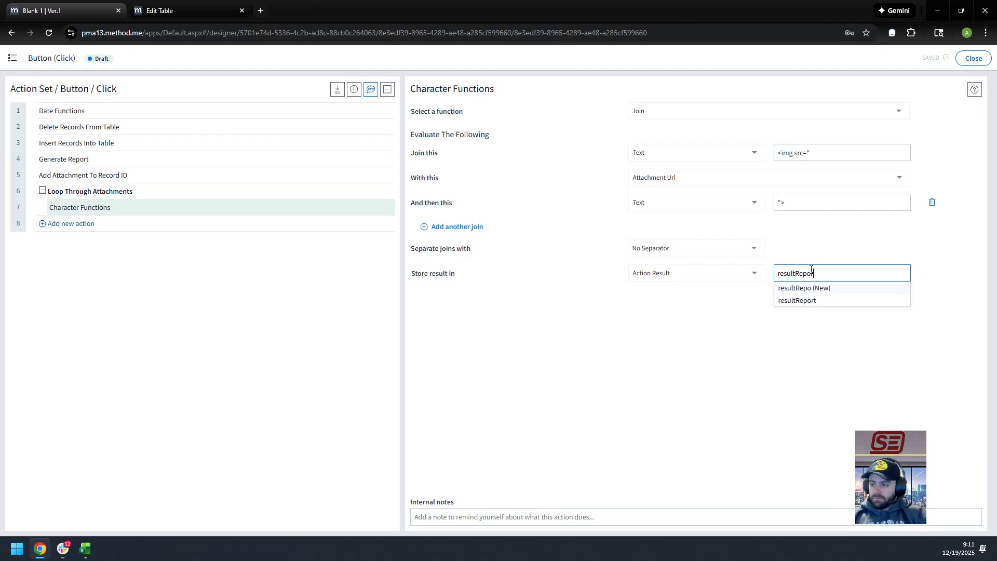
text(tPNG)
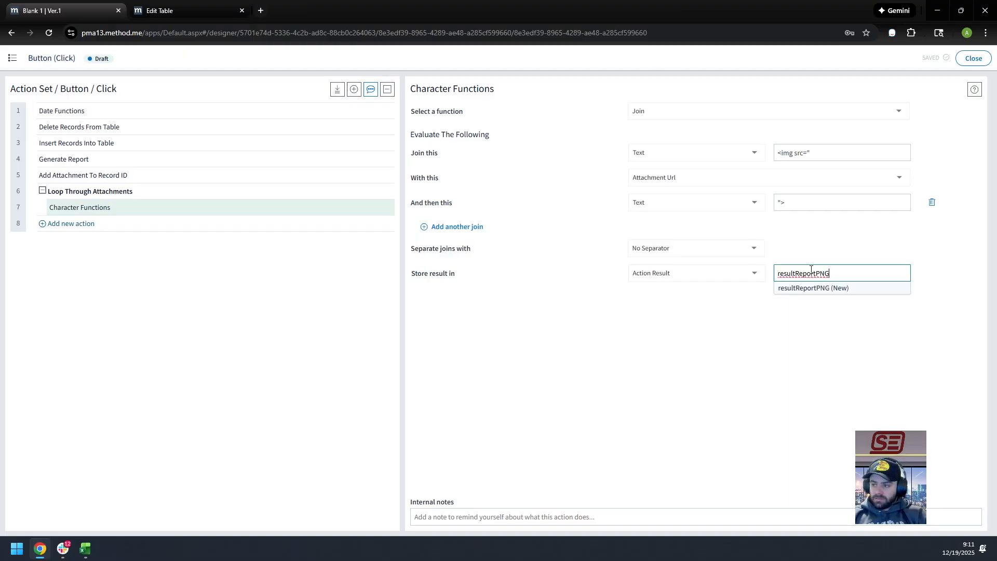
text(HTML)
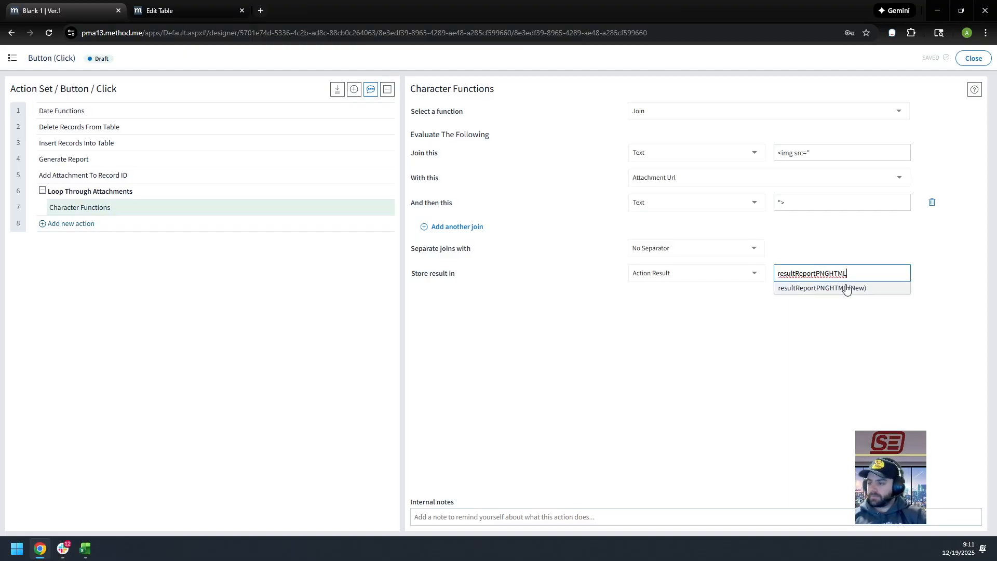
click(845, 287)
- Add an Update Controls On Screen action to the loop after Character Functions, with EstimateByCSRReportHTML as the control to update
click(342, 208)
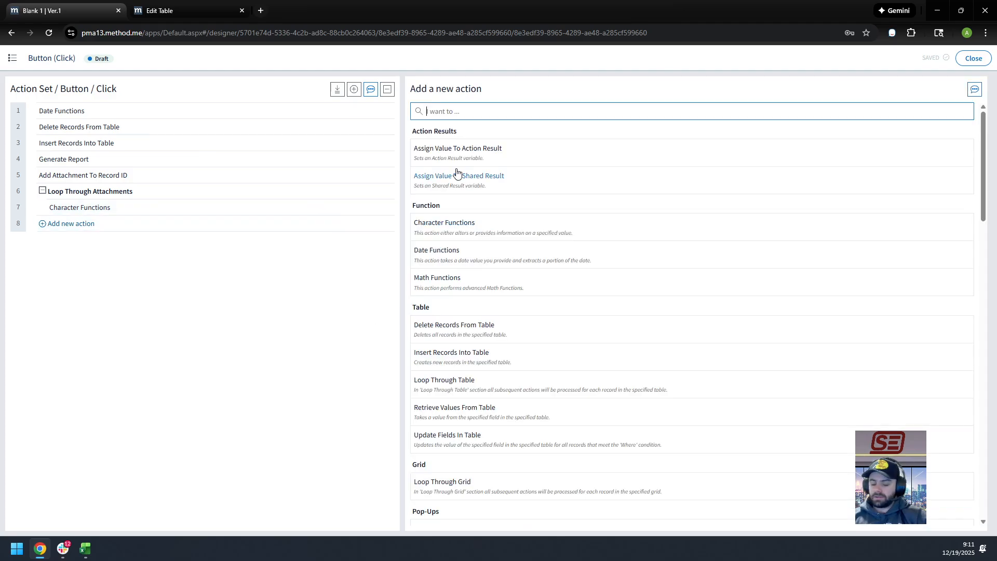
text(update)
click(455, 195)
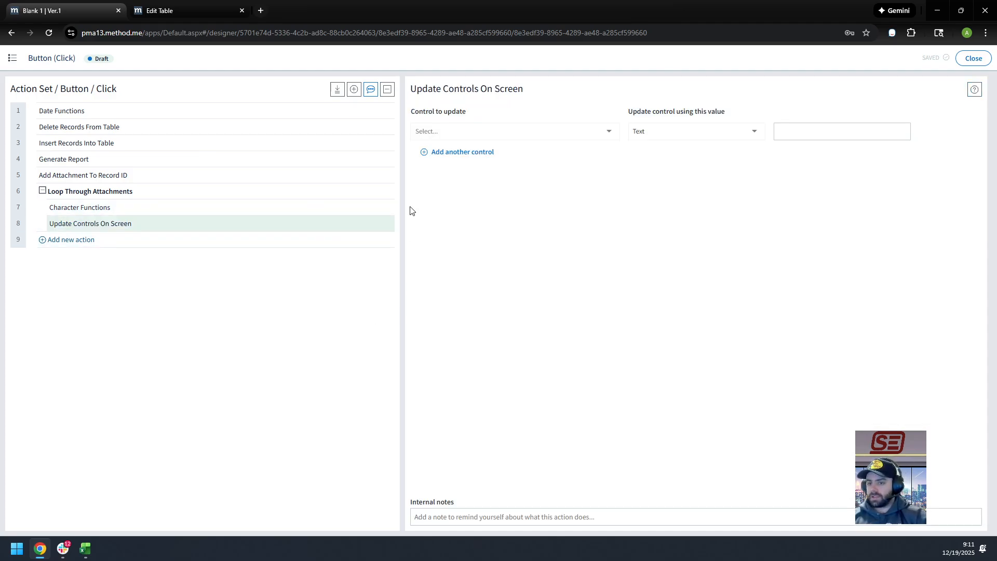
click(581, 134)
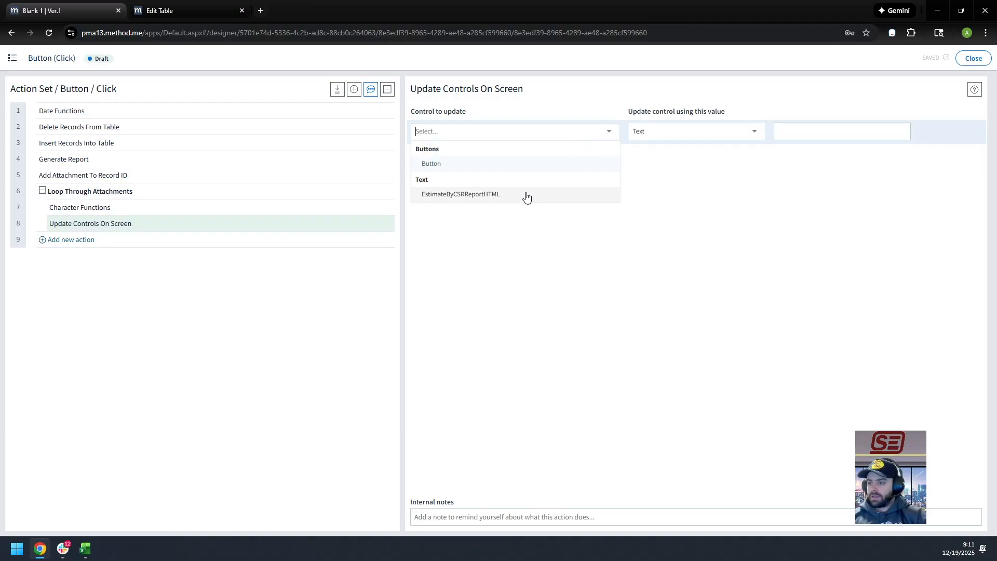
click(526, 196)
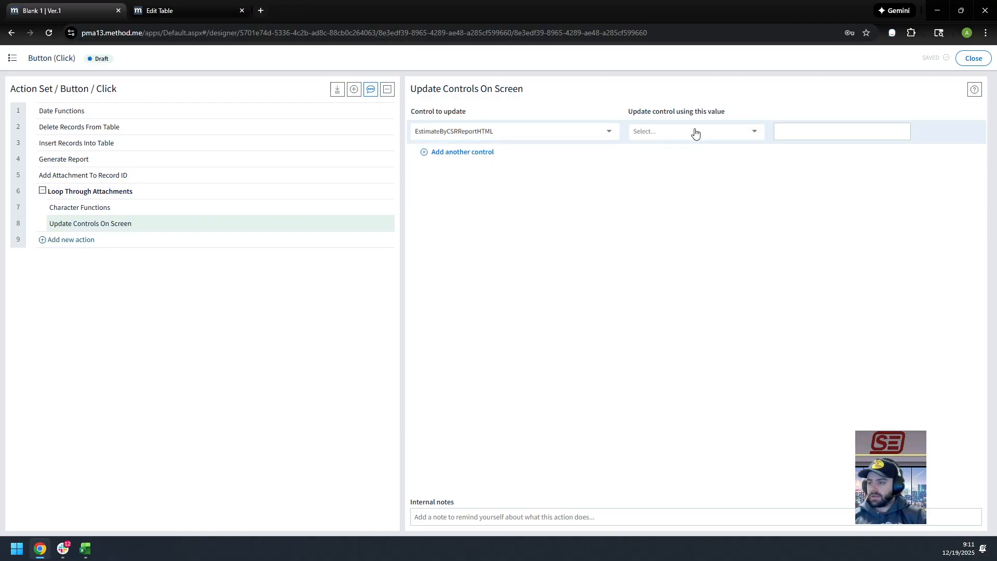
- Try to set the update value for EstimateByCSRReportHTML to the resultReportPNGHTML action result
click(694, 131)
scroll(678, 223, down, 2)
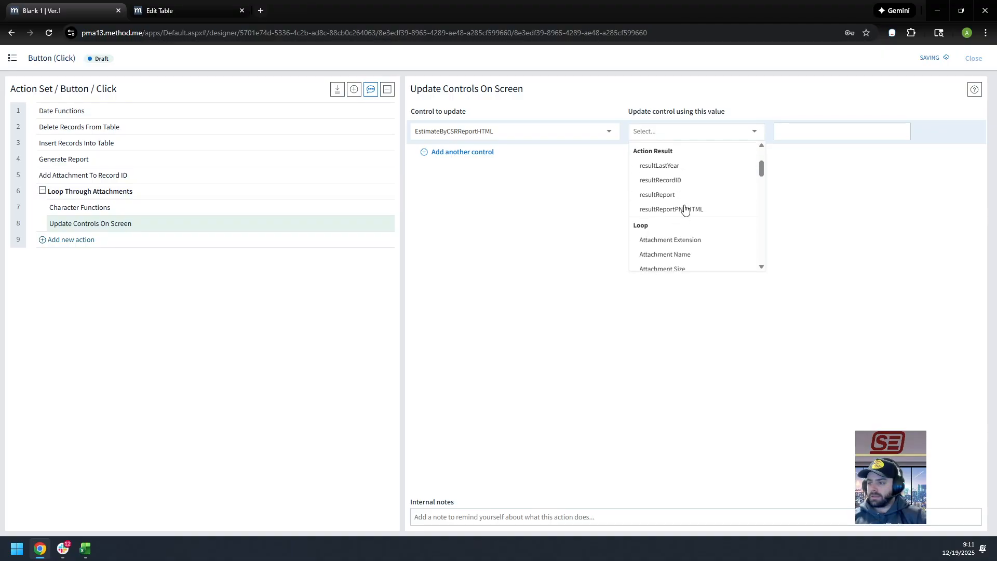
click(683, 209)
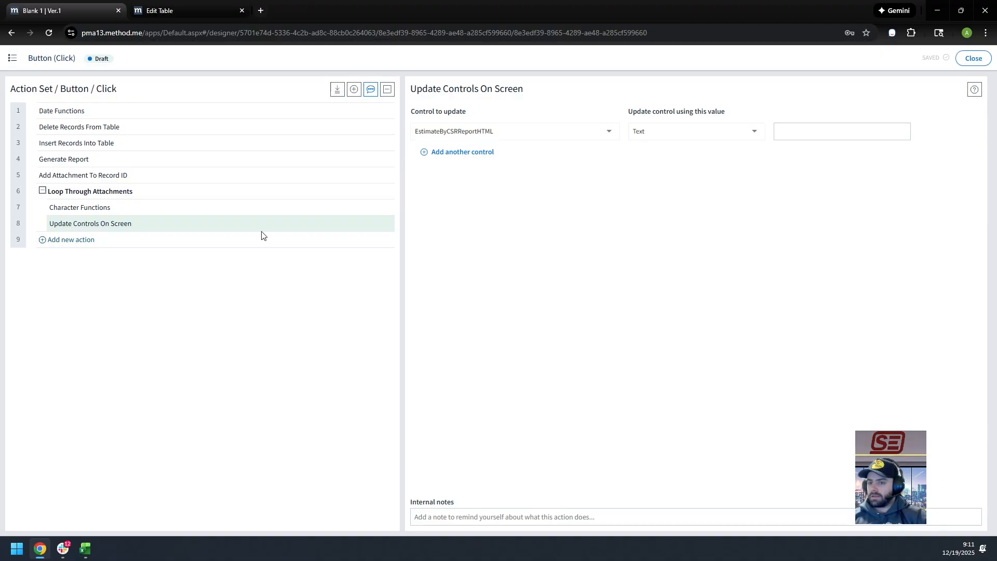
- Review the loop and Update Controls On Screen actions, then close the action set and the screen designer
click(133, 193)
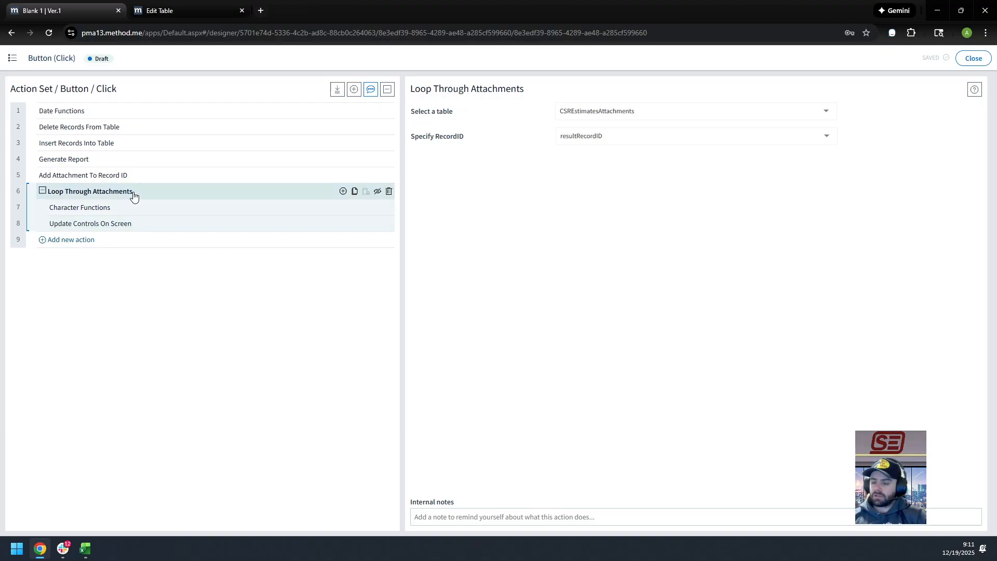
click(123, 225)
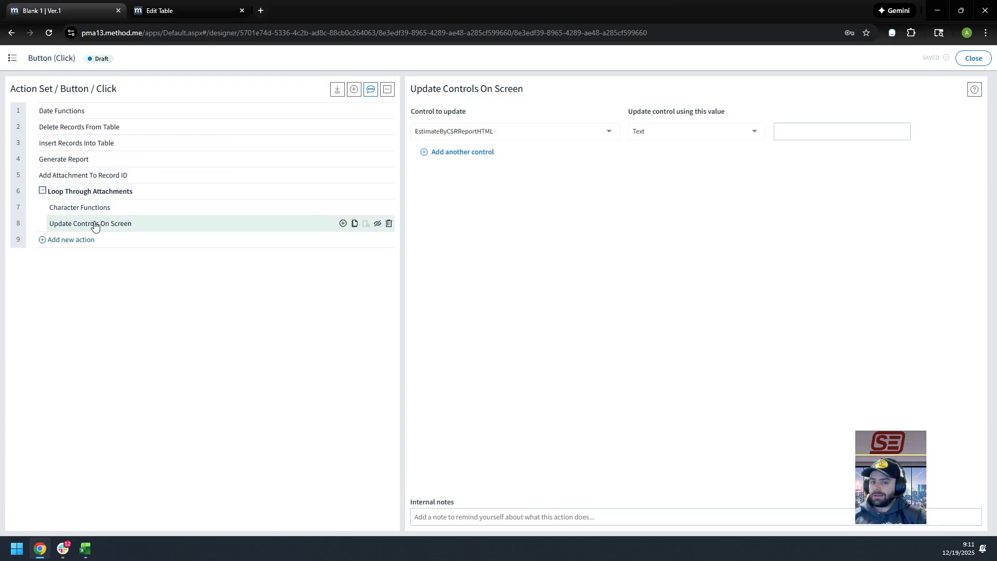
click(973, 58)
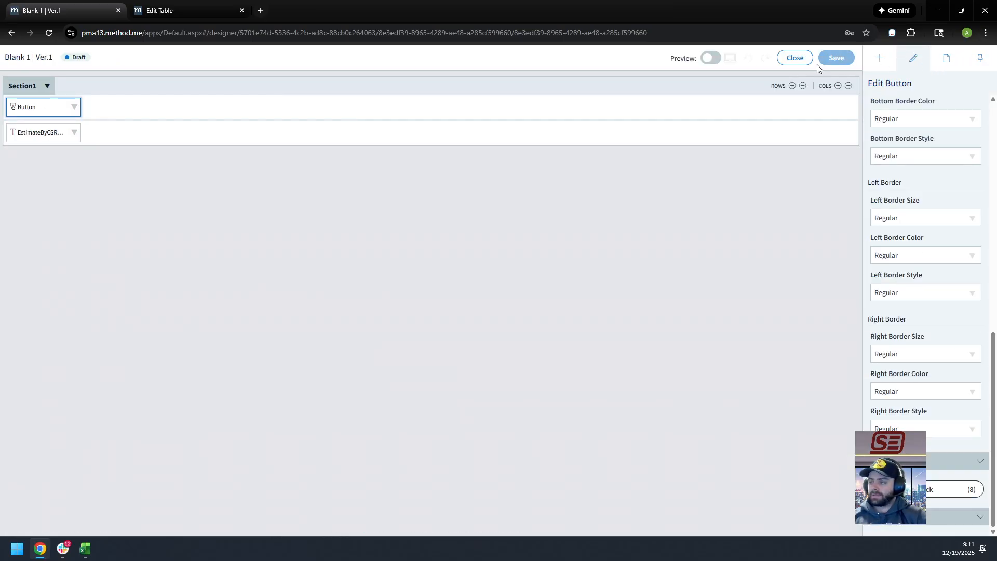
click(791, 59)
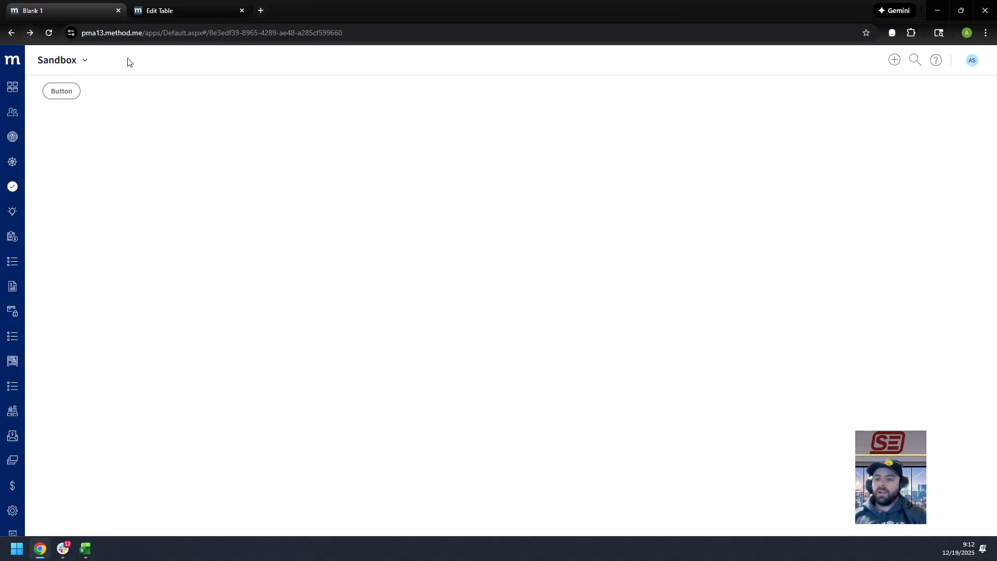
- Open the Sandbox screen in the designer and examine the settings of the EstimateByCSRReportHTML text control
click(85, 61)
click(71, 99)
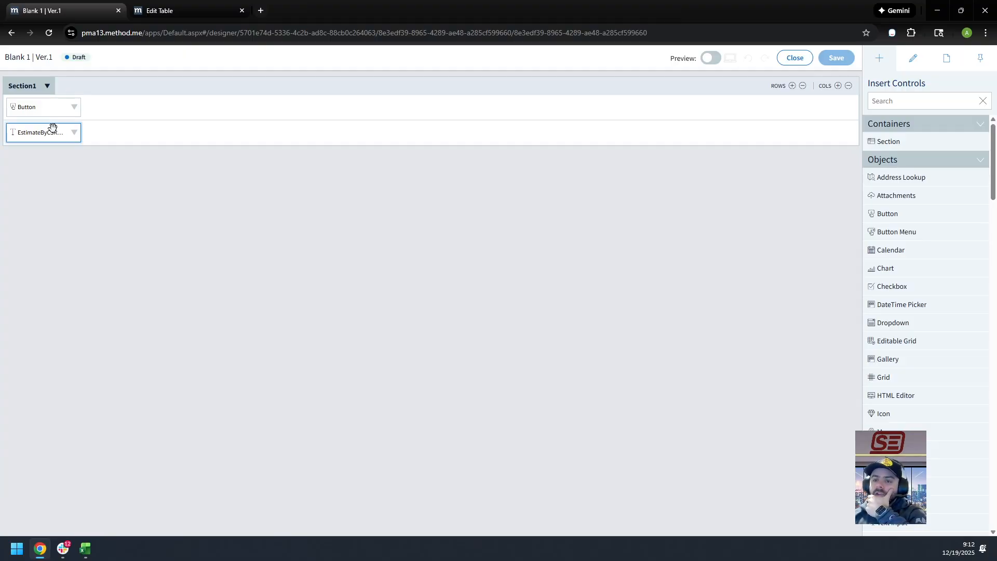
click(53, 127)
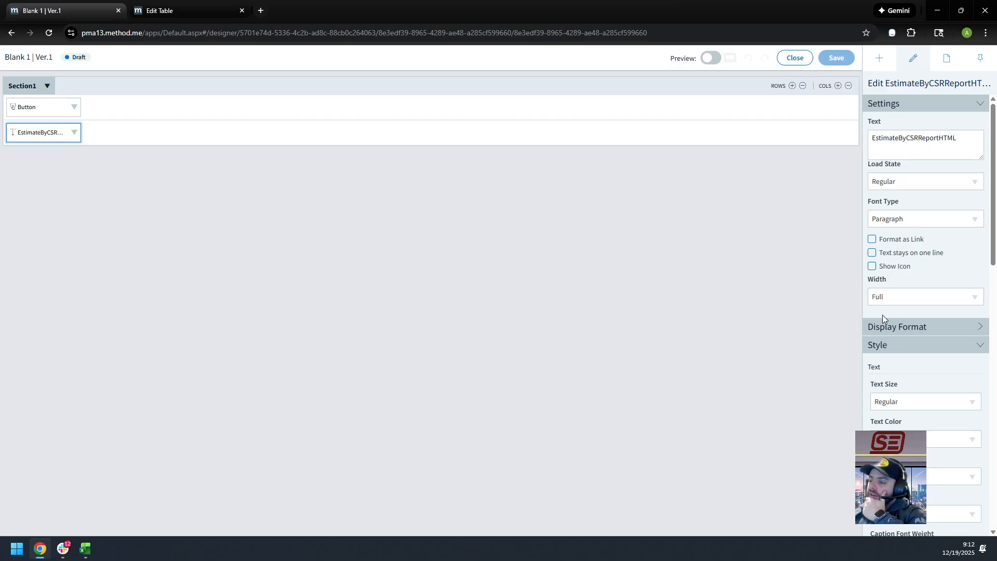
scroll(901, 337, down, 10)
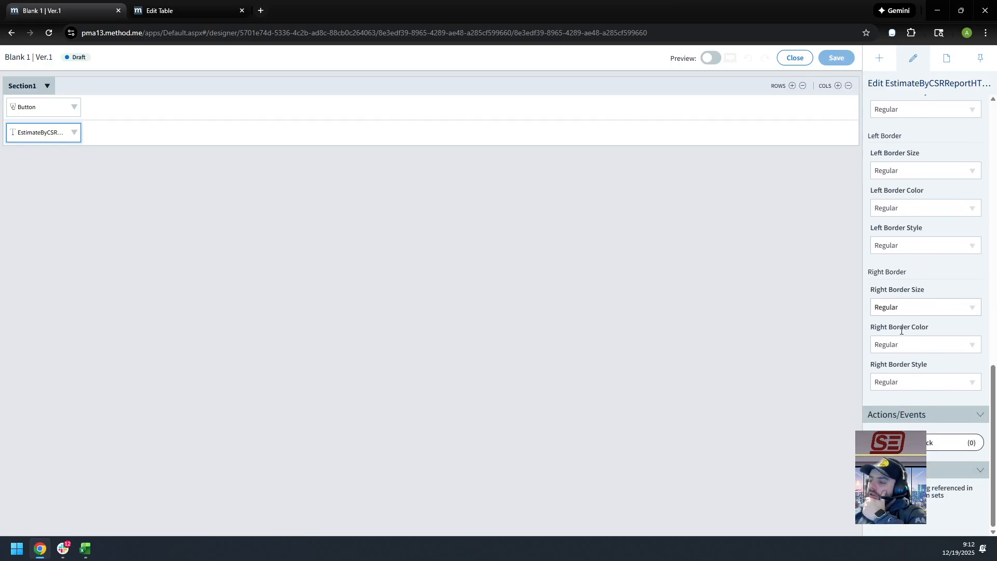
scroll(893, 347, up, 10)
- Open the button's click action set and review its actions from Date Functions through the Character Functions join inside the attachment loop
click(25, 106)
scroll(914, 306, down, 10)
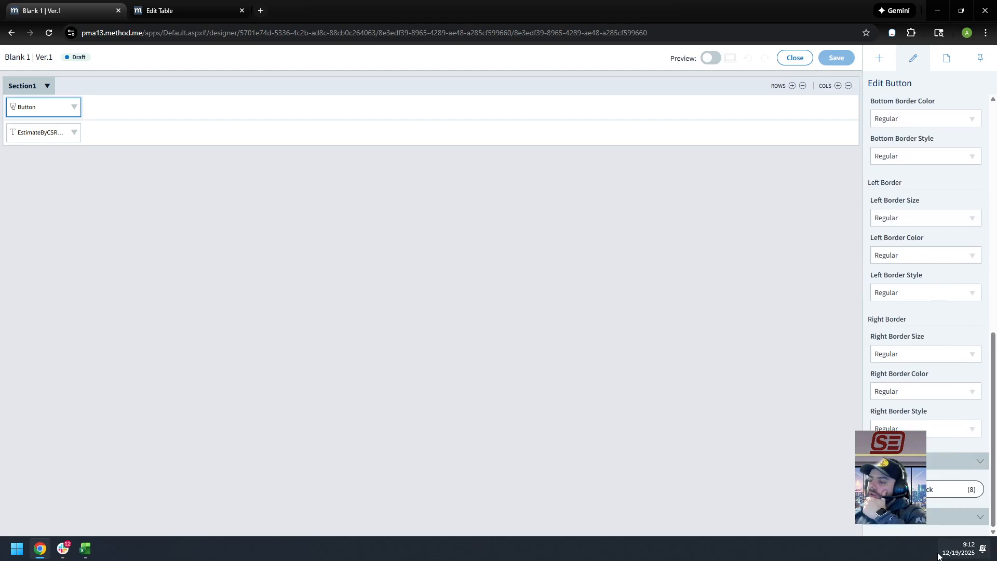
click(937, 489)
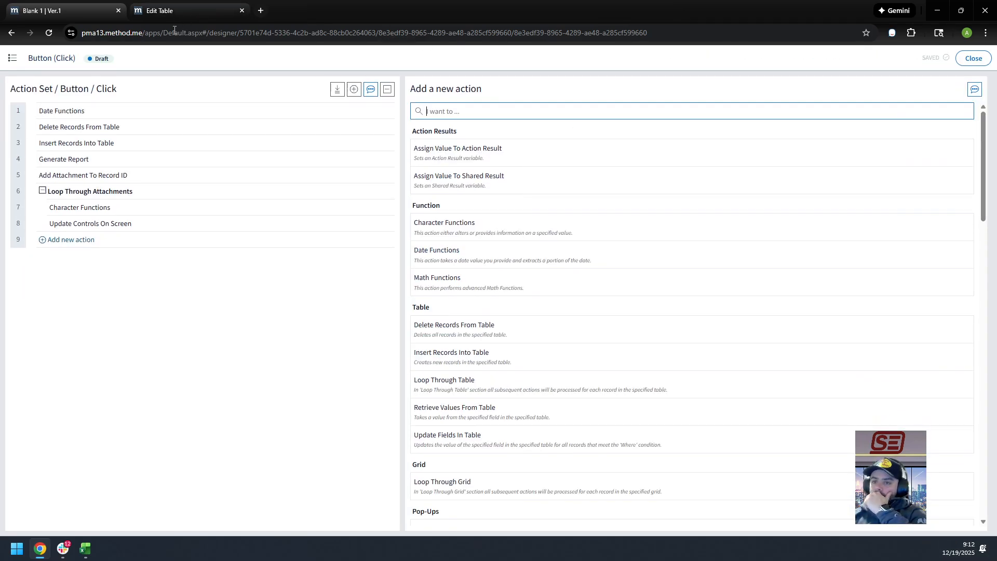
click(125, 115)
click(127, 130)
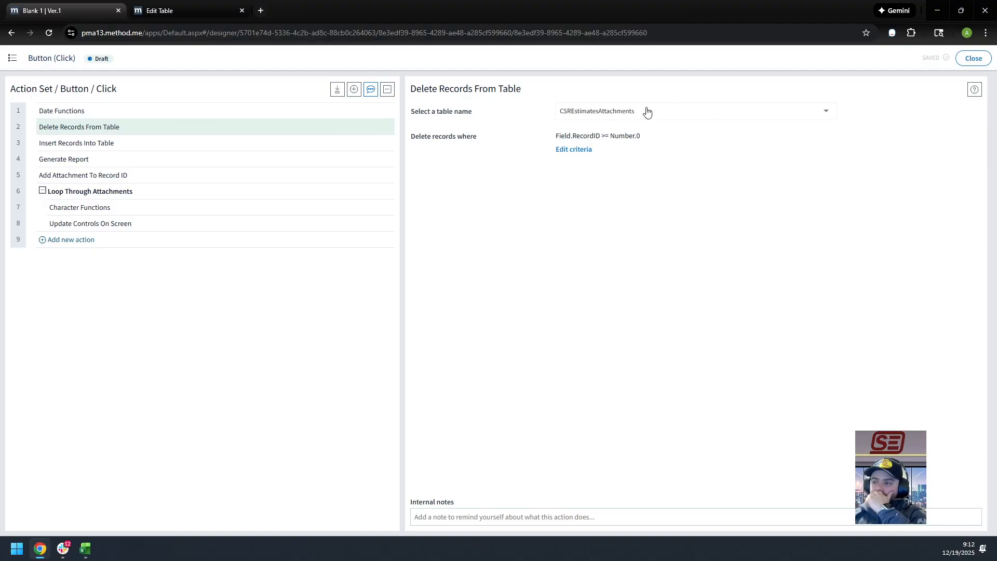
click(229, 146)
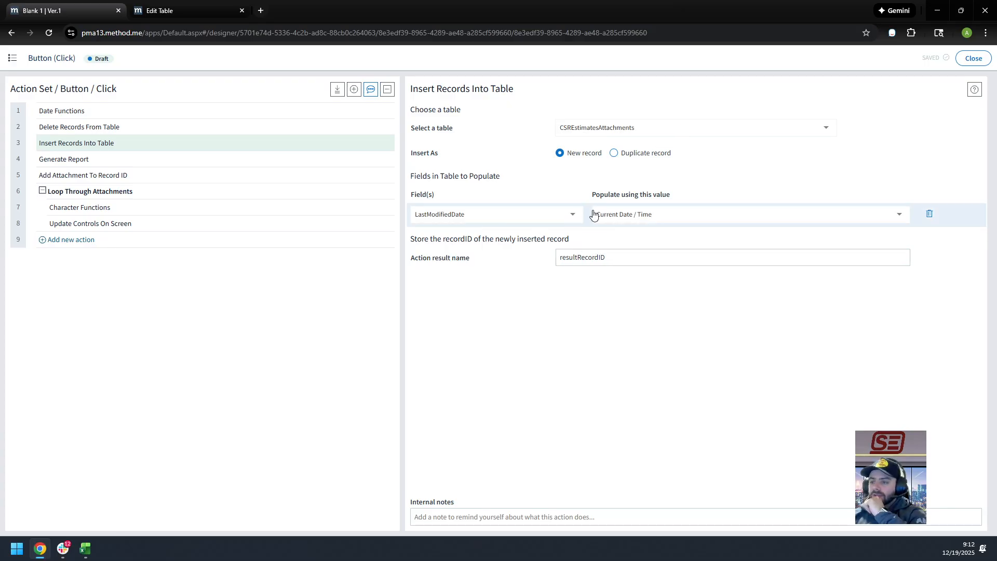
click(91, 161)
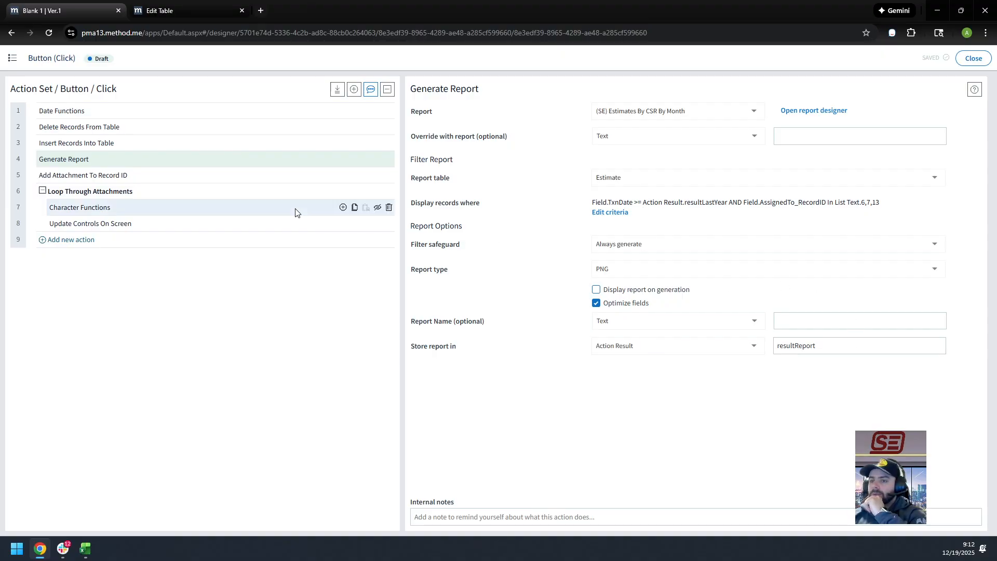
click(213, 178)
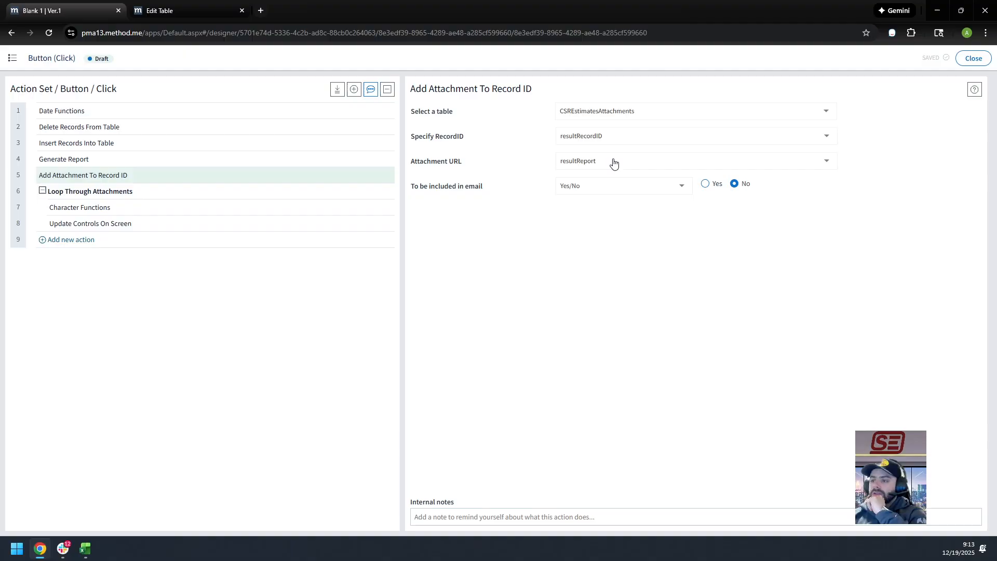
click(230, 194)
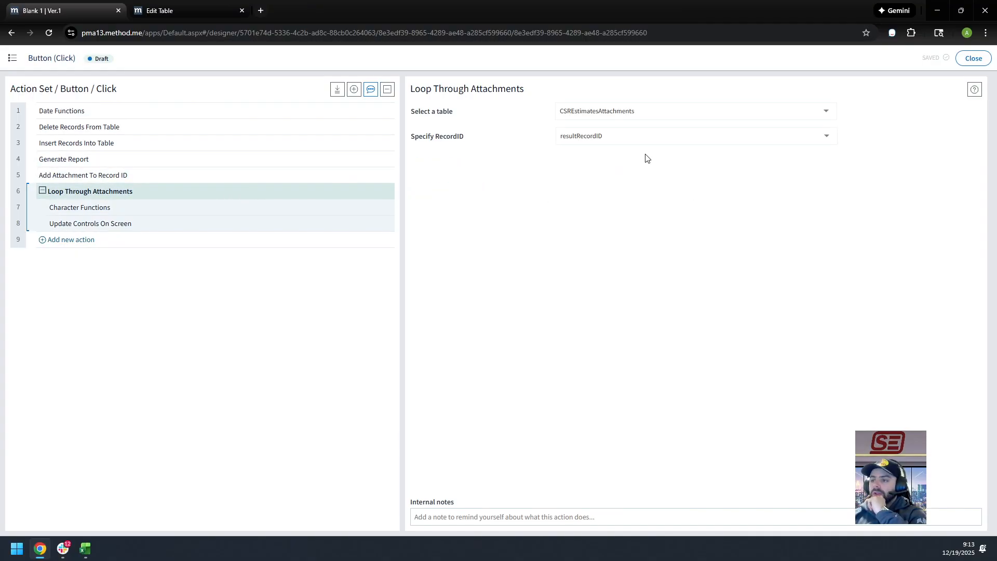
click(213, 209)
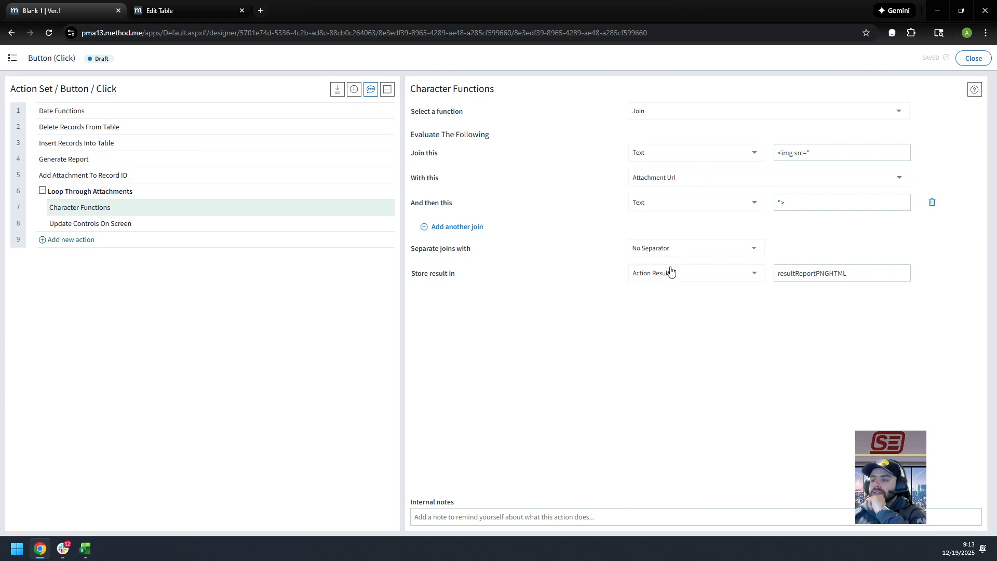
- Set the Update Controls On Screen action to update EstimateByCSRReportHTML with the resultReportPNGHTML action result
click(218, 228)
click(707, 136)
scroll(707, 207, down, 2)
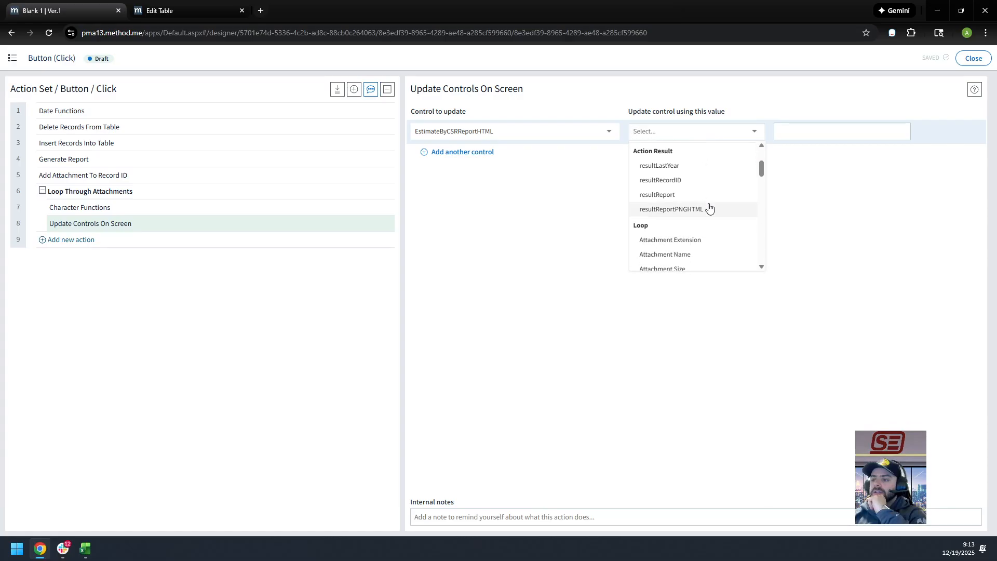
click(706, 210)
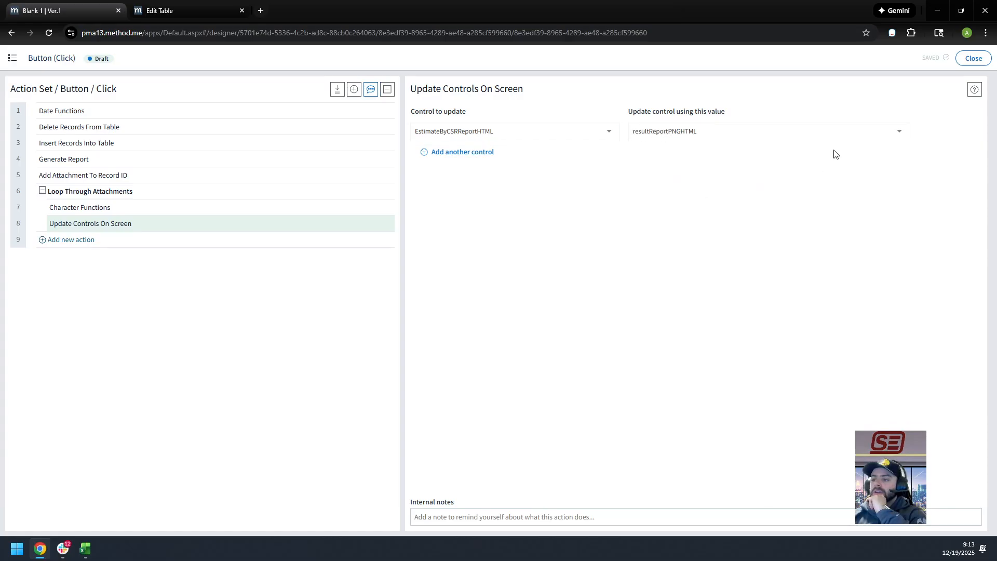
click(141, 208)
click(151, 224)
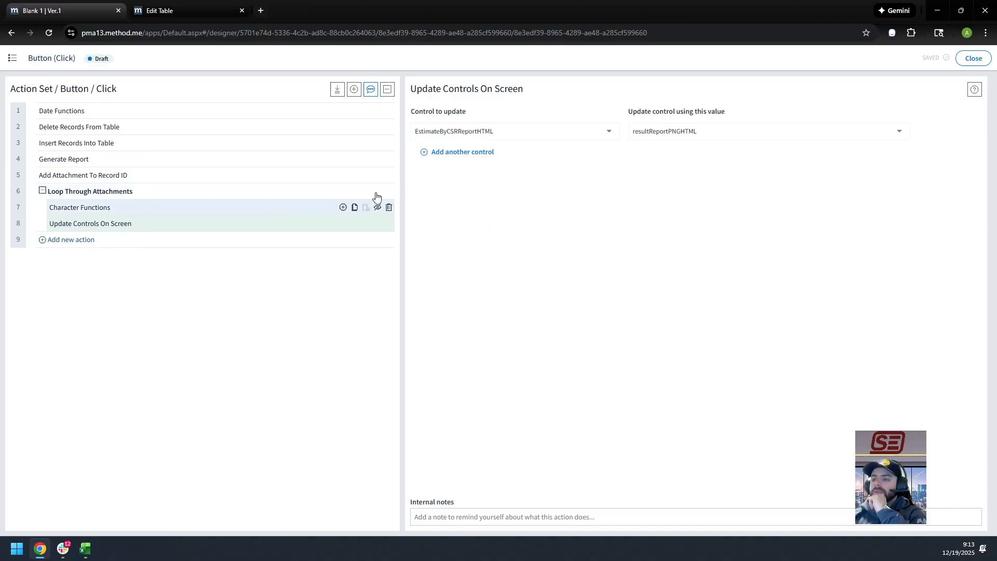
- Close the action set and the screen designer, and run the Sandbox button to test the report display
click(964, 62)
click(792, 58)
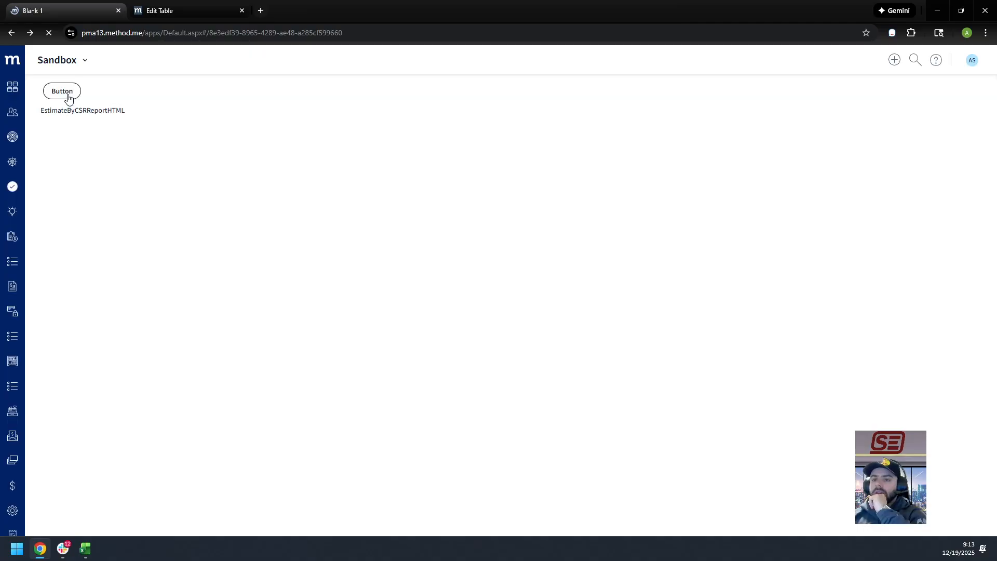
click(68, 98)
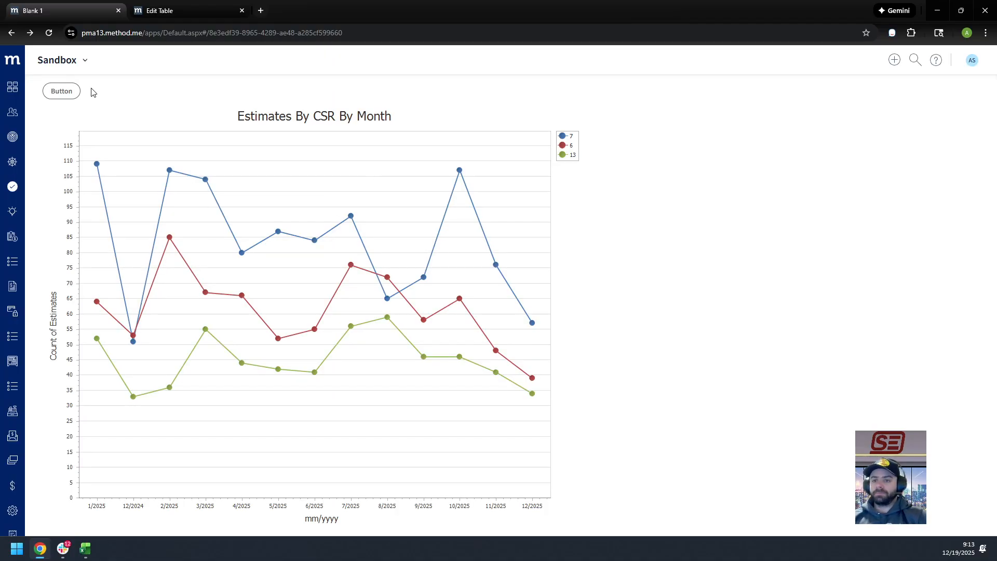
- Reopen the Sandbox screen in the designer, add a new section below Section1 and set its load state to Hidden
click(84, 61)
click(63, 99)
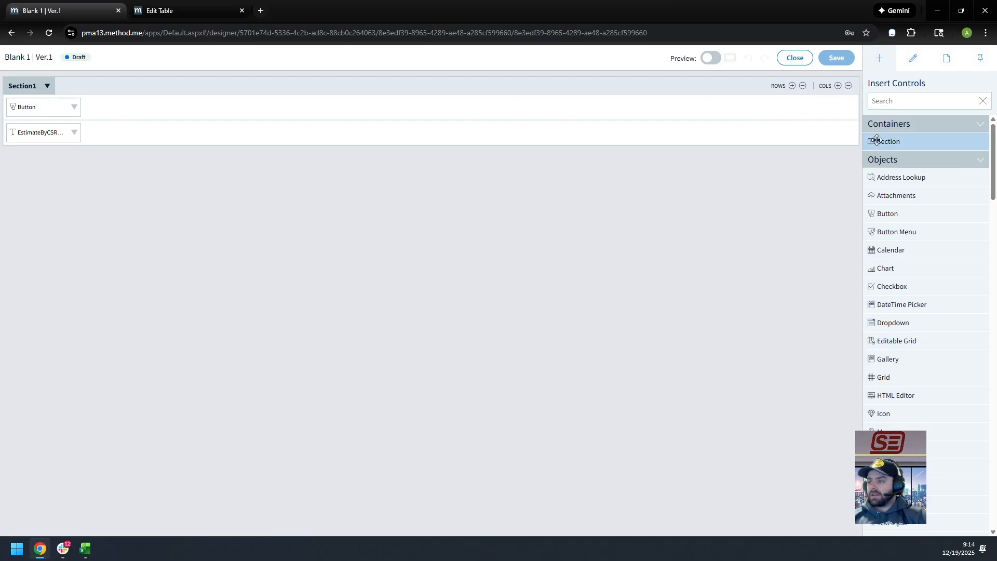
drag(870, 140, 501, 258)
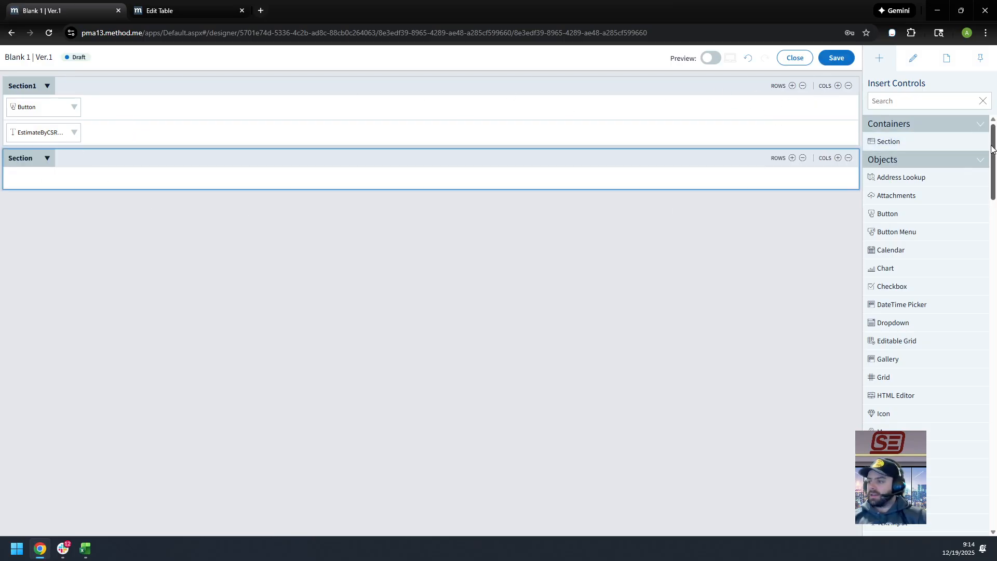
click(17, 165)
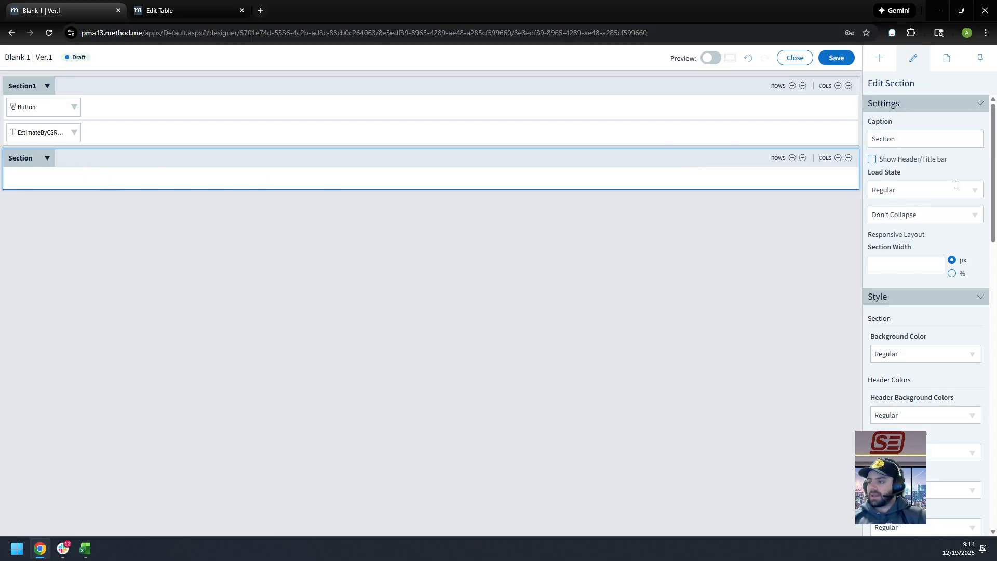
click(971, 192)
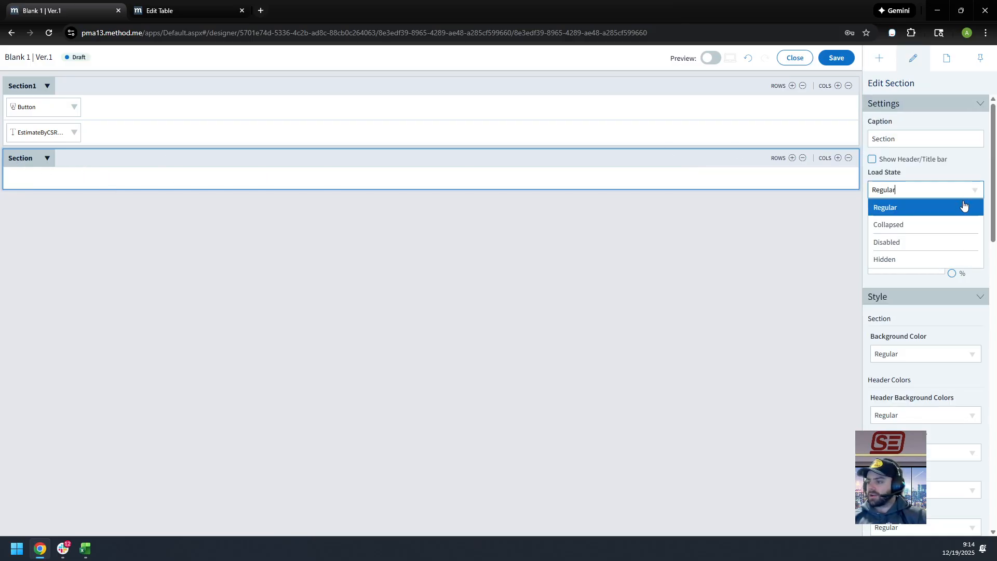
click(934, 259)
- Move the button into the hidden section and the EstimateByCSRReportHTML control into the first row of Section1
drag(14, 102, 54, 170)
drag(51, 131, 51, 116)
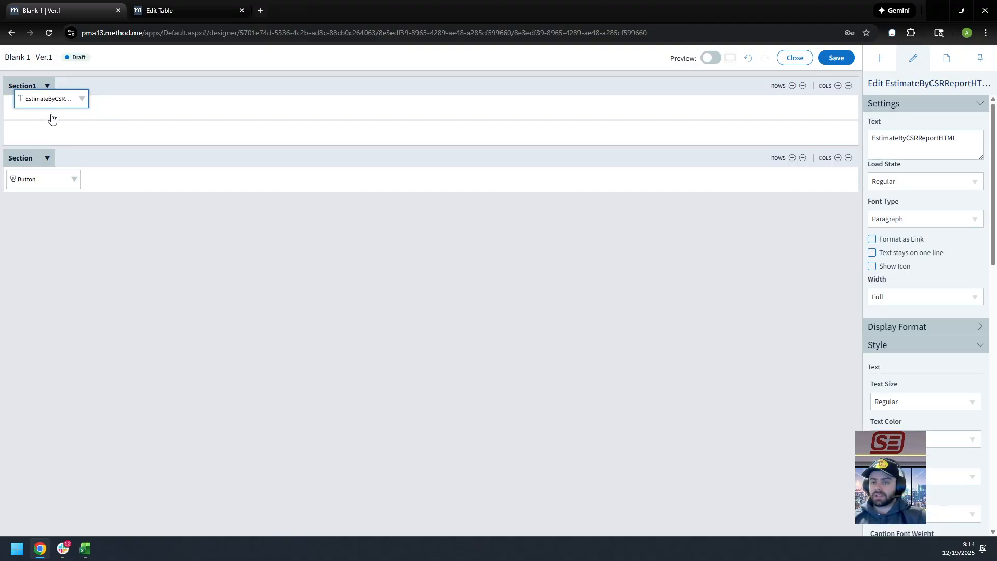
click(47, 181)
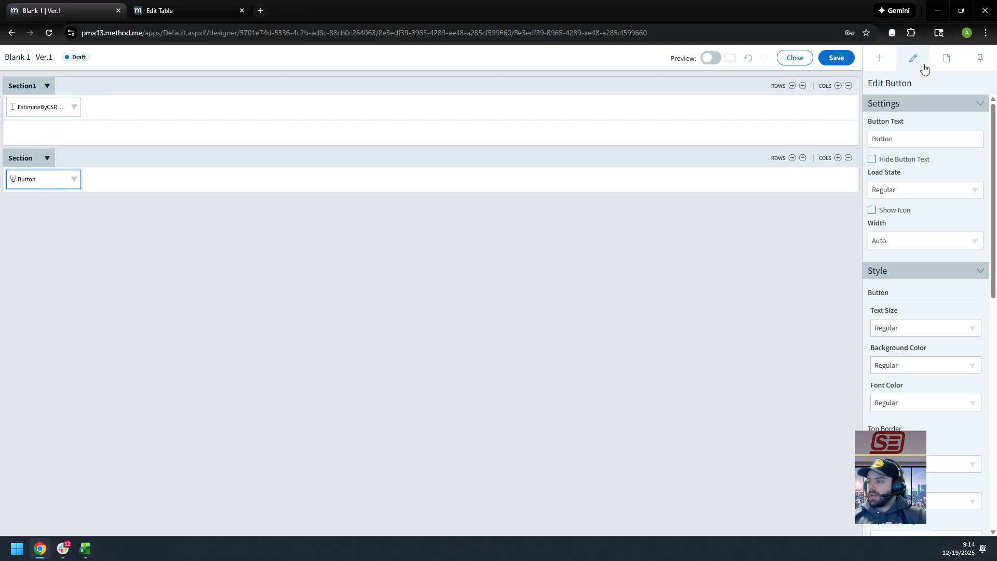
- Add a Call Routine action running Button (Click) to the screen's Focus event, and close the action set and the designer
click(946, 58)
click(950, 333)
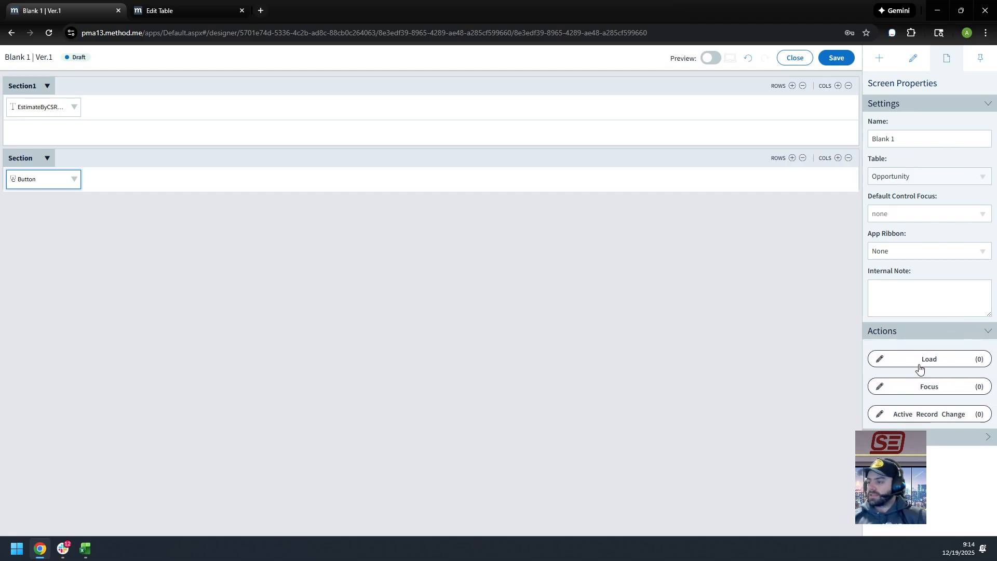
click(917, 398)
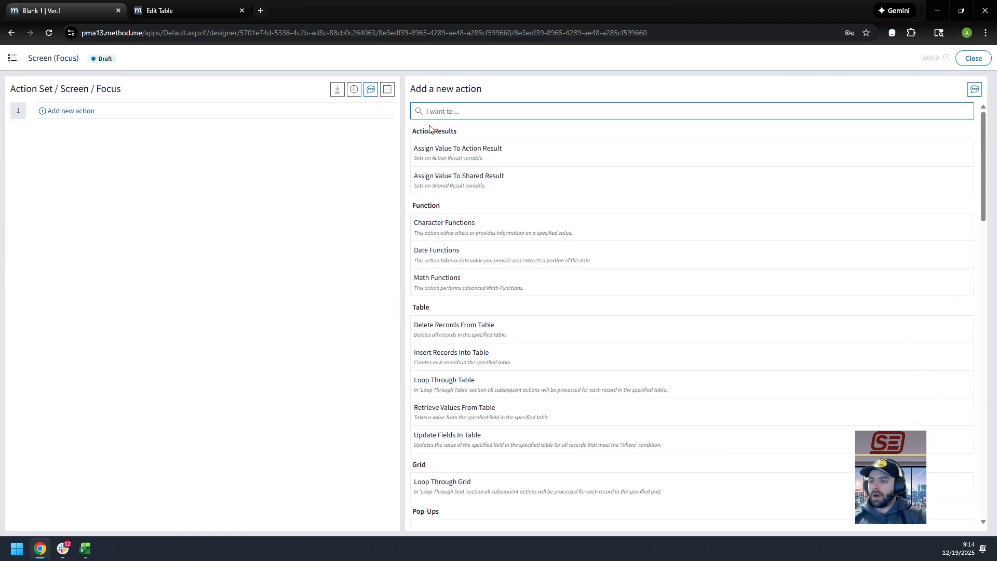
text(call)
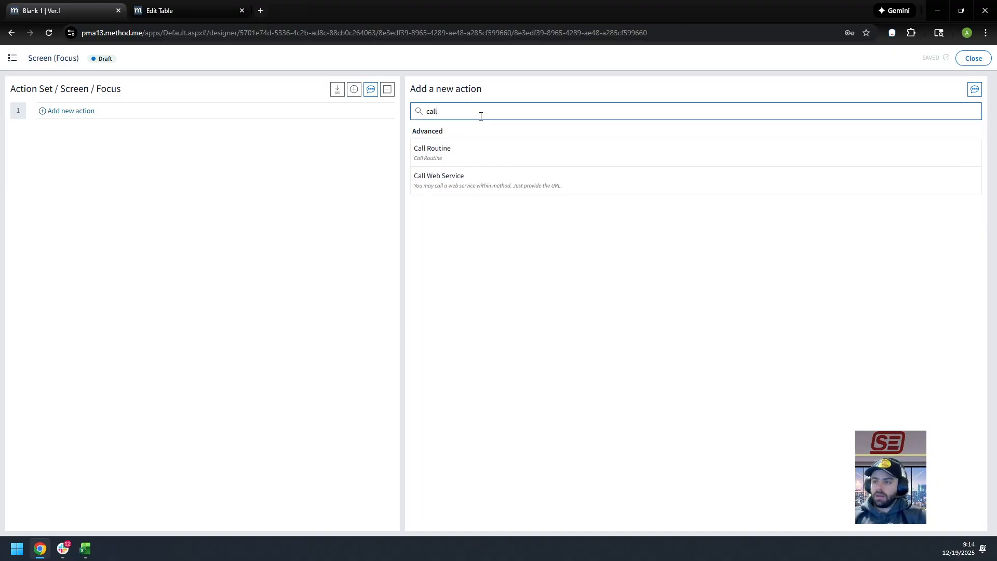
click(467, 156)
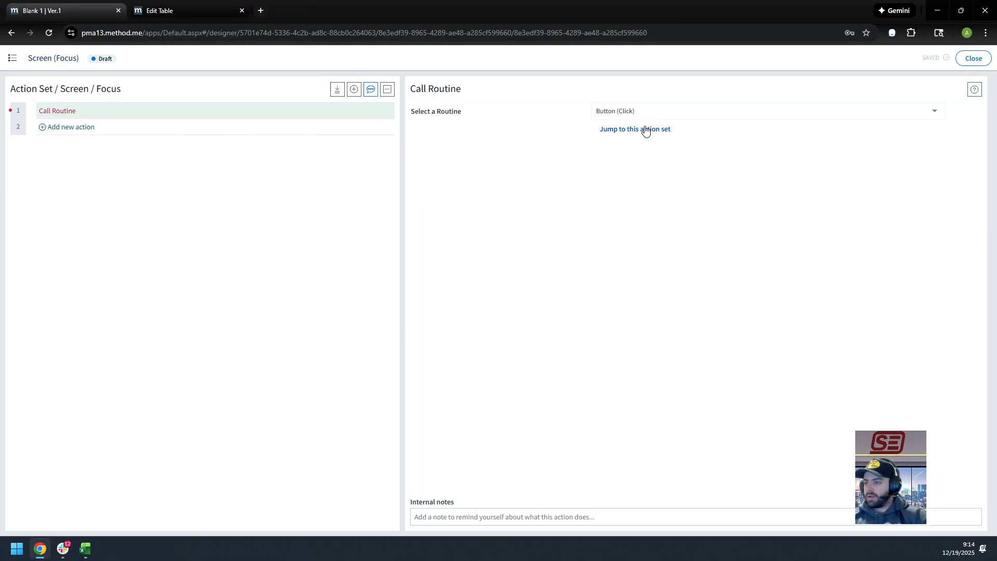
click(974, 62)
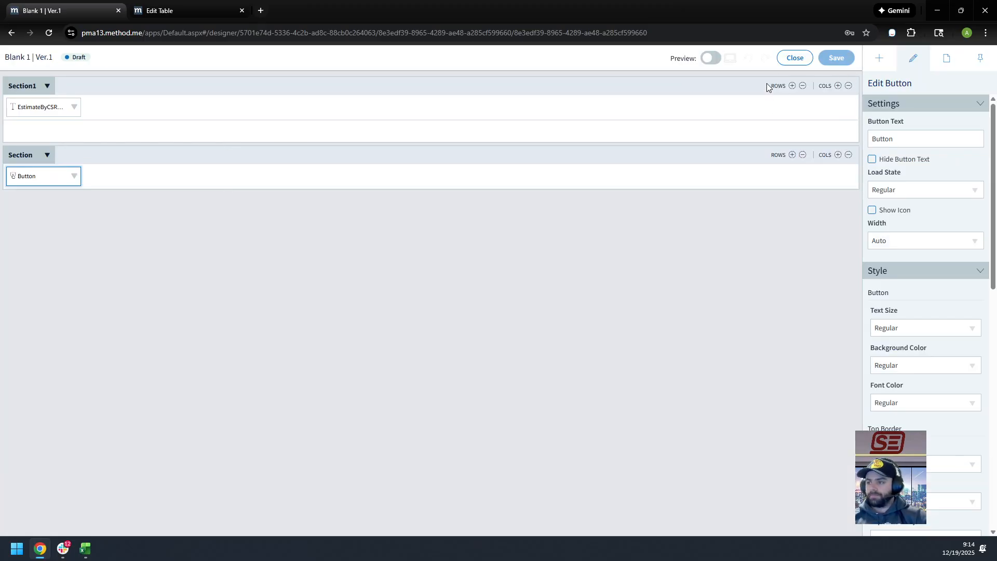
click(790, 64)
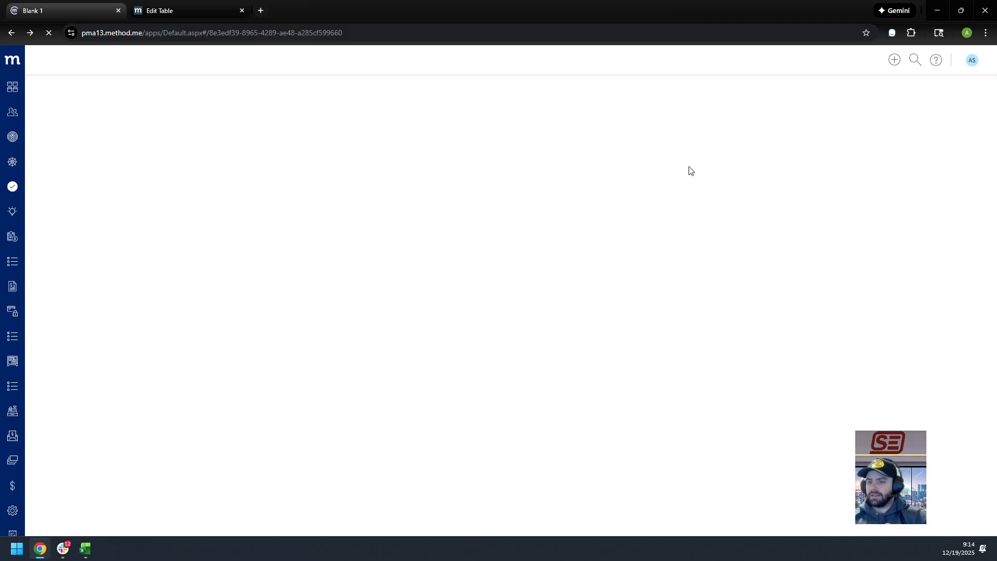